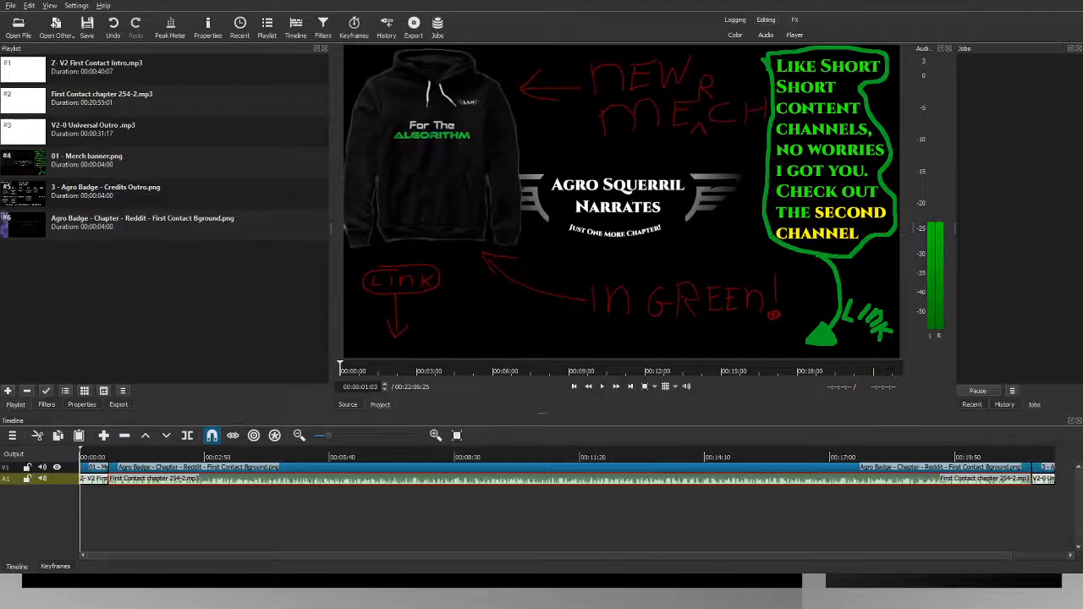
left_click(389, 582)
left_click(389, 582)
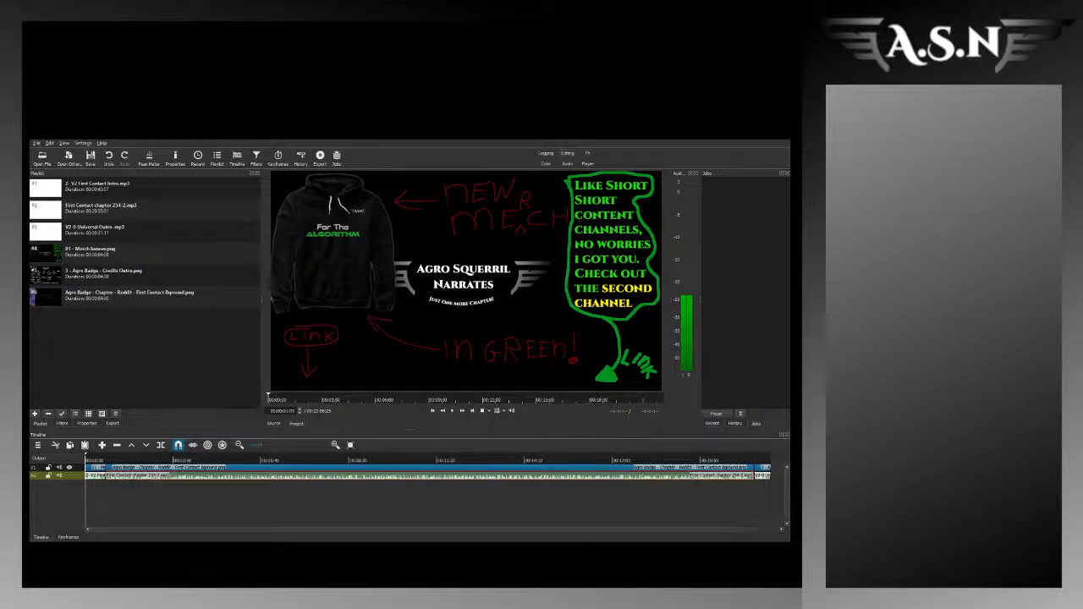
Step: Preview the merch banner, credits outro and First Contact background images in the playlist and review the audio files listed with them
left_click(95, 275)
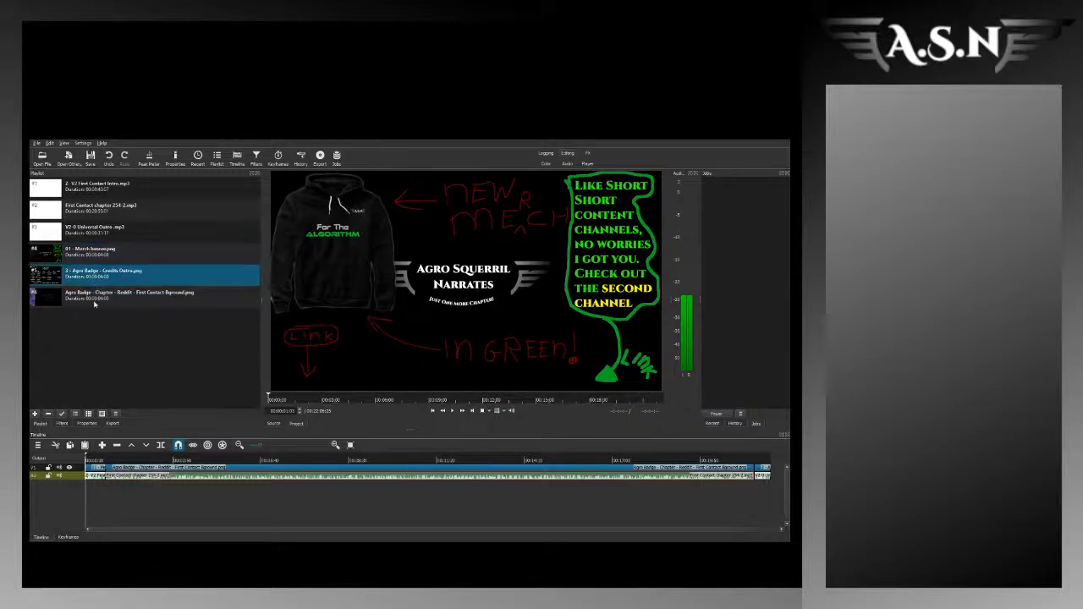
key("Down")
left_click(99, 281)
key("Down")
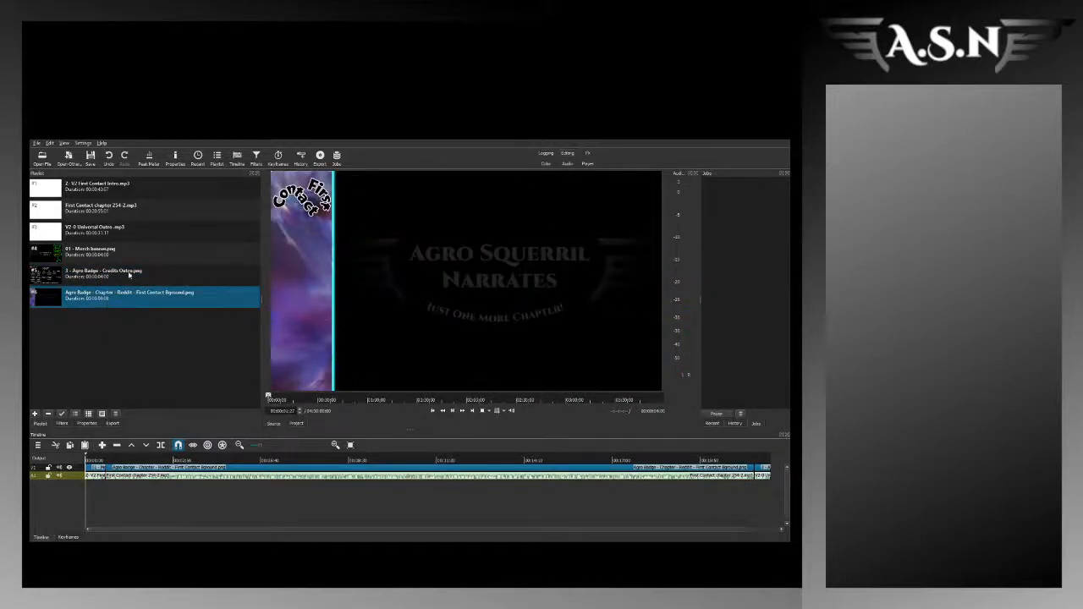
double_click(108, 258)
left_click(111, 282)
left_click(113, 292)
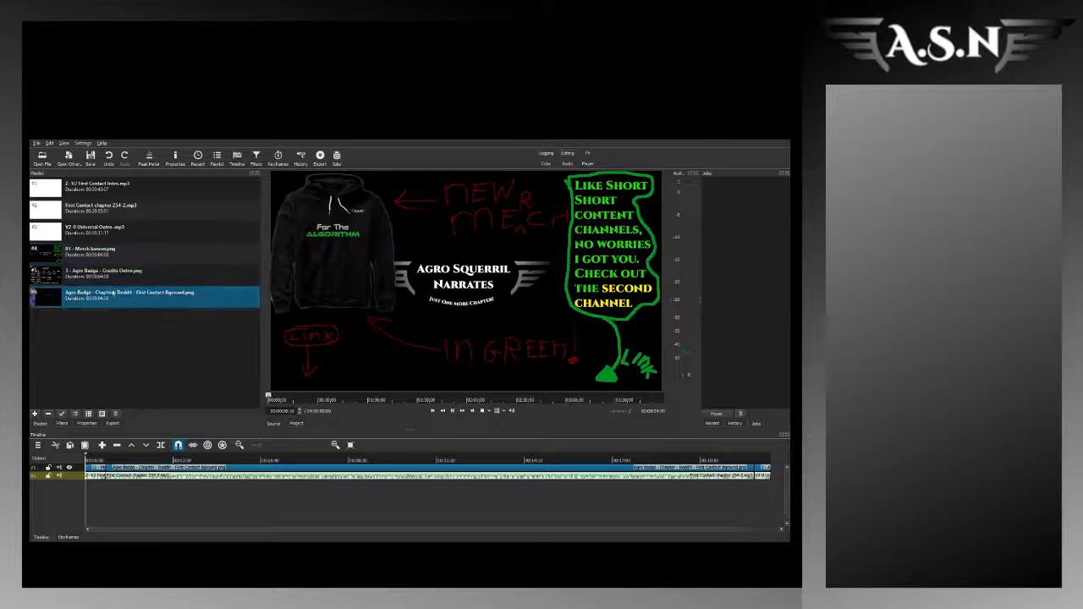
double_click(111, 284)
double_click(108, 293)
double_click(124, 258)
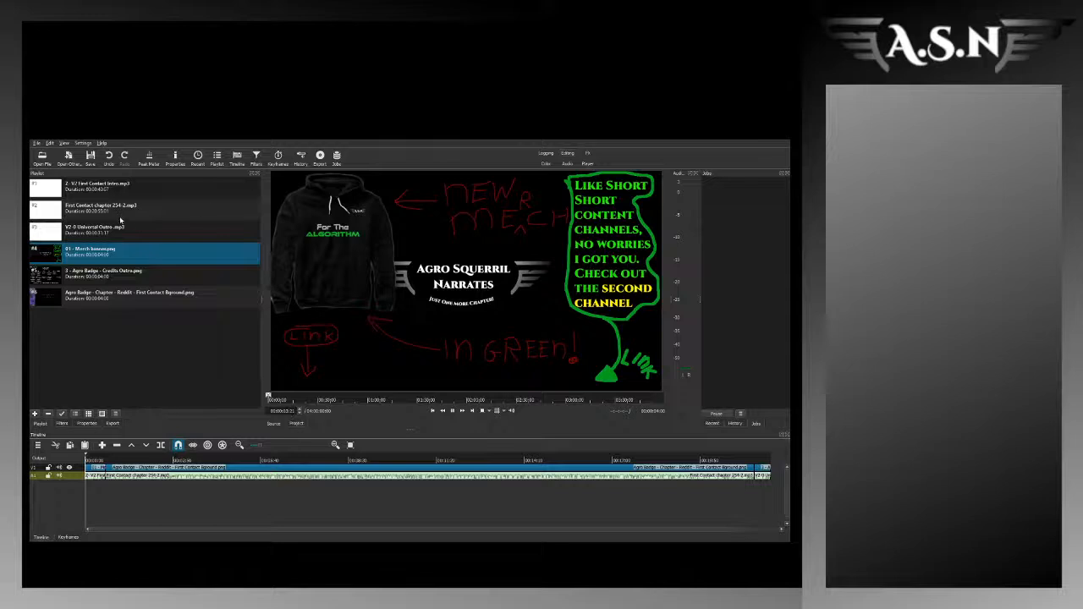
left_click(120, 219)
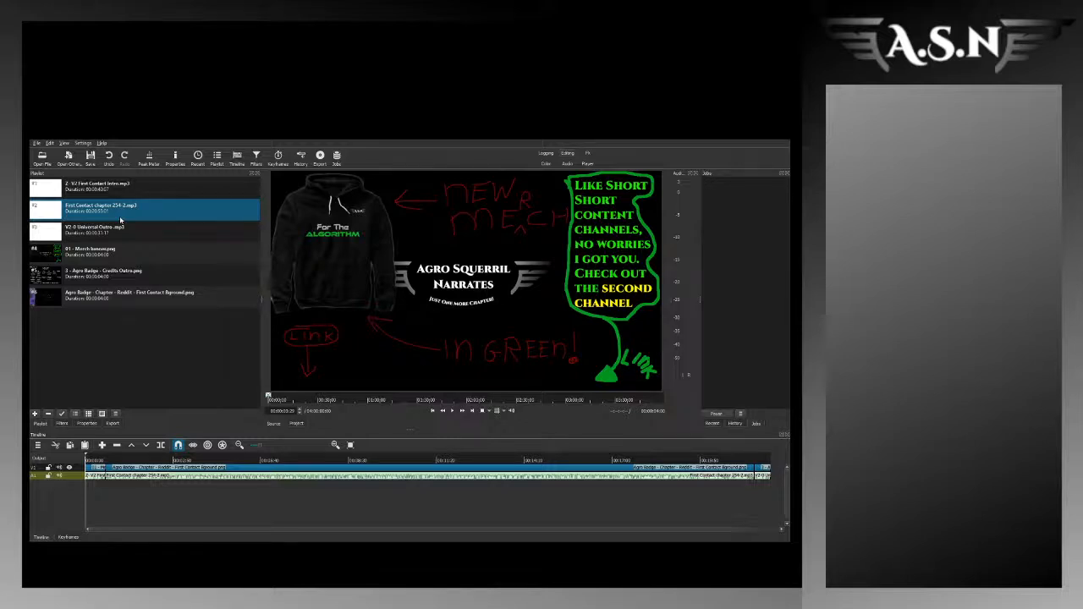
left_click(136, 344)
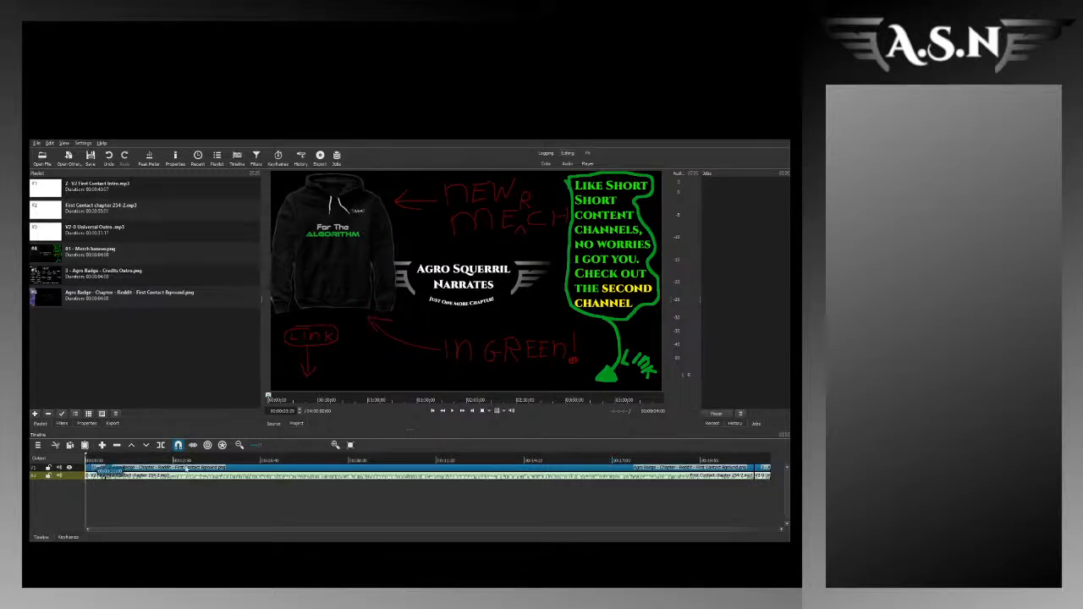
Step: Scrub along the timeline to check the First Contact background image across the chapter narration
left_click_drag(95, 462, 277, 461)
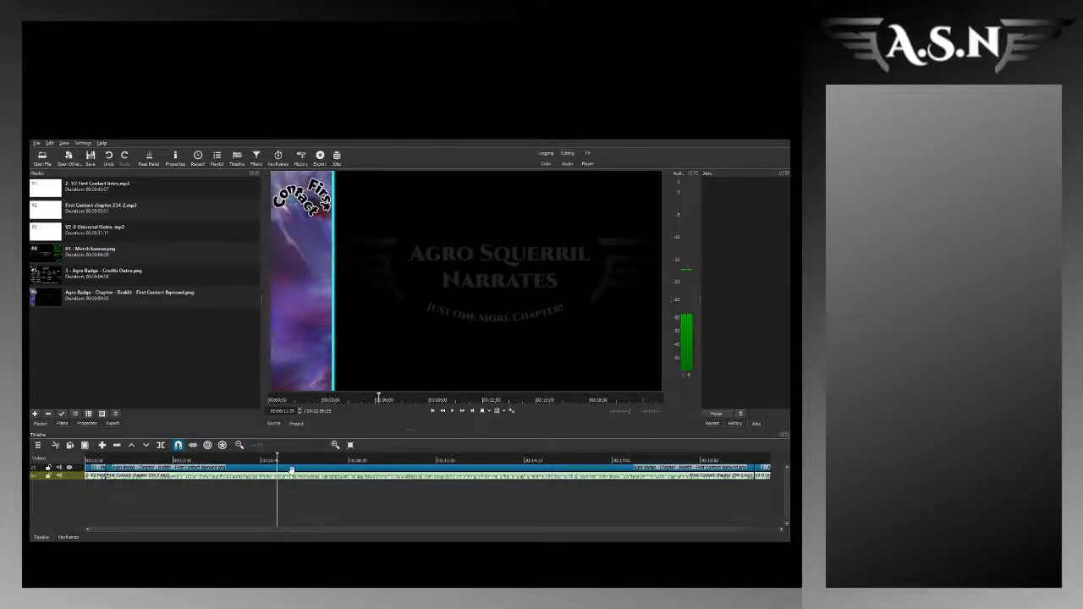
left_click(110, 463)
left_click(129, 461)
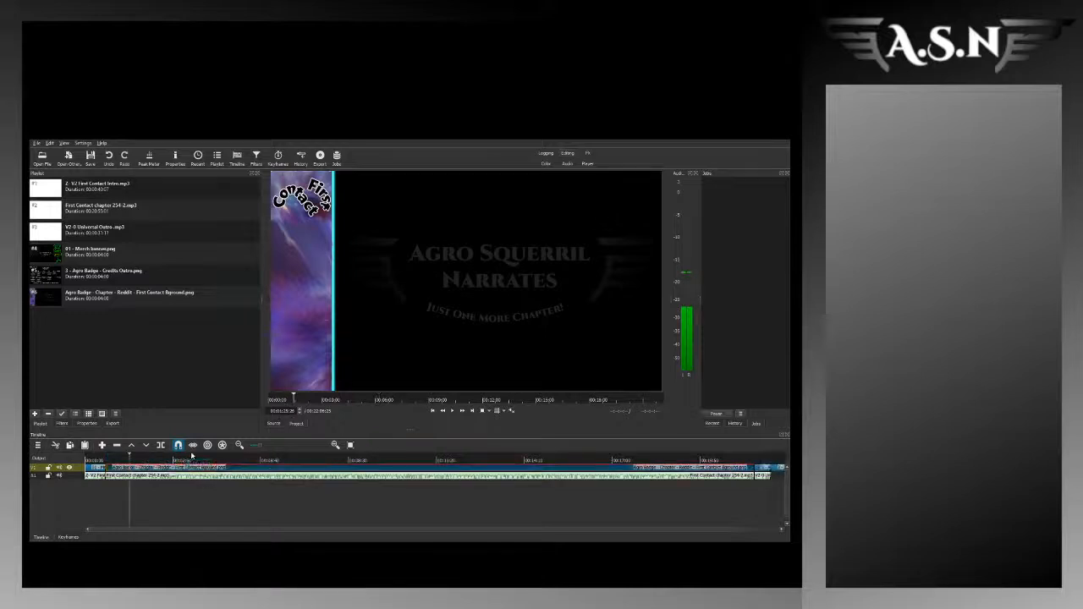
left_click_drag(164, 460, 656, 461)
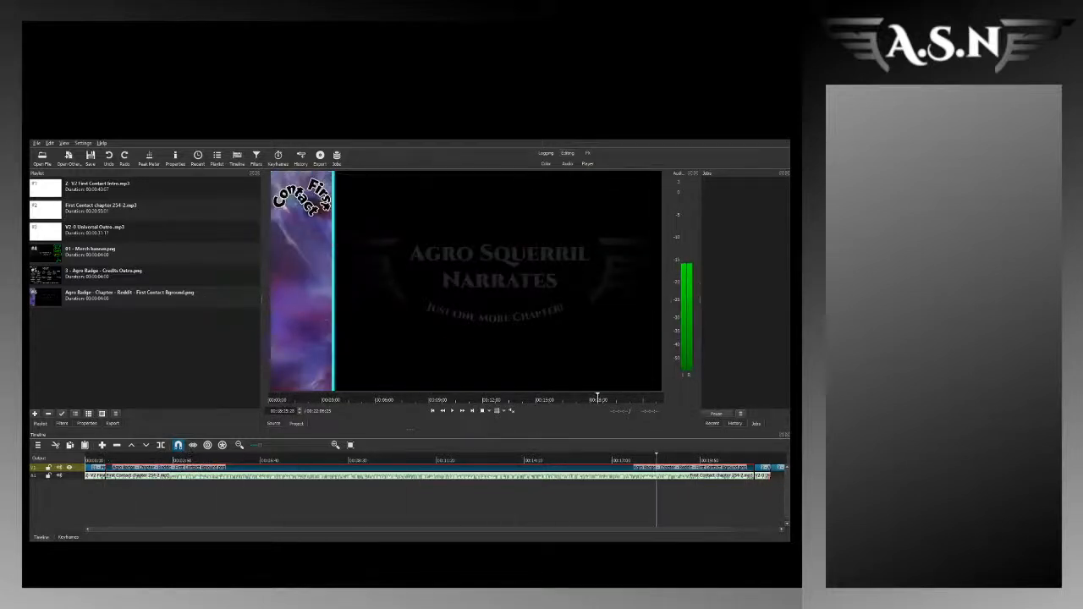
Step: Remove the surplus clip after the credits image at the end of the video track
left_click_drag(606, 531, 685, 531)
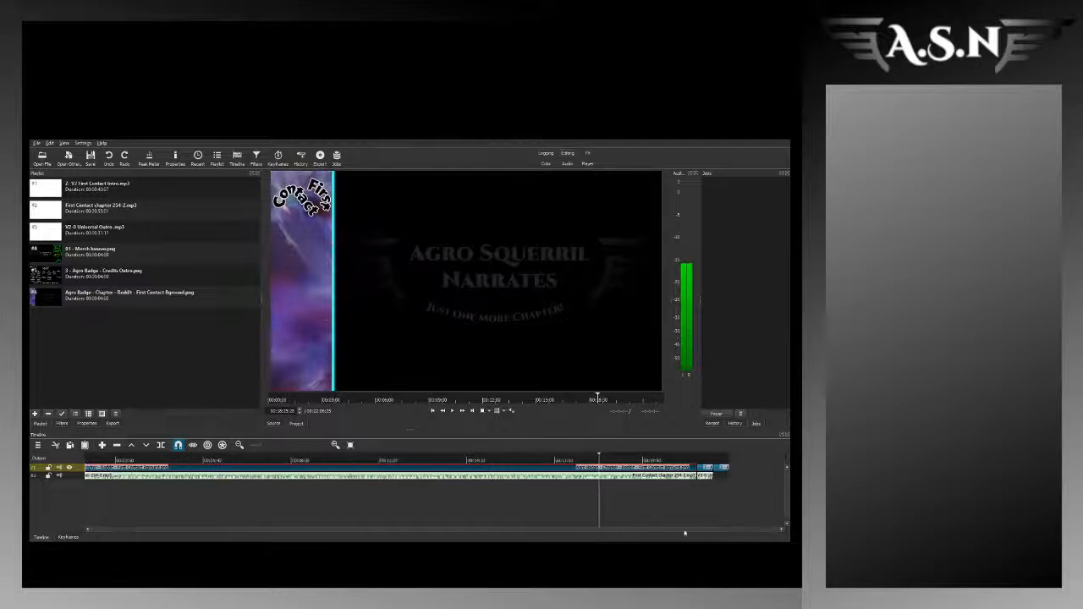
left_click(709, 465)
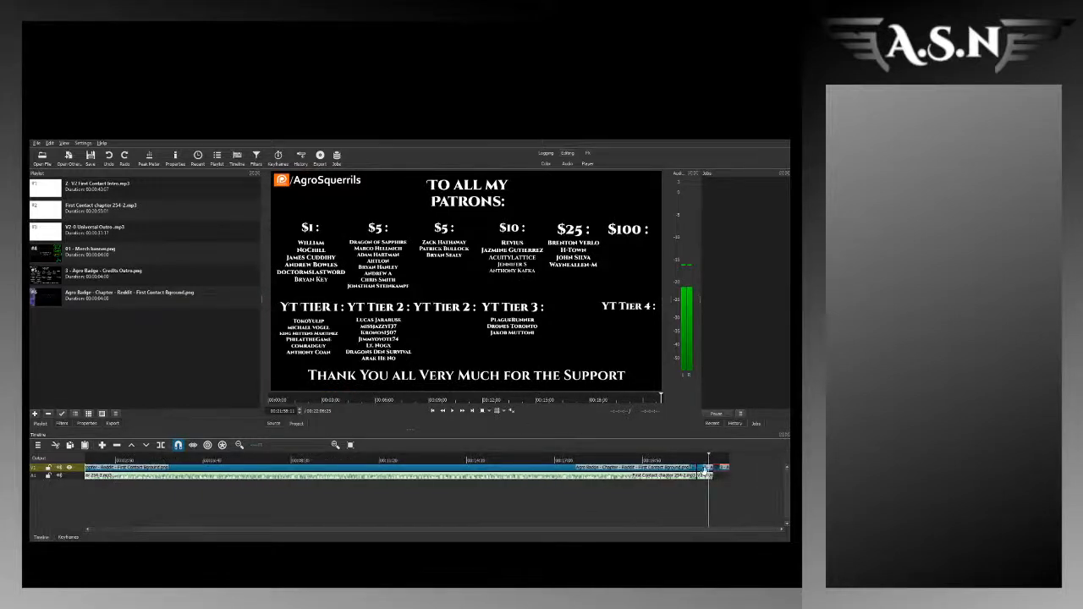
key("x")
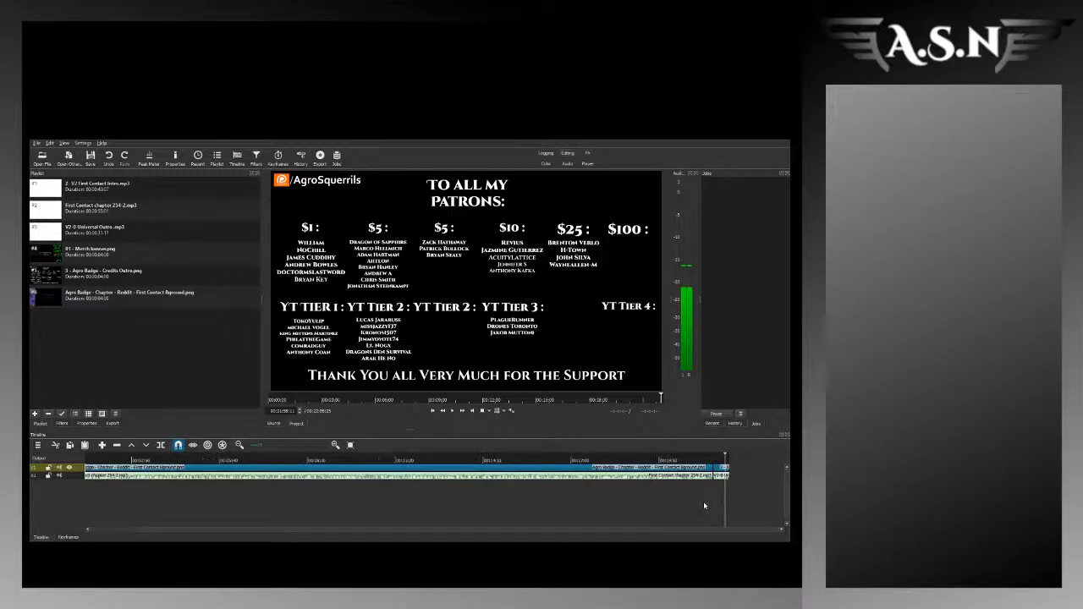
Step: Save and close the current project and reopen First Contact 255.mlt from the recent projects
key("ctrl+s")
key("ctrl+w")
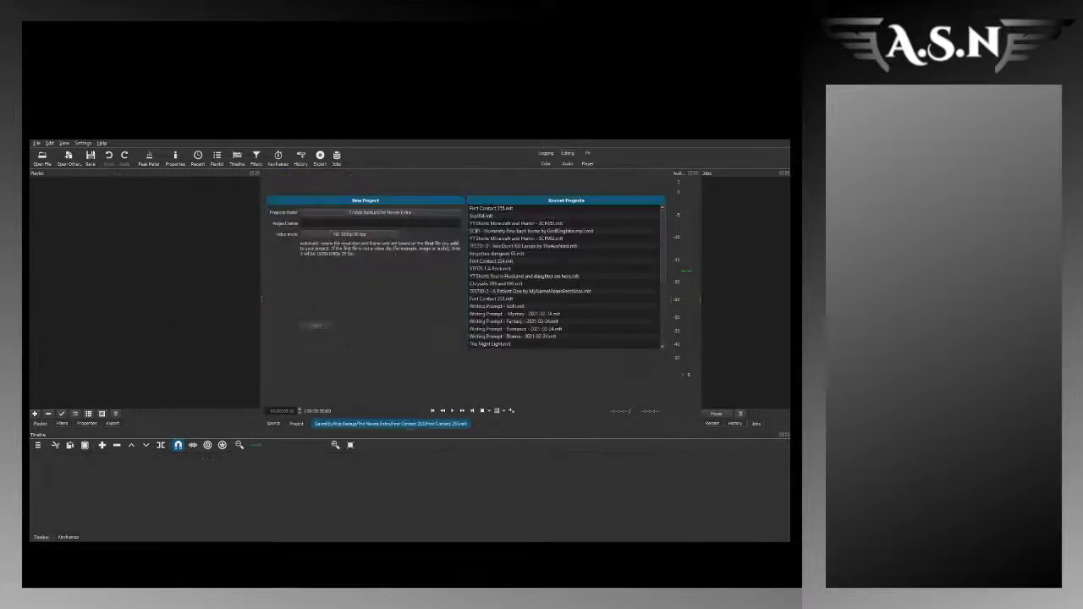
left_click(499, 209)
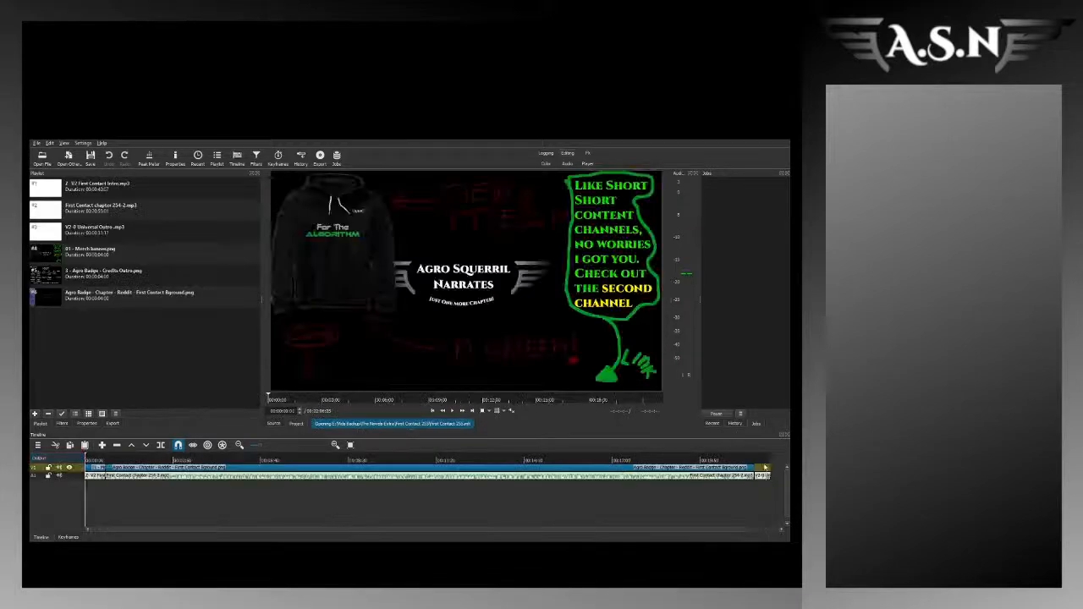
Step: Place 3 - Agro Badge - Credits Outro.png at the end of the video track above the outro audio
left_click(88, 305)
double_click(98, 283)
left_click_drag(360, 210, 755, 472)
left_click_drag(708, 529, 729, 530)
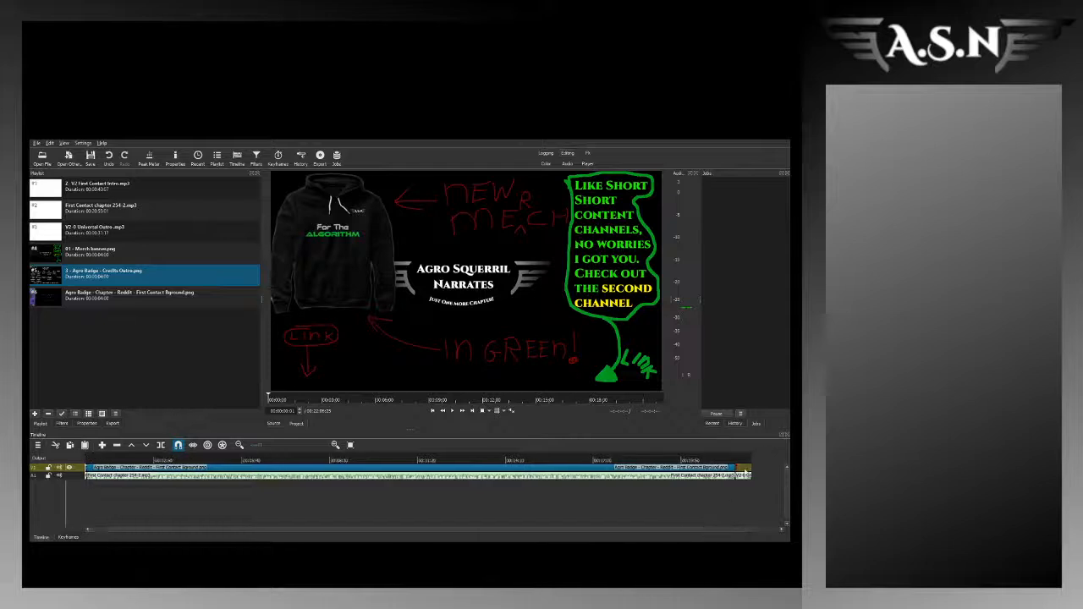
left_click(746, 474)
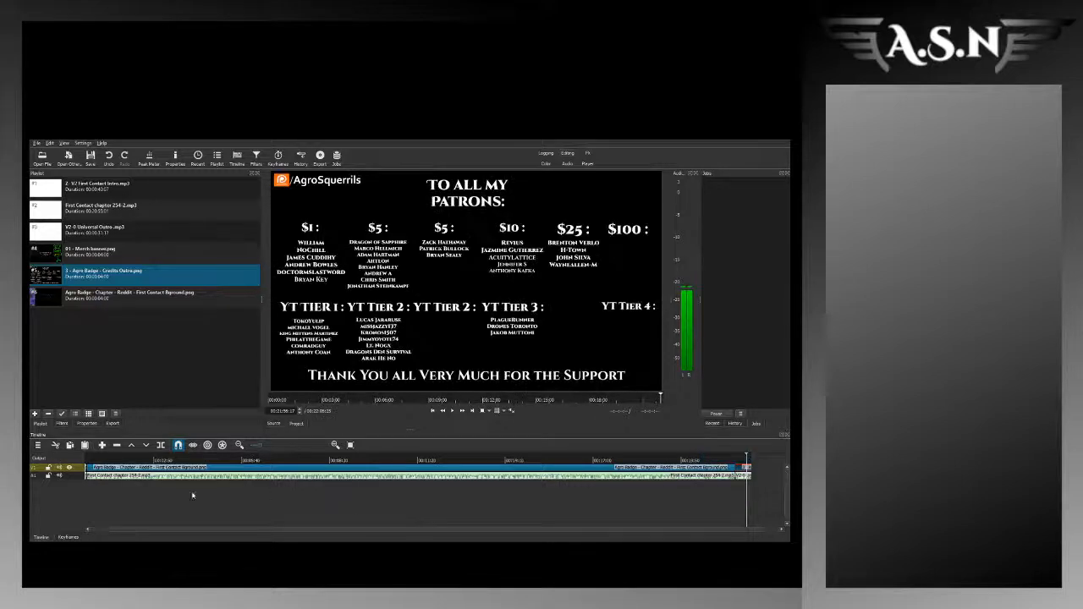
Step: Play the transition from the merch banner to the First Contact background near the start of the timeline
left_click_drag(263, 529, 146, 522)
left_click(94, 460)
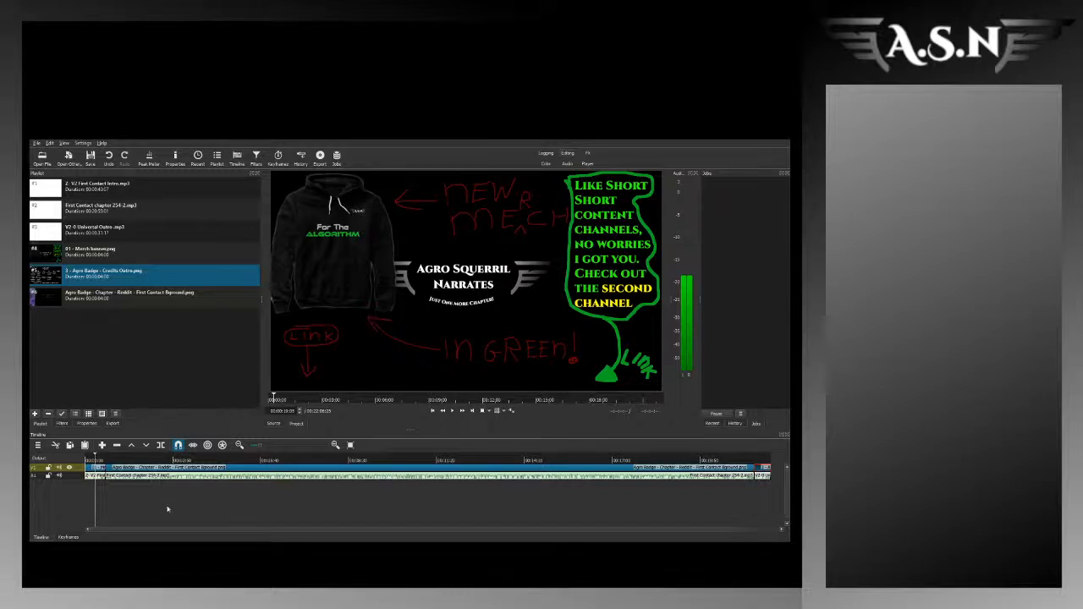
left_click(105, 459)
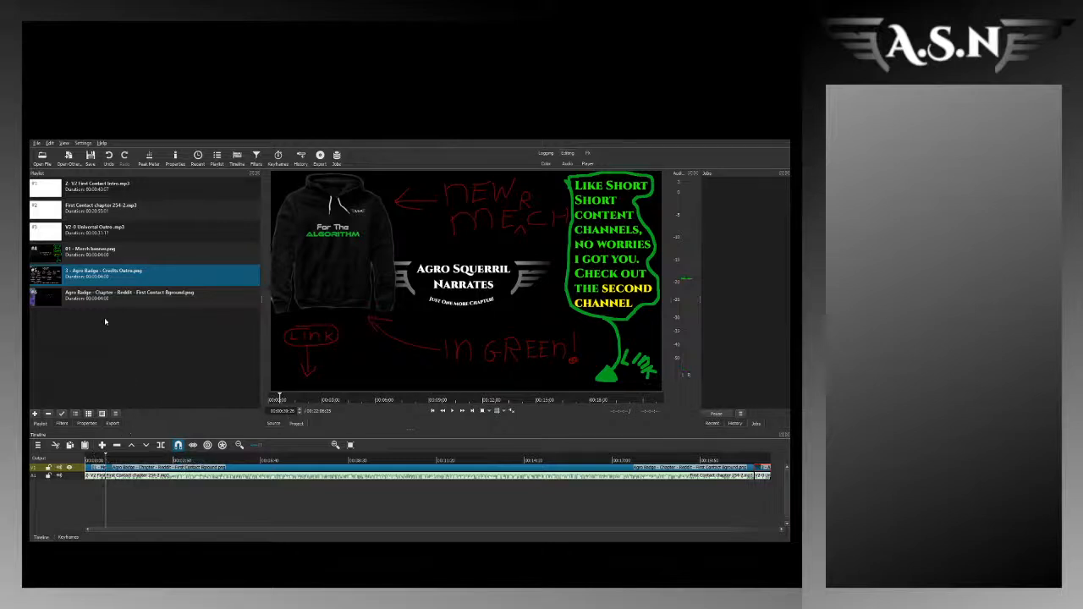
left_click(107, 461)
left_click(105, 460)
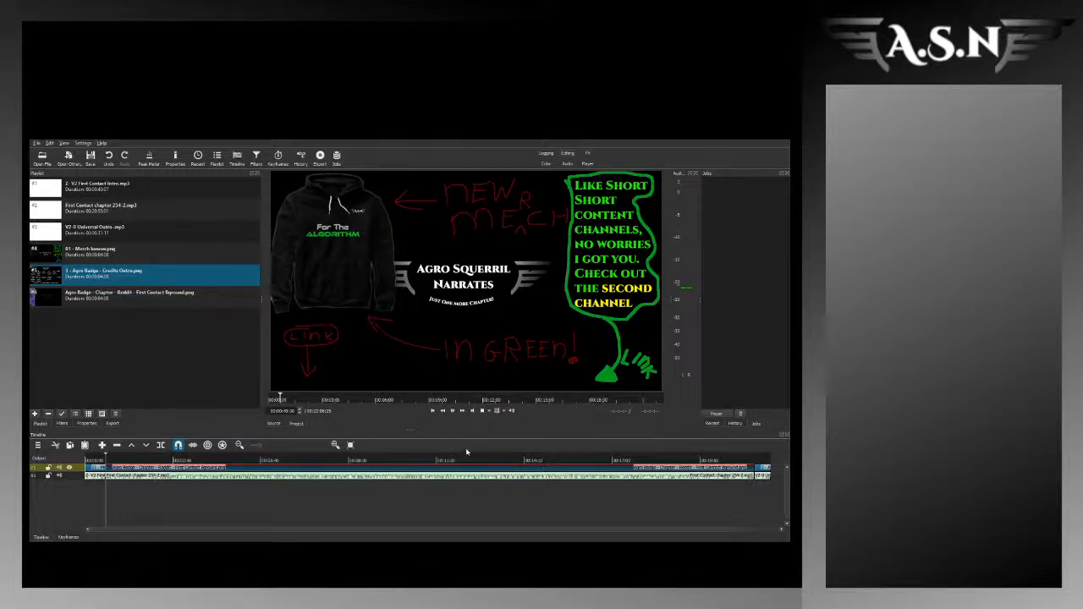
key("space")
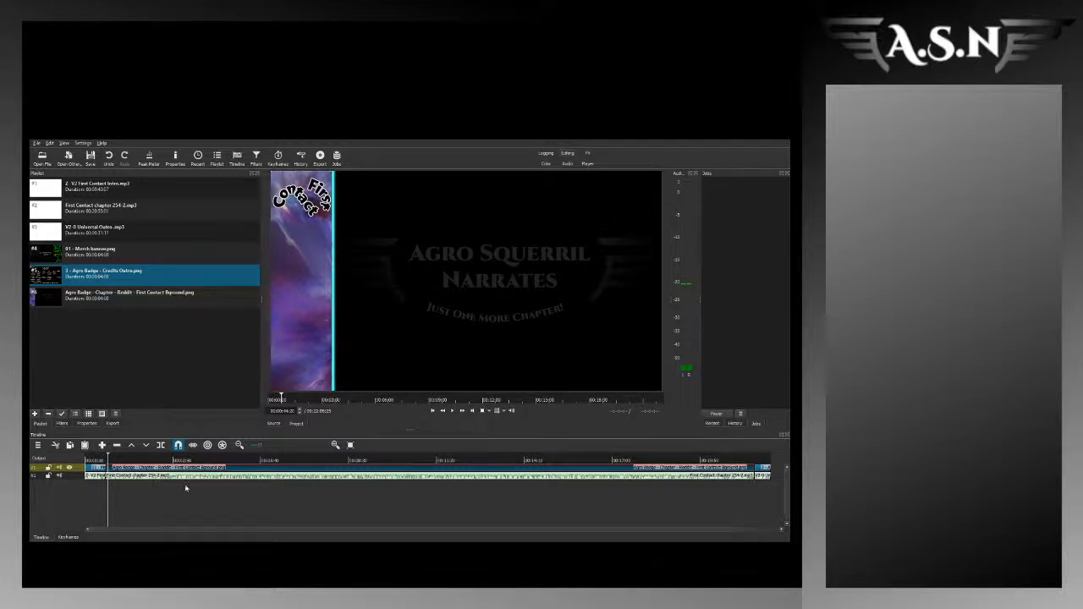
Step: Add a Text: Simple filter to the First Contact background clip and apply the First Normal preset
left_click(62, 423)
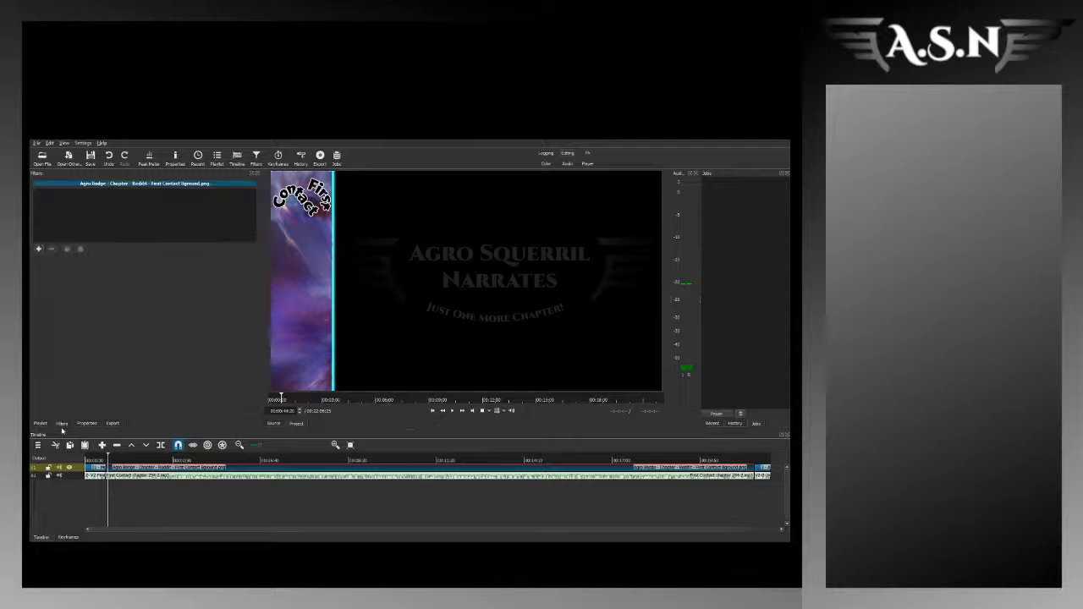
left_click(39, 247)
type("text")
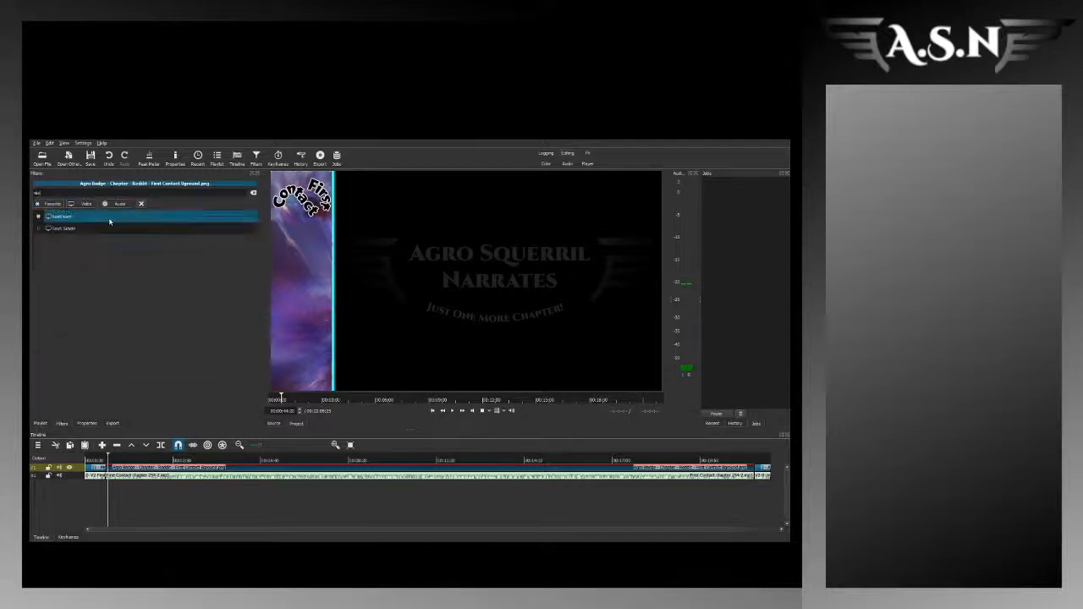
left_click(86, 226)
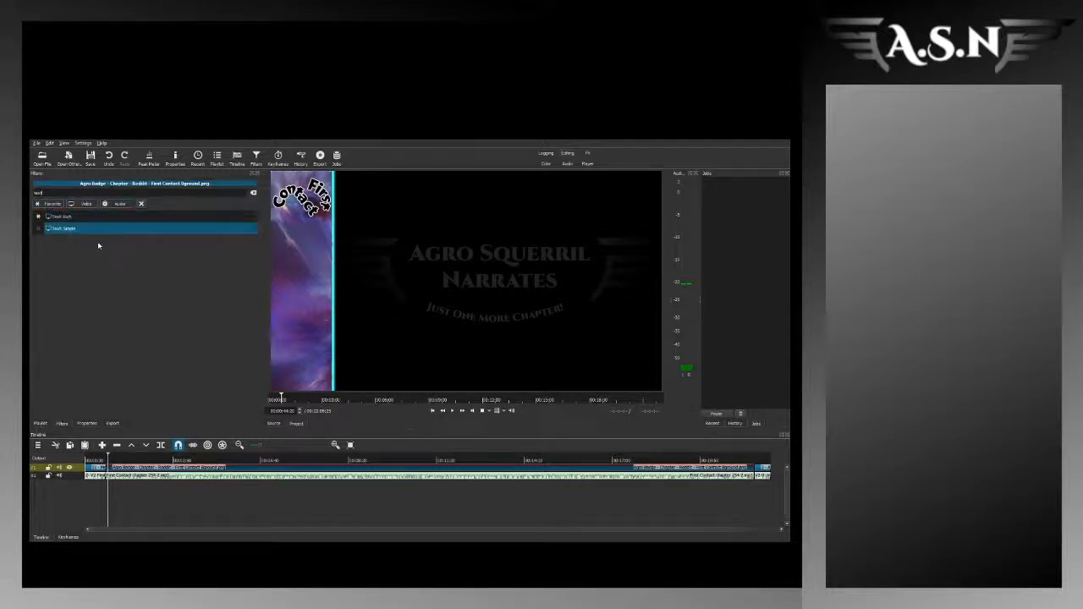
left_click(95, 263)
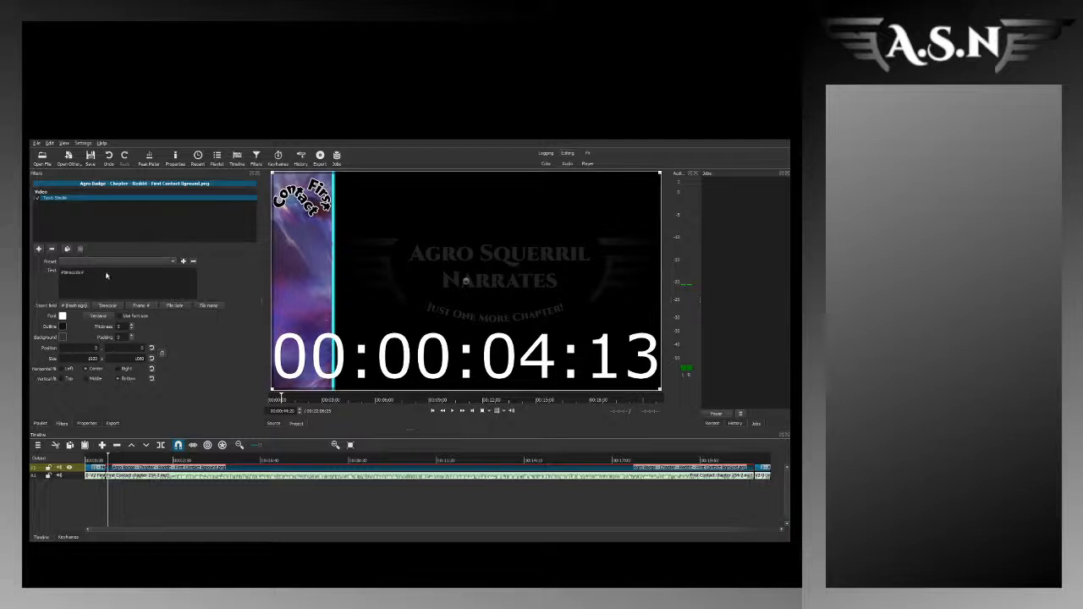
left_click(107, 297)
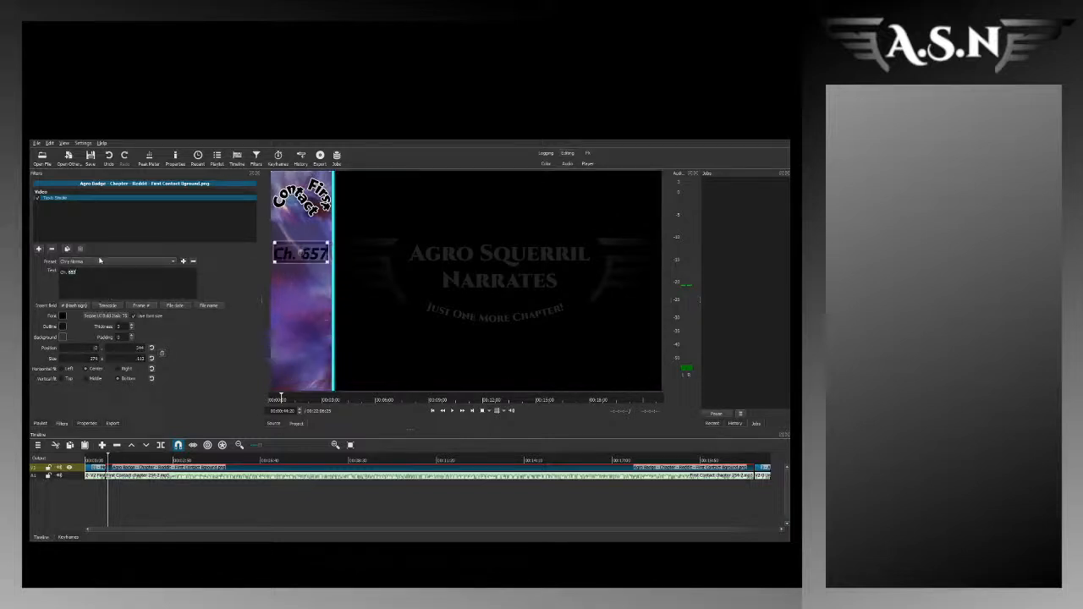
left_click(100, 260)
left_click(93, 279)
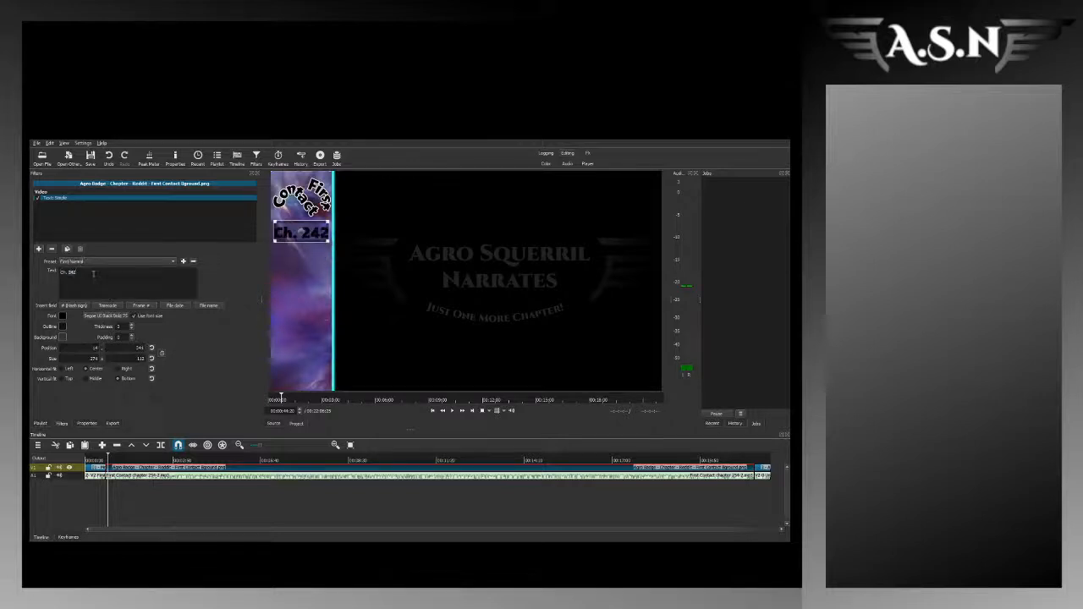
Step: Change the chapter label text to "Ch. 255"
key("BackSpace")
key("BackSpace")
key("BackSpace")
type("366")
key("BackSpace")
key("BackSpace")
key("BackSpace")
type("255")
Step: Add a Text: Rich filter with the Scrolling preset to the First Contact background clip
left_click(39, 250)
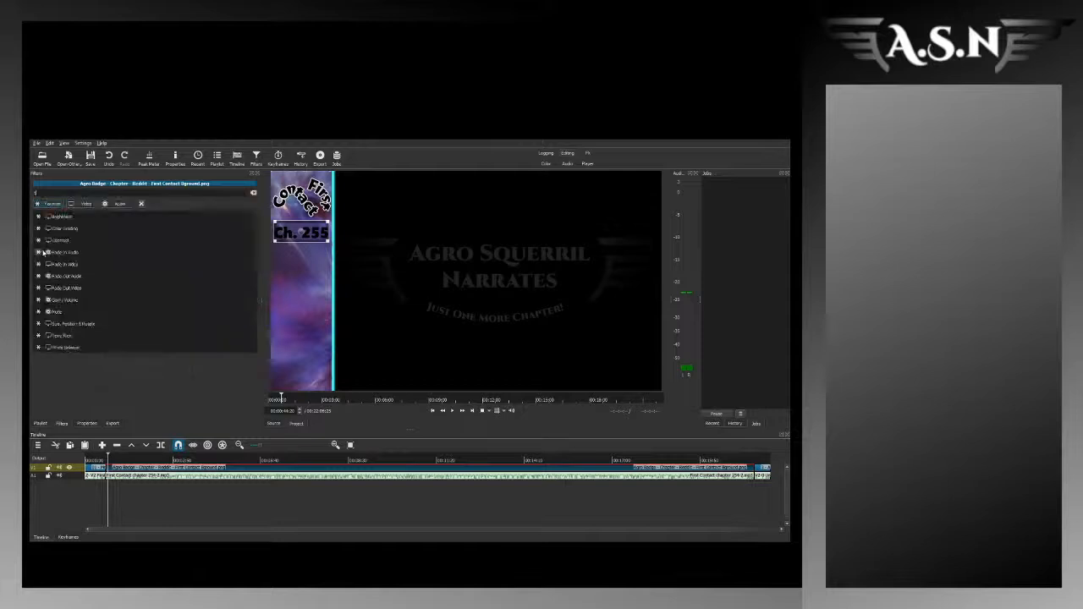
type("text")
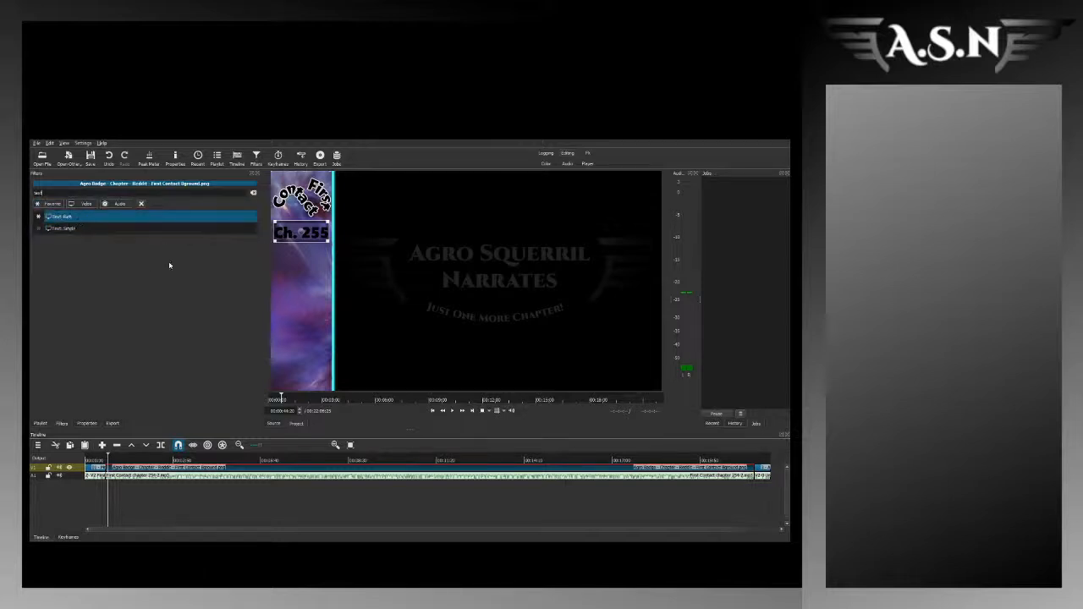
key("Return")
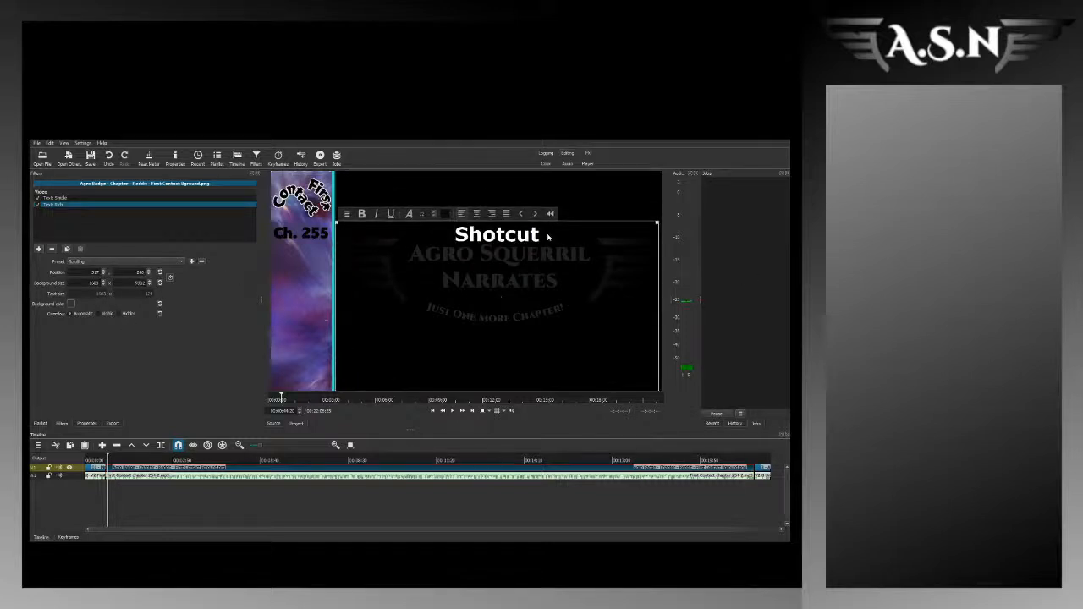
Step: Replace the rich text filter's placeholder with the Chapter 255 title and paste the story text beneath it
key("ctrl+a")
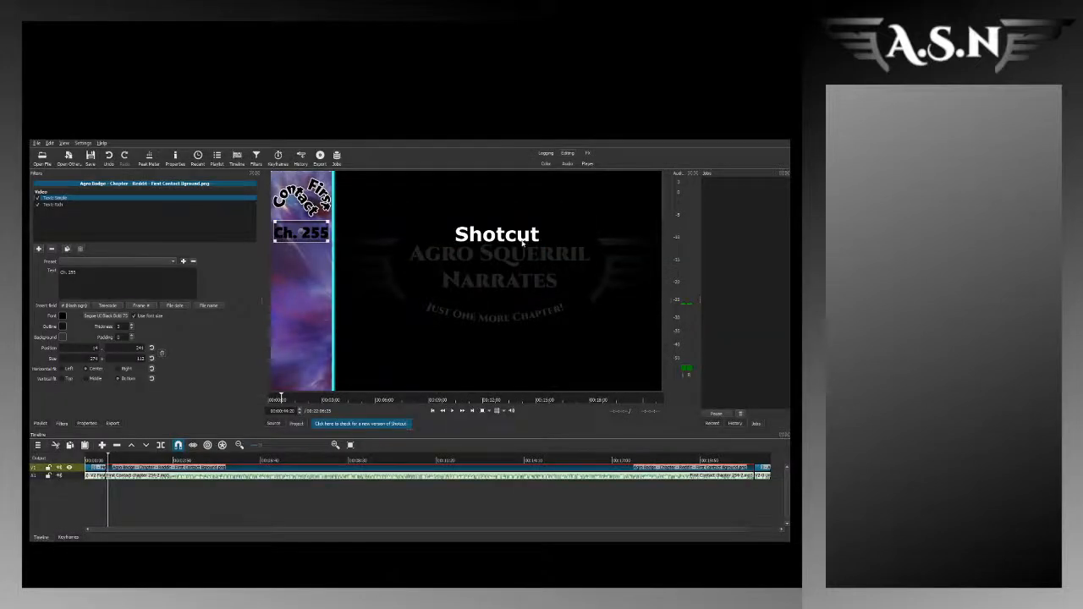
left_click(56, 205)
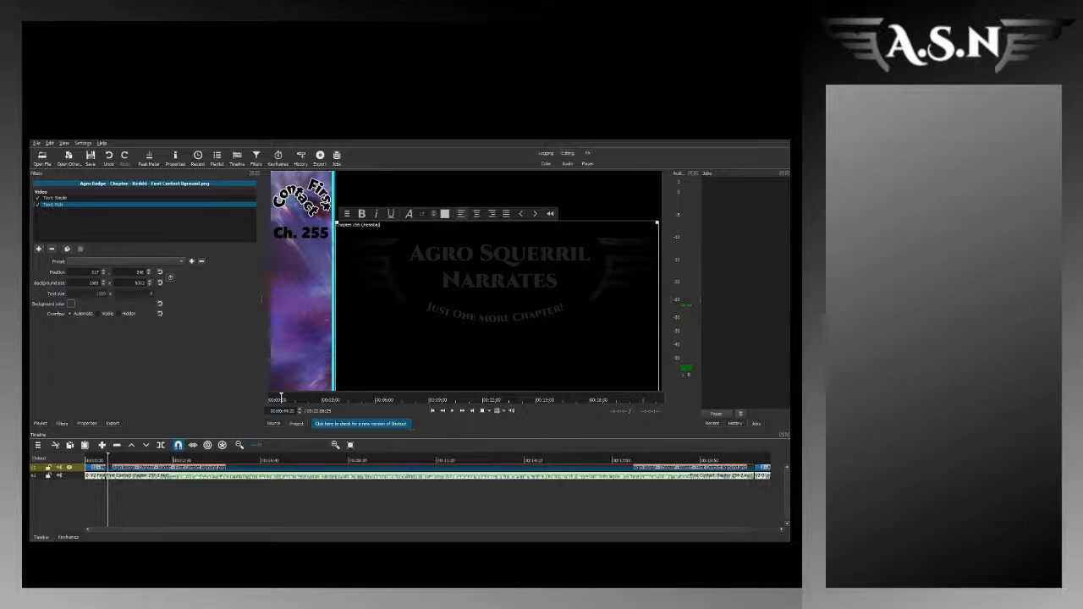
left_click(272, 472)
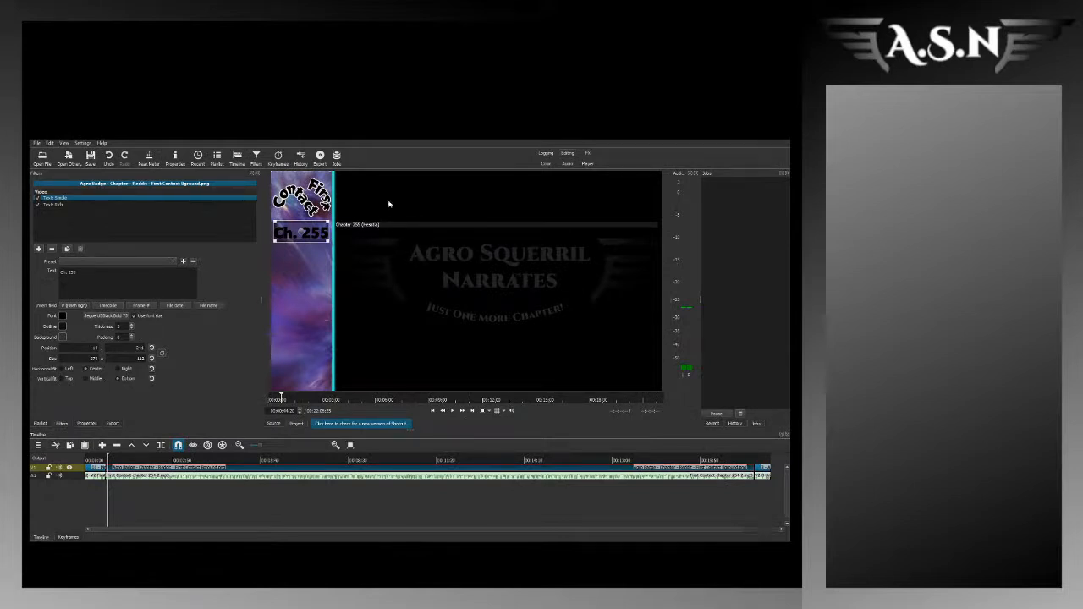
left_click(65, 204)
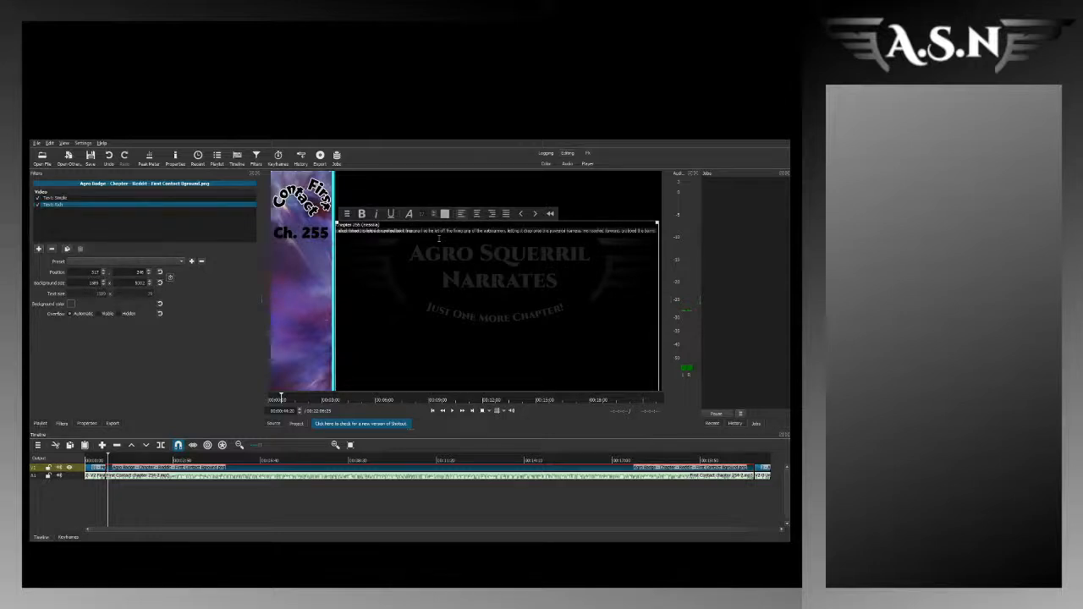
key("ctrl+v")
left_click(144, 477)
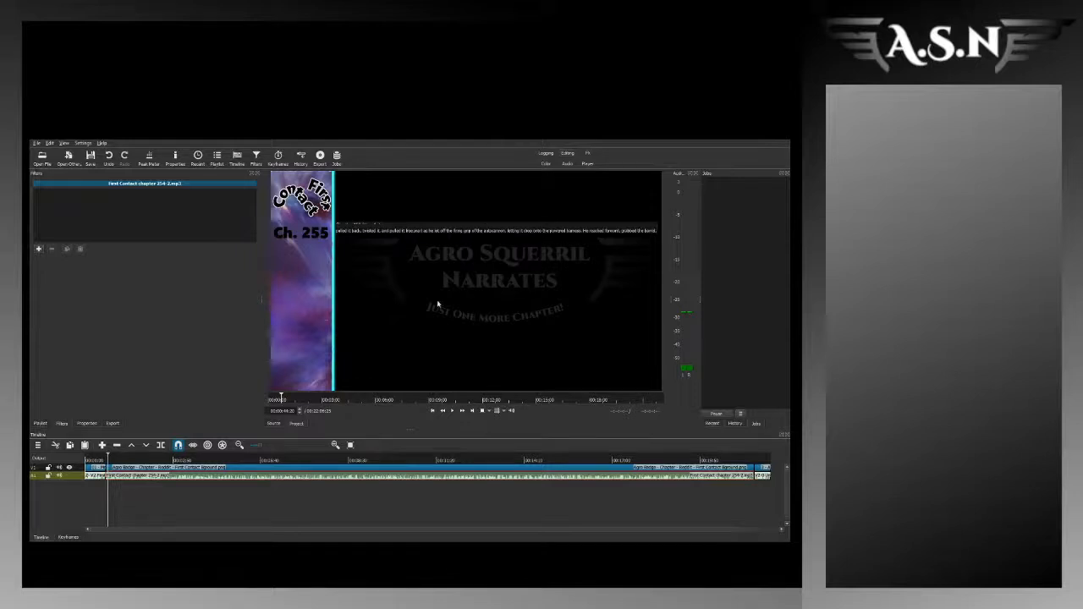
Step: Replace the garbled rich text on the First Contact background clip with the full Chapter 255 title and story
left_click(256, 470)
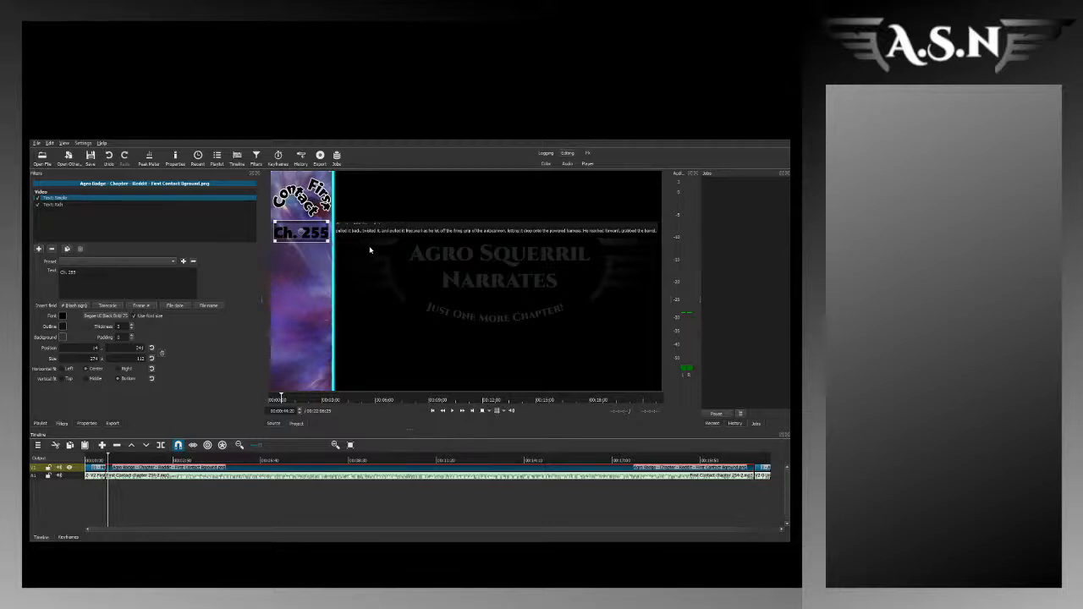
left_click(57, 205)
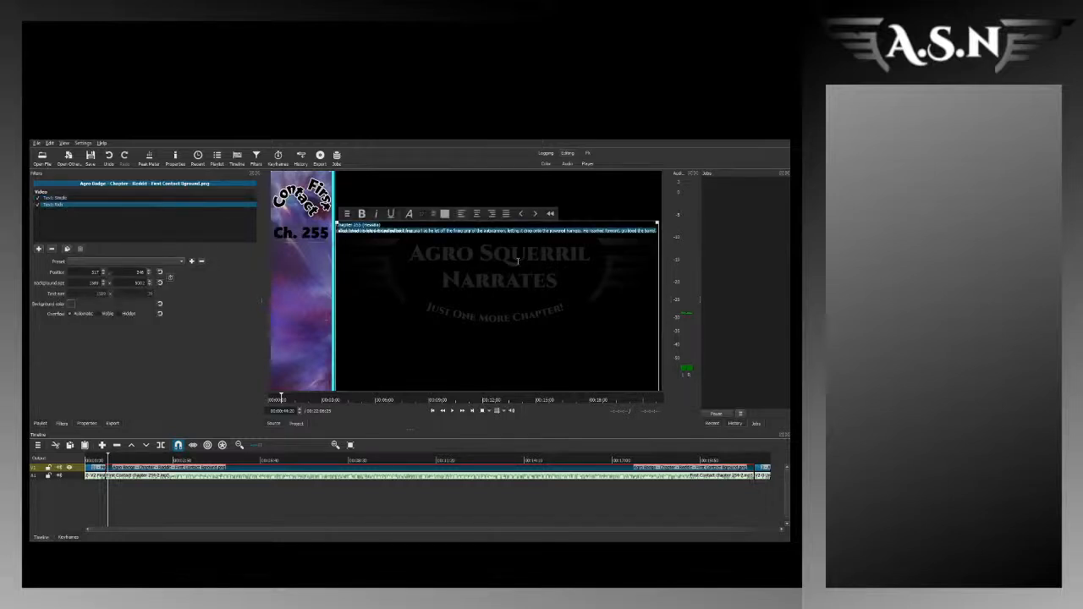
key("Delete")
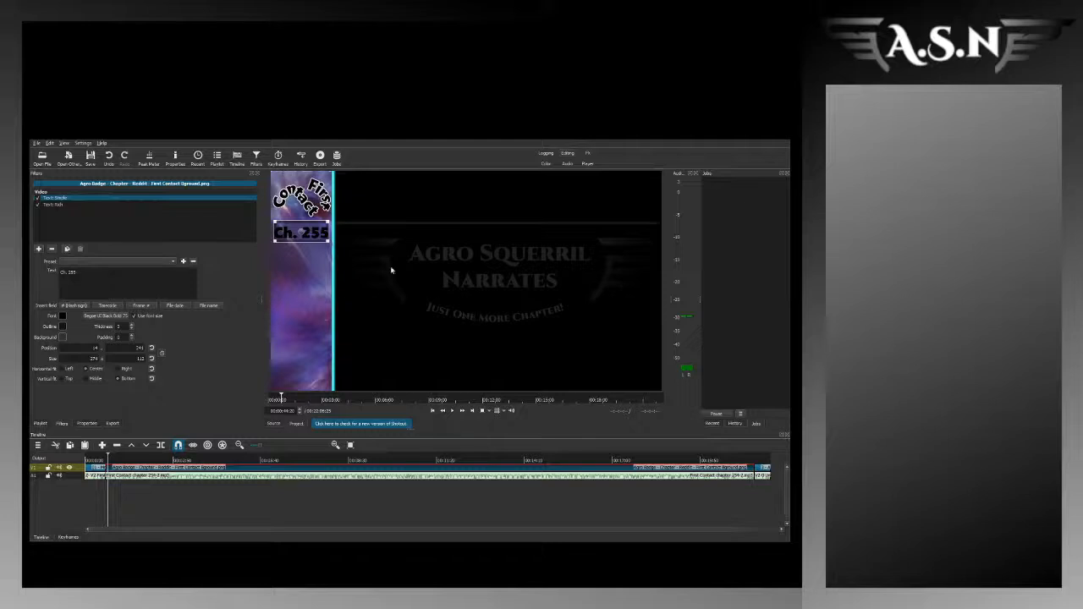
left_click(52, 205)
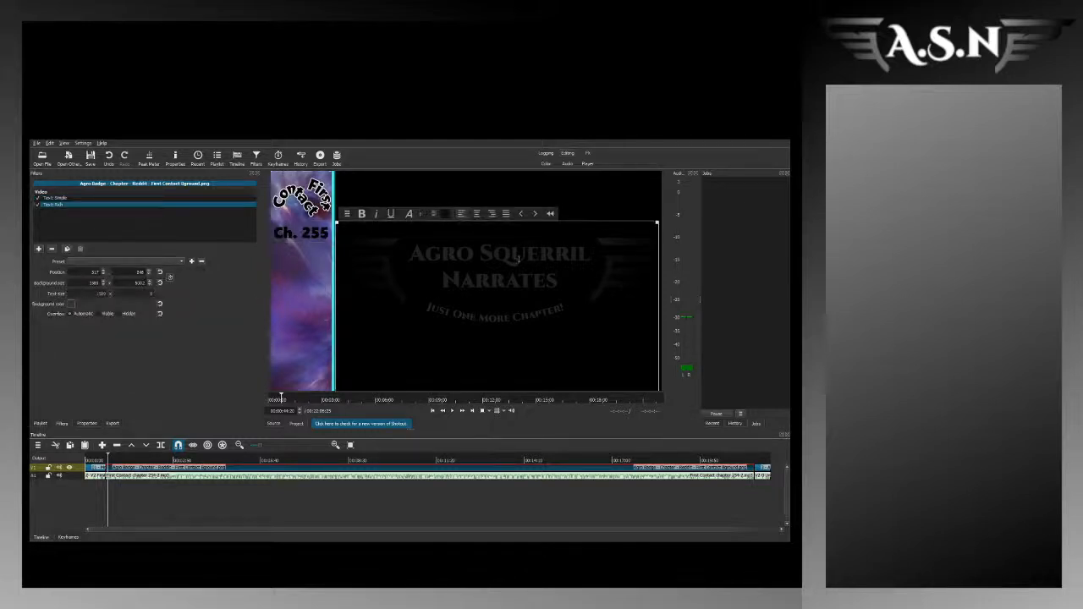
key("ctrl+v")
Step: Colour the entire story text white, centre it, set its size to 40 and make it bold
key("ctrl+a")
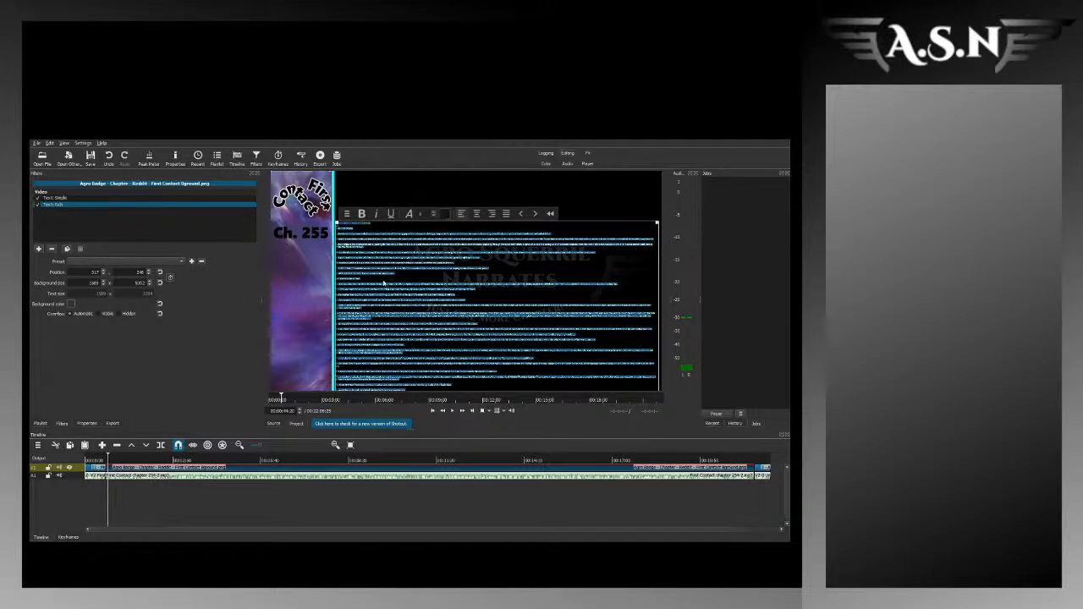
left_click(470, 414)
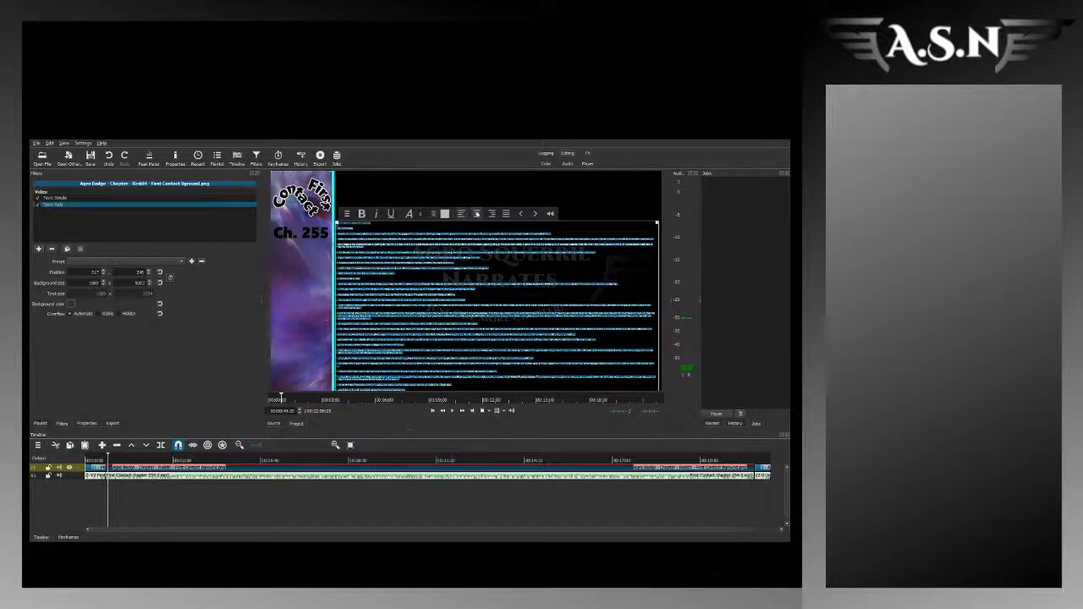
left_click(477, 213)
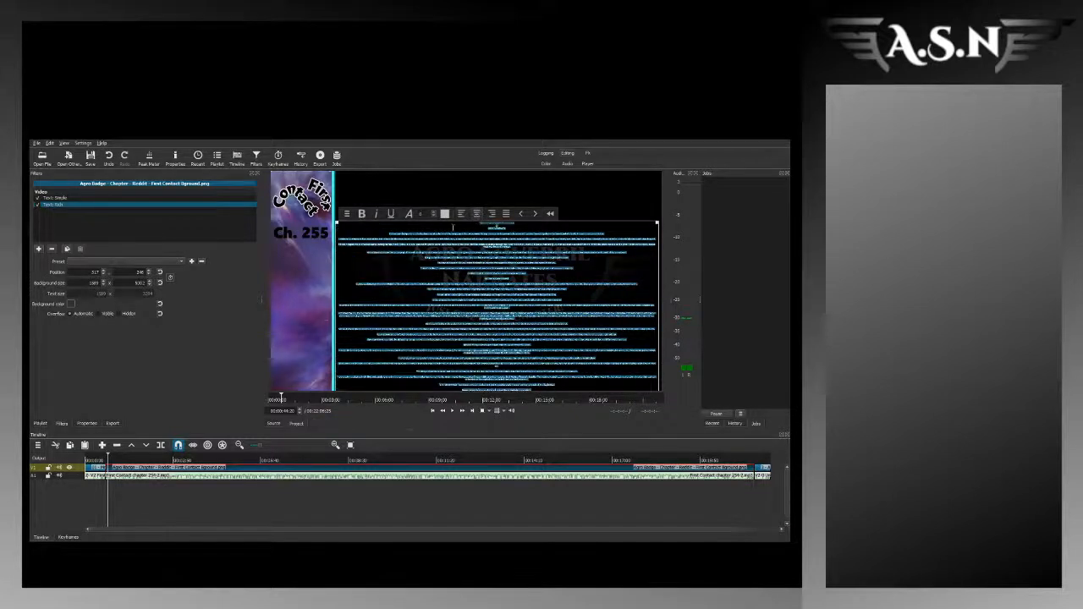
type("40")
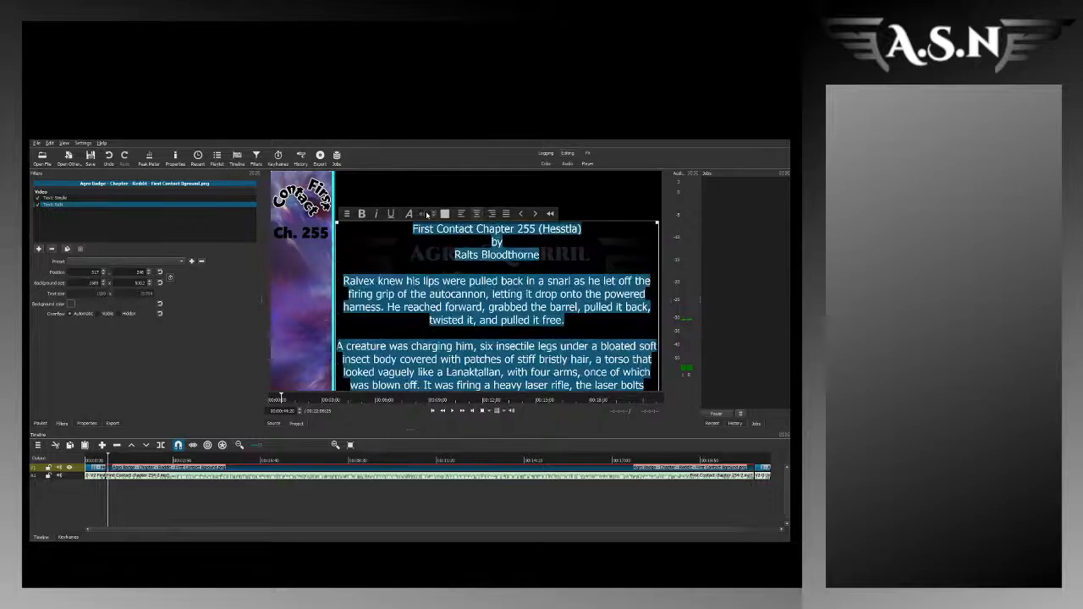
key("ctrl+b")
left_click(565, 254)
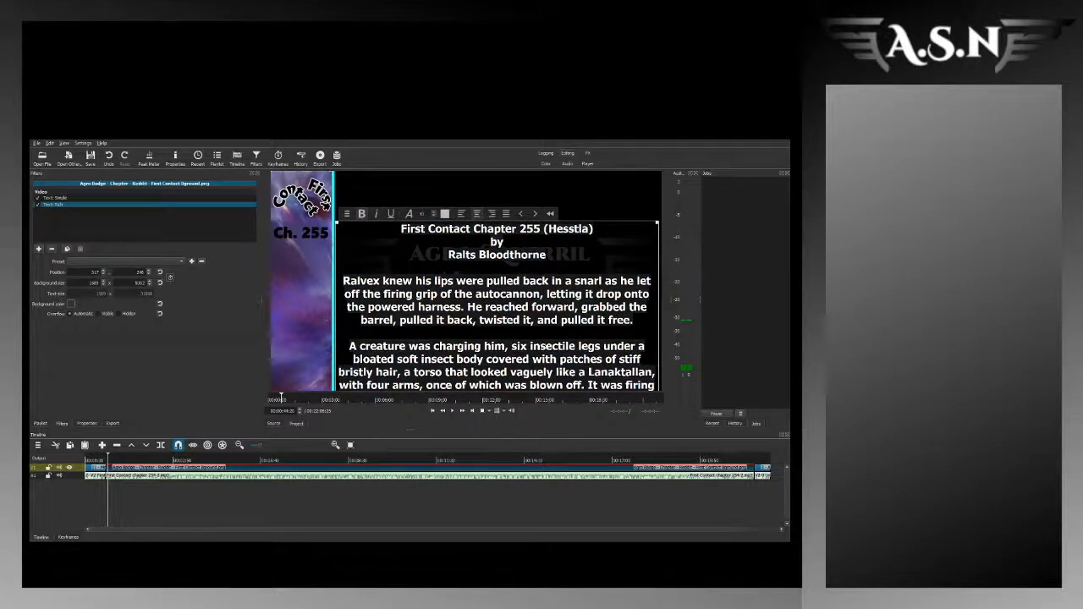
Step: Paste the Chapter 255 story over all the existing rich text, centre it and colour it white
key("ctrl+a")
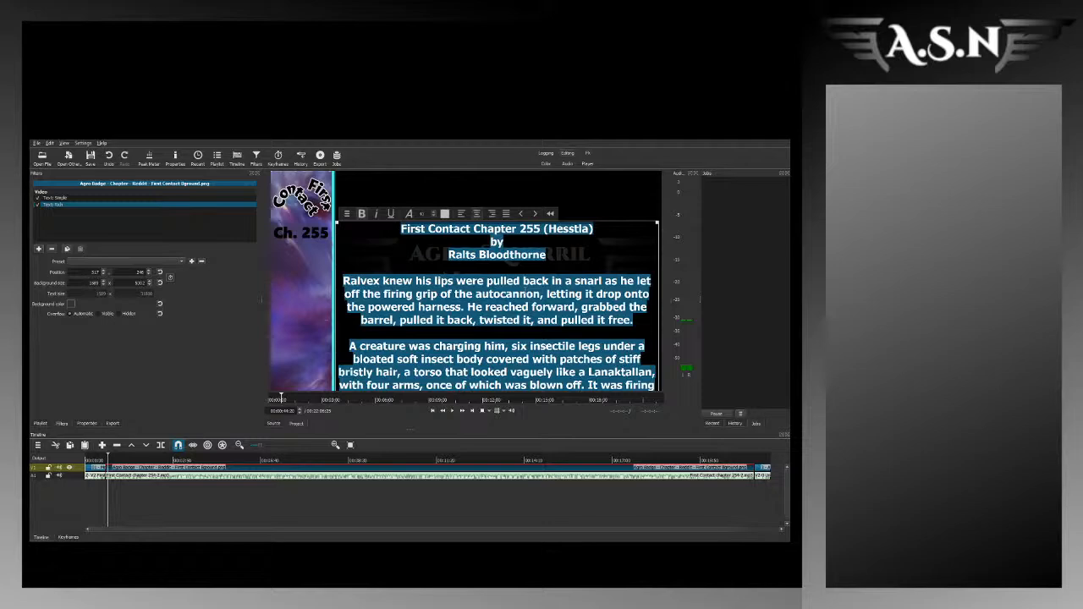
key("ctrl+v")
key("ctrl+a")
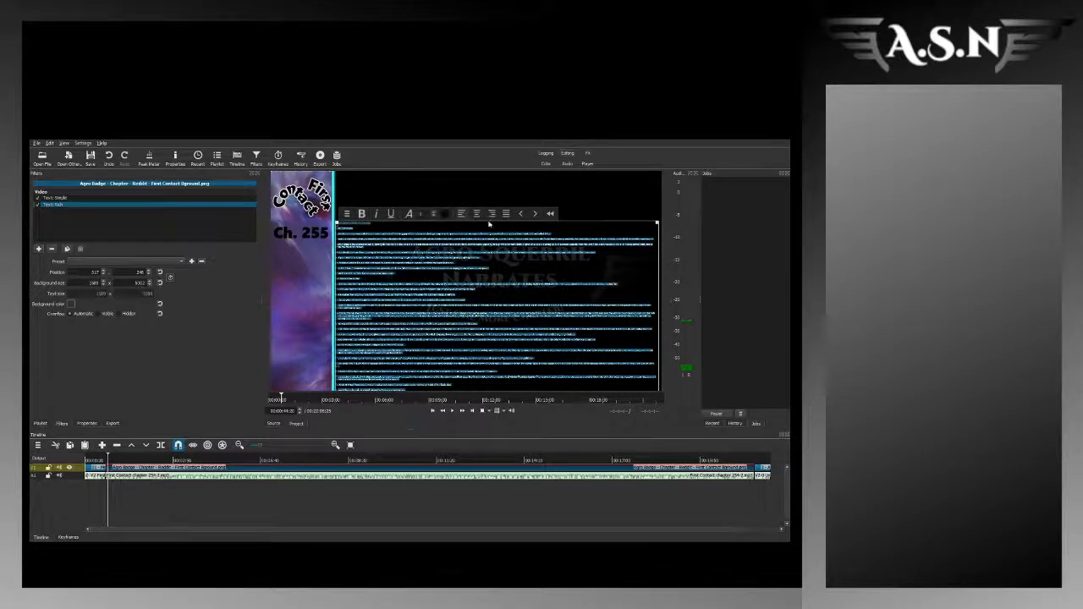
left_click(476, 213)
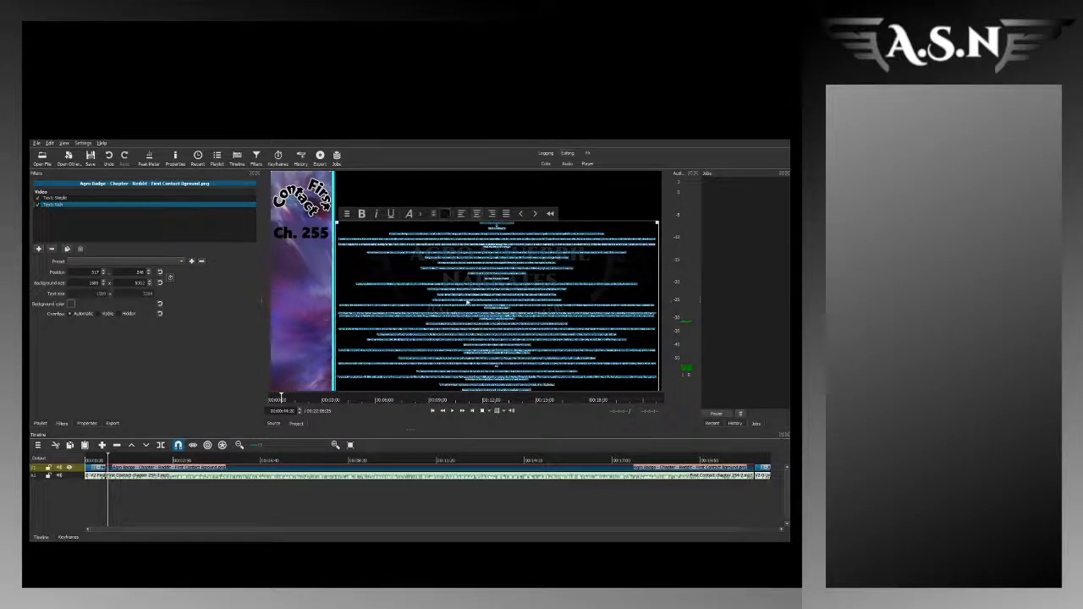
left_click(465, 414)
left_click(415, 234)
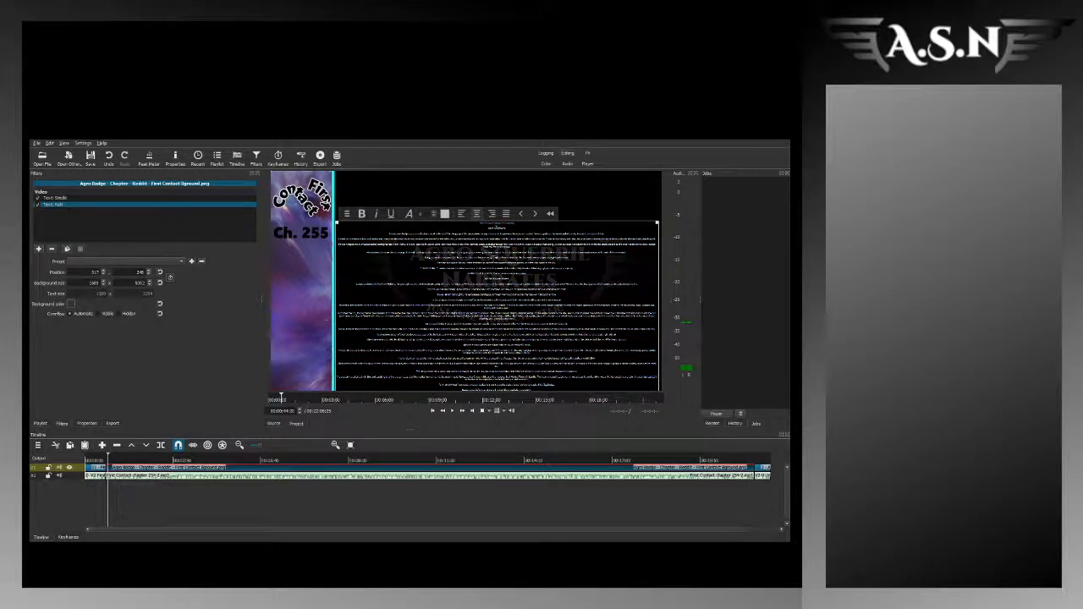
Step: Set the whole re-pasted story text to size 40 and make it bold
key("ctrl+a")
double_click(425, 217)
type("40")
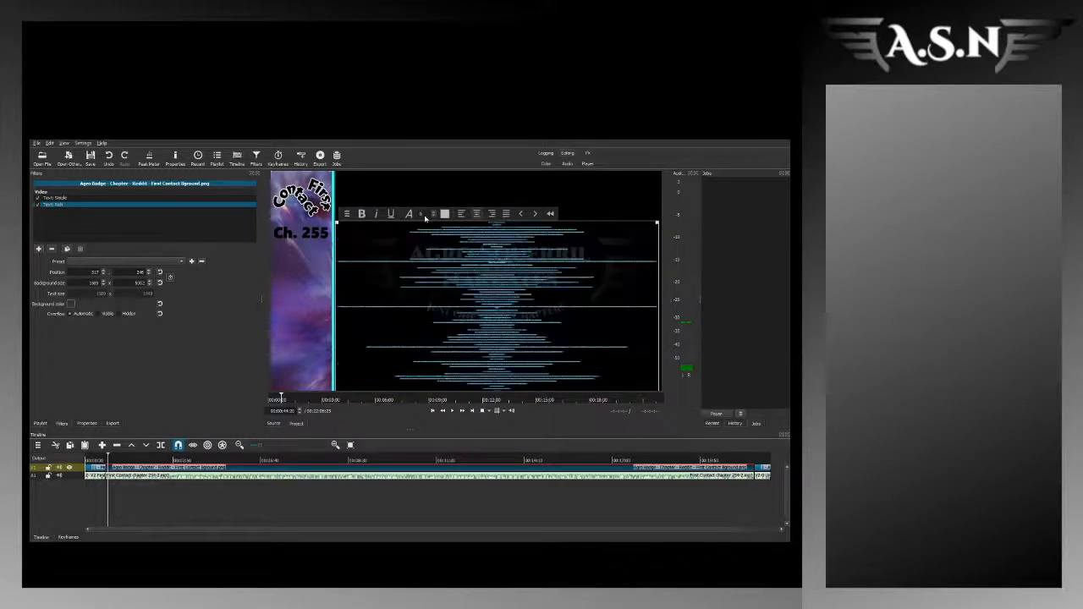
left_click(361, 214)
left_click(464, 312)
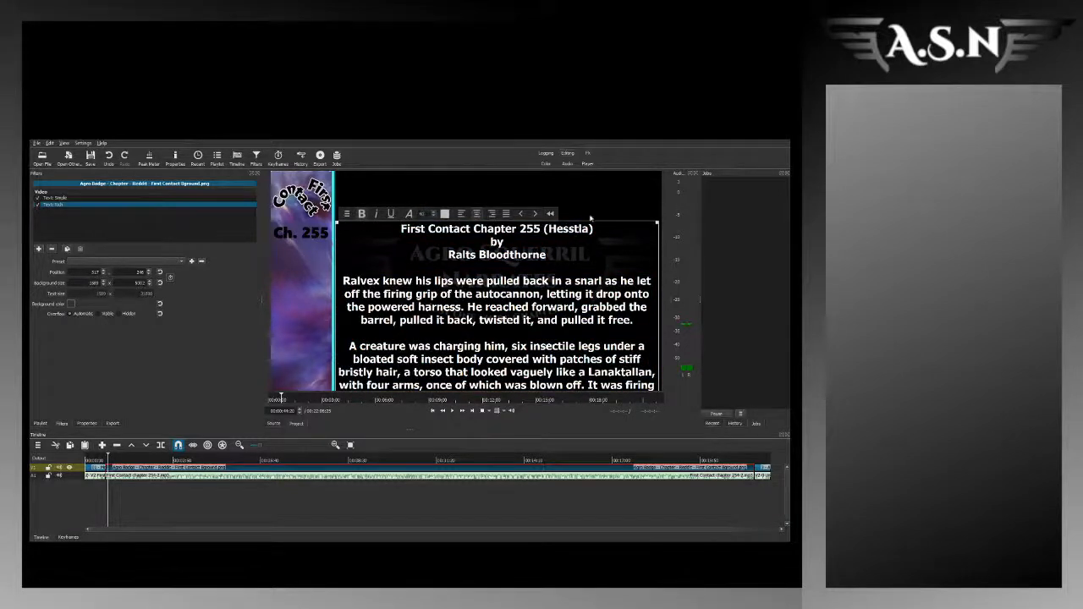
left_click_drag(401, 228, 546, 256)
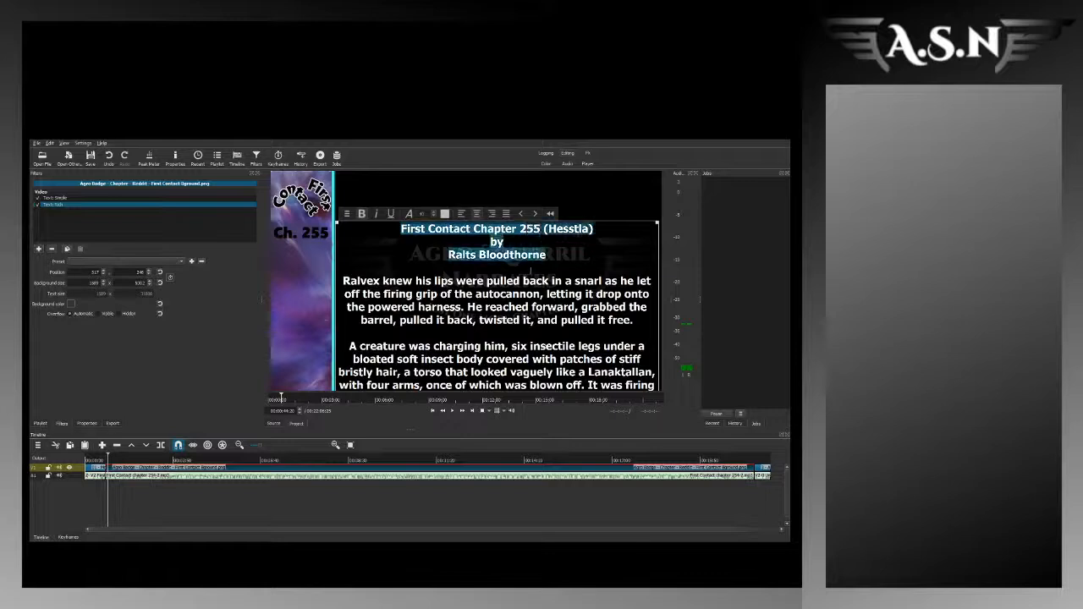
left_click(525, 281)
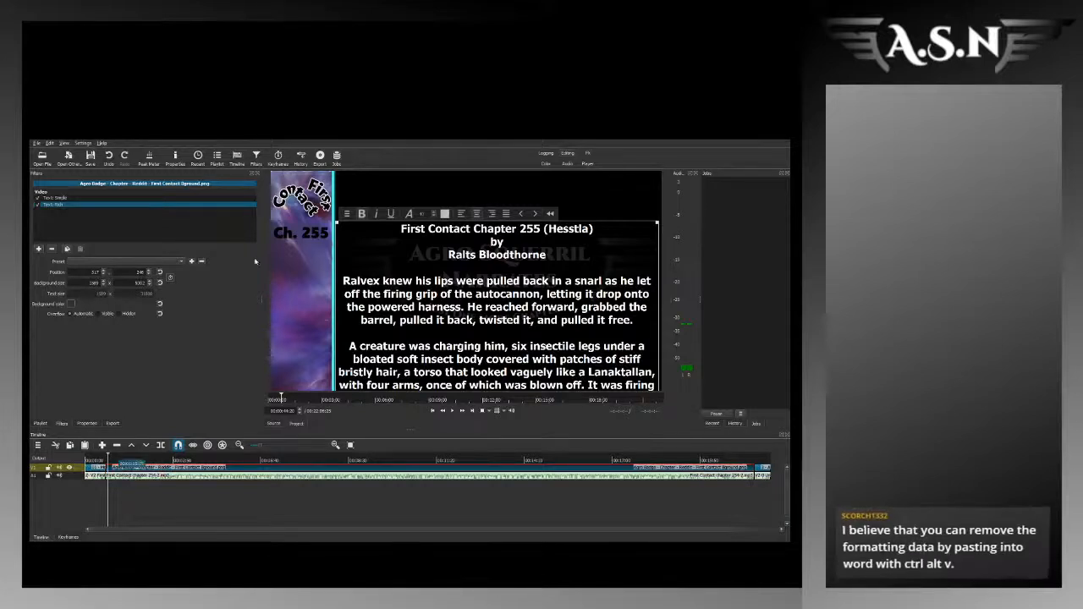
left_click_drag(400, 228, 589, 259)
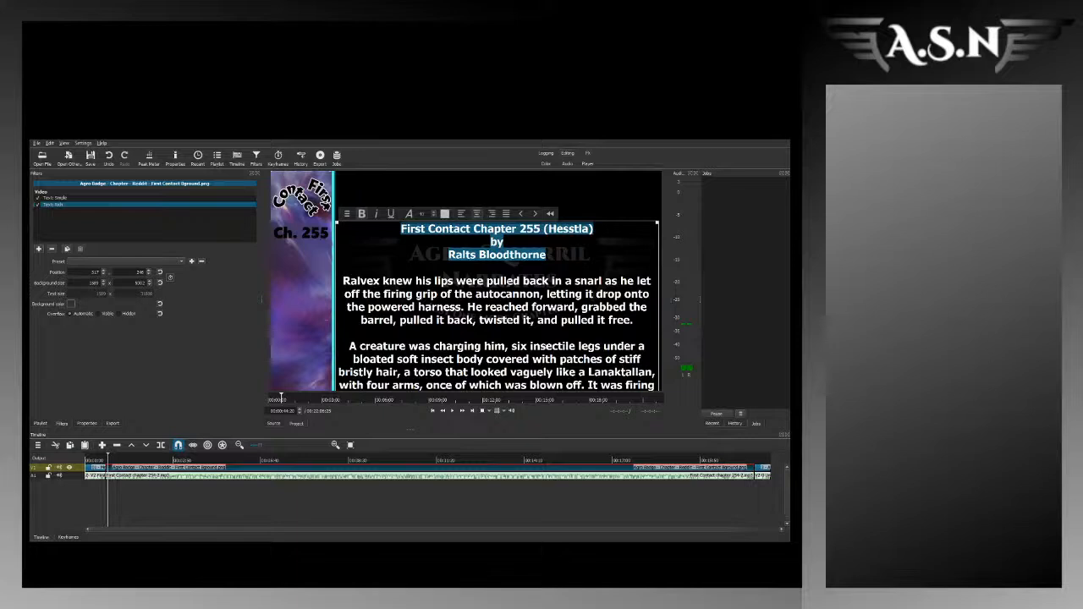
left_click(573, 254)
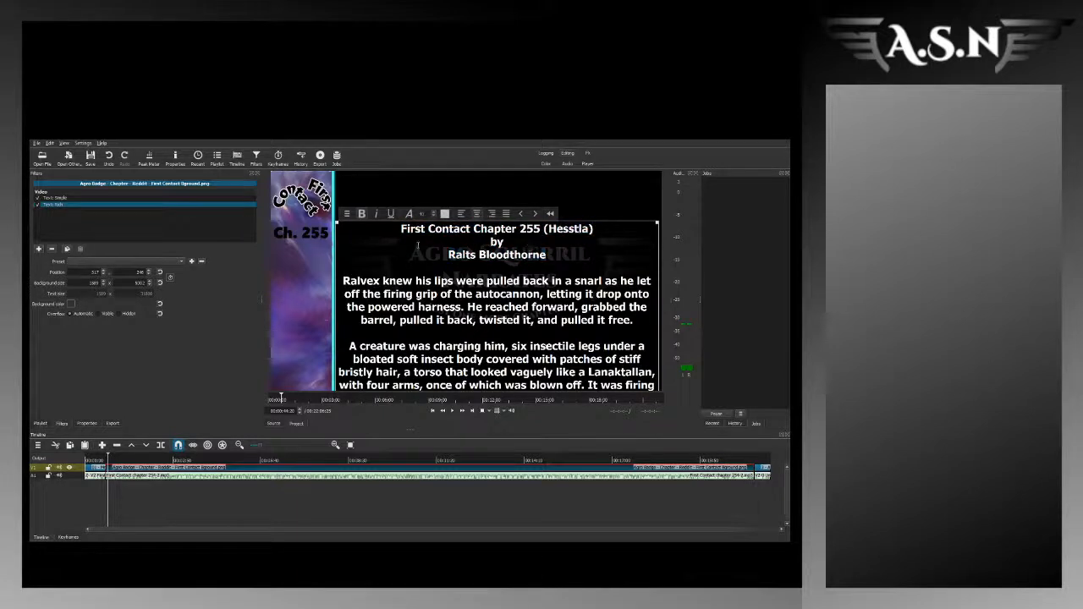
left_click_drag(406, 229, 574, 254)
left_click(573, 254)
left_click_drag(400, 229, 596, 255)
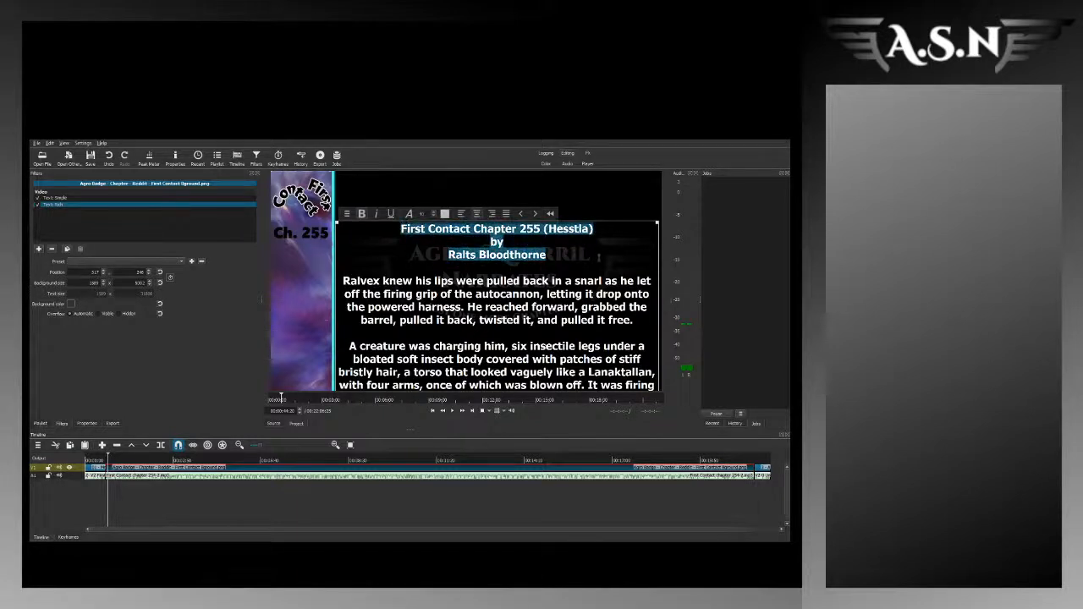
left_click(597, 254)
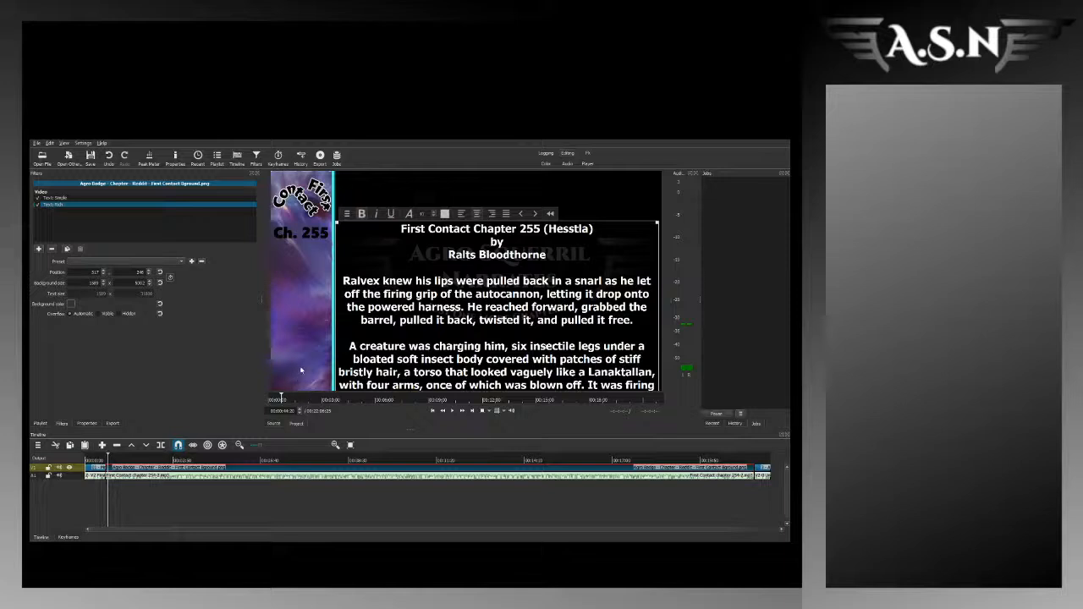
Step: Enable position keyframes for the rich text filter, fit the whole clip in the keyframe view and move the playhead to the clip's end
left_click(169, 278)
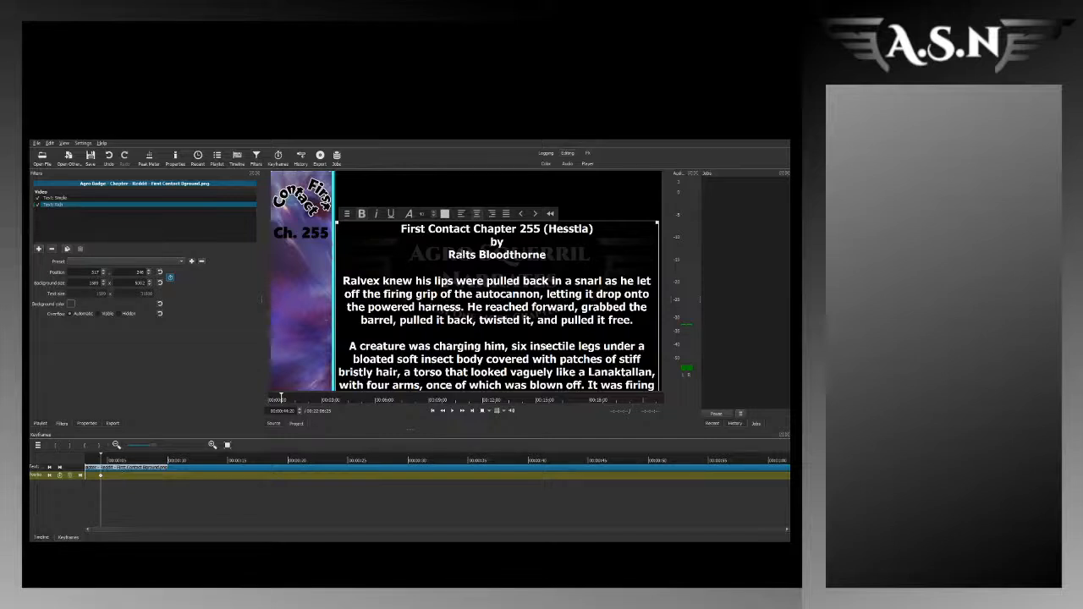
left_click(227, 444)
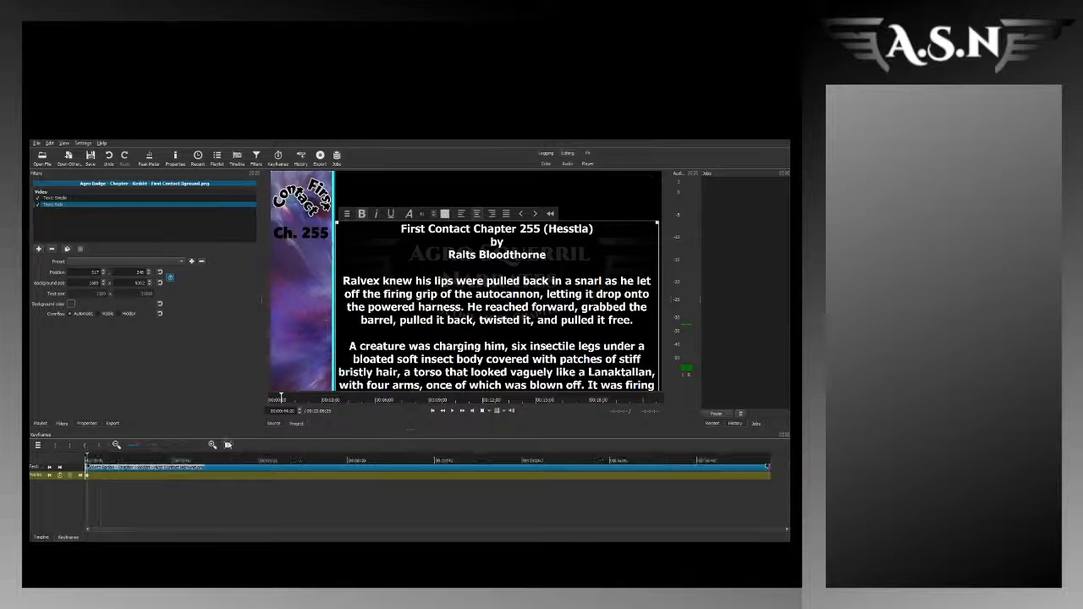
left_click(755, 460)
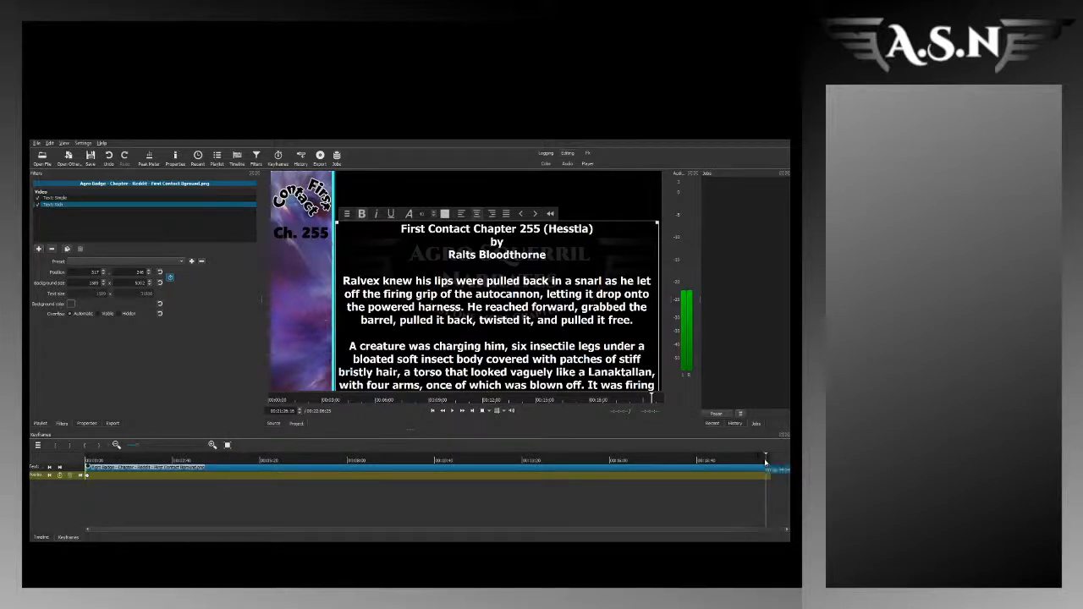
left_click(763, 461)
left_click_drag(764, 462, 766, 463)
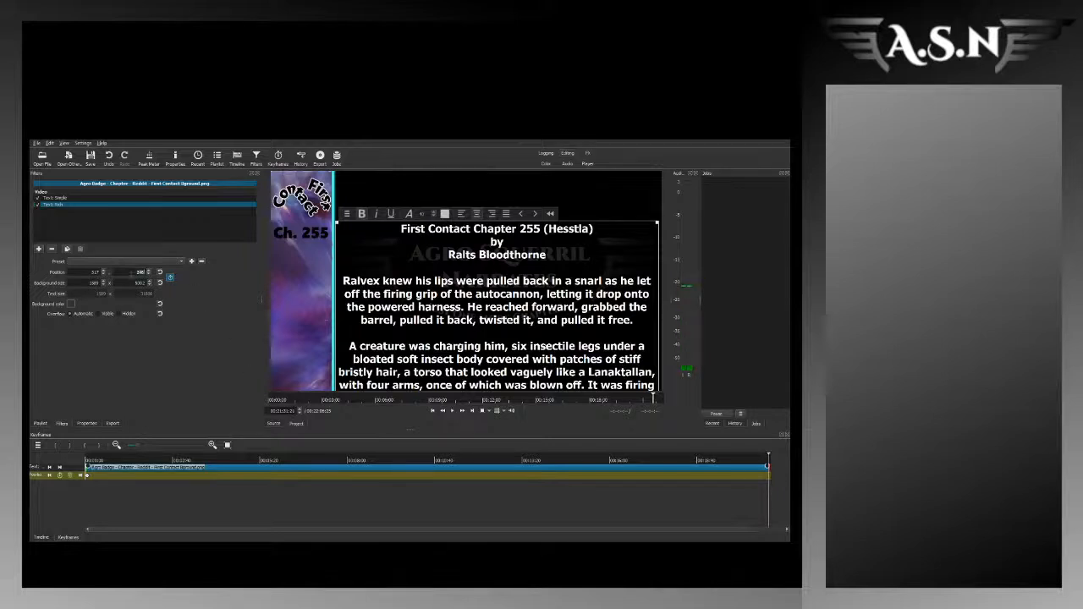
Step: Set the rich text's vertical position at the clip's end to a negative value that brings the last story line into view
type("-800")
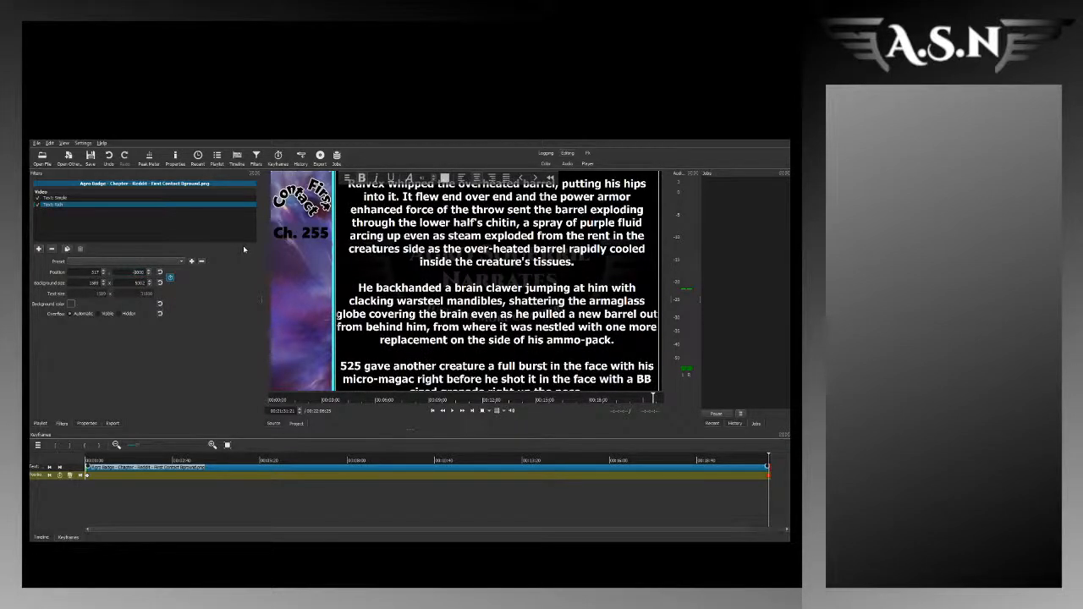
key("Return")
key("BackSpace")
type("3")
key("BackSpace")
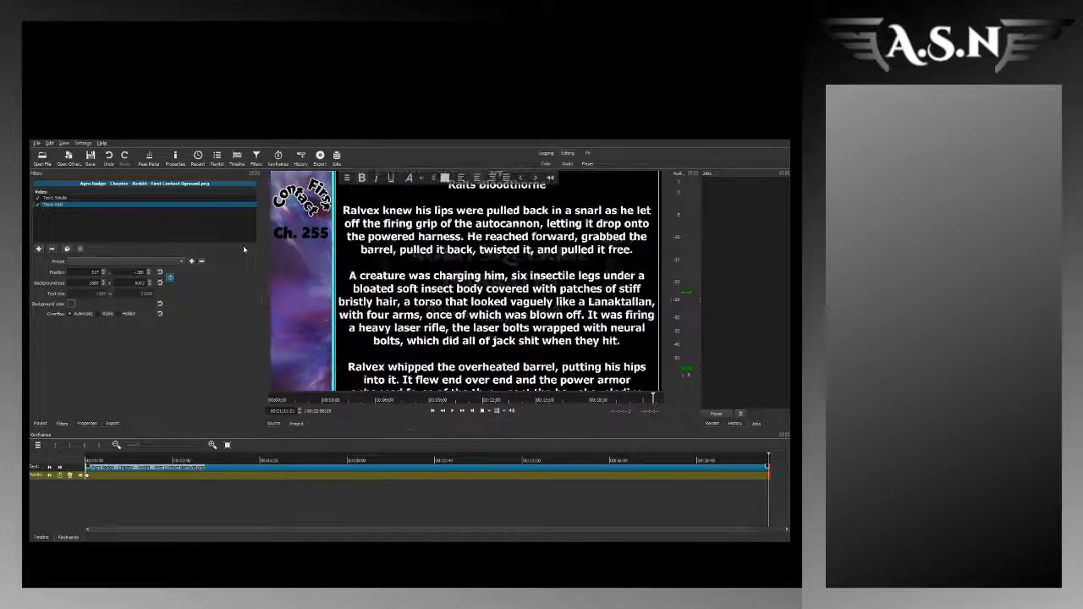
type("0")
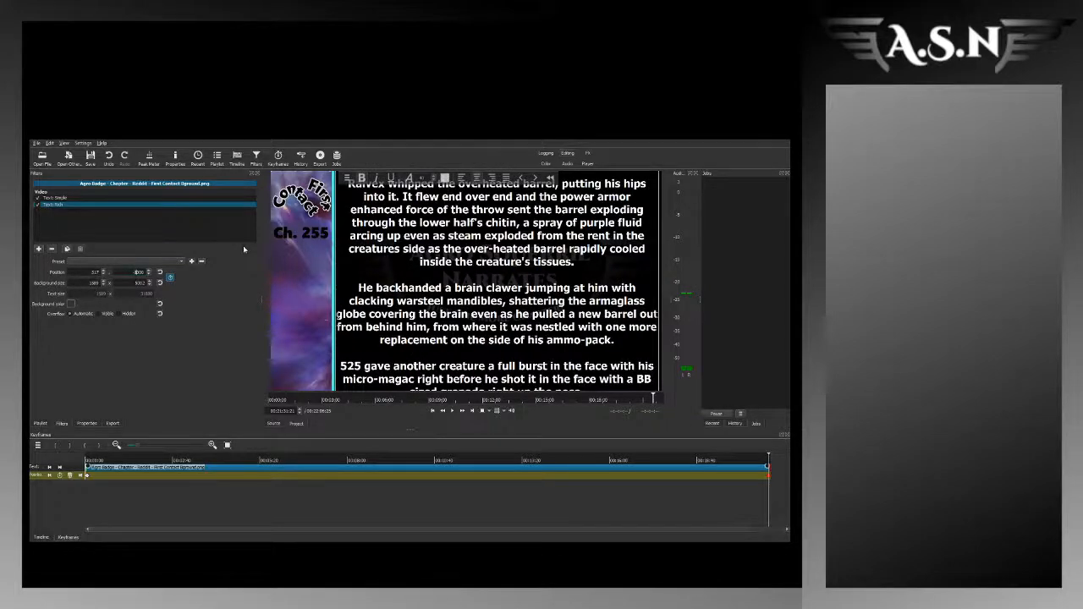
type("30")
key("BackSpace")
type("1")
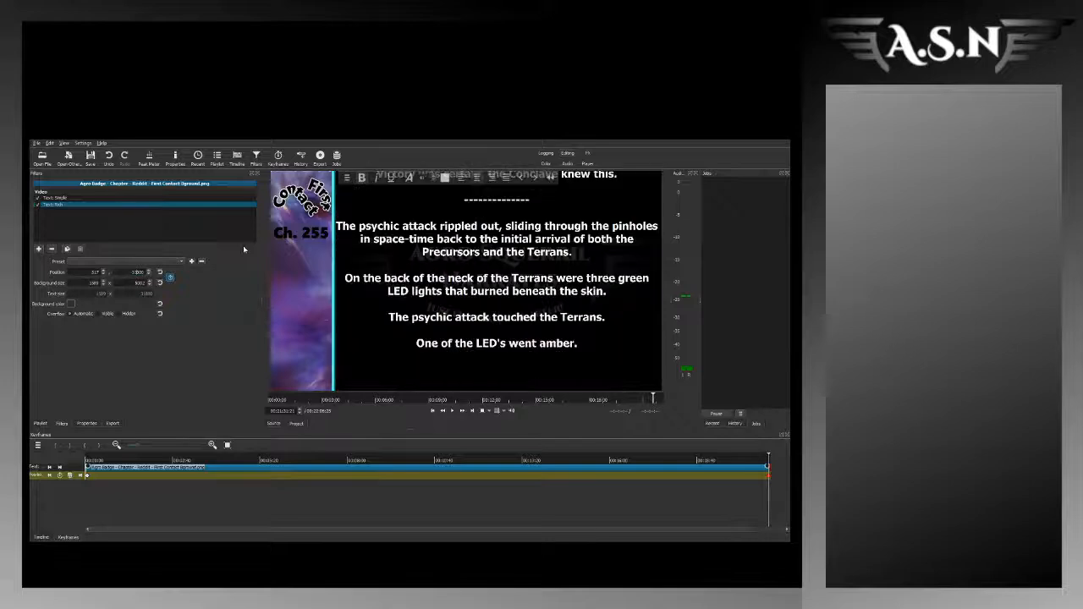
key("BackSpace")
type("2")
Step: Remove the First Contact chapter 254-2.mp3 audio from the timeline, leaving its gap, and show the playlist
left_click(41, 538)
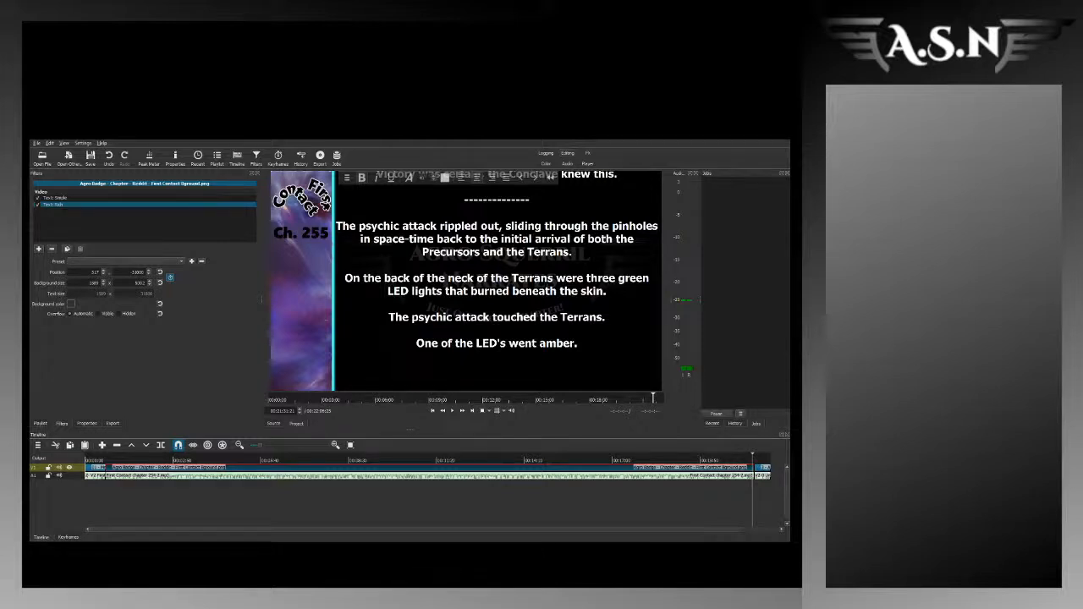
left_click(197, 476)
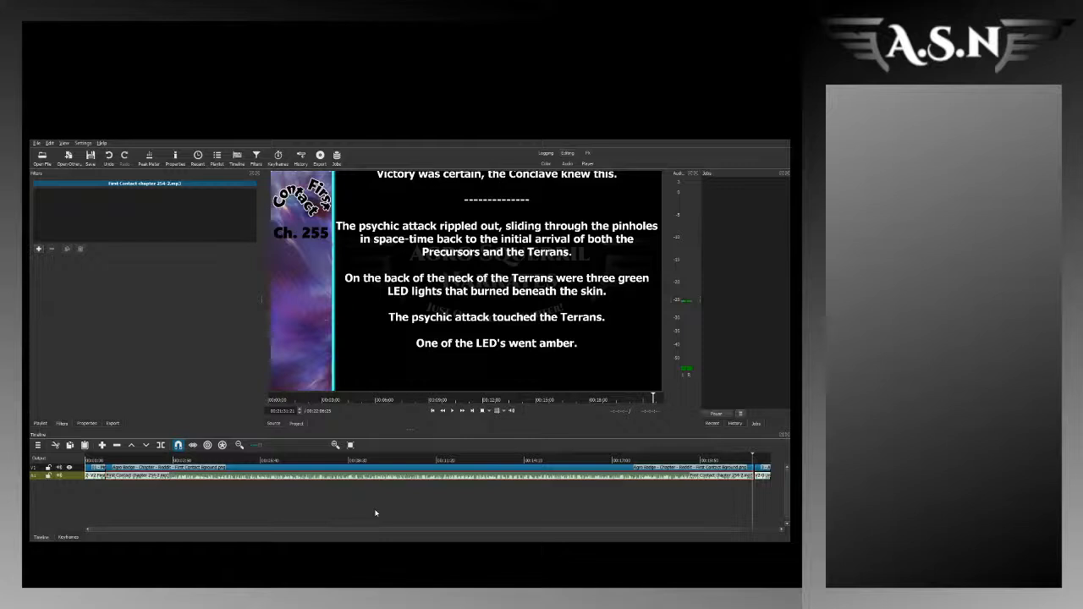
key("Delete")
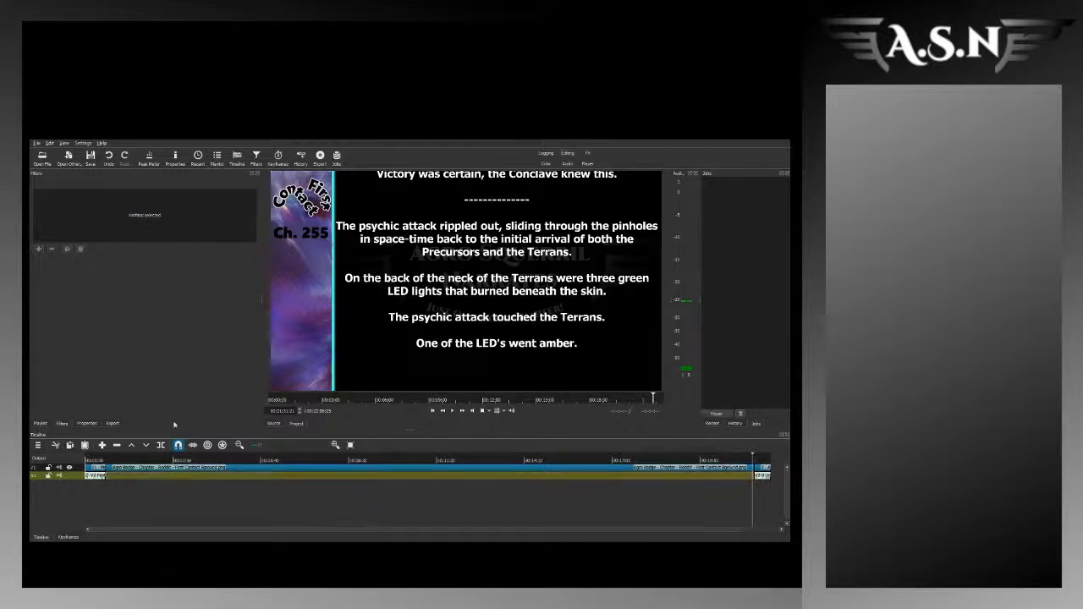
left_click(40, 423)
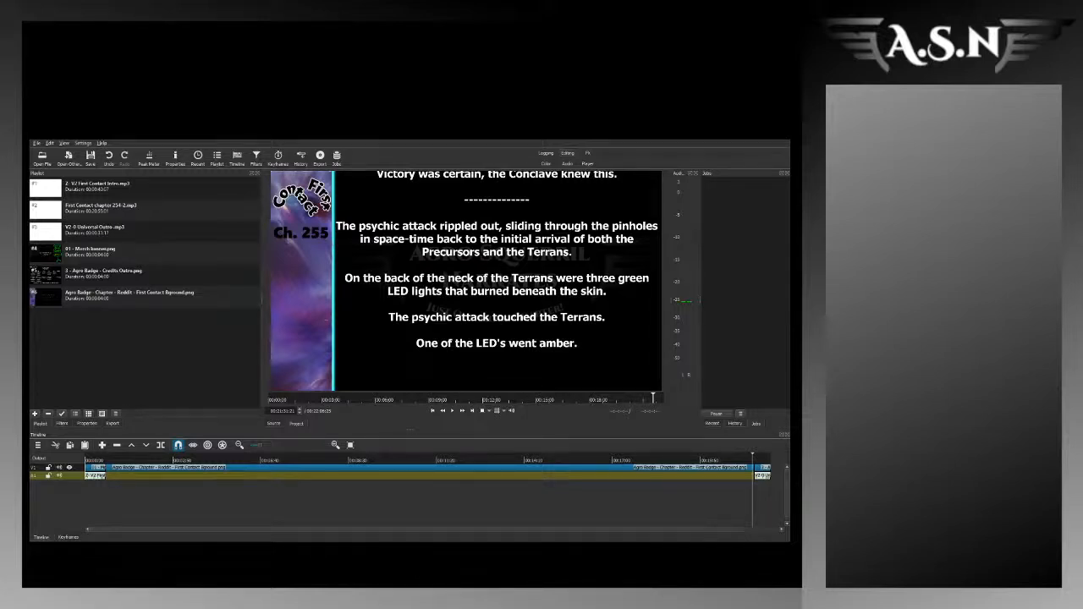
Step: In Streamlabs OBS, set the window capture source to the Audacity window First Contact chapter 255-2
left_click(210, 175)
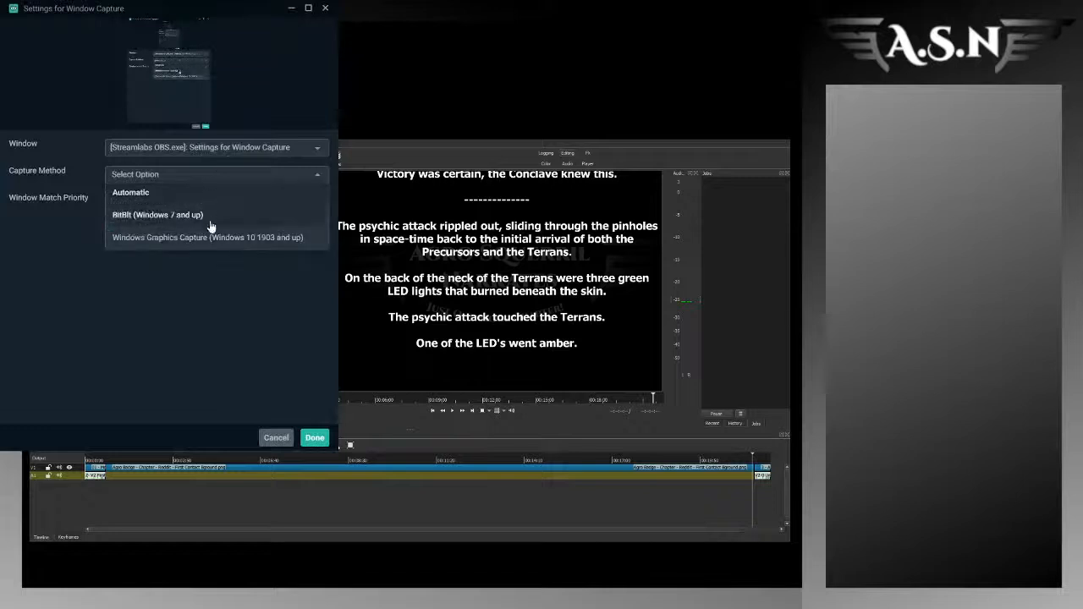
left_click(229, 143)
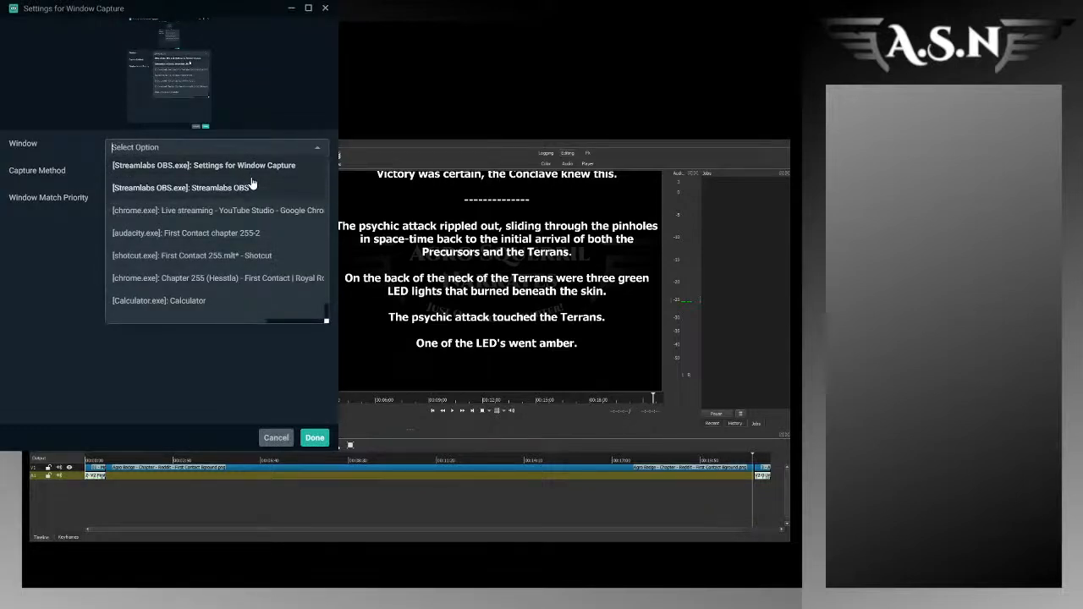
left_click(254, 233)
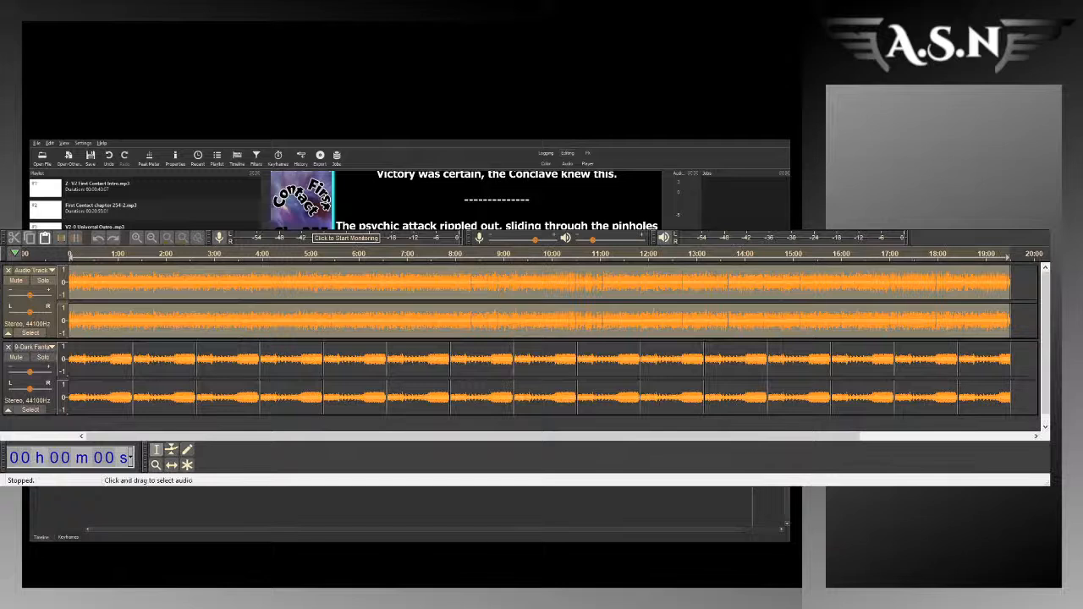
Step: In Audacity, place the cursor at several points in the narration track and briefly play the mix from about 7:40
left_click(638, 288)
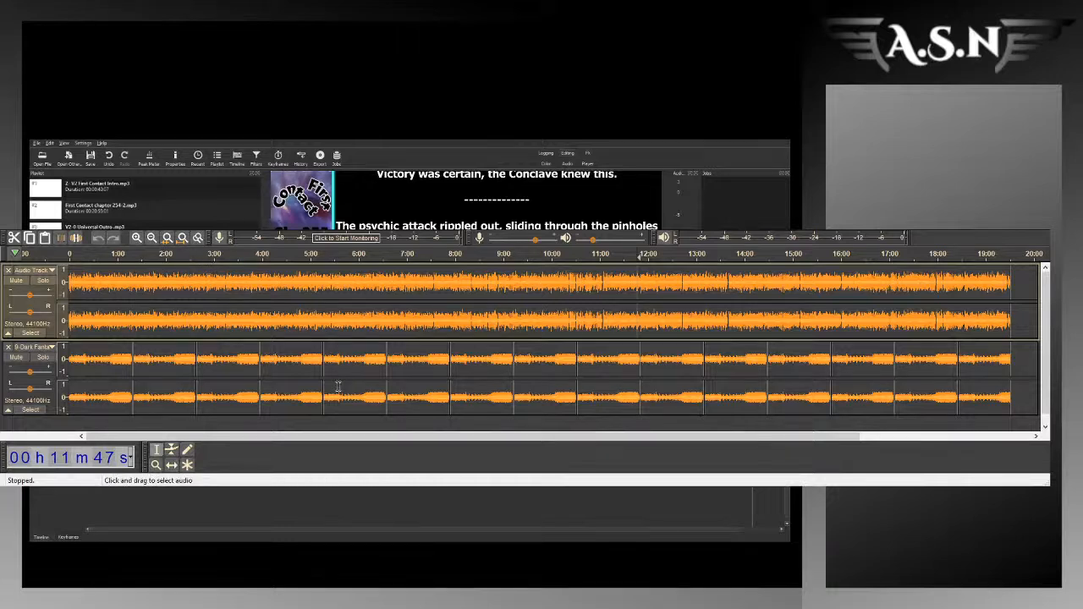
left_click(242, 305)
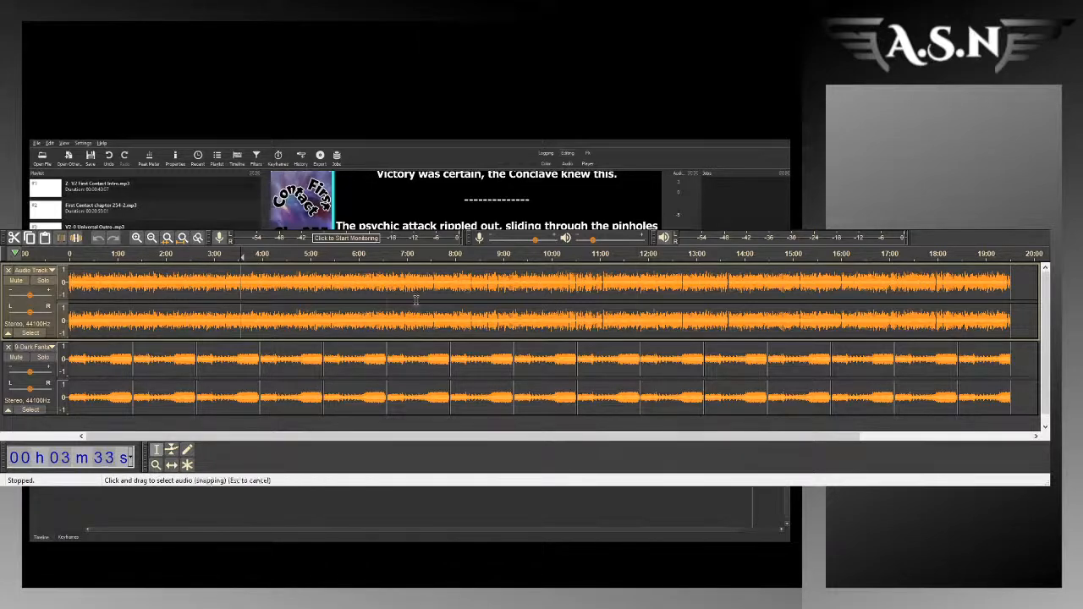
left_click(439, 297)
key("space")
key("space")
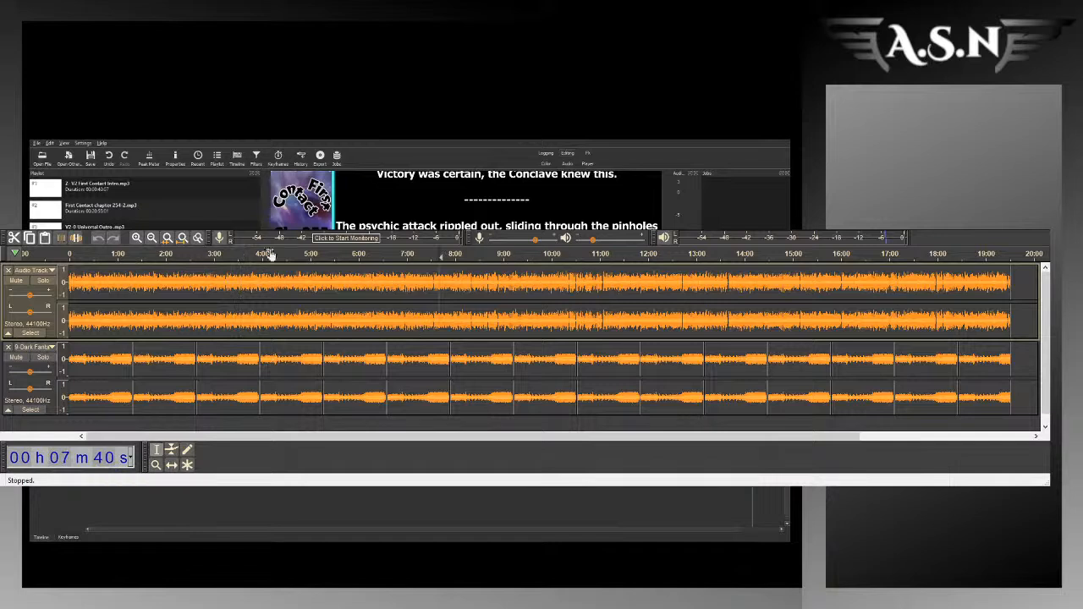
Step: Lower the background music track's gain to slightly above -24 dB, auditioning the mix from about 0:13 and 0:51
left_click_drag(30, 372, 9, 372)
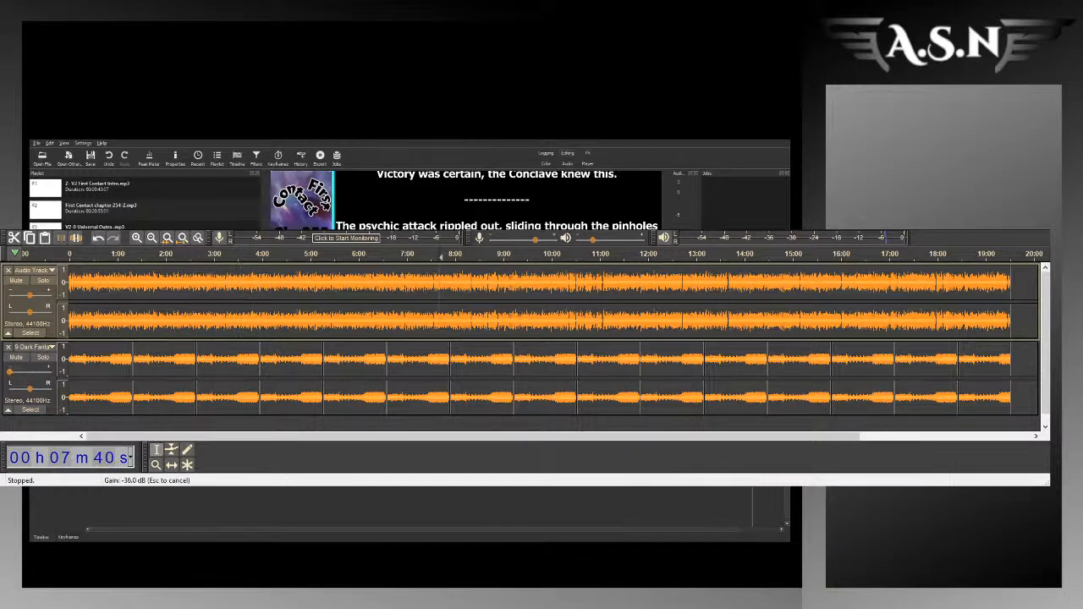
left_click(78, 274)
key("space")
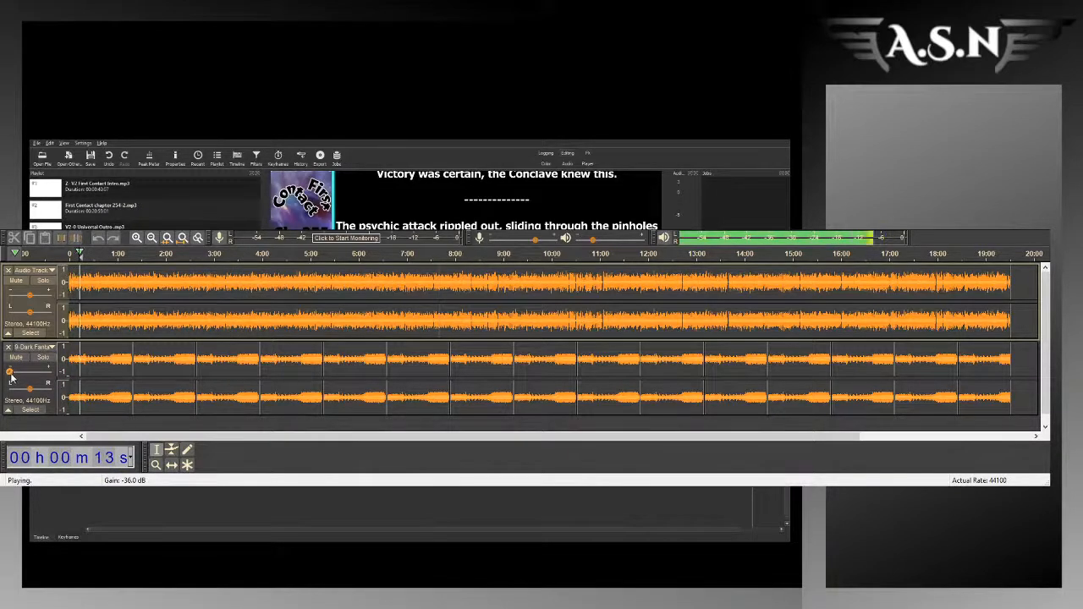
left_click_drag(10, 374, 22, 380)
key("space")
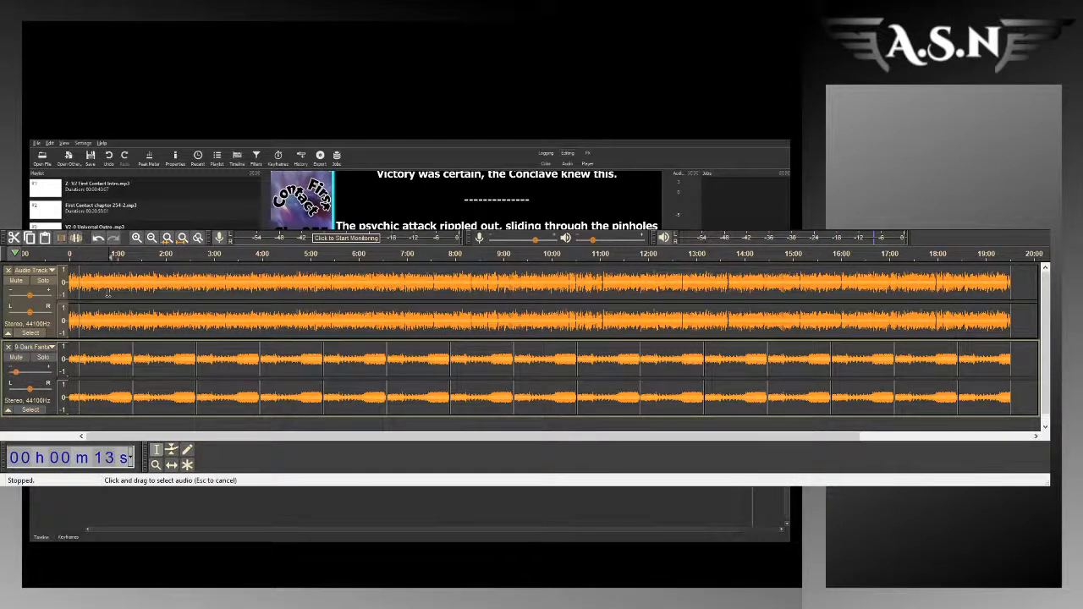
left_click(108, 293)
key("space")
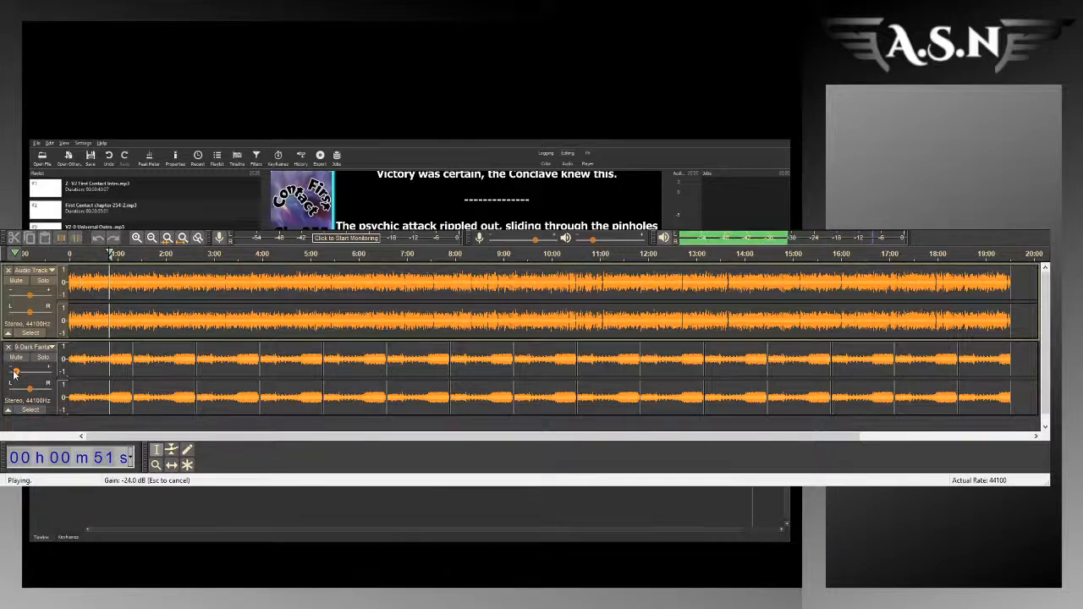
left_click_drag(13, 373, 16, 373)
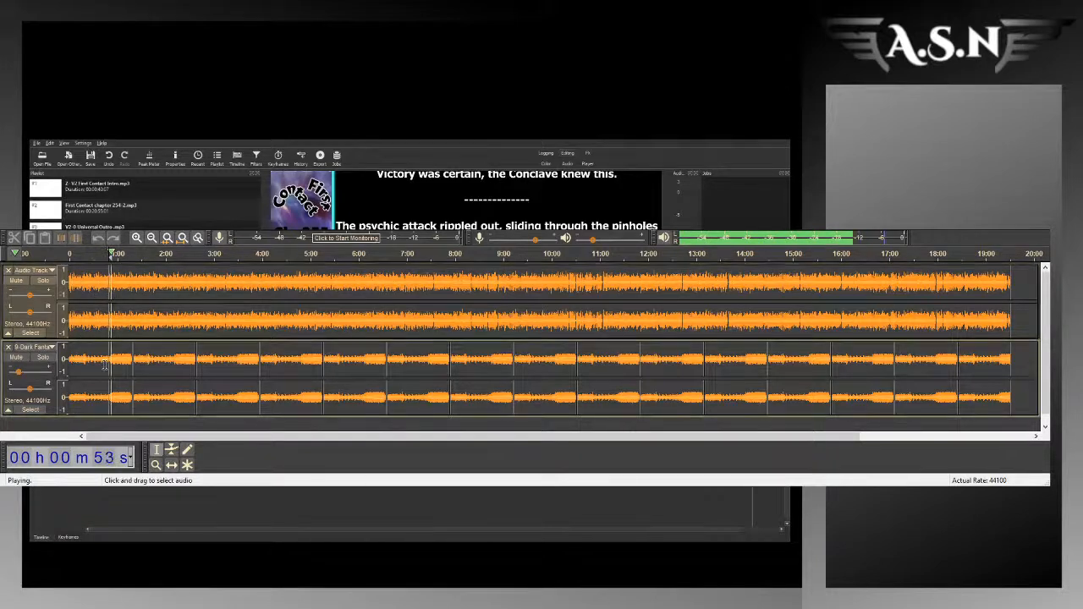
key("space")
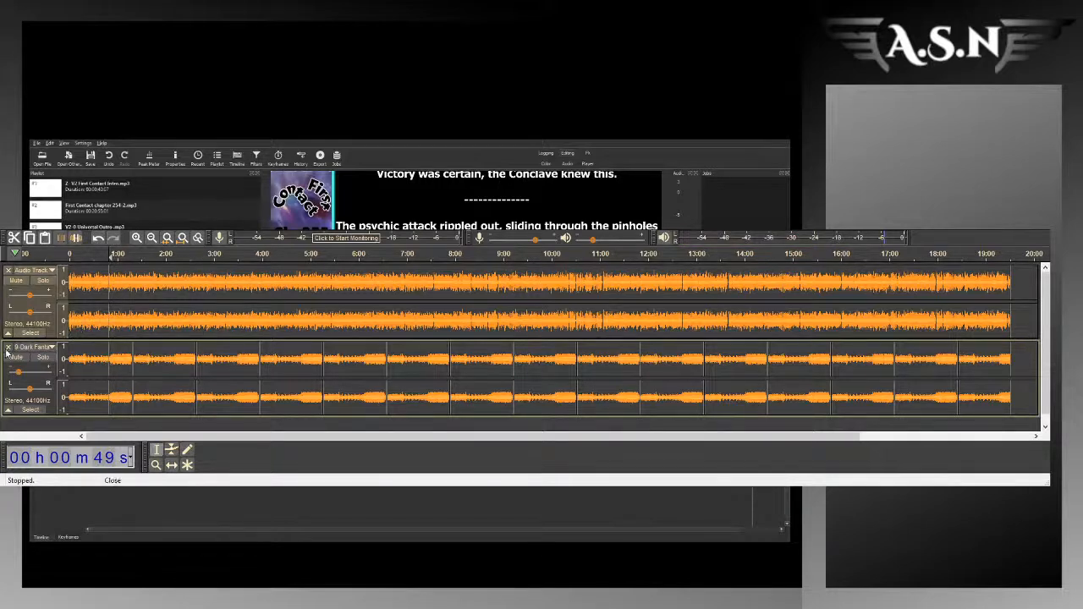
Step: Play the balanced mix from about 1:07, stop it and return the cursor to near the start of the narration
left_click(122, 285)
key("space")
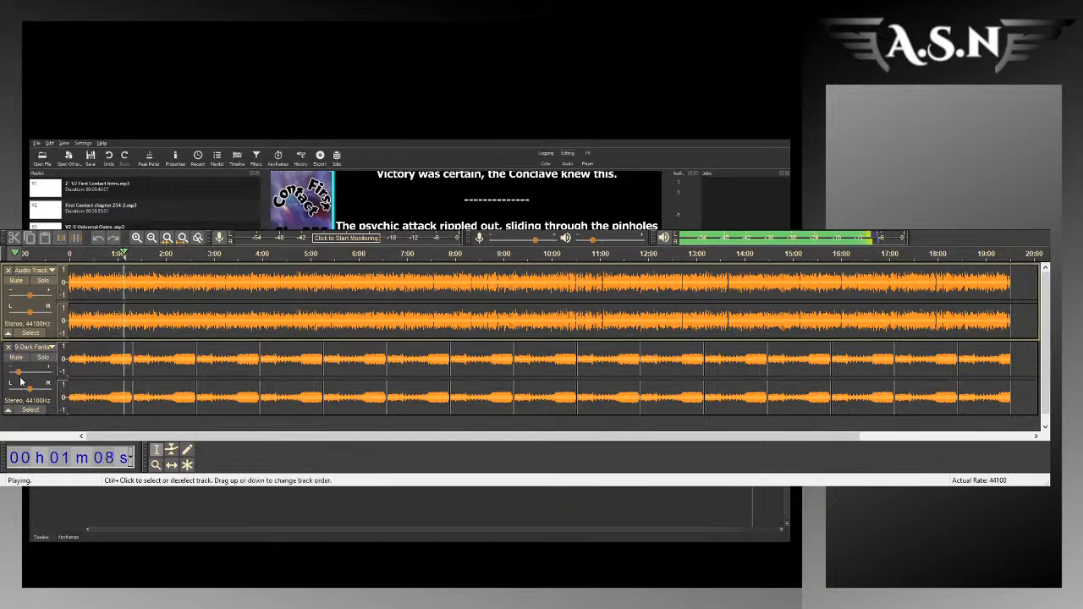
key("space")
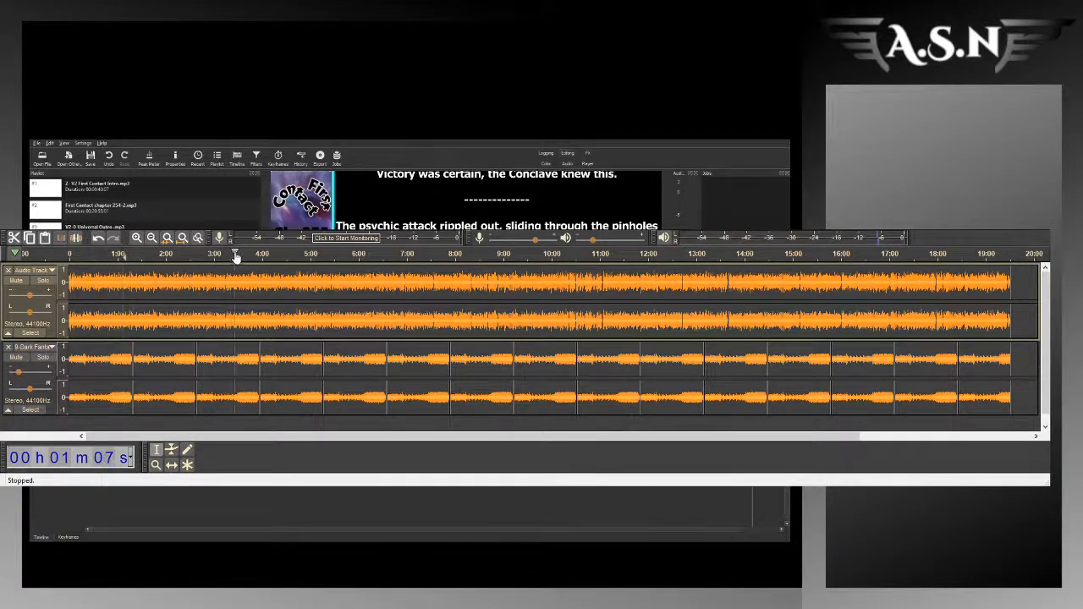
left_click(83, 286)
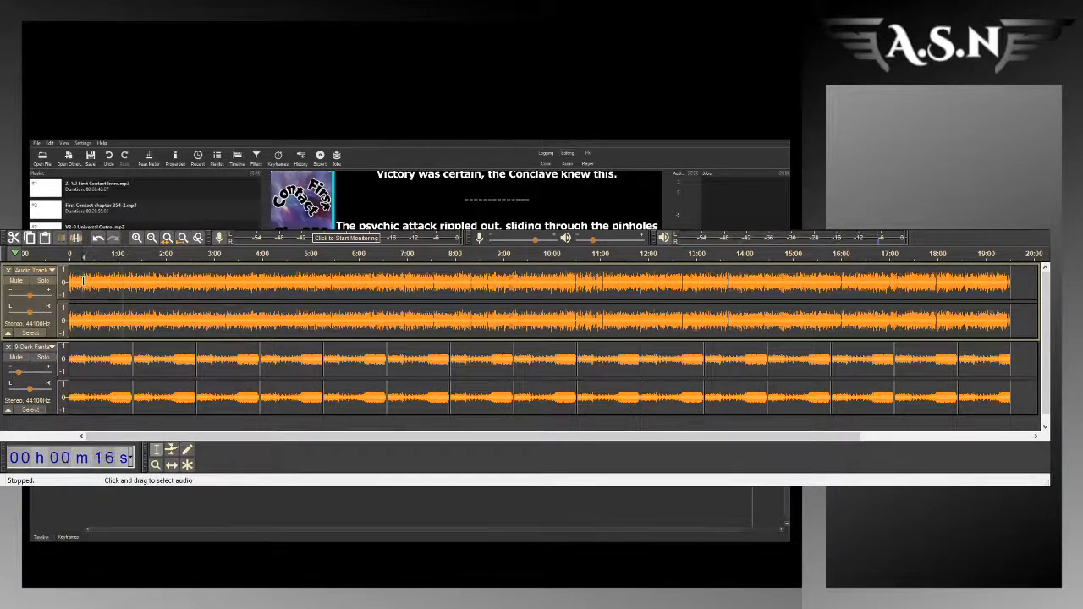
left_click_drag(80, 285, 59, 291)
left_click(80, 290)
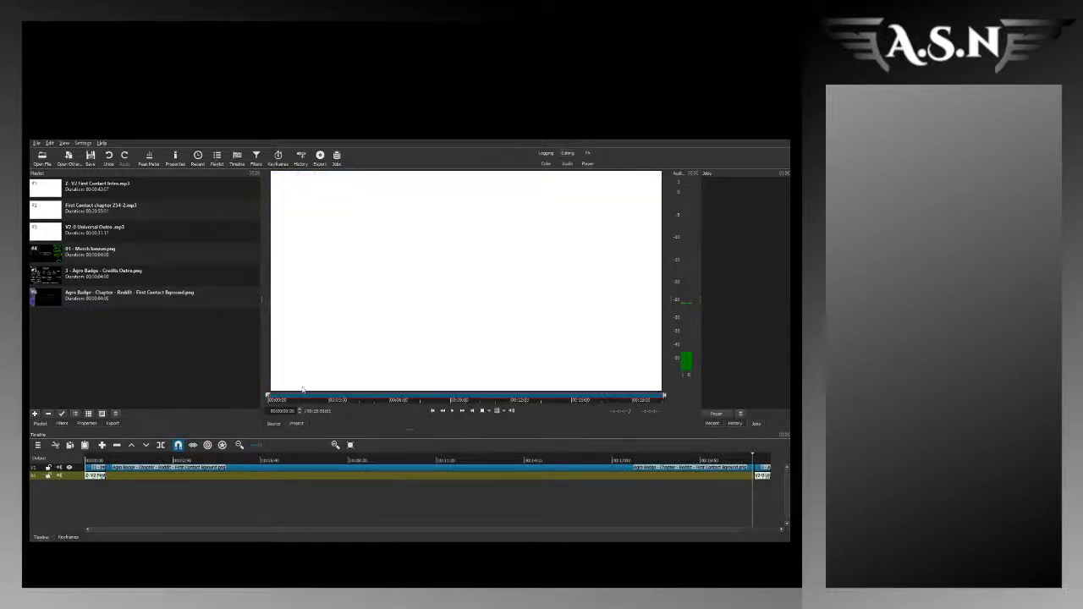
Step: In Shotcut, place First Contact chapter 255-2.mp3 in the audio gap after the intro and trim the chapter background to the narration's end
left_click_drag(479, 280, 109, 479)
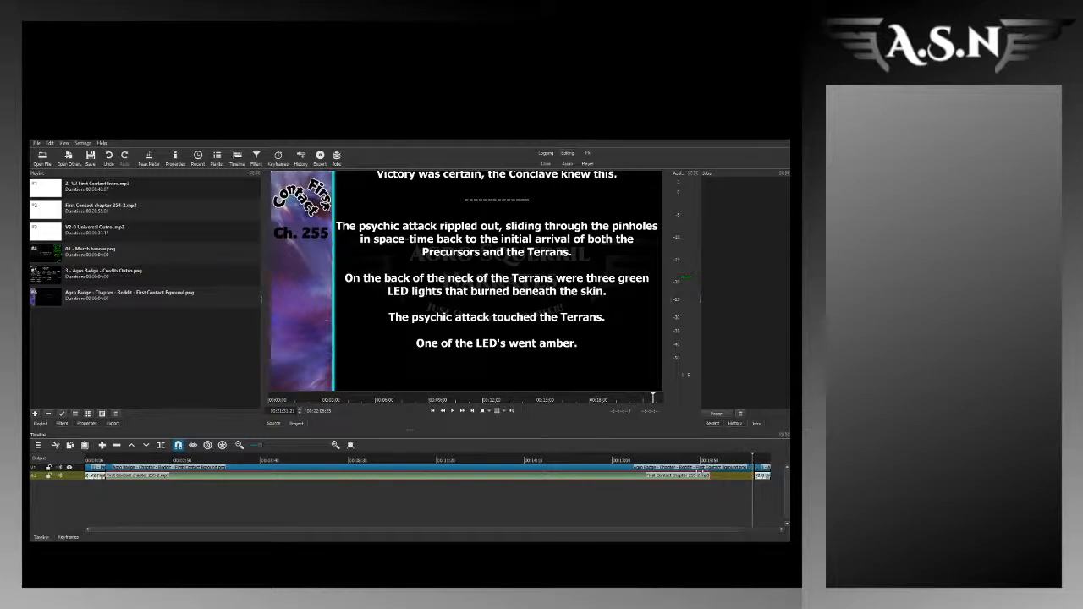
left_click_drag(751, 468, 701, 477)
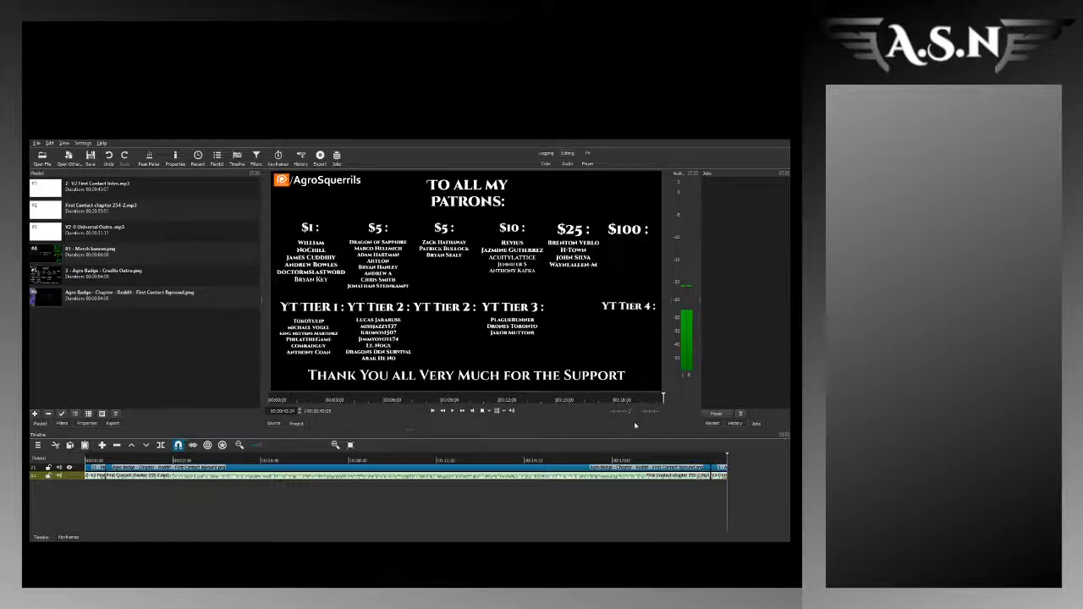
left_click(691, 460)
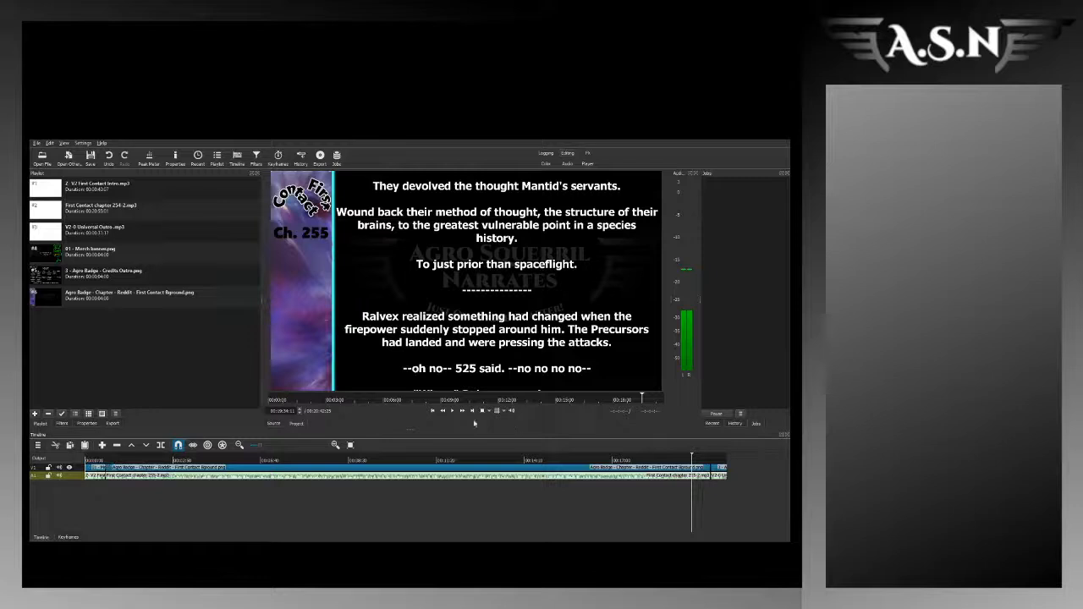
Step: Show the keyframes of the chapter background's rich text filter and move the playhead to the clip's end
left_click(190, 466)
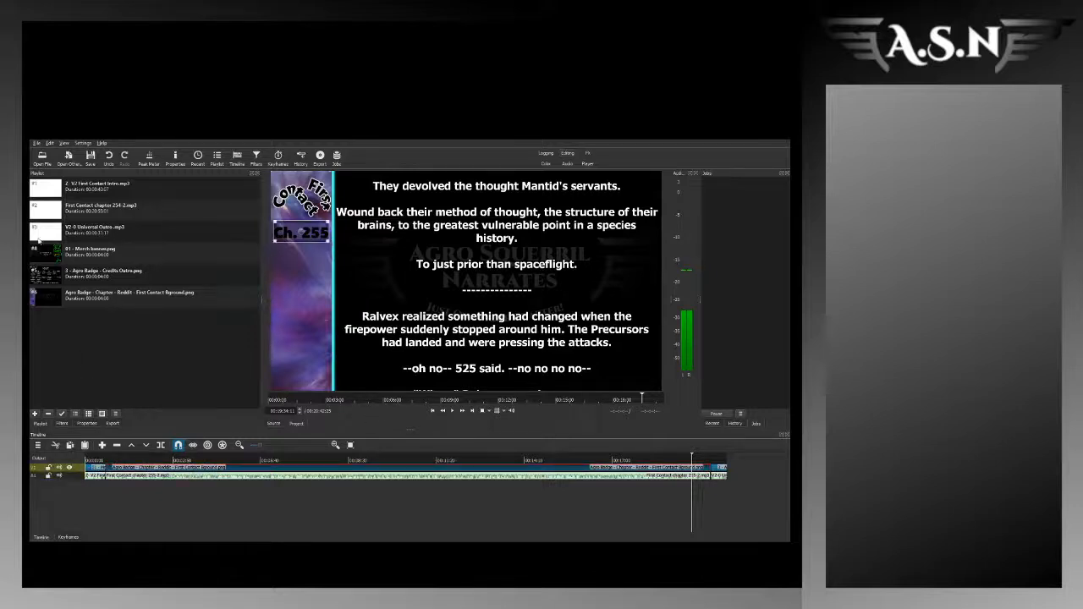
left_click(62, 423)
left_click(58, 204)
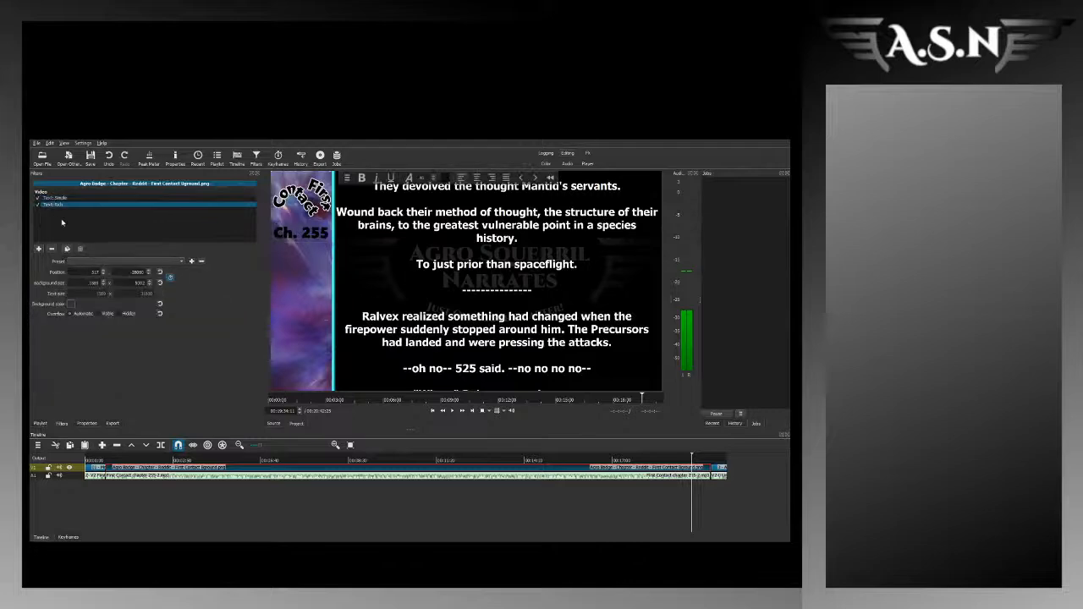
left_click(68, 536)
left_click(719, 460)
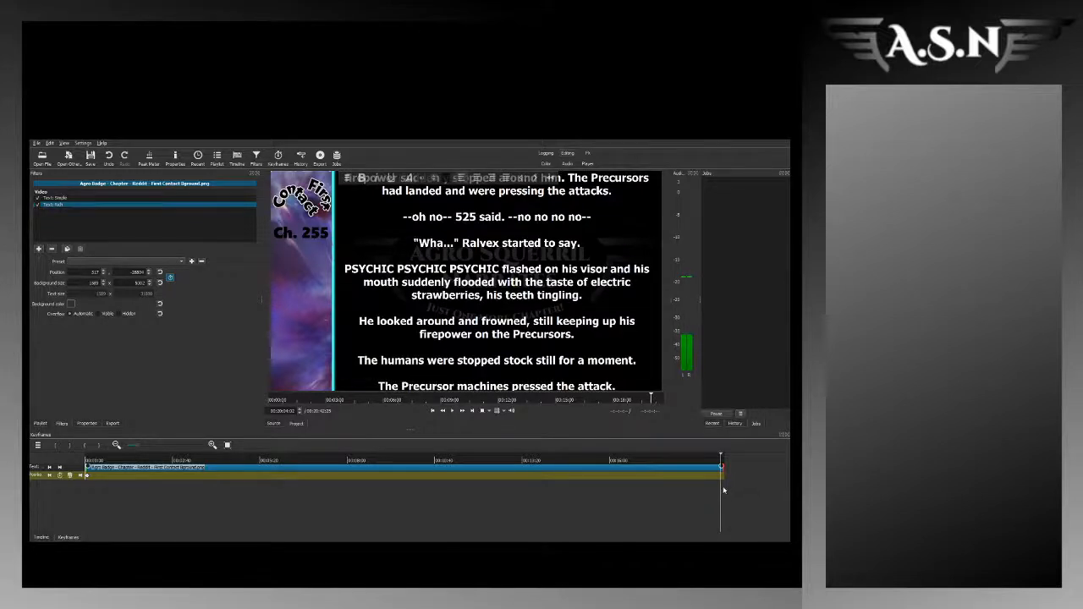
left_click(724, 488)
left_click_drag(725, 489, 722, 490)
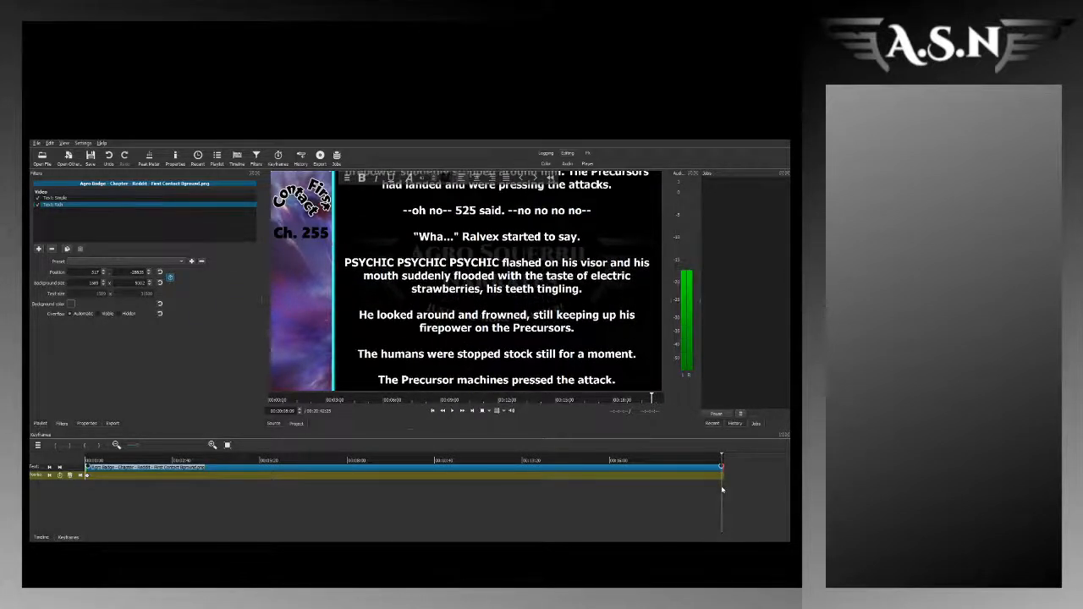
key("space")
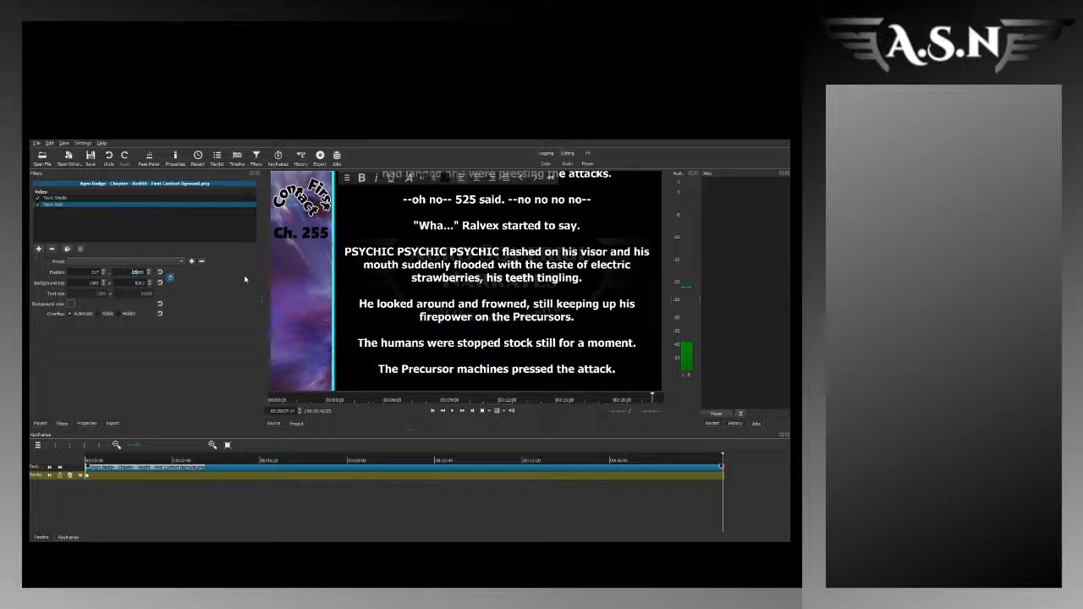
Step: Set the rich text's vertical position at the clip's end to -31100
key("BackSpace")
type("6")
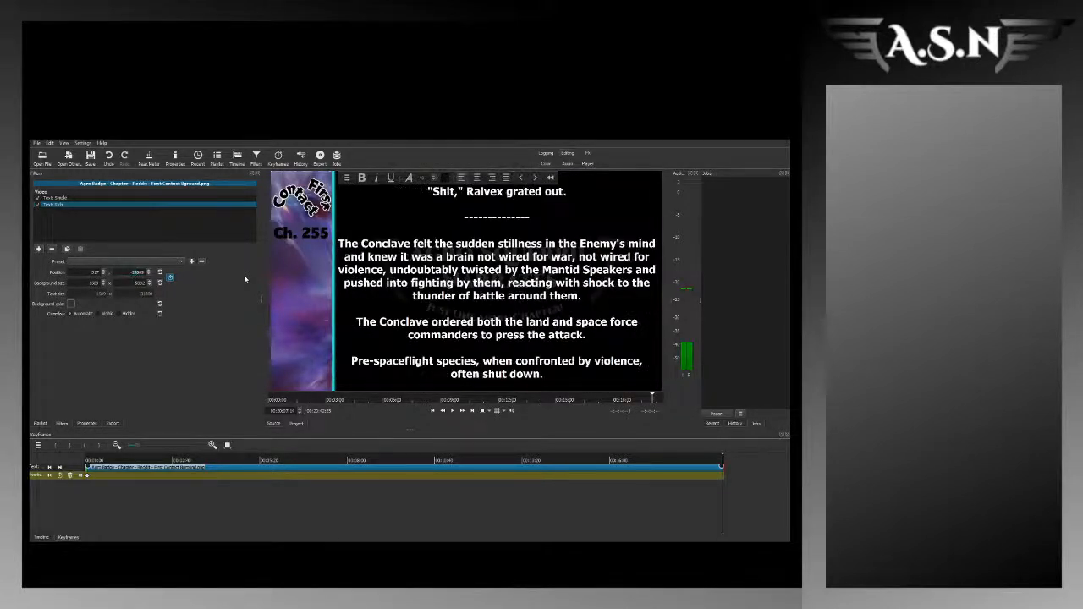
key("BackSpace")
type("8")
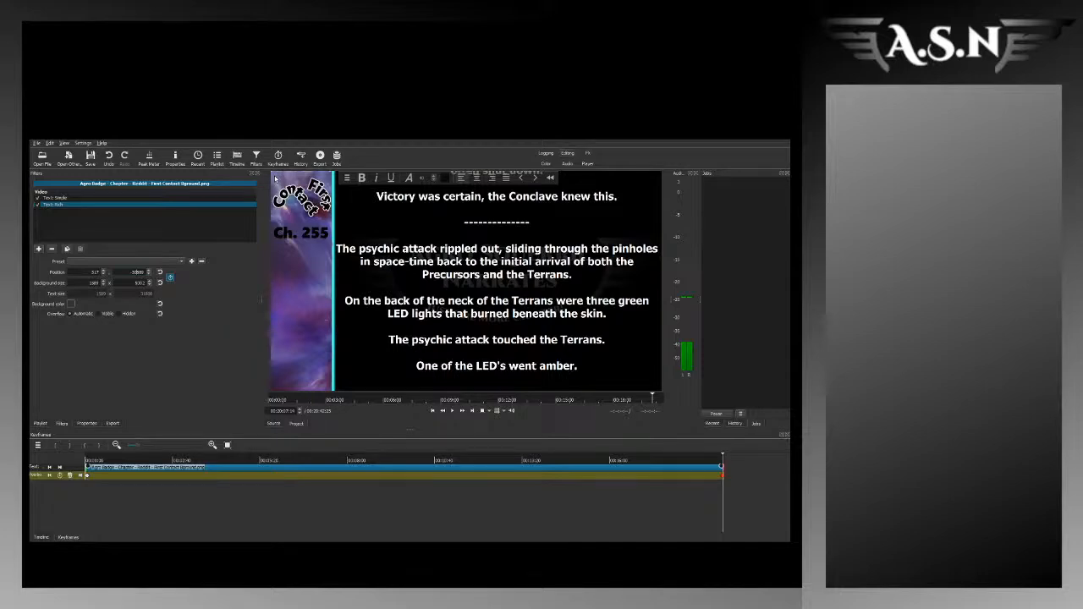
key("Down")
key("Down")
key("Down")
key("Down")
key("Down")
key("Down")
key("Down")
key("Down")
key("Down")
key("Down")
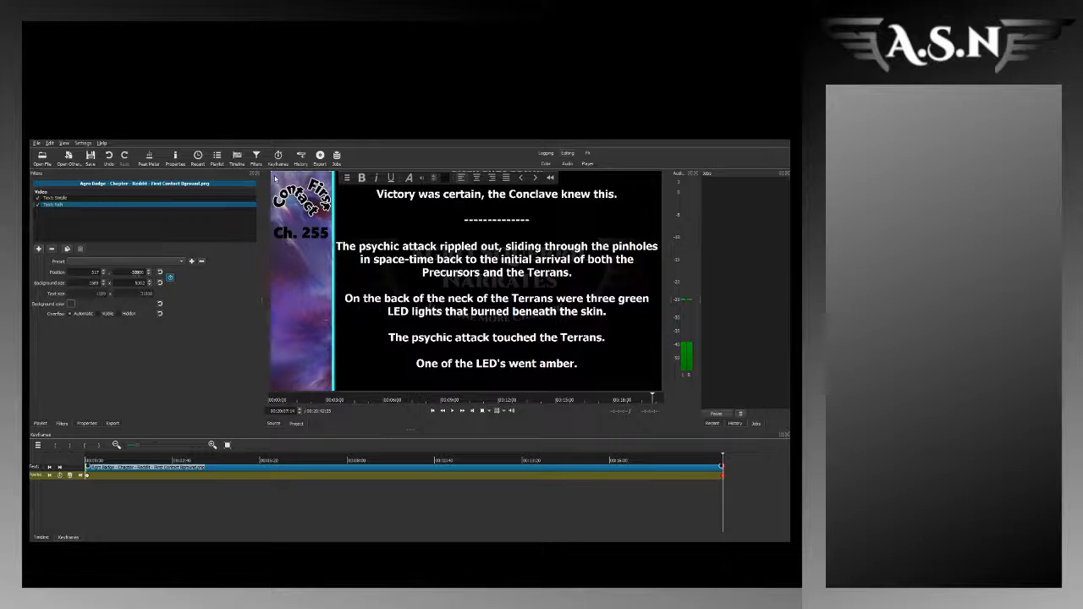
key("BackSpace")
key("BackSpace")
key("BackSpace")
key("BackSpace")
type("1000")
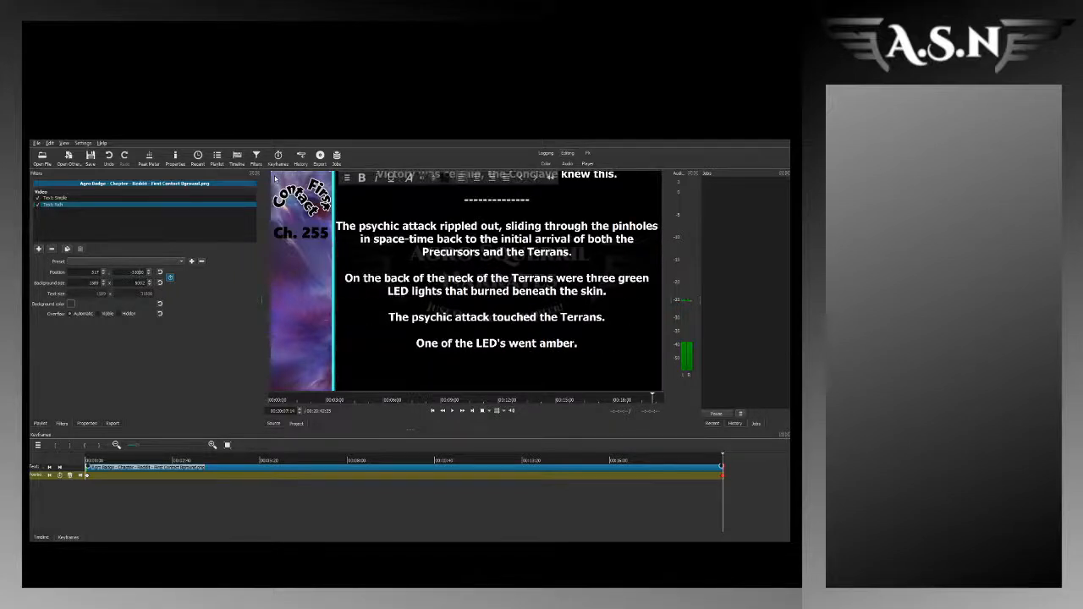
key("BackSpace")
type("2")
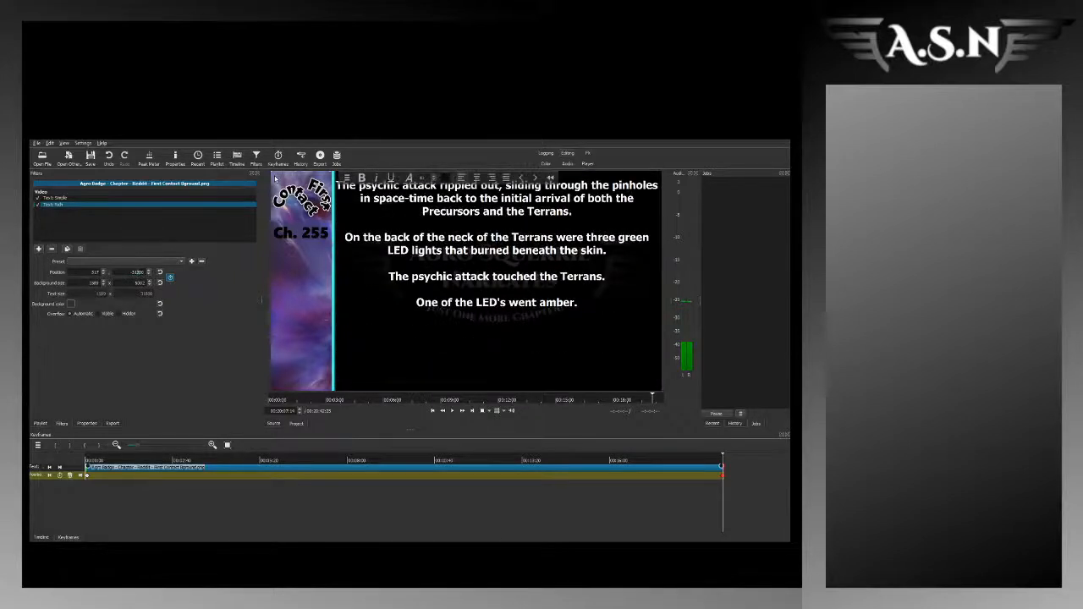
key("BackSpace")
type("1")
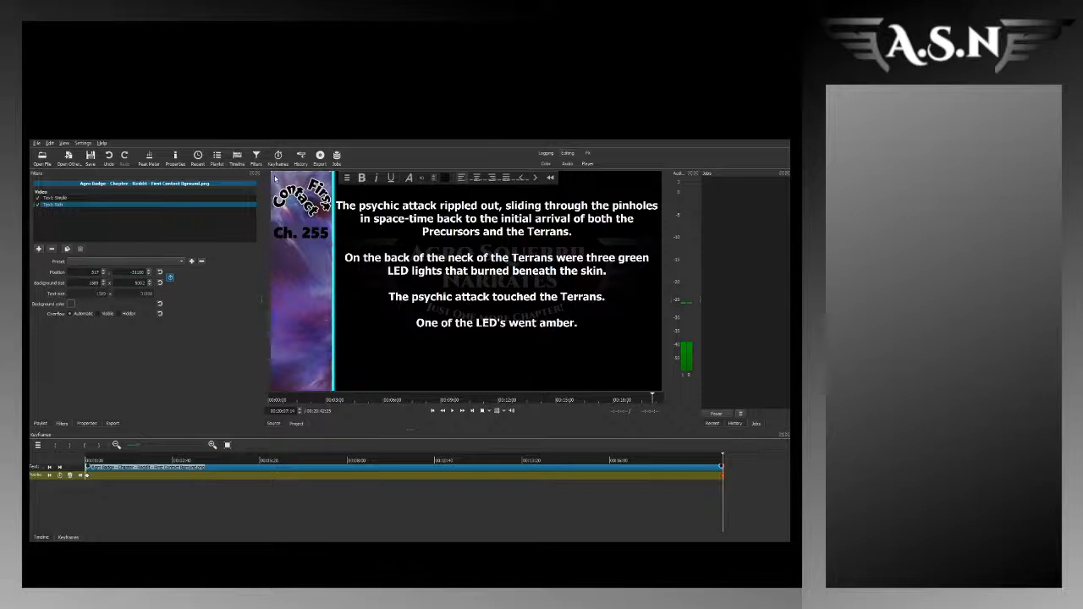
Step: Add a position keyframe at about 2:14 in the rich text filter, shifting the story text down to match the narration
left_click(226, 444)
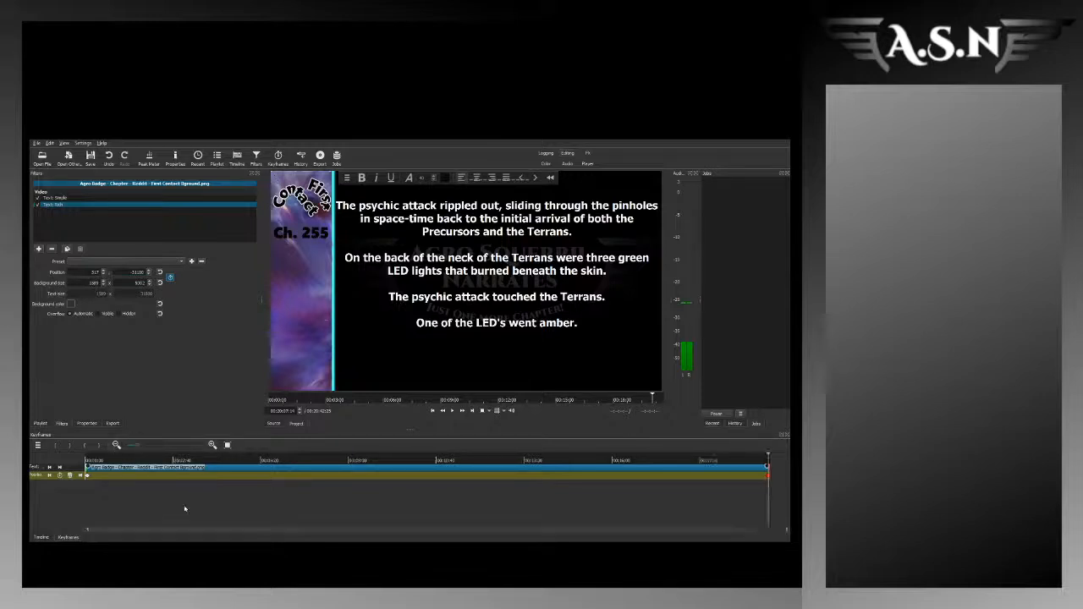
left_click(213, 444)
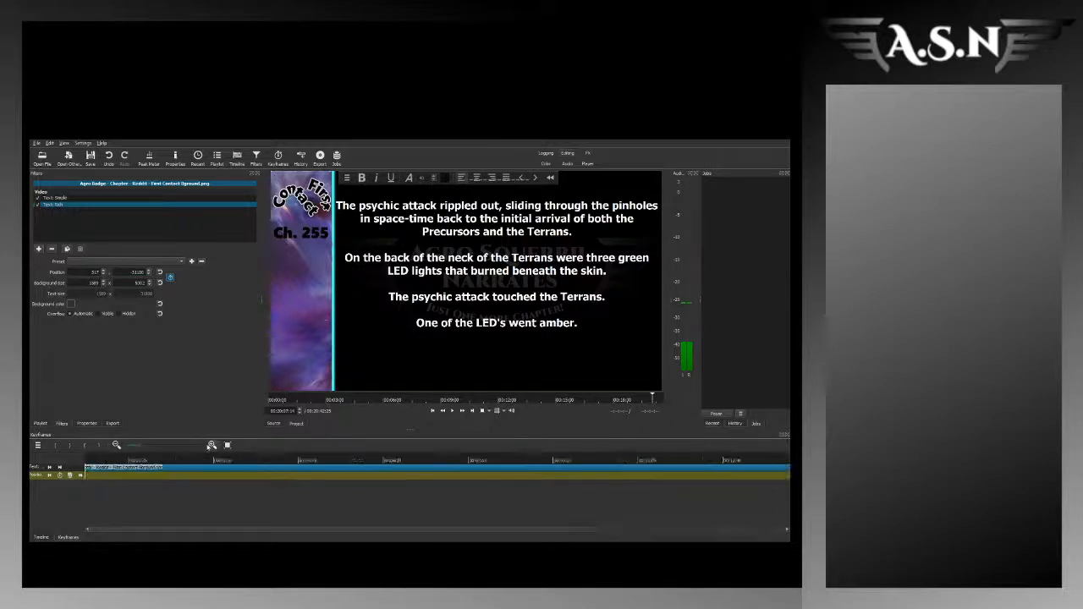
left_click(167, 460)
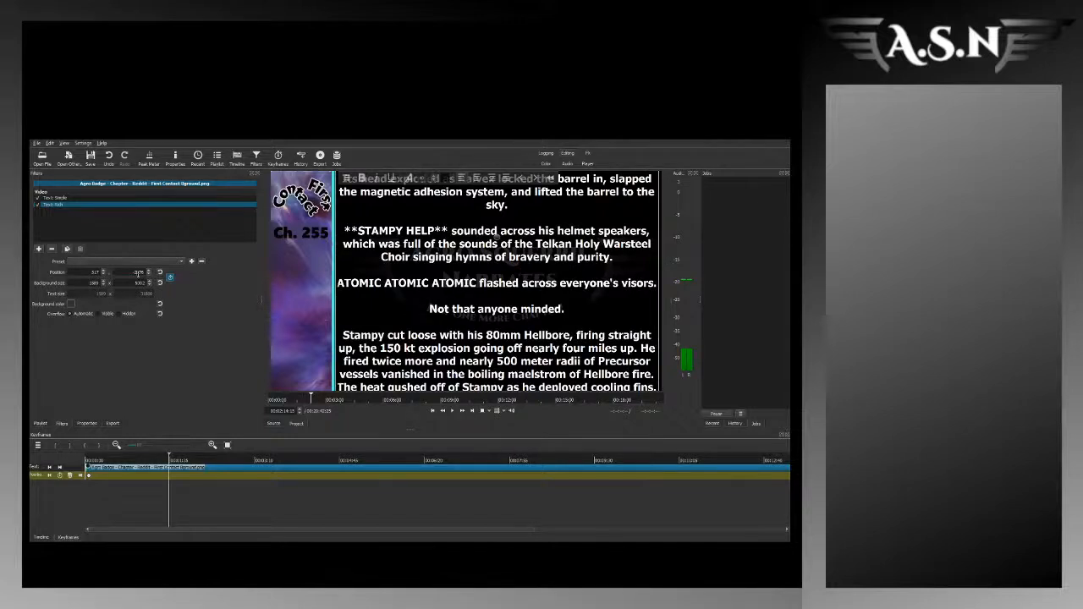
left_click(137, 274)
scroll(138, 273, "up", 5)
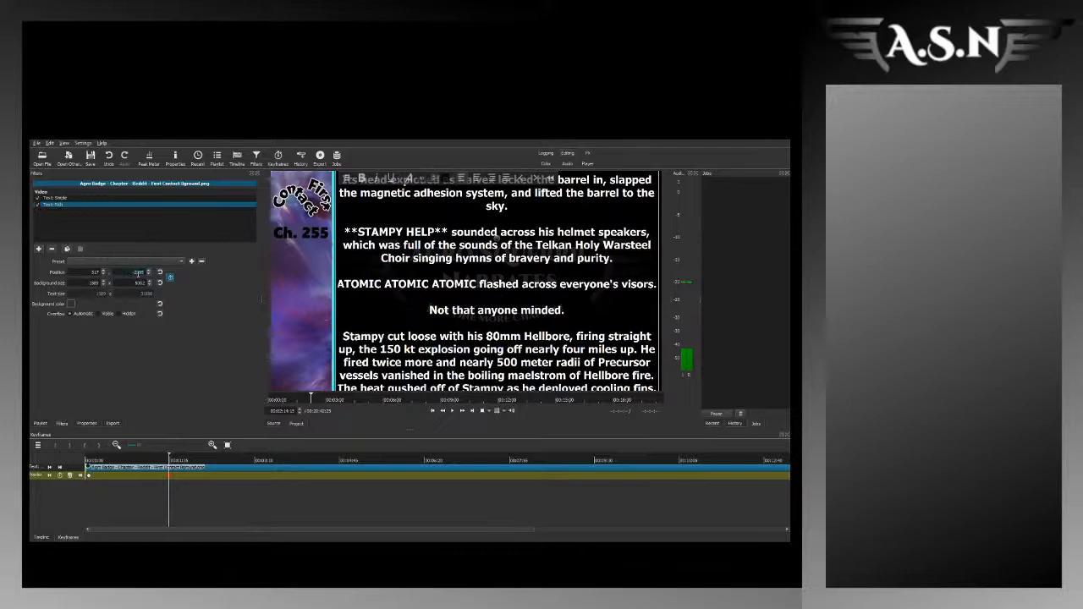
scroll(138, 274, "up", 1)
scroll(138, 273, "up", 5)
scroll(138, 273, "up", 2)
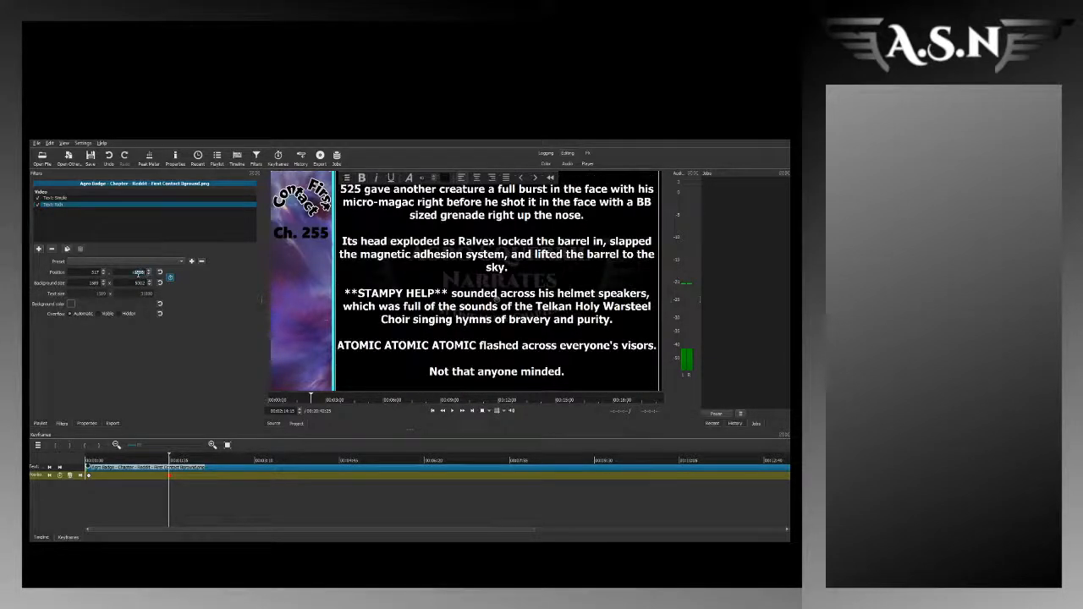
scroll(138, 273, "up", 2)
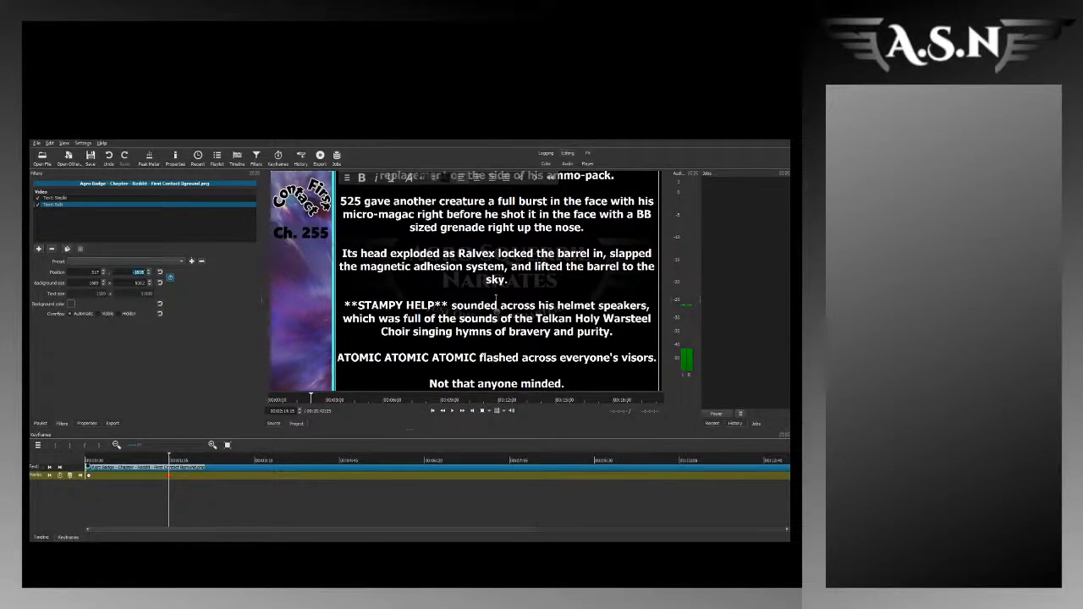
key("Up")
key("Up")
key("Up")
key("Up")
key("Up")
key("Up")
key("Up")
key("Up")
key("Up")
key("Up")
key("Up")
key("Up")
key("Up")
key("Up")
key("Up")
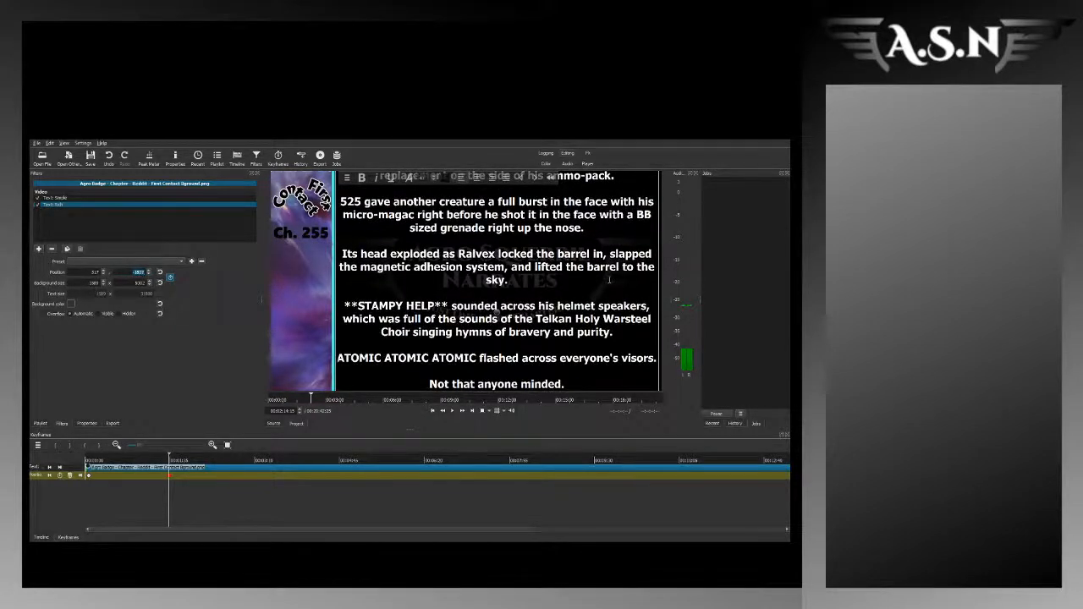
key("Up")
key("Up")
key("Up")
key("Up")
key("Up")
key("Up")
key("Up")
key("Up")
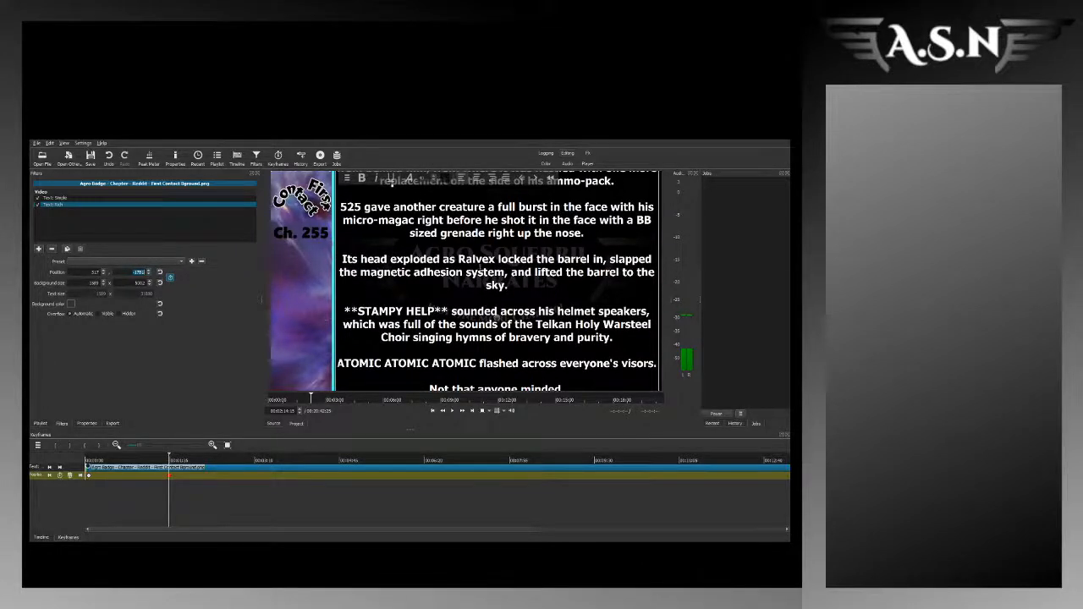
Step: Play the narration at about 3:49 and keyframe the rich text's vertical position there, shifting the text down to the spoken passage
left_click(252, 462)
key("space")
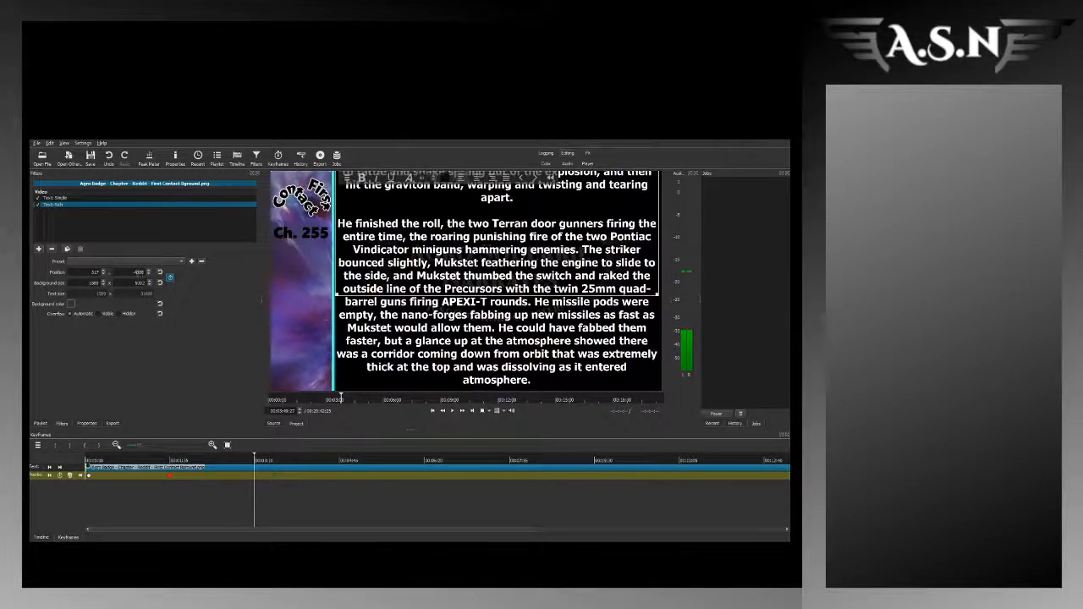
left_click(138, 272)
scroll(138, 273, "up", 15)
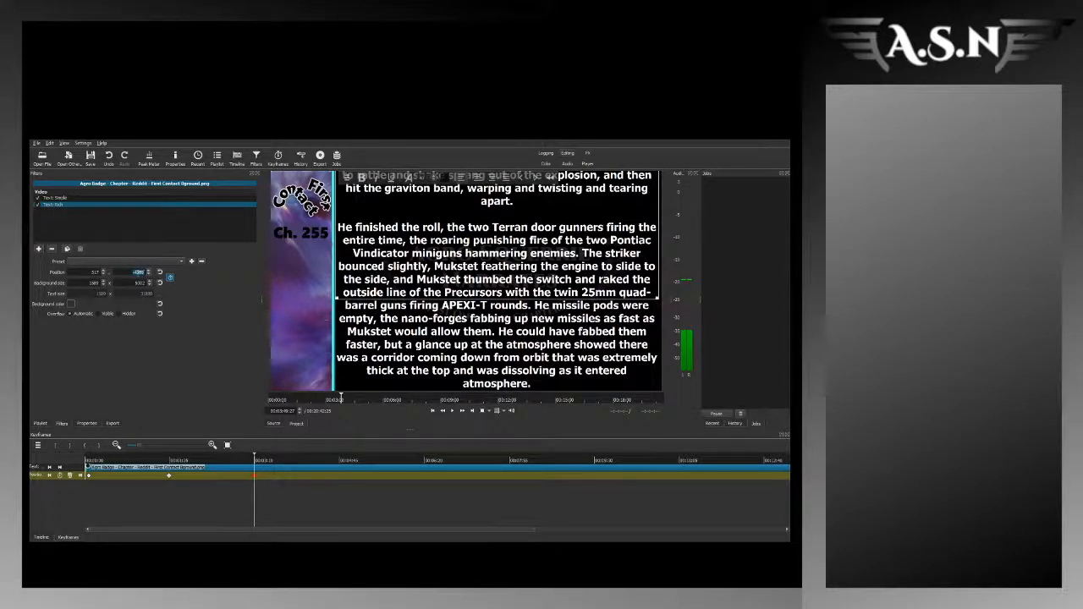
key("Up")
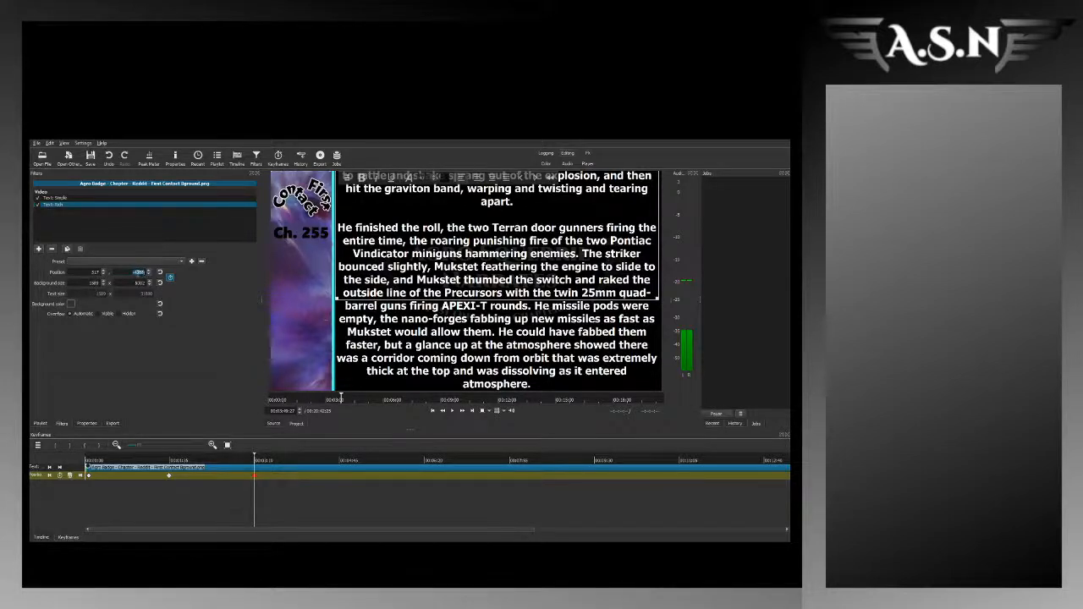
scroll(137, 273, "up", 10)
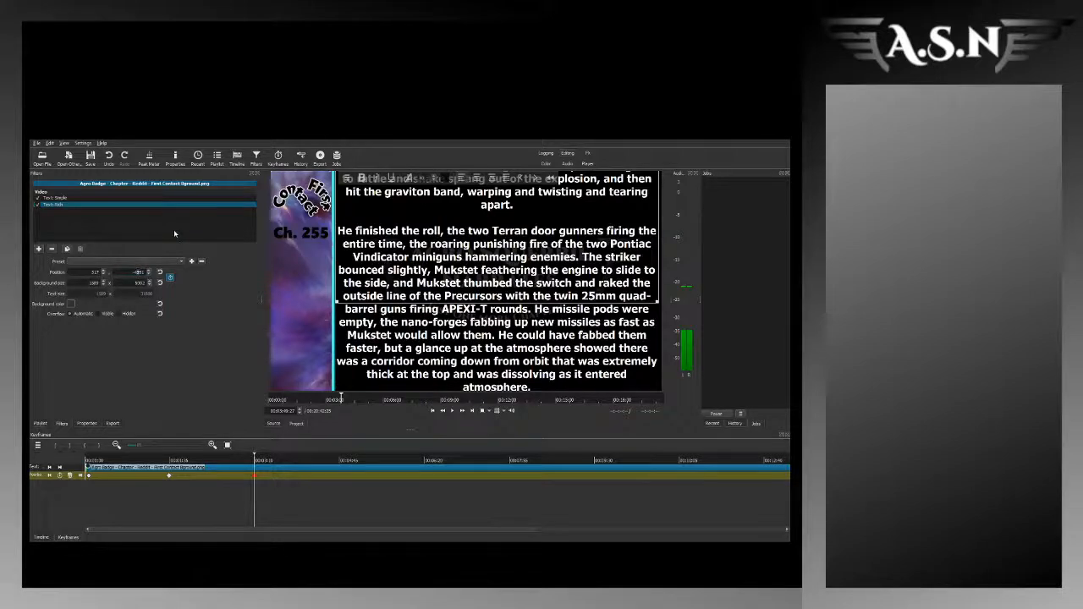
type("1")
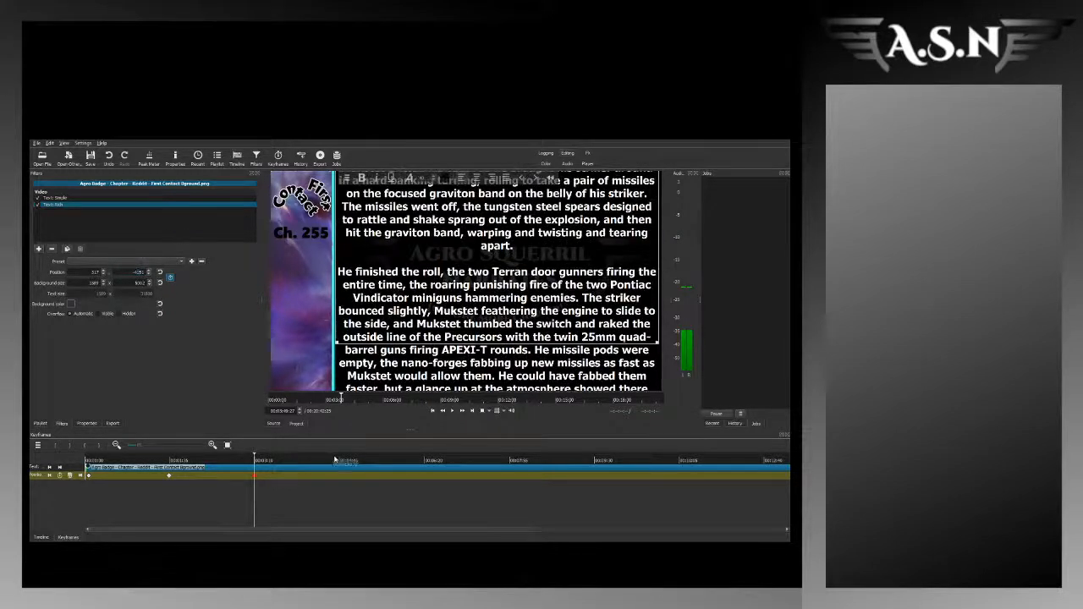
Step: Keyframe the rich text's vertical position at about 5:25, adjusting it until the text sits lower in line with the narration
left_click(336, 461)
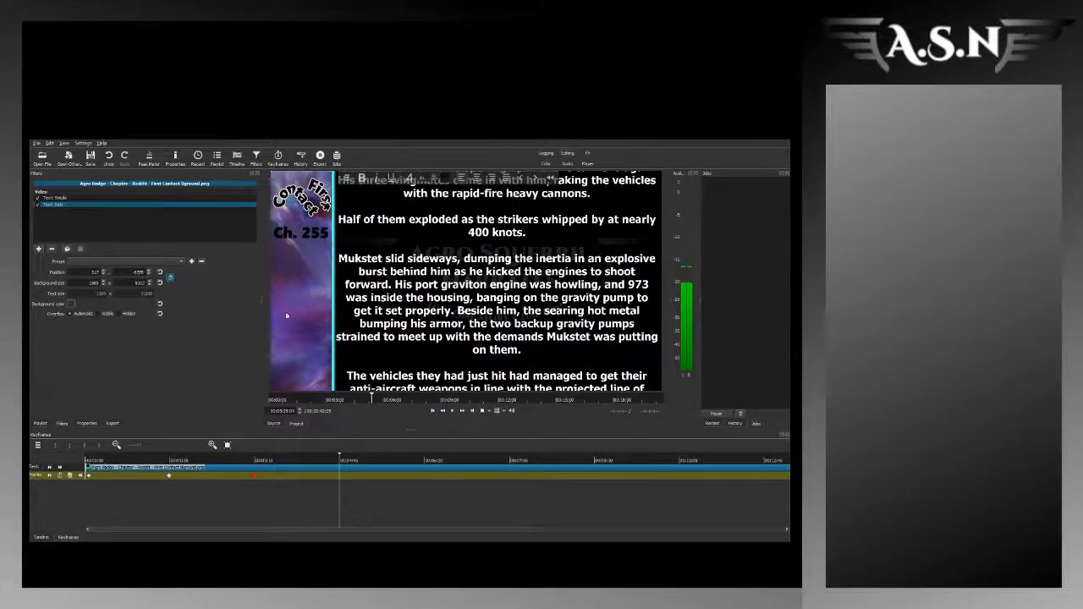
key("Down")
key("Down")
key("Down")
key("Down")
key("Down")
key("Down")
key("Down")
key("Down")
key("Down")
key("Down")
key("Down")
key("Down")
key("Down")
key("Down")
key("Down")
key("Down")
key("Down")
key("Down")
key("Down")
key("Down")
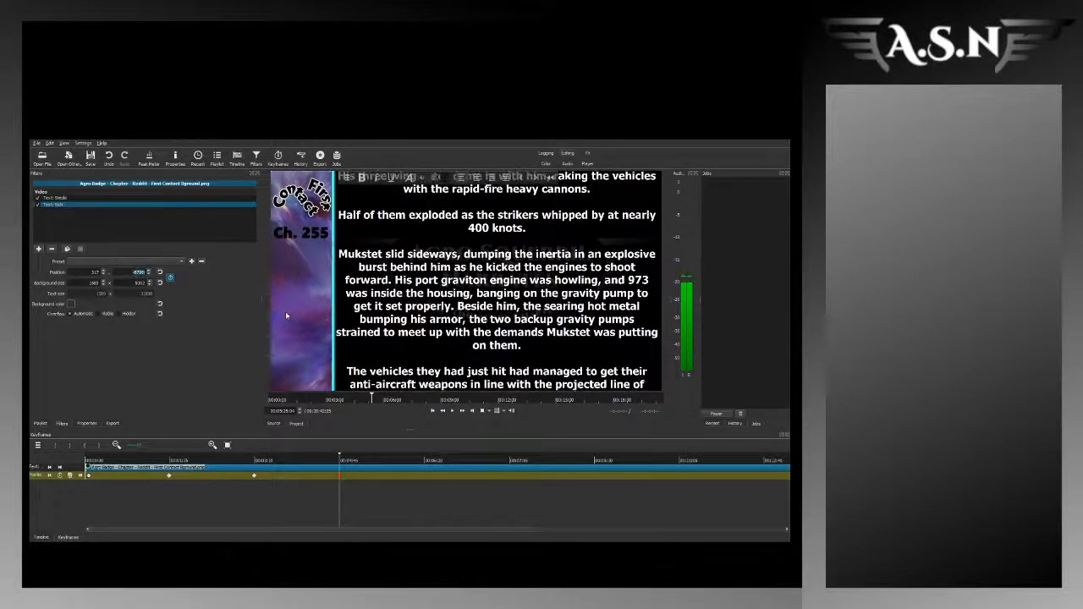
key("Up")
key("Up")
key("Up")
key("Up")
key("Up")
key("Up")
key("Up")
key("Up")
key("Up")
key("Up")
key("Up")
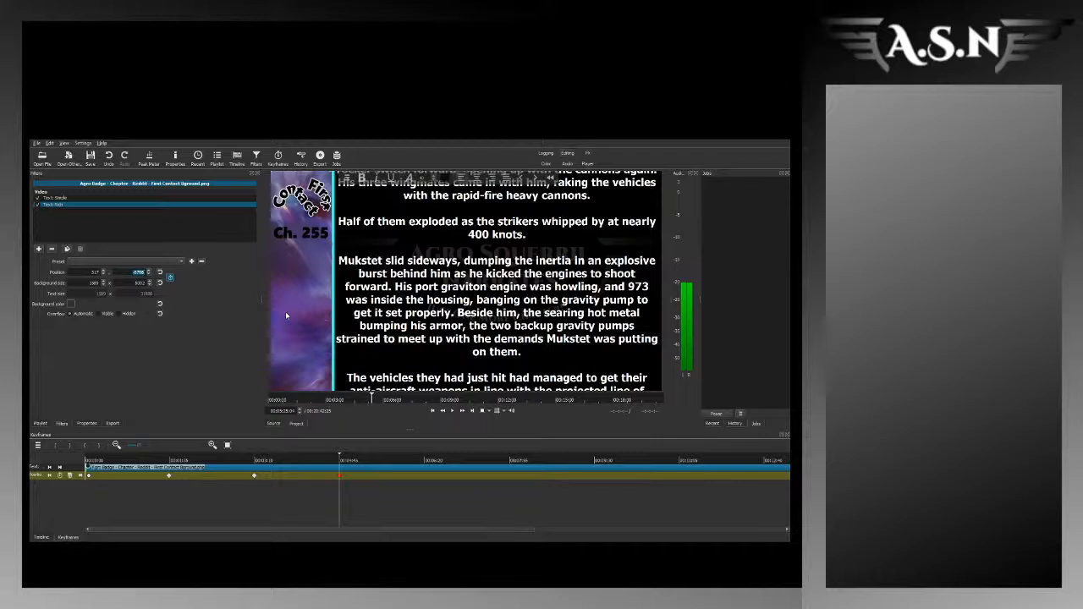
key("Up")
key("Up")
key("Up")
key("Up")
key("Up")
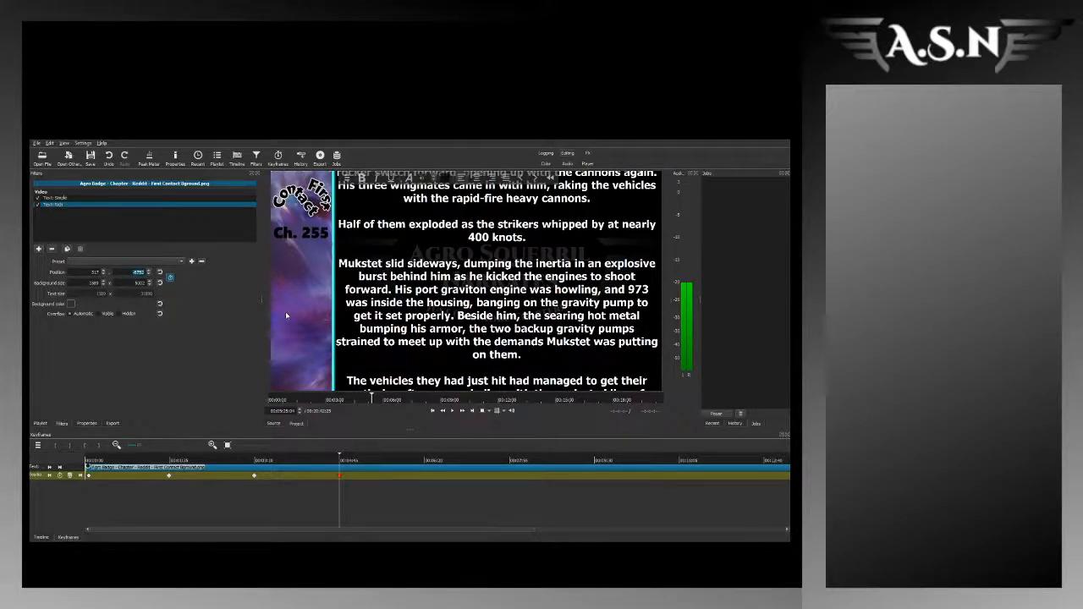
key("Up")
key("Up")
key("BackSpace")
type("5")
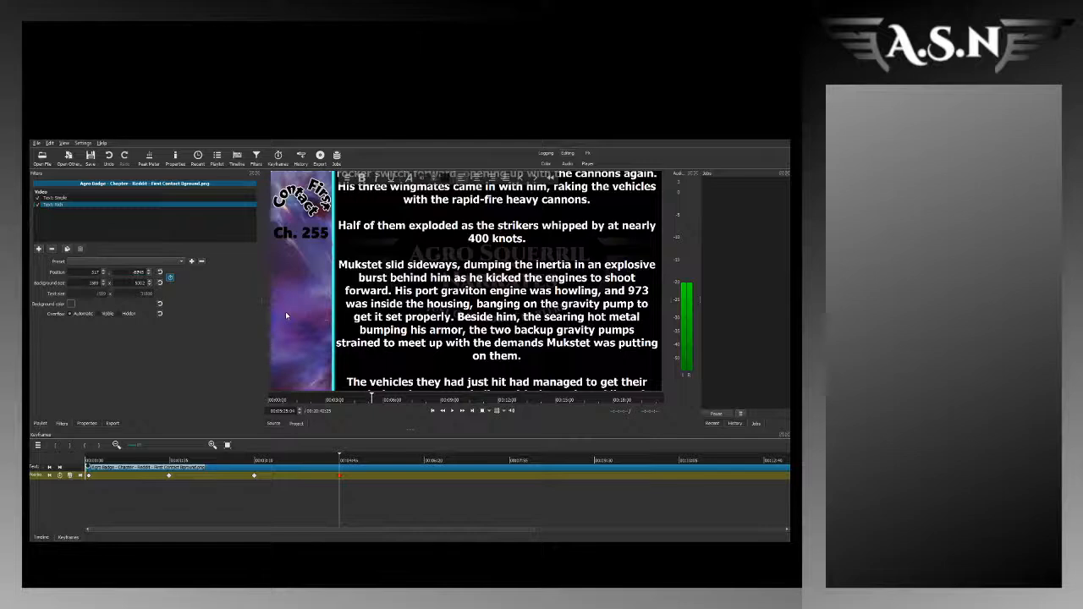
key("Up")
key("Up")
key("Up")
key("Up")
key("Up")
key("Up")
key("Up")
key("Up")
key("Up")
key("Up")
key("Up")
key("Up")
key("Up")
key("Up")
key("Up")
key("Up")
key("Up")
key("Up")
key("Up")
key("Up")
key("Up")
key("Up")
key("Up")
key("Up")
key("Up")
key("Up")
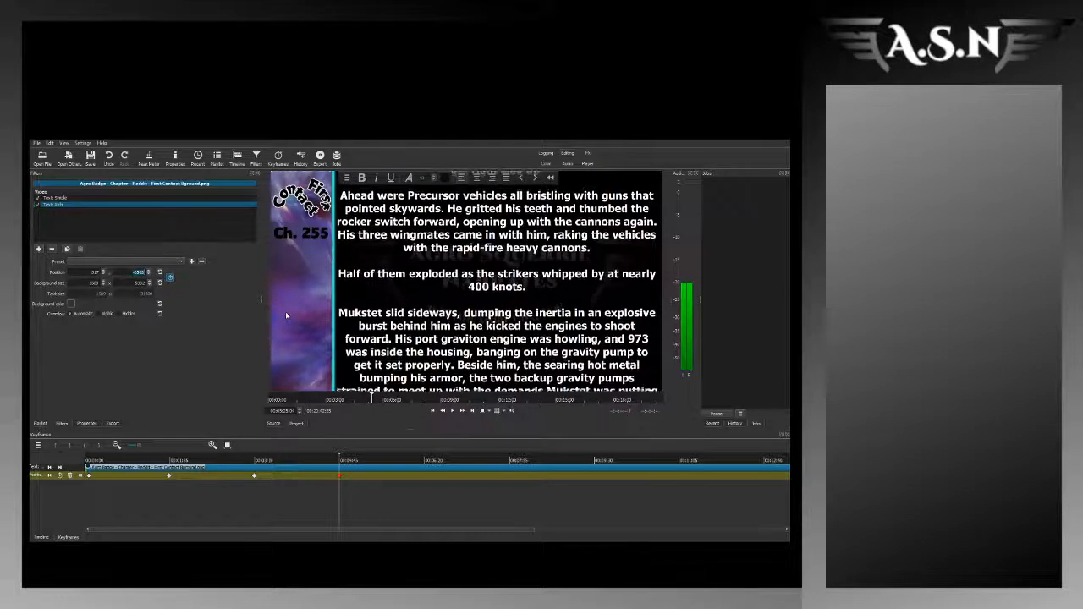
type("2")
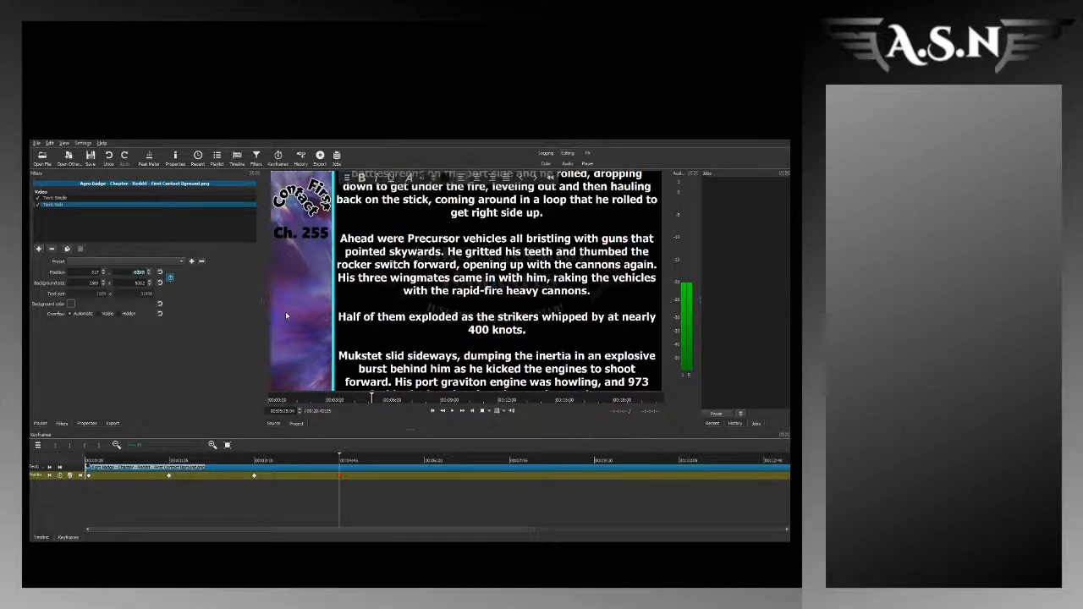
key("Up")
key("Up")
key("Up")
key("Up")
key("Up")
key("Up")
key("Up")
key("Up")
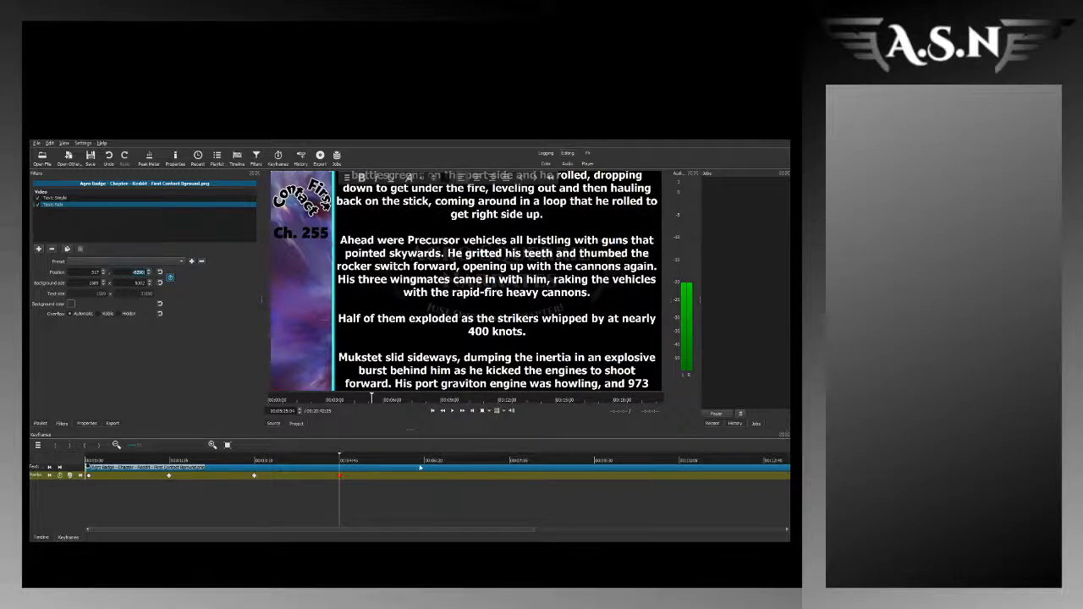
Step: Listen to the narration around 6:59 and add a vertical position keyframe there that shifts the story text down
left_click(423, 468)
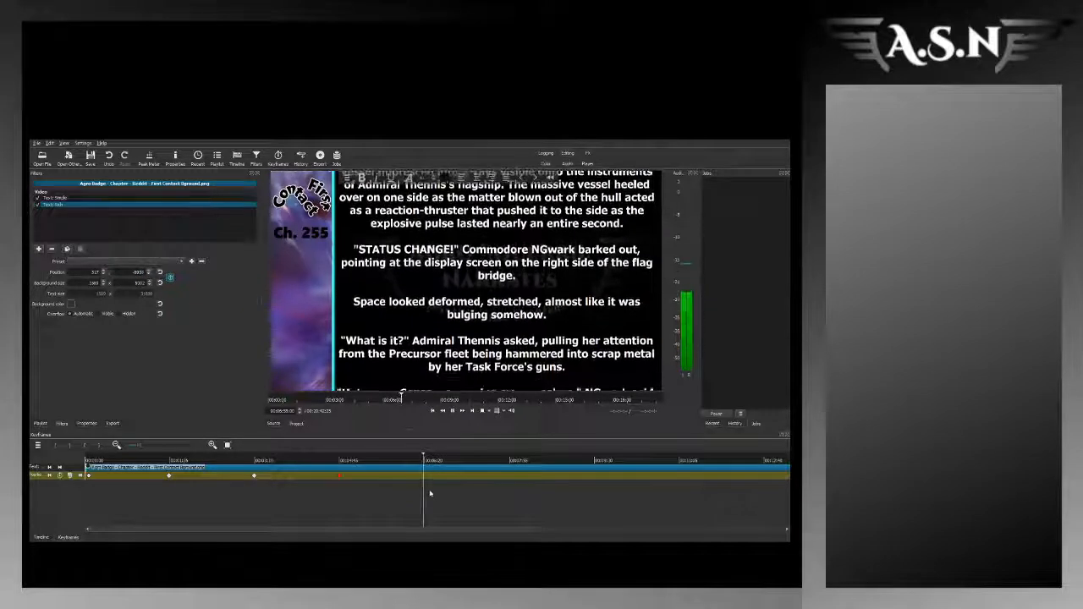
key("space")
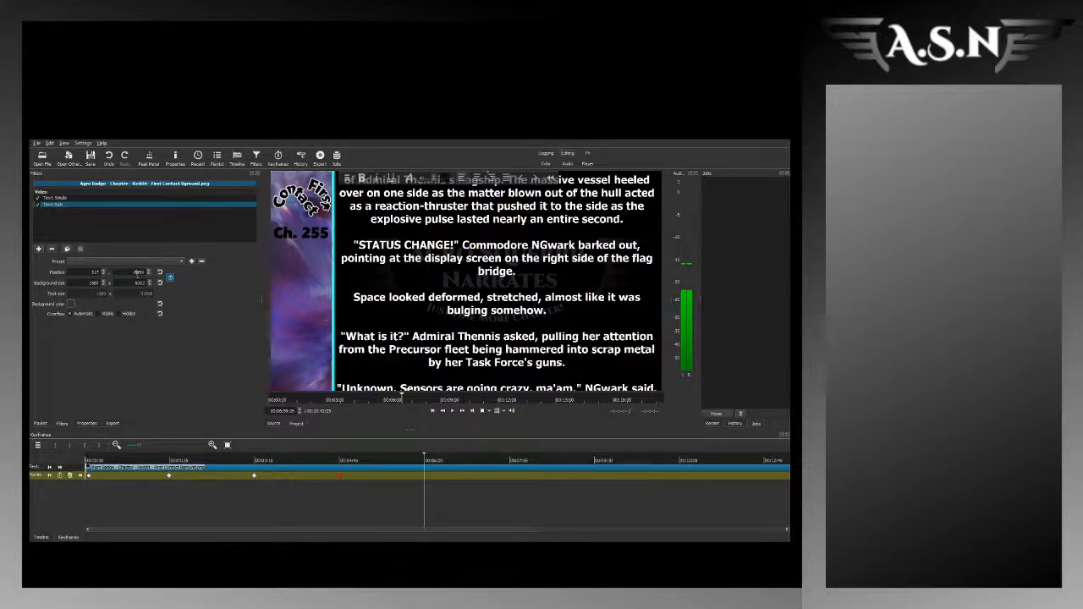
left_click(422, 460)
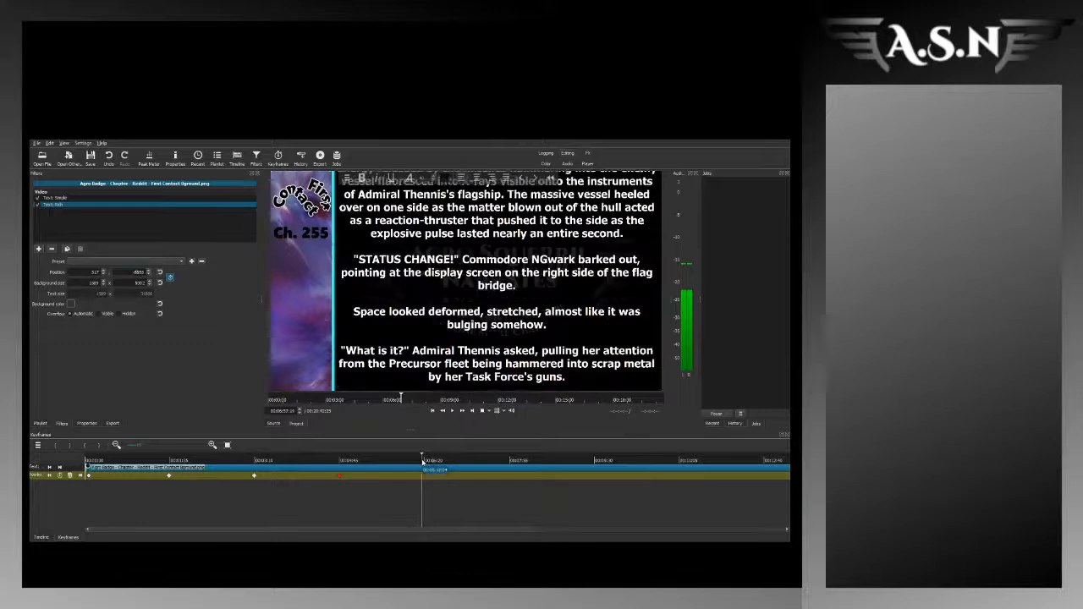
key("space")
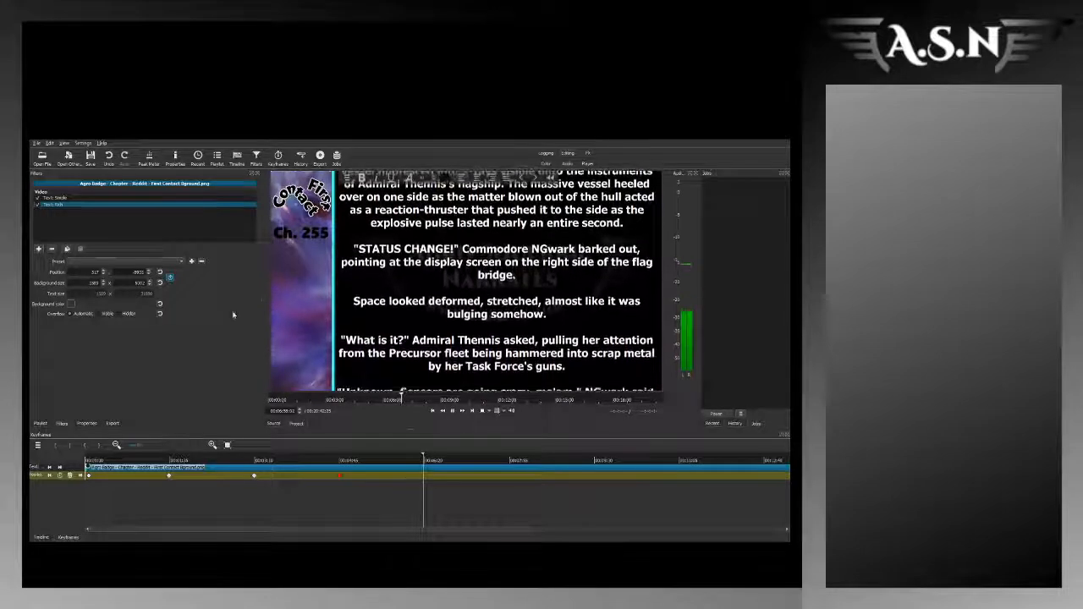
left_click(149, 271)
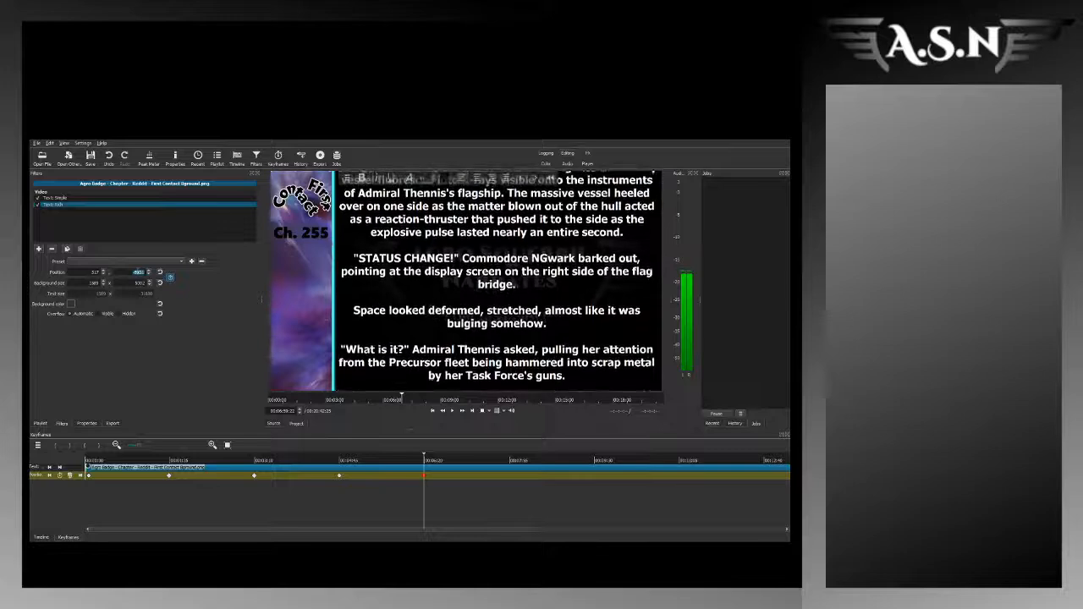
left_click(149, 271)
left_click(149, 270)
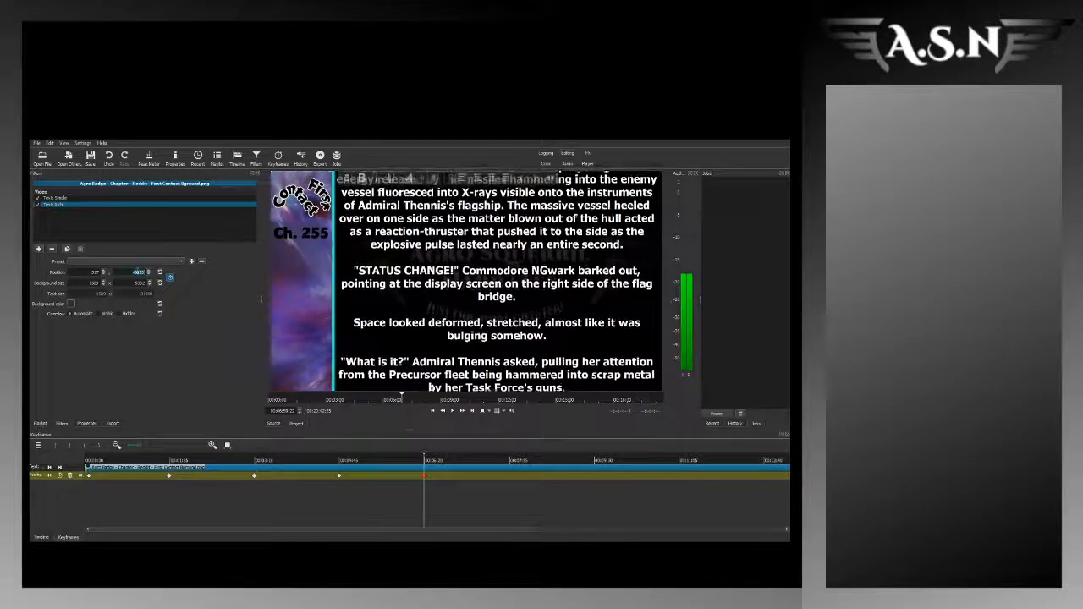
Step: Add a vertical position keyframe at about 8:34 that shifts the story text slightly down to match the narration
left_click(505, 461)
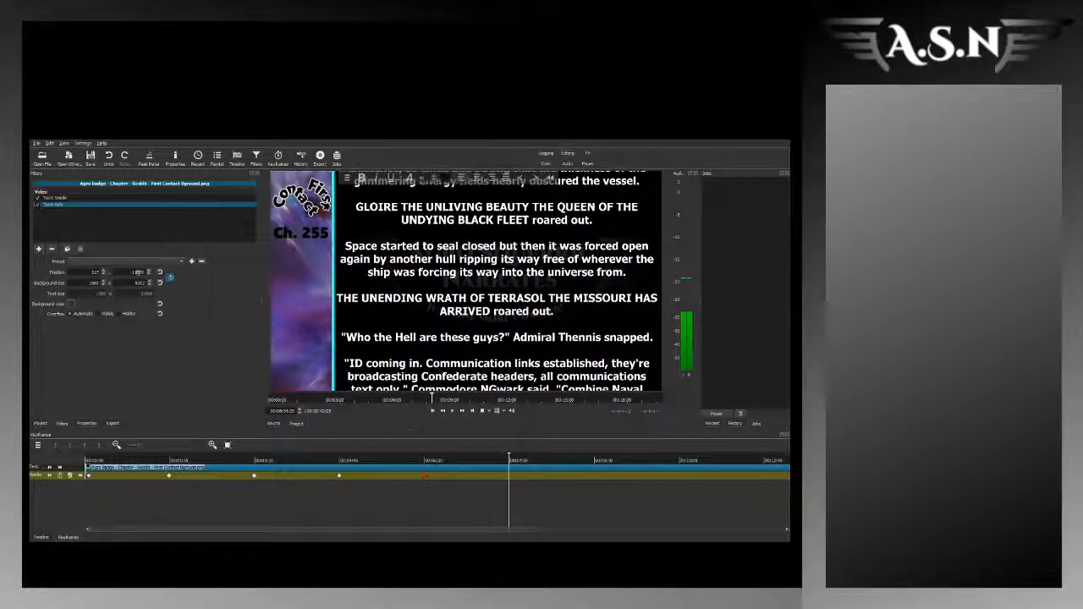
double_click(138, 272)
scroll(139, 271, "up", 10)
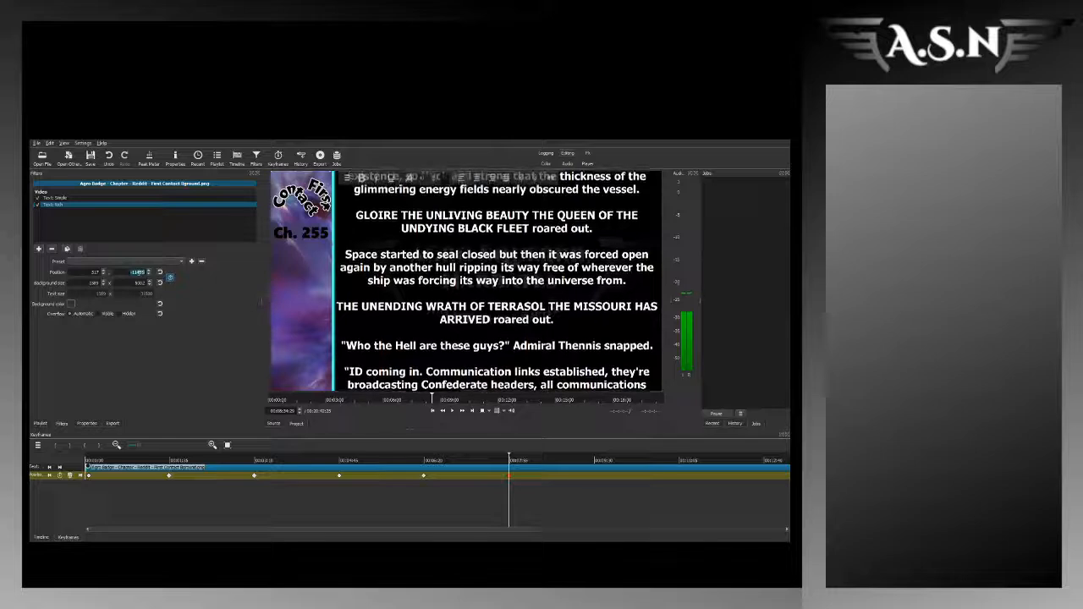
Step: Play the narration near 10:10 and keyframe the rich text's vertical position there, nudging the text slightly down
left_click(593, 461)
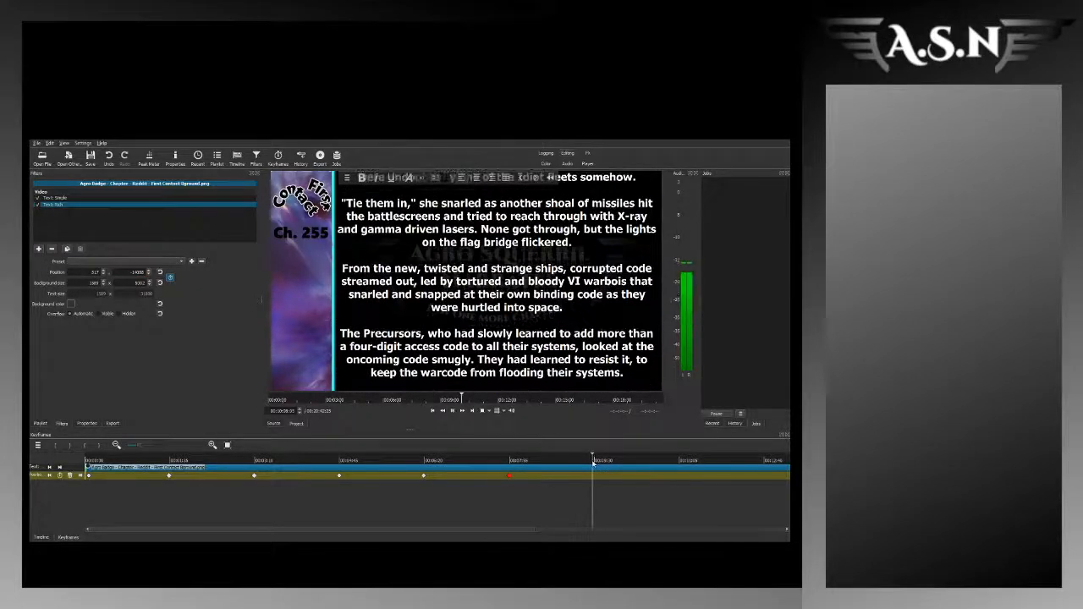
key("space")
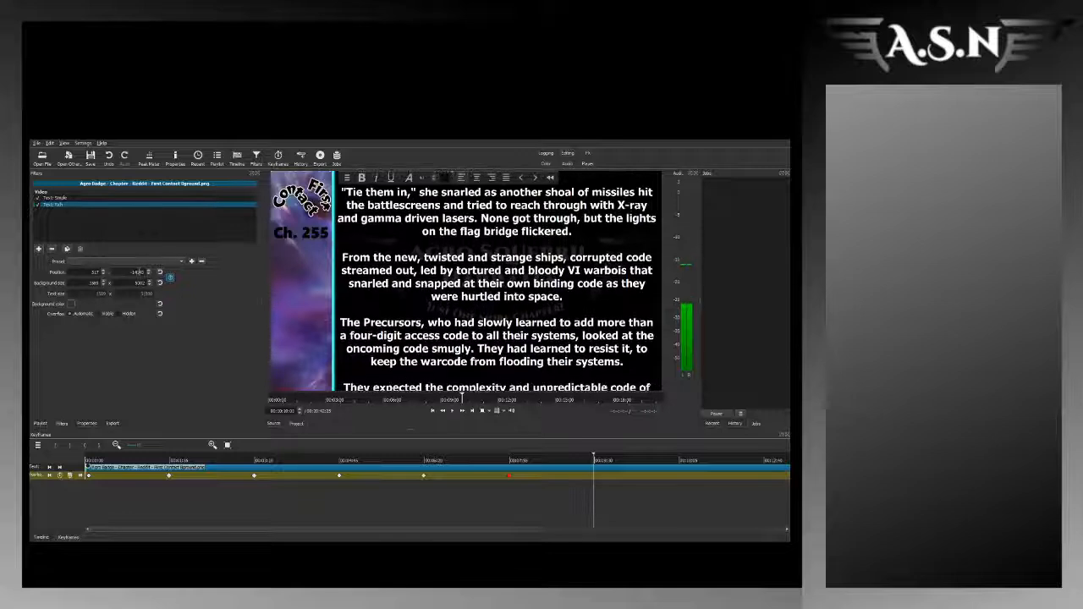
left_click(139, 272)
scroll(140, 272, "up", 2)
key("Up")
key("Up")
key("Up")
key("Up")
key("Up")
key("Up")
key("Up")
key("Up")
key("Up")
key("Up")
key("Up")
key("Up")
key("Up")
key("Up")
key("Up")
key("Up")
key("Up")
key("Up")
key("Up")
key("Up")
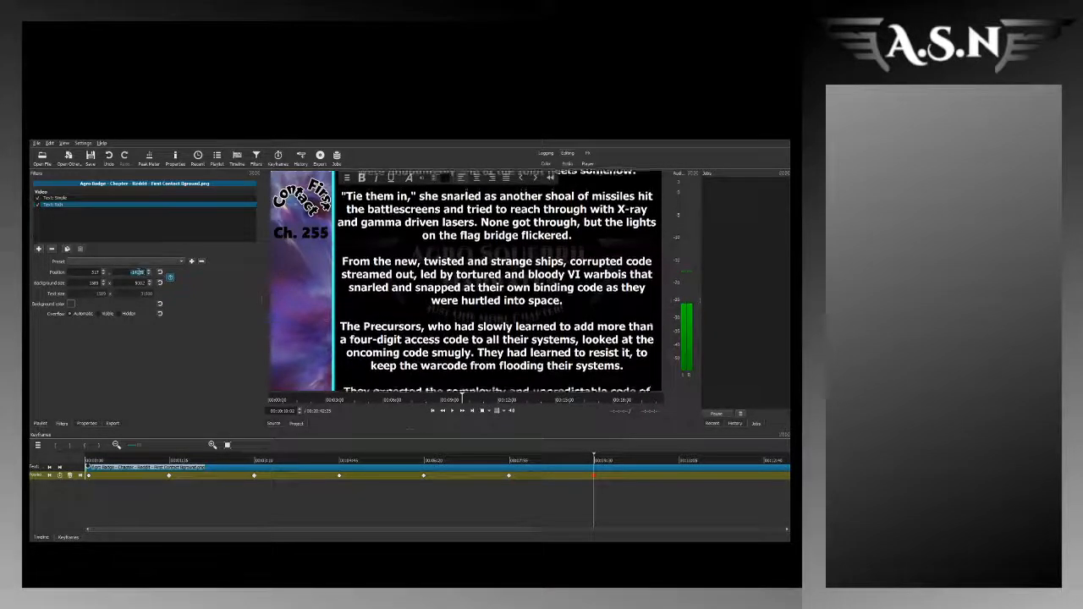
Step: Play the narration near 11:45 and keyframe the rich text's vertical position there, shifting the story text up to the spoken passage
left_click_drag(497, 530, 745, 526)
left_click(282, 464)
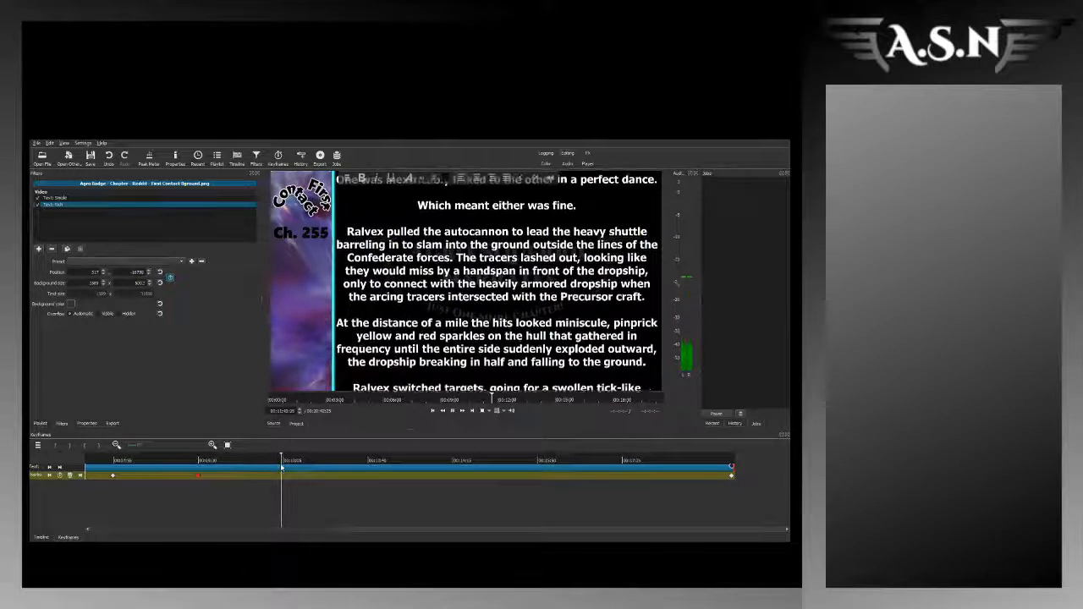
key("space")
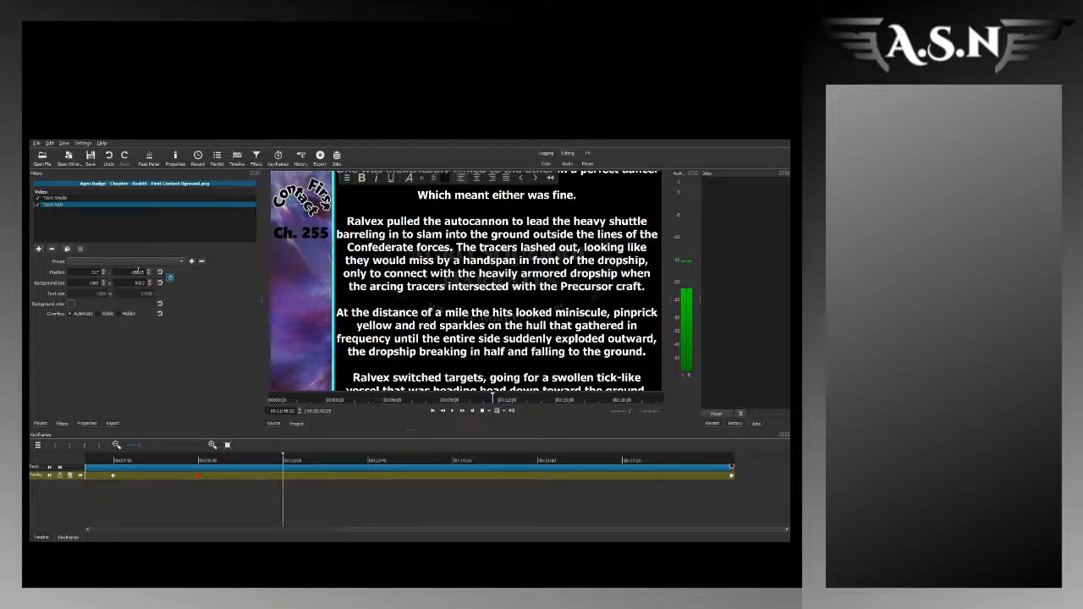
key("Return")
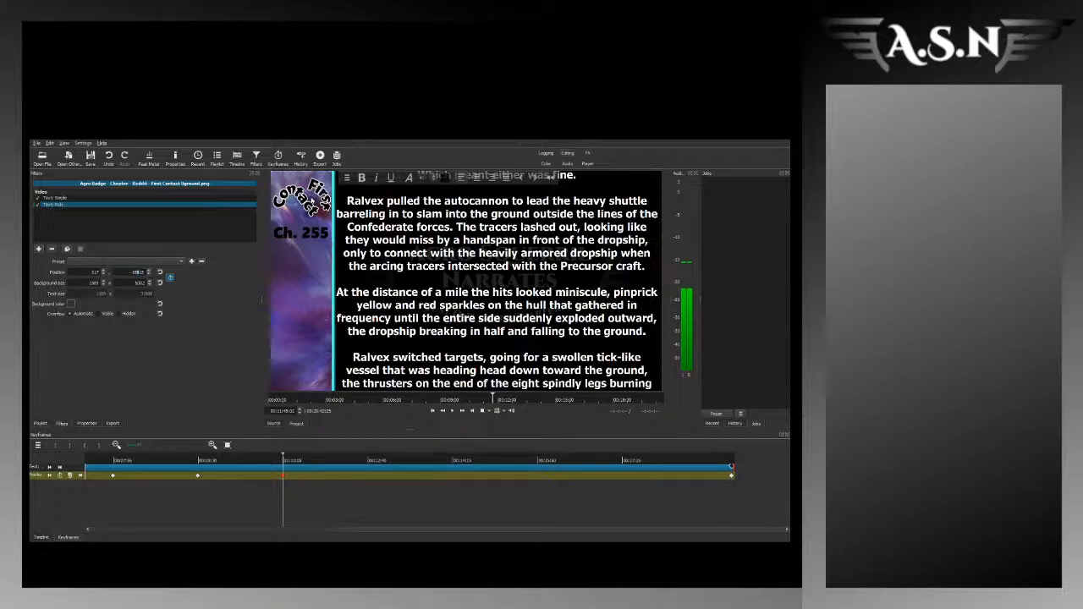
Step: Correct the rich text's vertical position at the 11:45 keyframe, shifting the story text down until the "There would be victory or death" line shows
type("6")
key("Return")
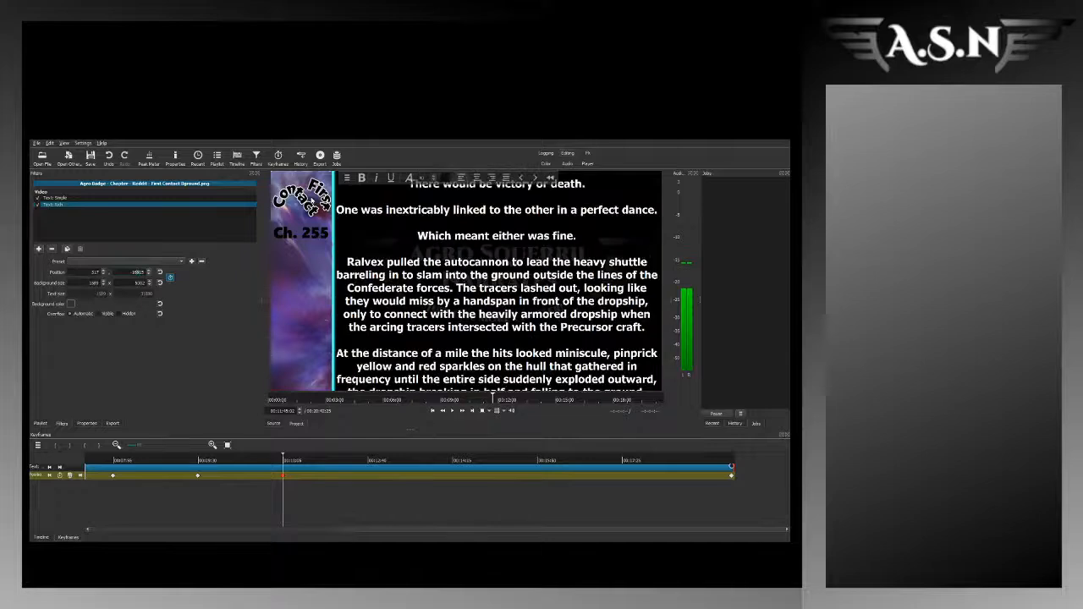
key("Up")
key("Up")
key("Up")
key("Up")
key("Up")
key("Up")
key("Up")
key("Up")
key("Up")
key("Up")
key("Up")
key("Up")
key("Up")
key("Up")
key("Up")
key("Up")
key("Up")
key("Up")
key("Up")
key("Up")
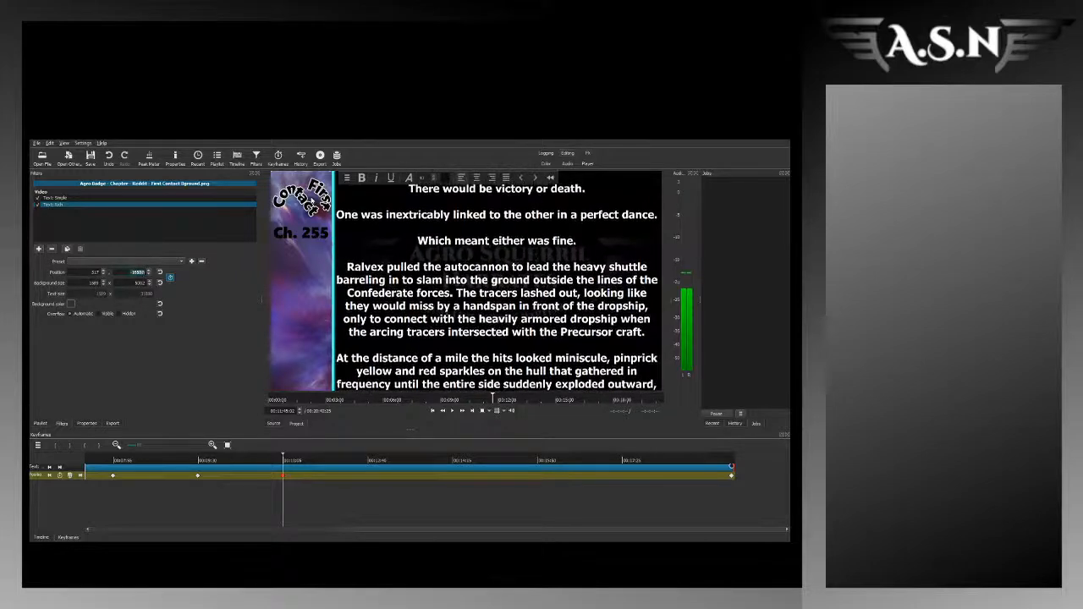
key("Up")
key("Up")
key("Up")
key("Up")
key("Up")
key("Up")
key("Up")
key("Up")
key("Up")
key("Up")
key("Up")
key("Up")
key("Up")
key("Up")
key("Up")
key("Up")
key("Up")
key("Up")
key("Up")
key("Up")
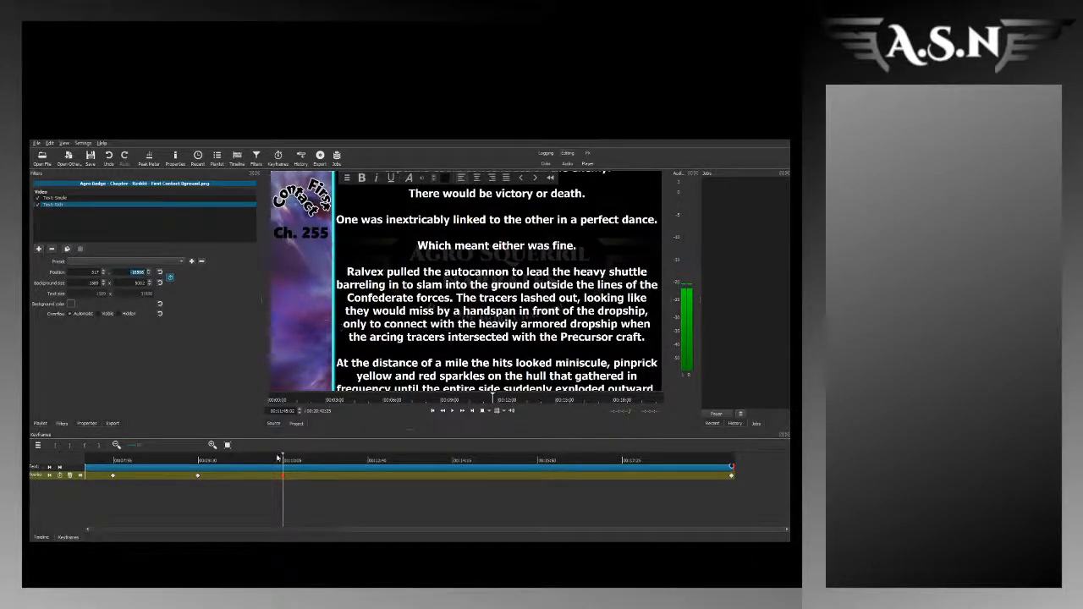
left_click(366, 470)
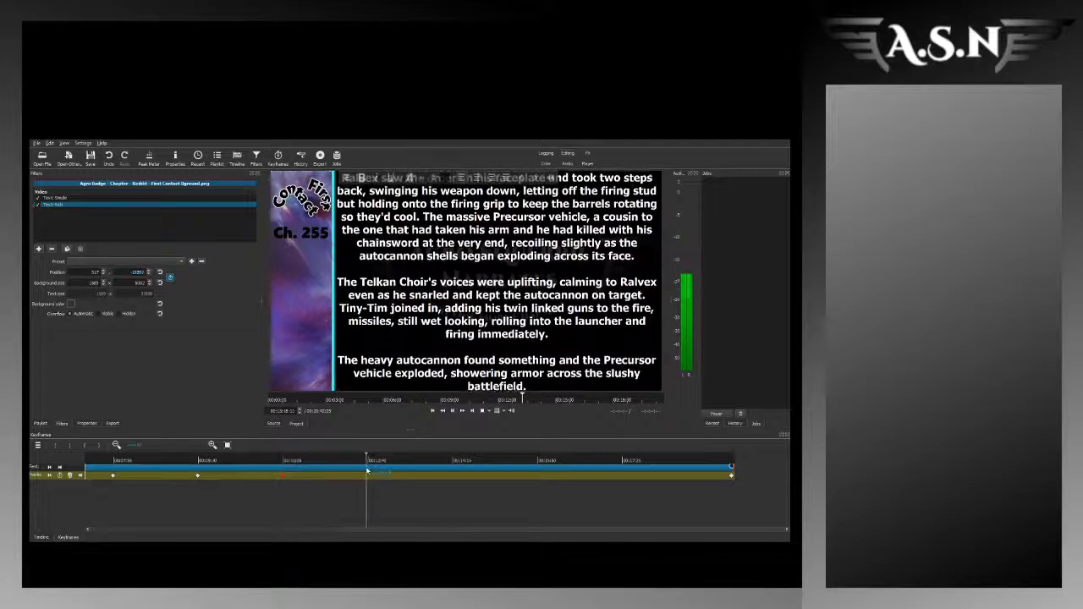
key("space")
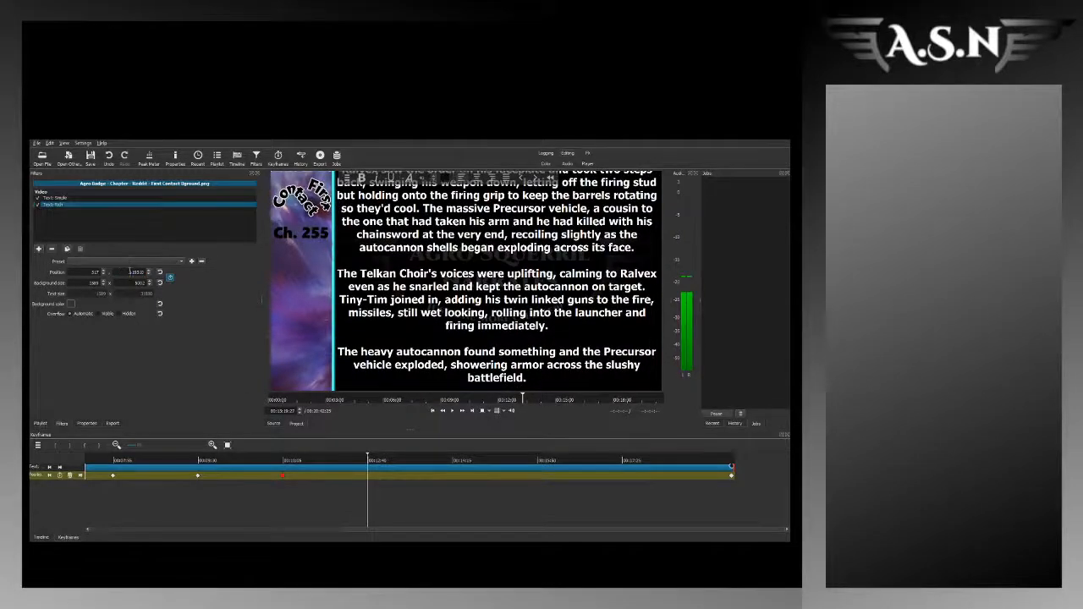
double_click(132, 271)
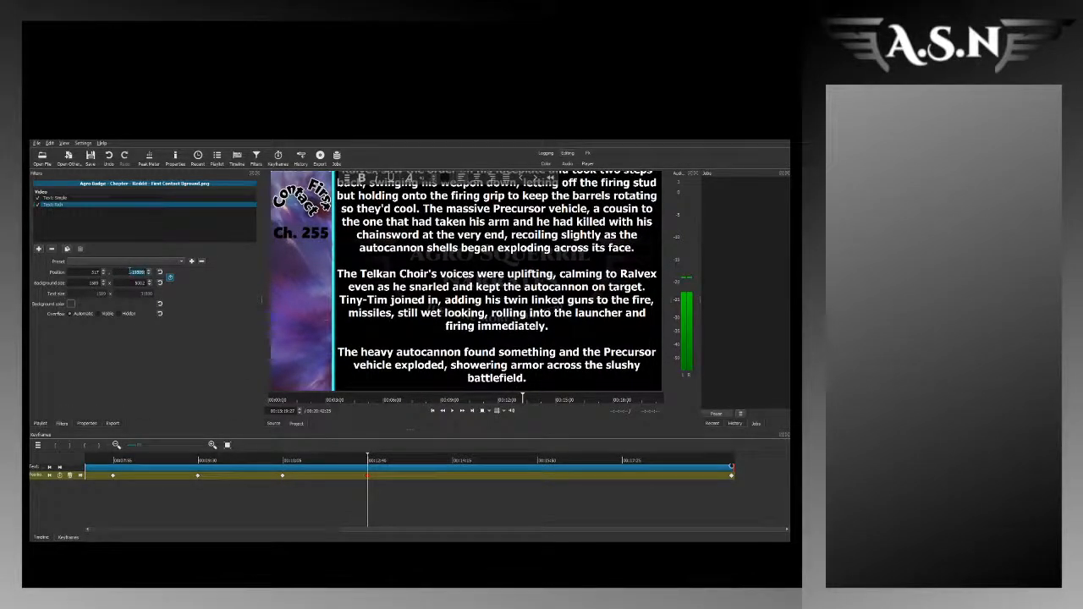
scroll(130, 272, "down", 8)
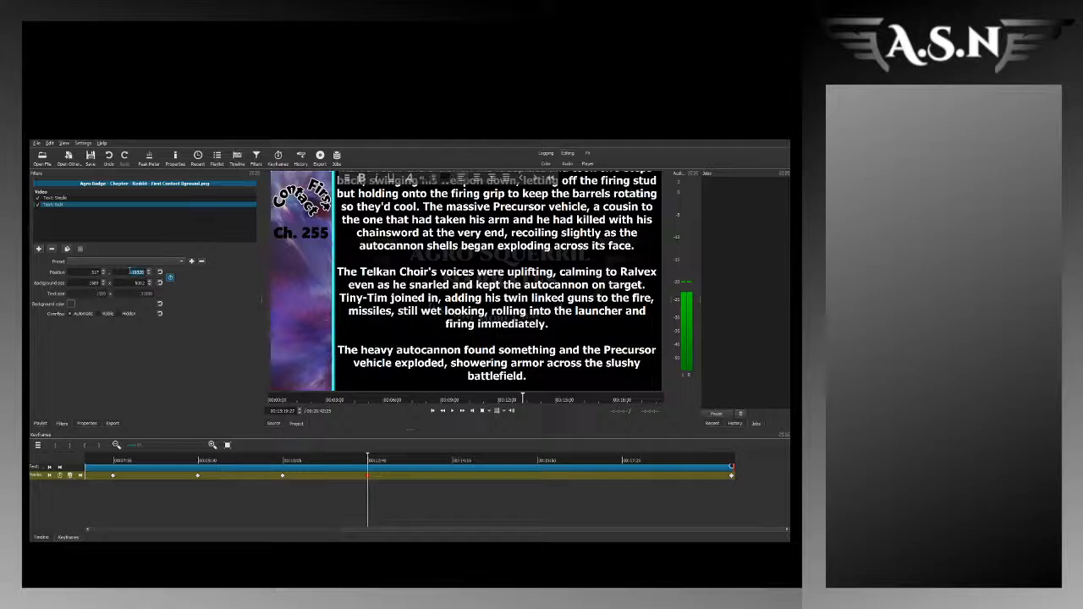
key("Up")
key("Up")
key("Up")
key("Up")
key("Up")
key("Up")
key("Up")
key("Up")
key("Up")
key("Up")
key("Up")
key("Up")
key("Up")
key("Up")
key("Up")
key("Up")
key("Up")
key("Up")
key("Up")
key("Up")
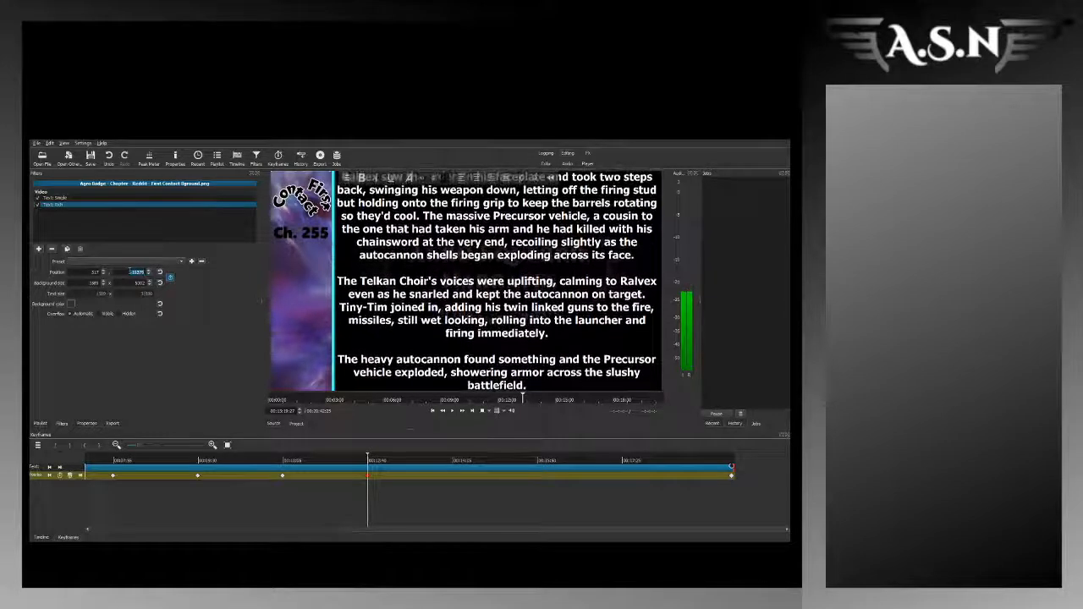
key("Up")
key("Up")
key("Up")
key("Up")
key("Up")
key("Up")
key("Up")
key("Up")
key("Up")
key("Up")
key("Up")
key("Up")
key("Up")
key("Up")
key("Up")
key("Up")
key("Up")
key("Up")
key("Up")
key("Up")
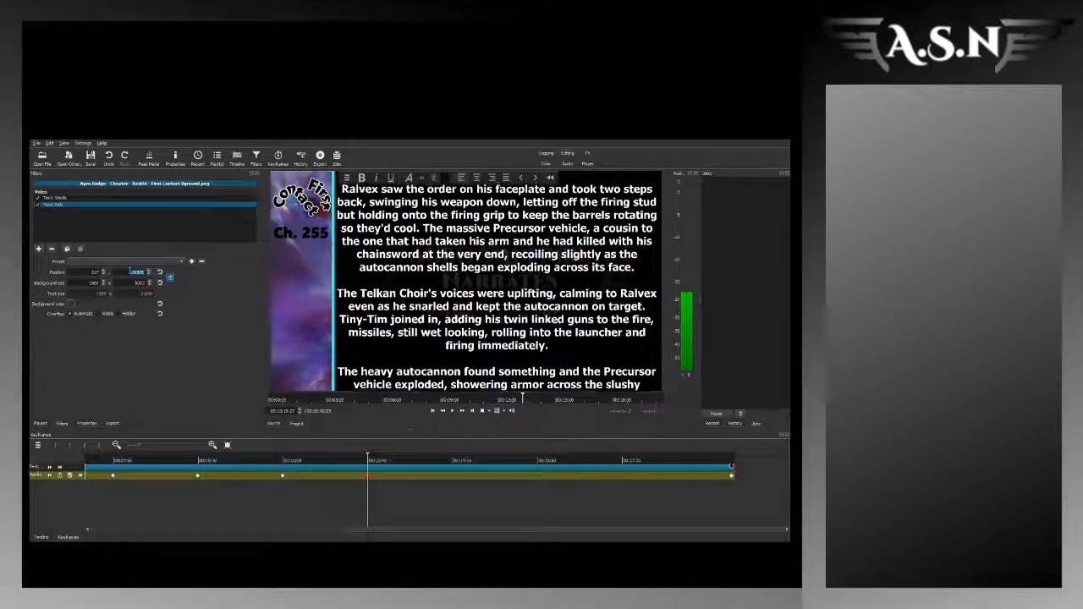
key("Up")
key("Up")
key("Up")
key("Up")
key("Up")
key("Up")
key("Up")
key("Up")
key("Up")
key("Up")
key("Up")
key("Up")
key("Up")
key("Up")
key("Up")
key("Up")
key("Up")
key("Up")
key("Up")
key("Up")
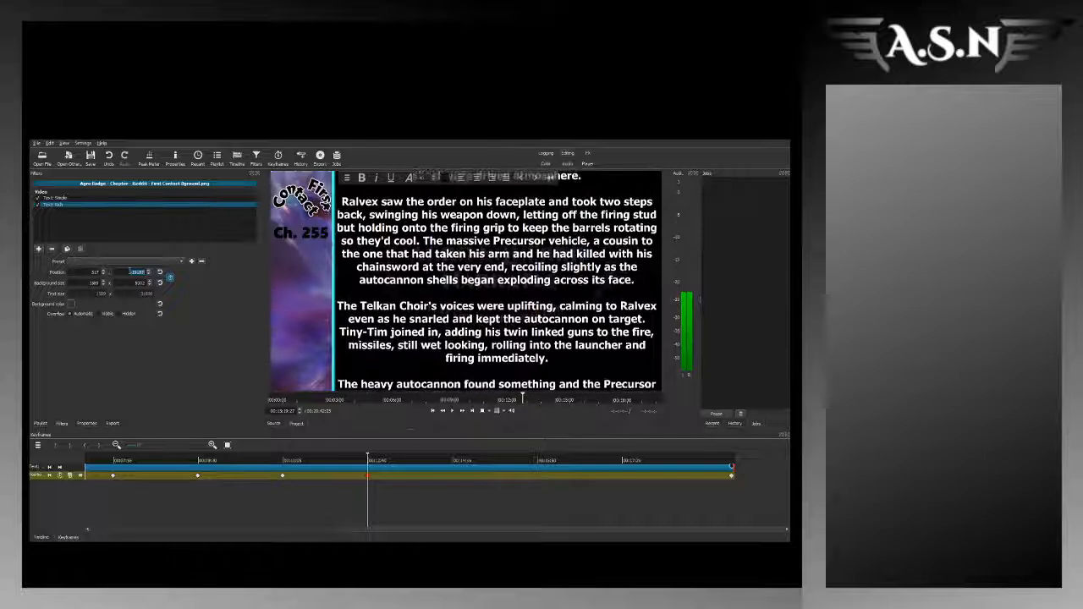
key("Up")
key("Up")
key("Up")
key("Up")
key("Up")
key("Up")
key("Up")
key("Up")
key("Up")
key("Up")
key("Up")
key("Up")
key("Up")
key("Up")
key("Up")
key("Up")
key("Up")
key("Up")
key("Up")
key("Up")
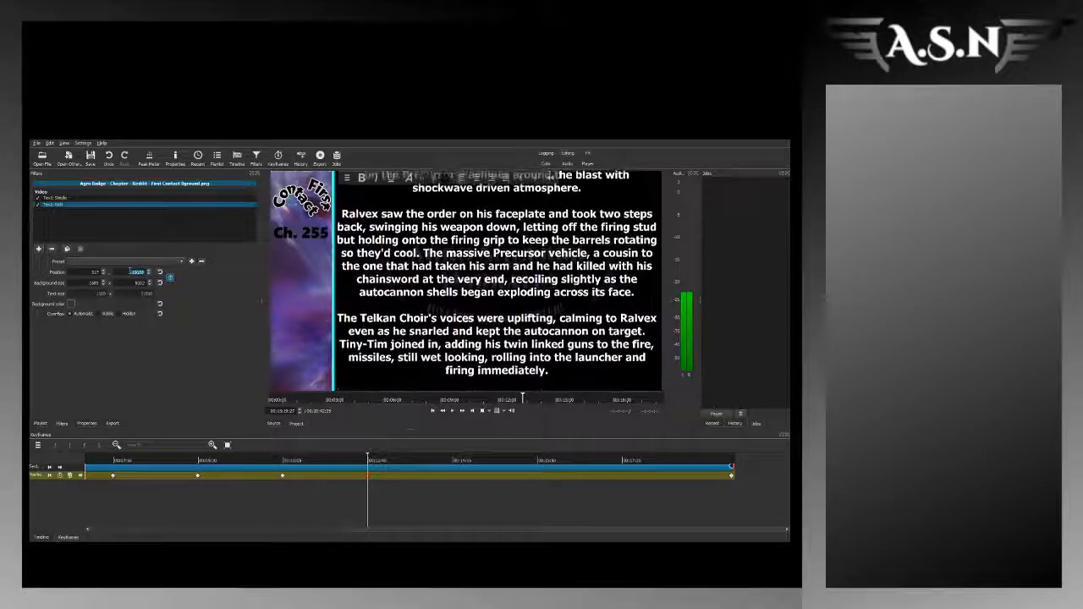
key("Up")
key("Up")
key("Up")
key("Up")
key("Up")
key("Up")
key("Up")
key("Up")
key("Up")
key("Up")
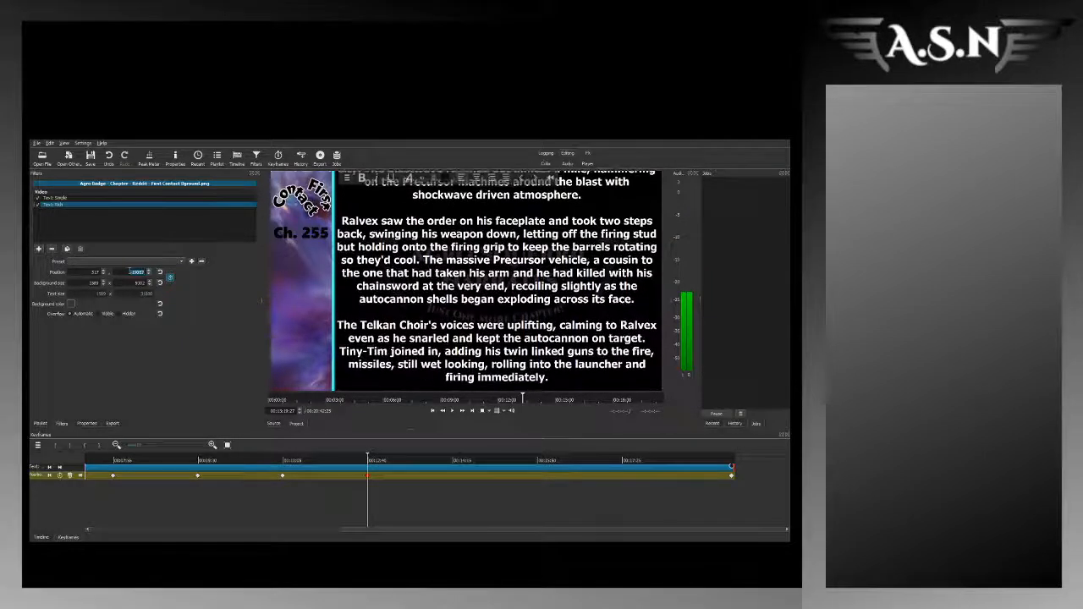
key("Up")
key("Up")
key("Up")
key("Up")
key("Up")
scroll(130, 271, "down", 1)
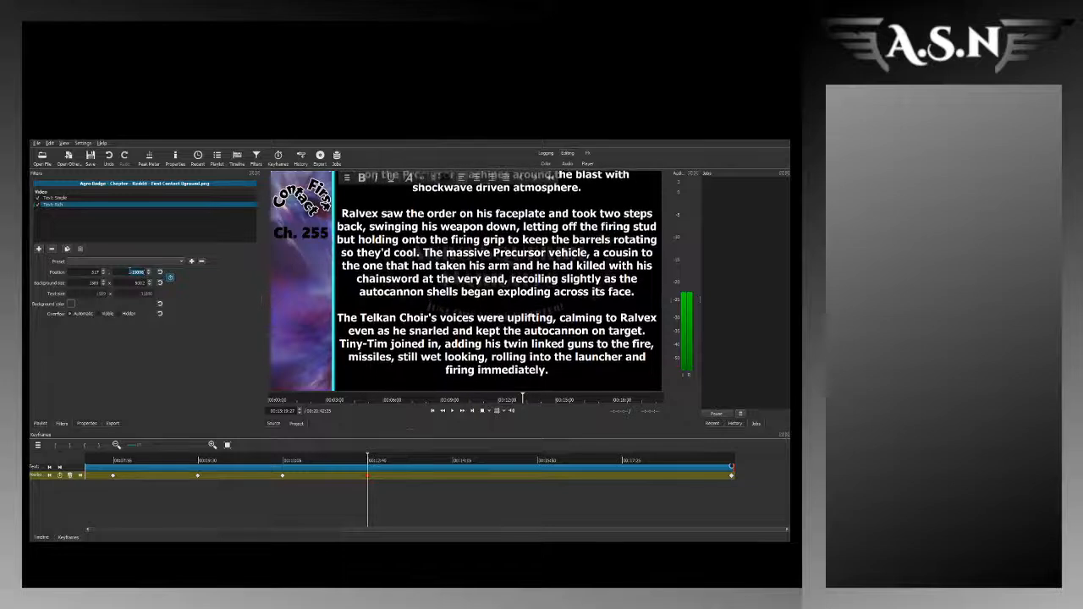
scroll(130, 272, "down", 5)
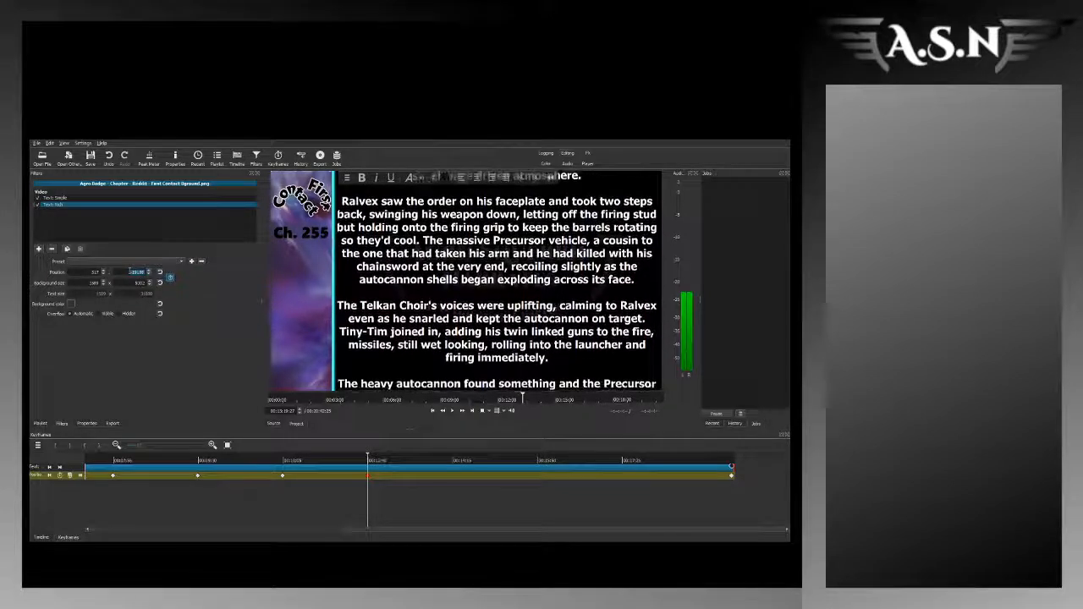
scroll(131, 272, "down", 5)
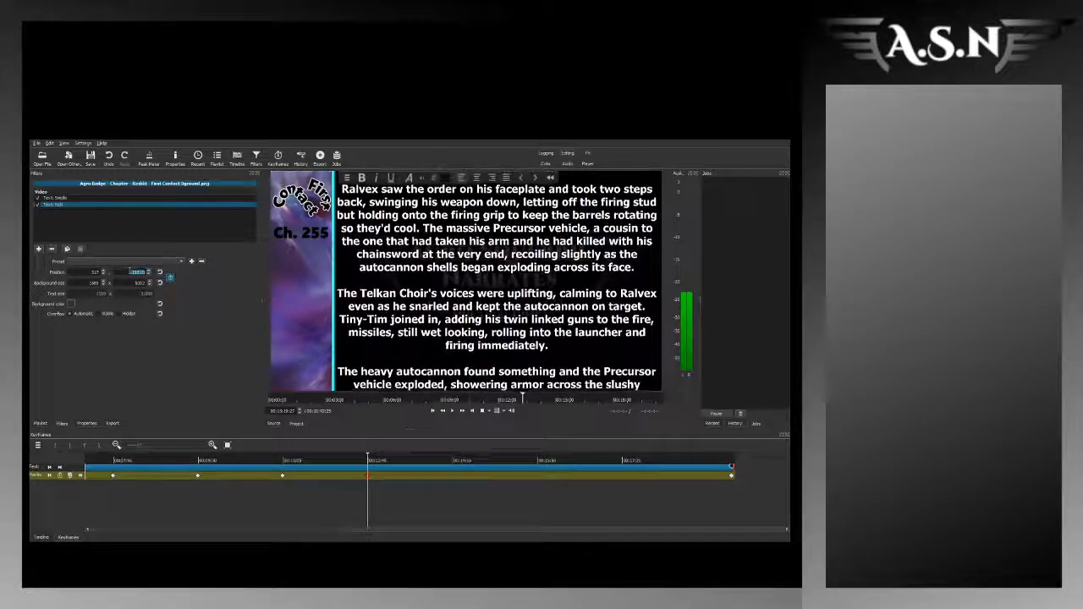
scroll(130, 271, "up", 3)
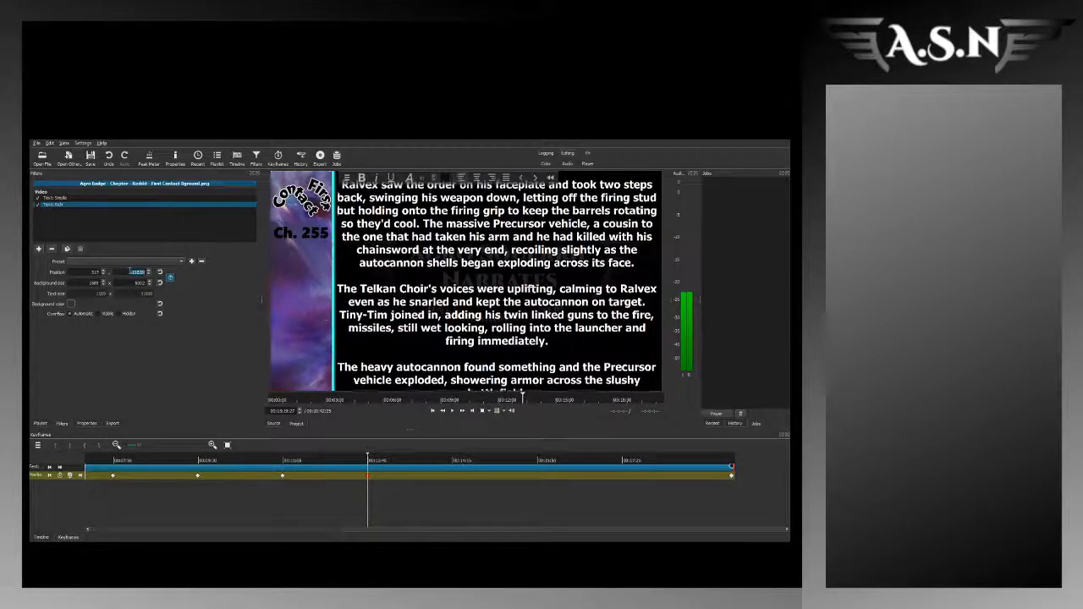
scroll(130, 271, "up", 5)
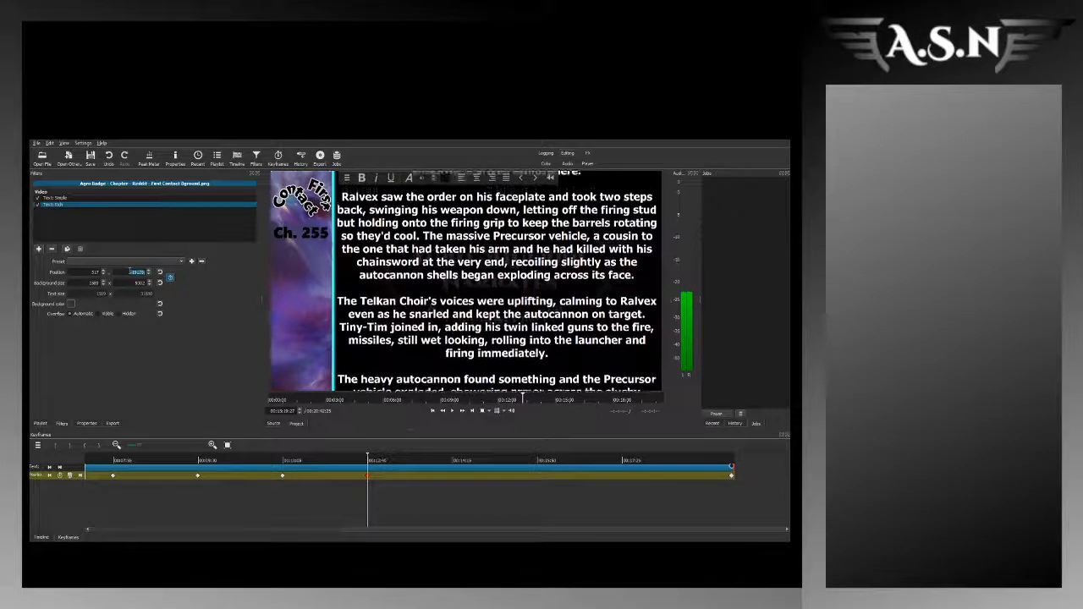
scroll(131, 272, "up", 2)
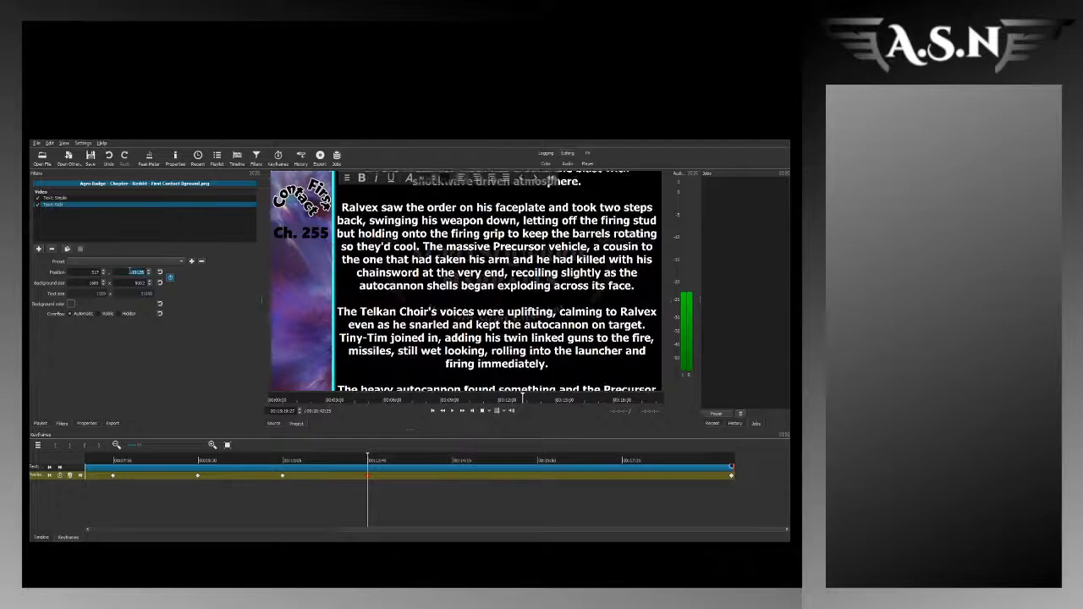
left_click(368, 477)
double_click(368, 478)
Step: Play the narration near 13:20 and keyframe the rich text's vertical position there, shifting the story text down to the 125kt blast paragraph
left_click(365, 462)
key("space")
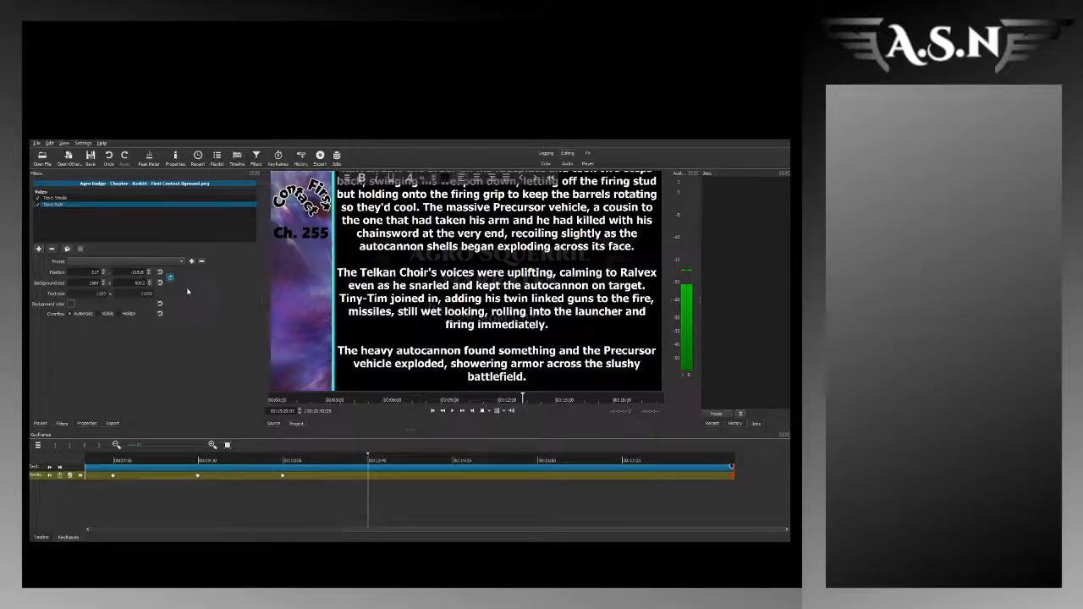
key("Up")
key("Up")
key("Up")
key("Up")
key("Up")
key("Up")
key("Up")
key("Up")
key("Up")
key("Up")
key("Up")
key("Up")
key("Up")
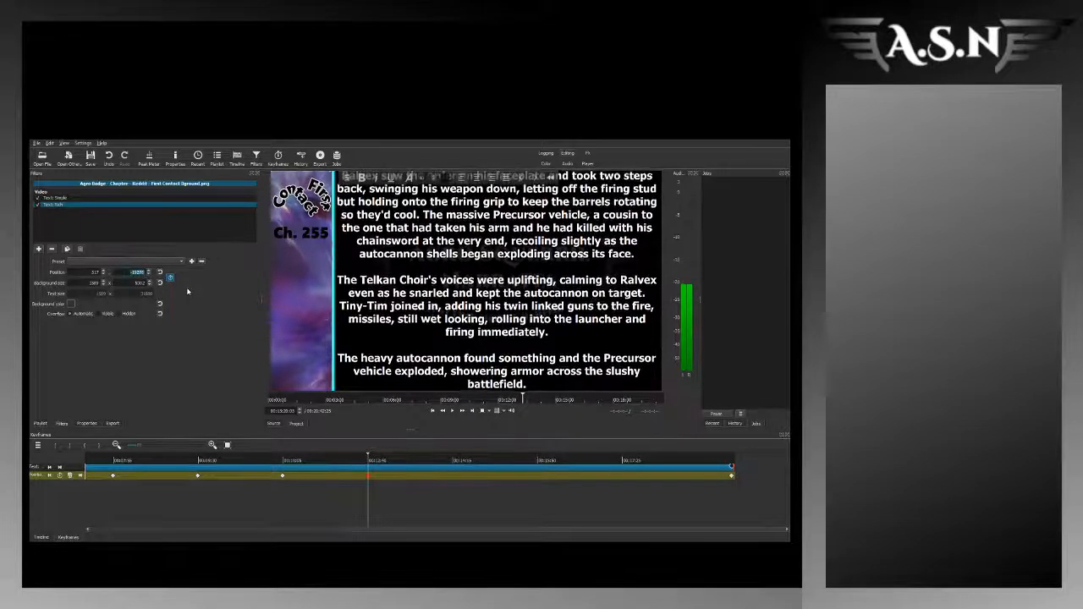
key("Up")
key("Up")
key("Up")
key("Up")
key("Up")
key("Up")
key("Up")
key("Up")
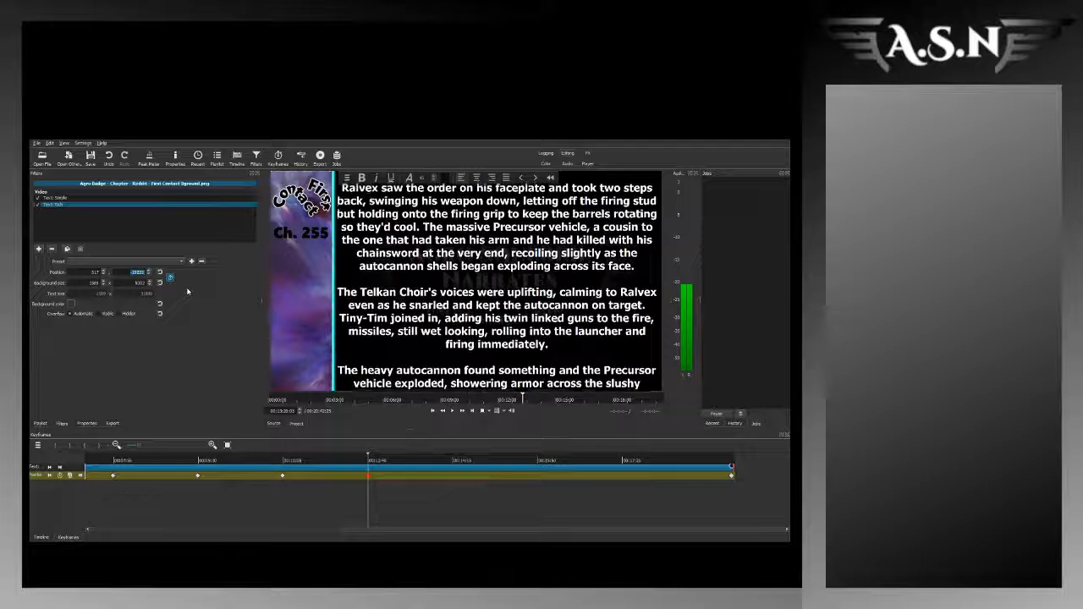
key("Up")
key("Up")
key("Up")
key("Up")
key("Up")
key("Up")
key("Up")
key("Up")
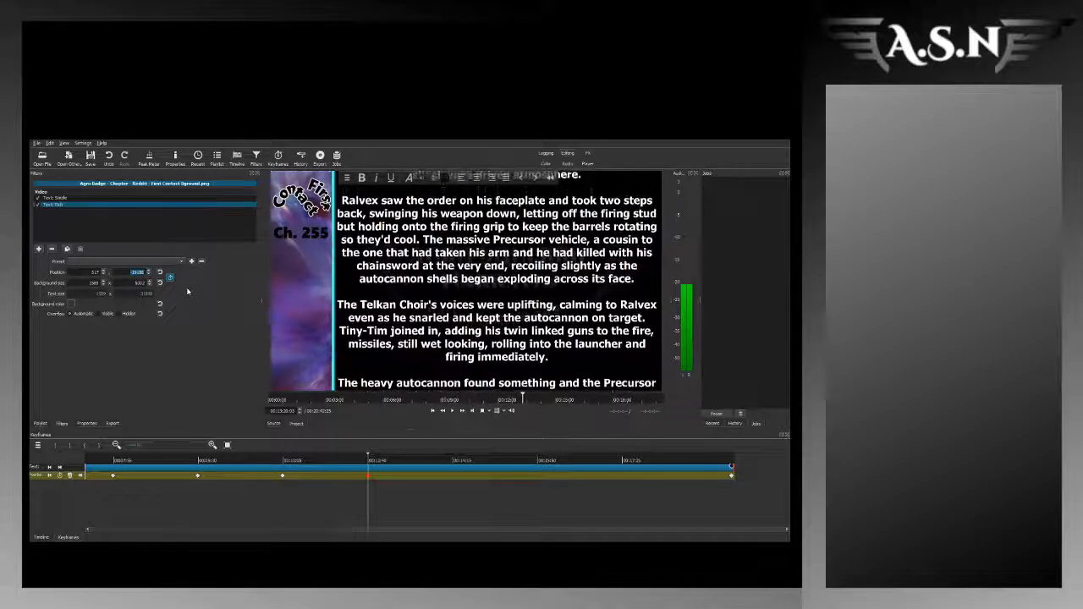
key("Up")
key("Up")
key("Up")
key("Up")
key("Up")
key("Up")
key("Up")
key("Up")
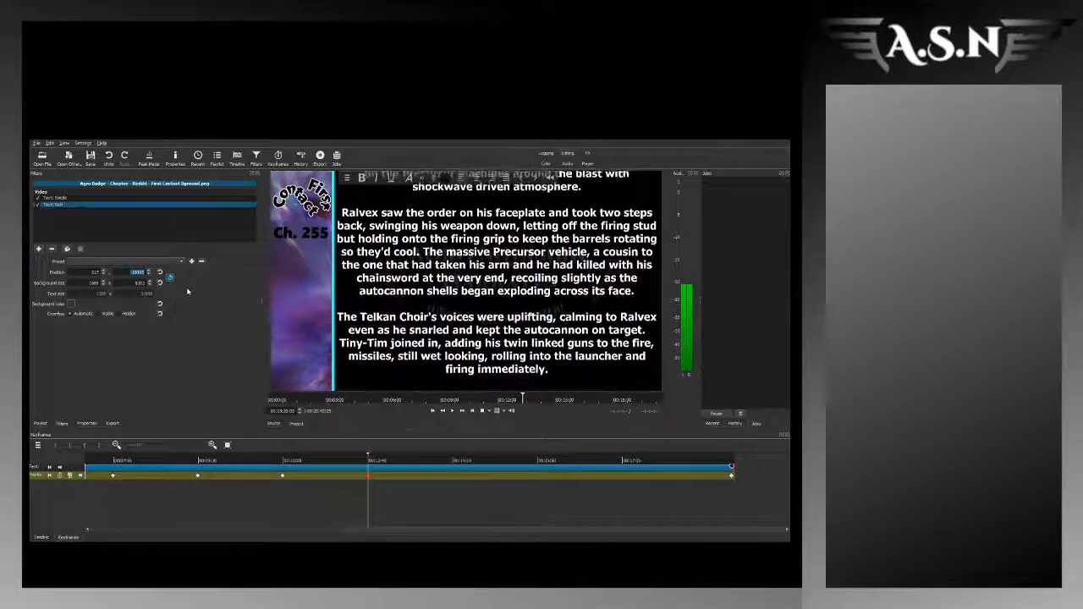
key("Up")
key("Up")
key("Up")
key("Up")
key("Up")
key("Up")
key("Up")
key("Up")
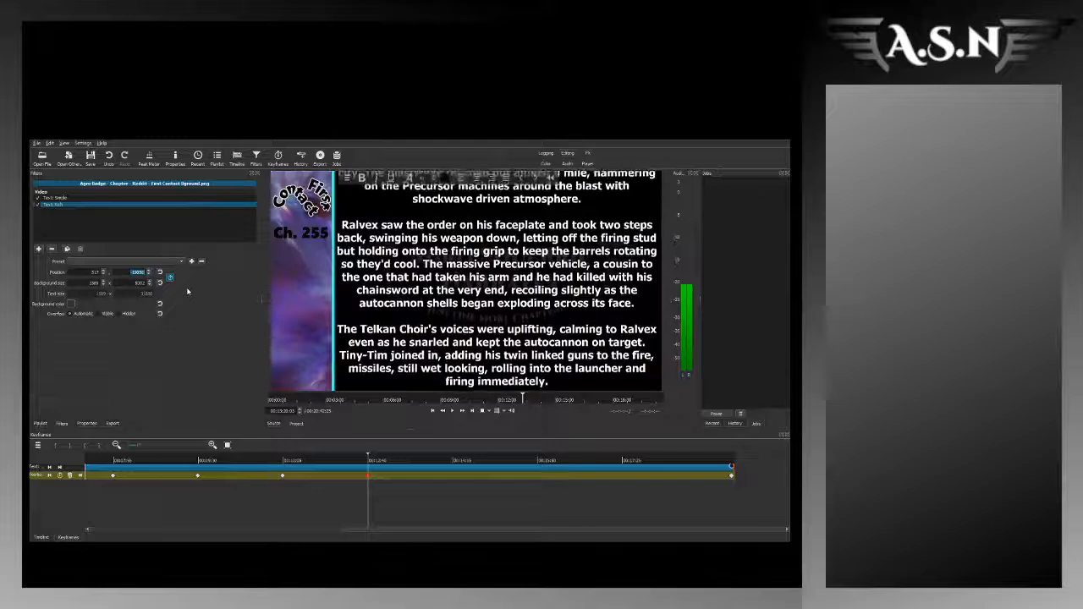
key("Up")
key("Up")
key("Up")
key("Up")
key("Up")
key("Up")
key("Up")
key("Up")
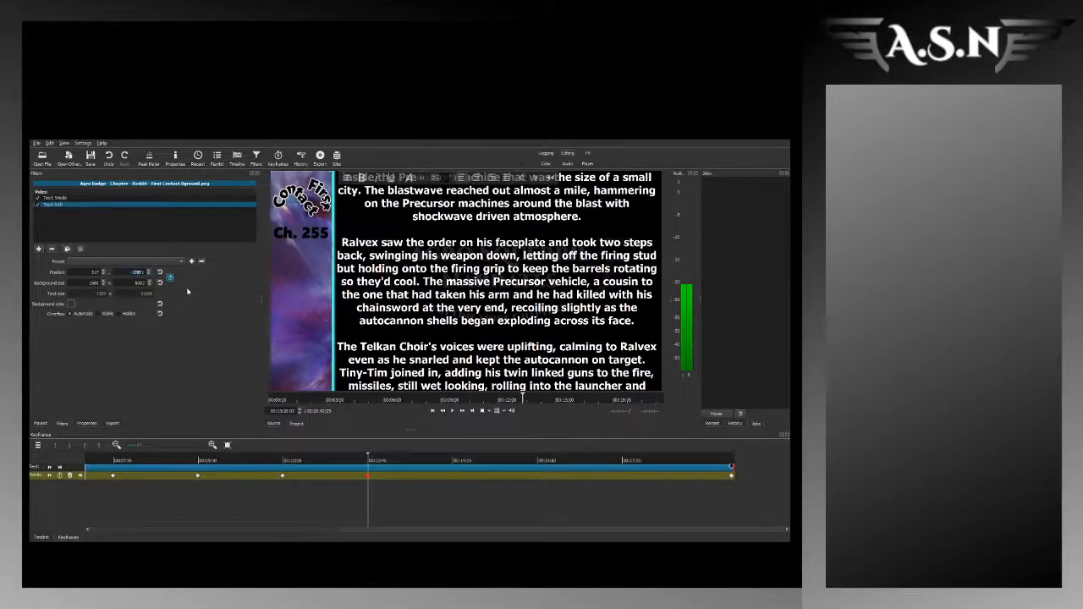
key("Up")
key("Up")
key("Up")
key("Up")
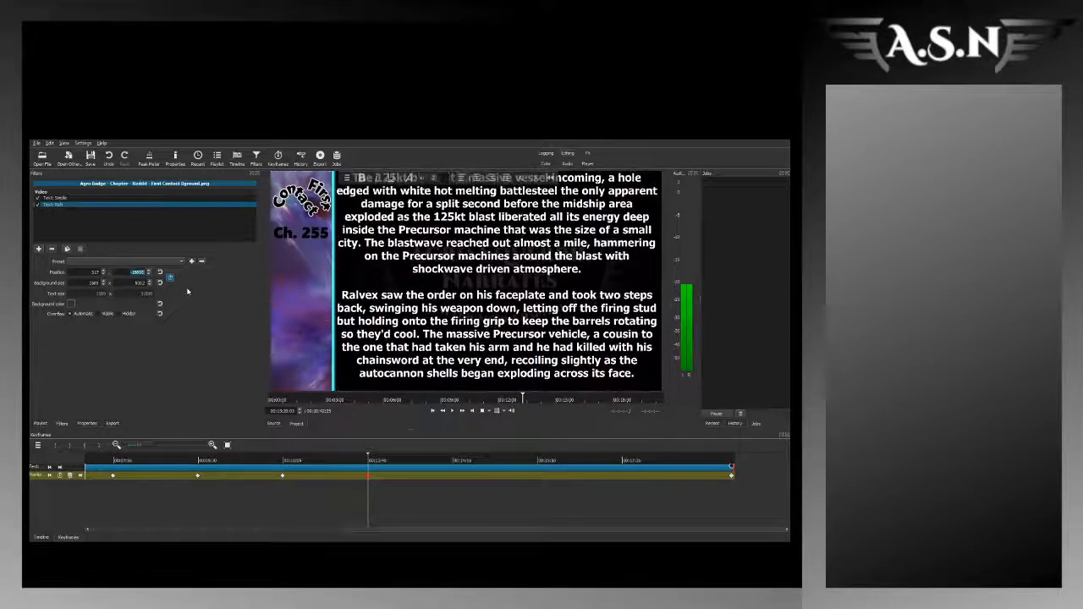
key("Up")
key("Up")
key("Up")
key("Up")
key("Up")
key("Up")
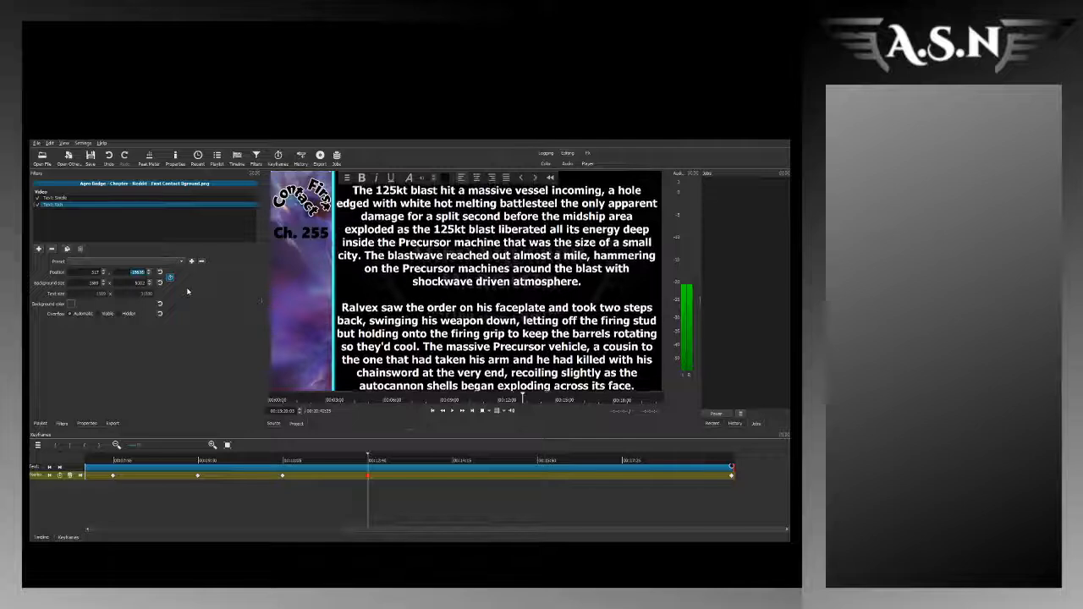
key("Up")
key("Up")
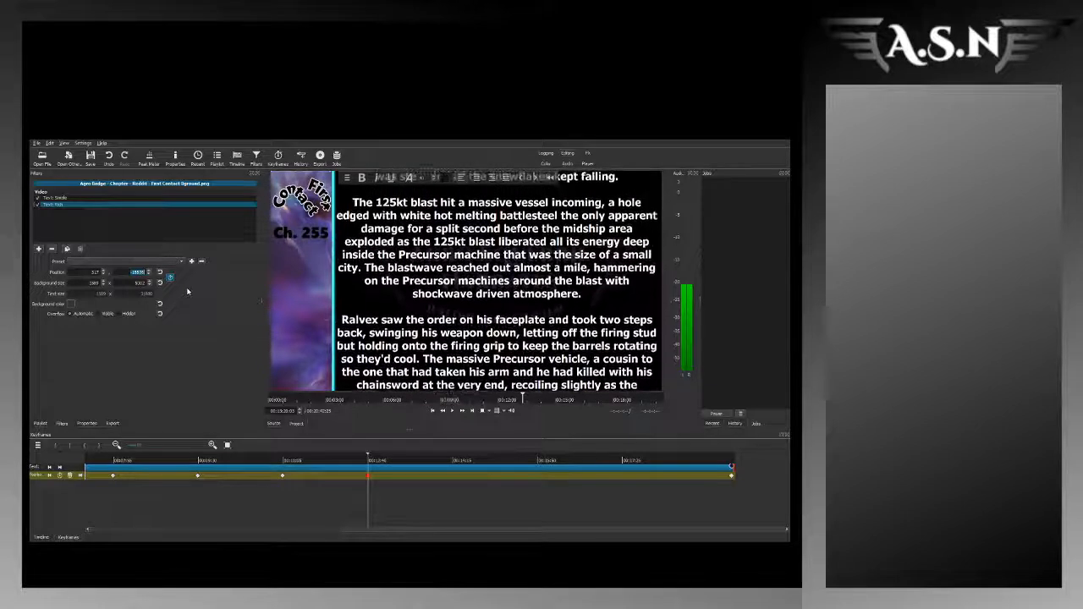
Step: Add a vertical position keyframe at about 14:54 that shifts the story text down to the "They reached out and interlinked" passage
left_click(452, 464)
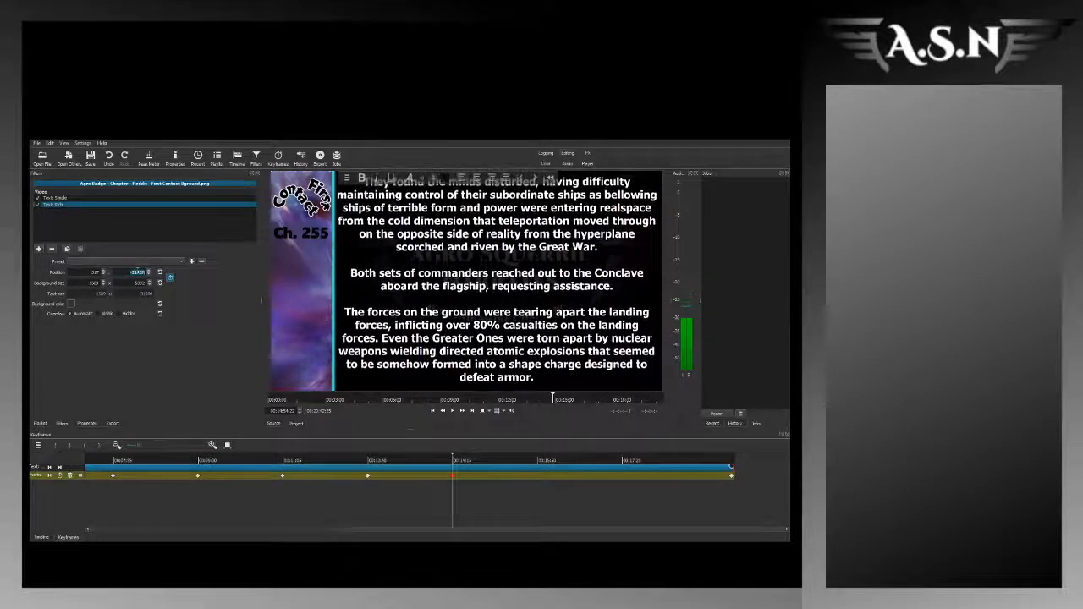
scroll(138, 271, "up", 14)
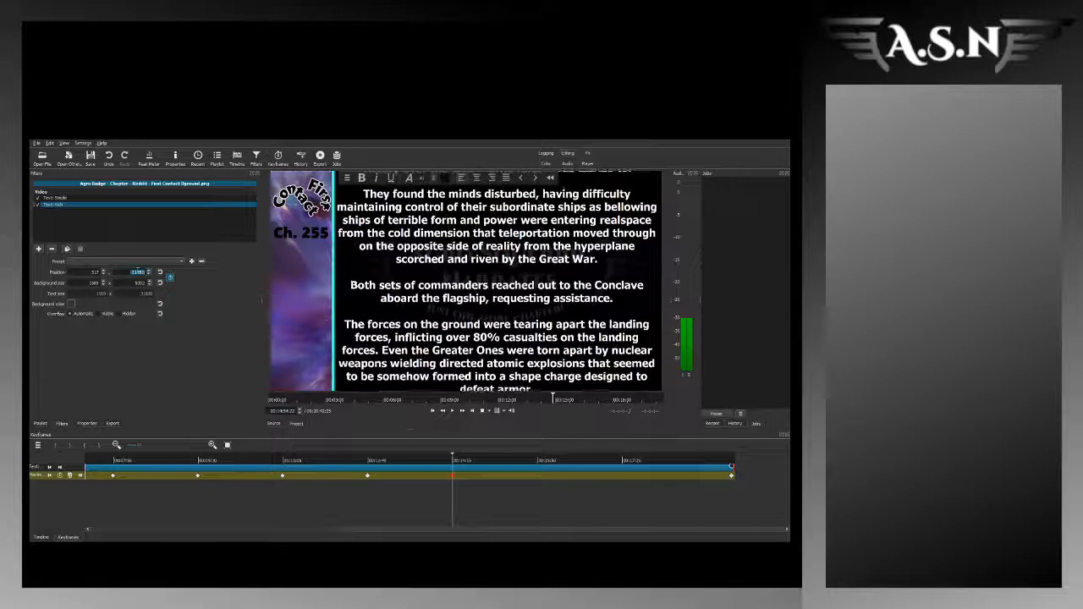
scroll(138, 271, "up", 3)
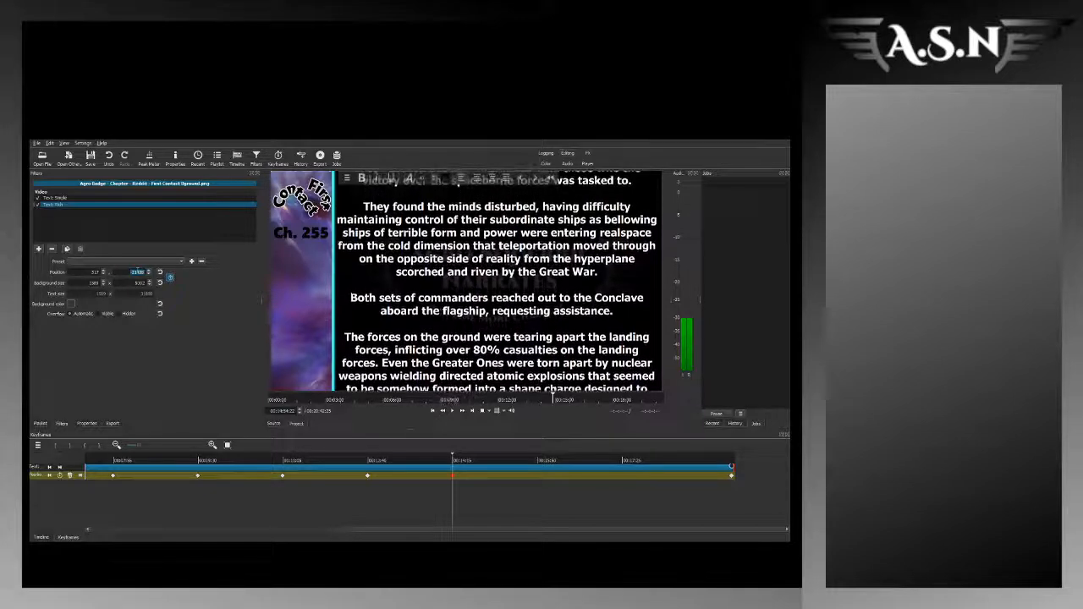
scroll(138, 272, "up", 3)
scroll(137, 271, "up", 7)
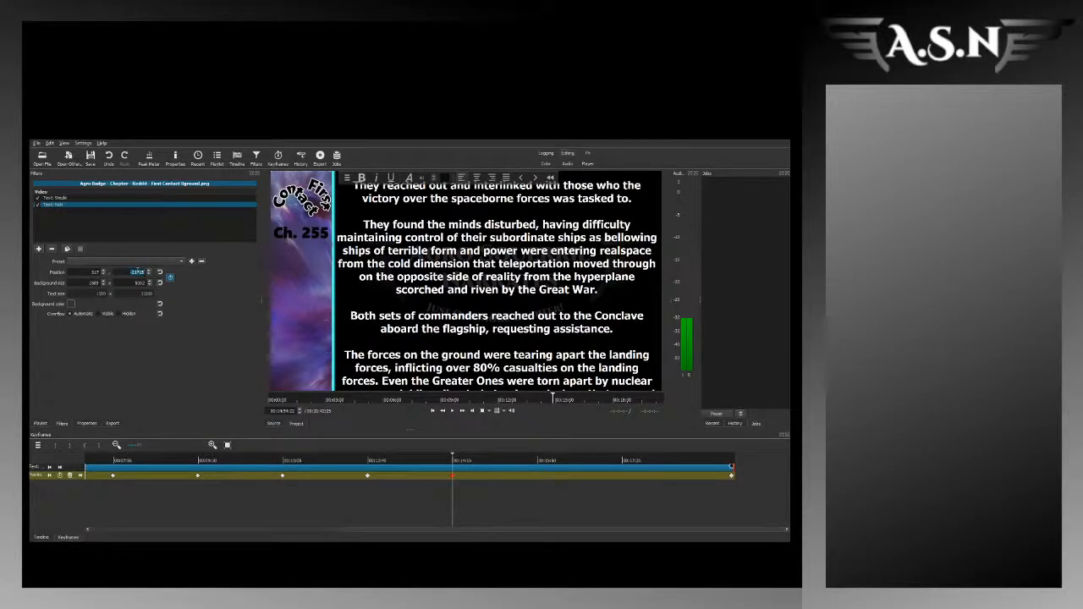
scroll(138, 272, "up", 7)
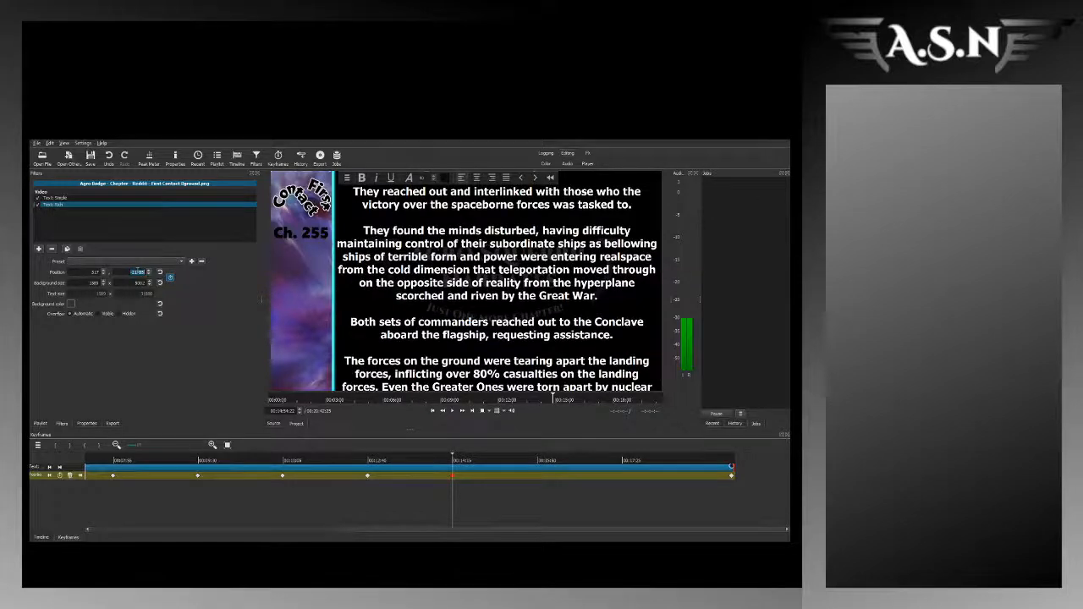
scroll(137, 272, "down", 3)
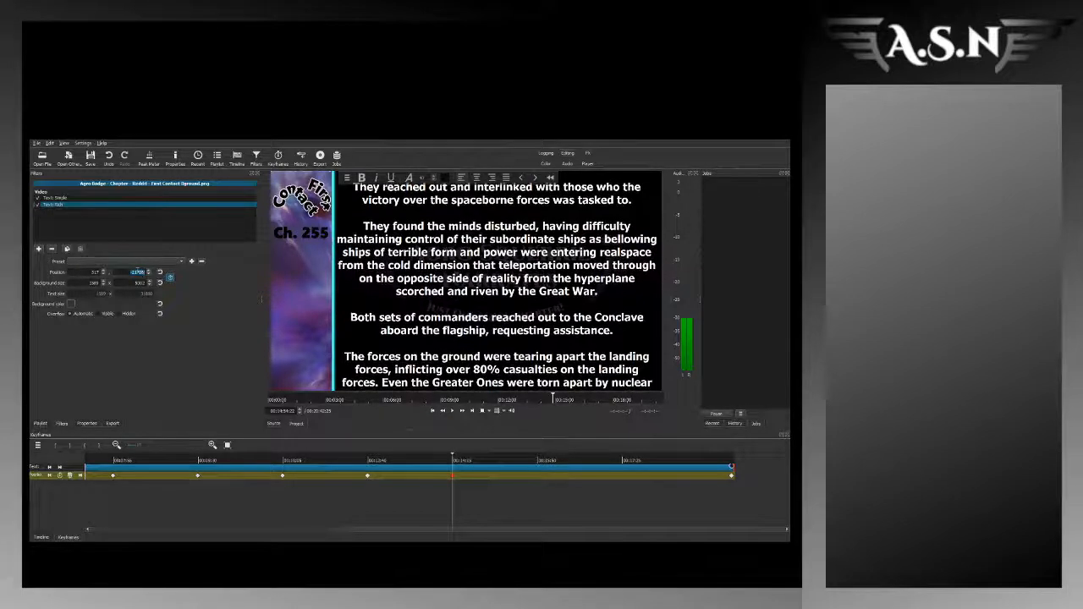
scroll(138, 272, "up", 3)
scroll(138, 271, "up", 6)
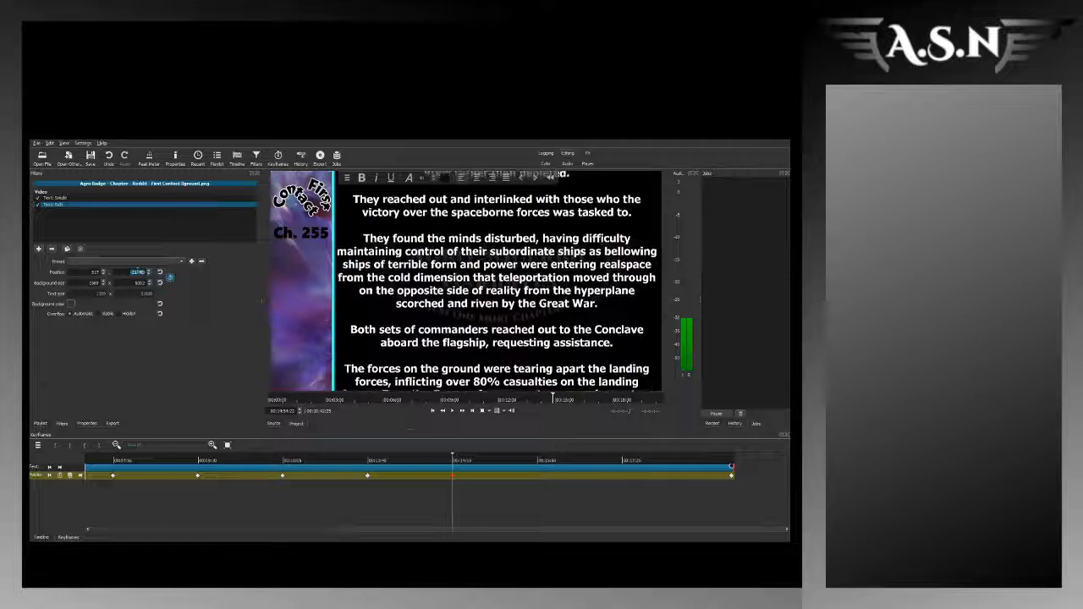
Step: Raise the rich text's vertical position value at the 14:54 keyframe, shifting the story text down until the "All twenty landing areas" passage shows
scroll(137, 271, "up", 4)
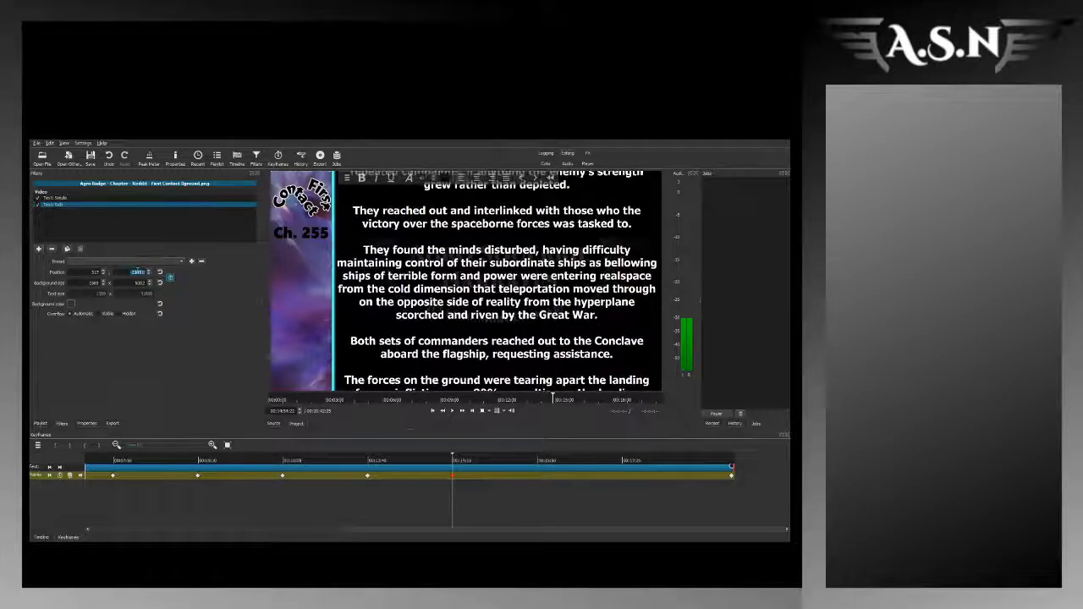
scroll(138, 271, "up", 4)
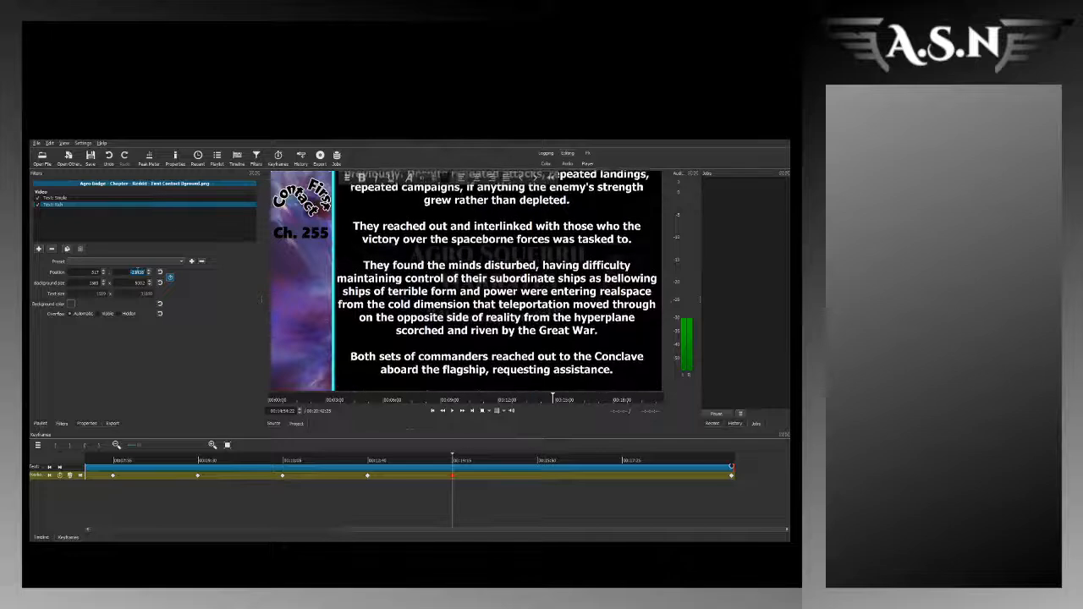
scroll(138, 272, "up", 4)
scroll(138, 272, "up", 8)
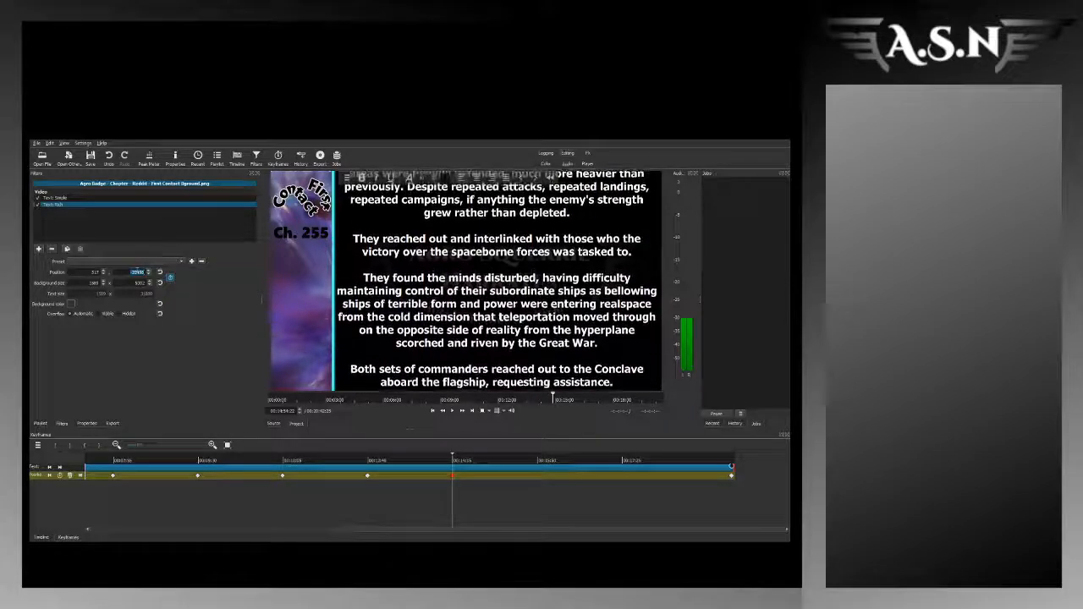
scroll(138, 271, "up", 4)
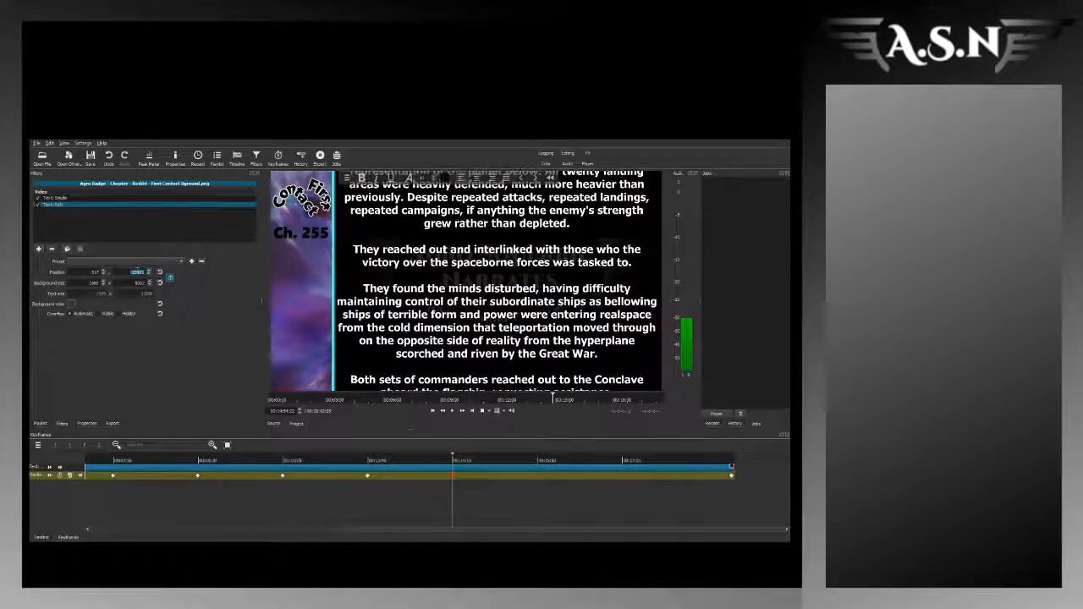
Step: Play and scrub the narration between about 14:33 and 15:36 to check the story text's scrolling against the spoken passage
left_click(451, 460)
key("space")
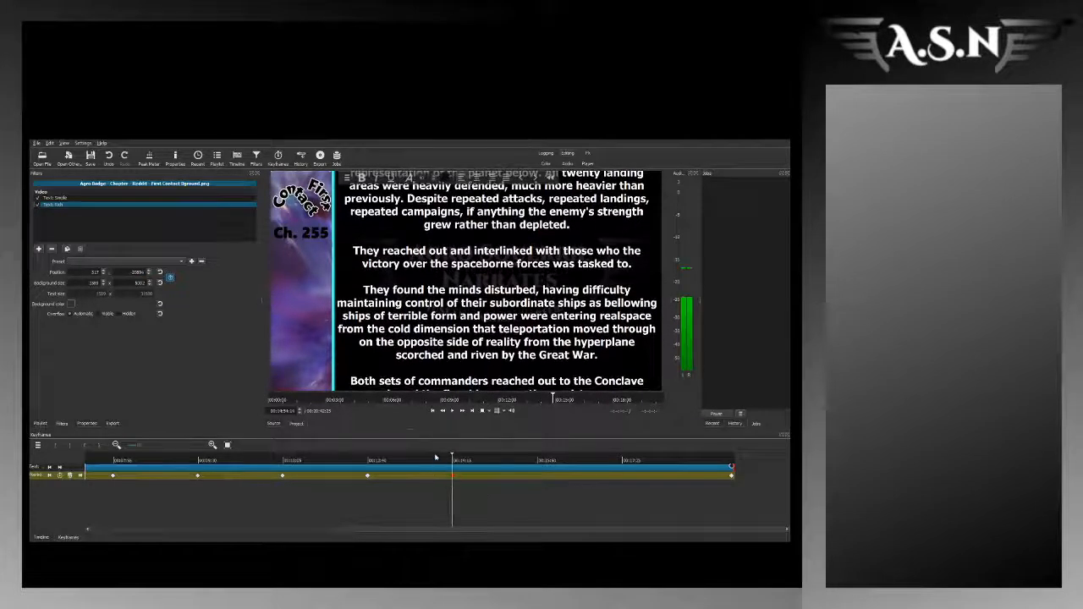
left_click_drag(457, 457, 441, 465)
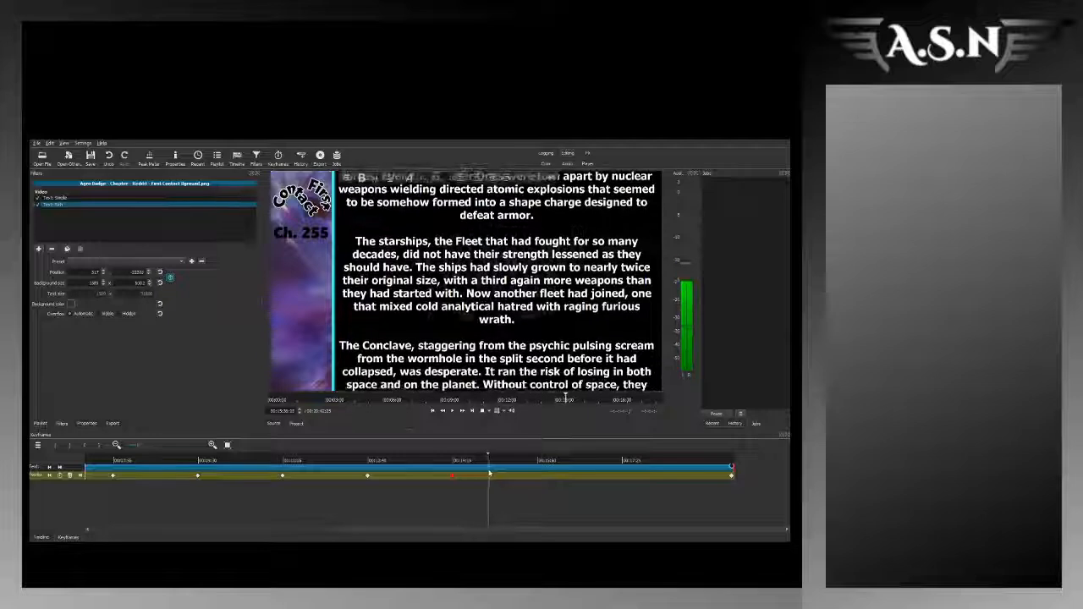
left_click_drag(492, 474, 441, 472)
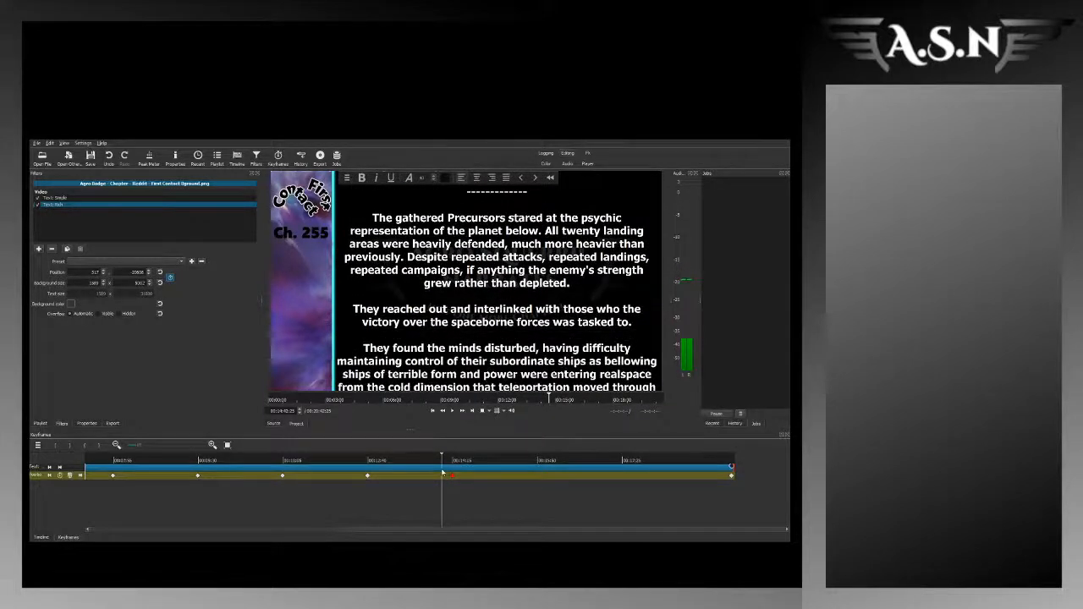
mouse_move(442, 472)
left_mouse_down()
mouse_move(455, 475)
mouse_move(401, 470)
mouse_move(433, 472)
left_mouse_up()
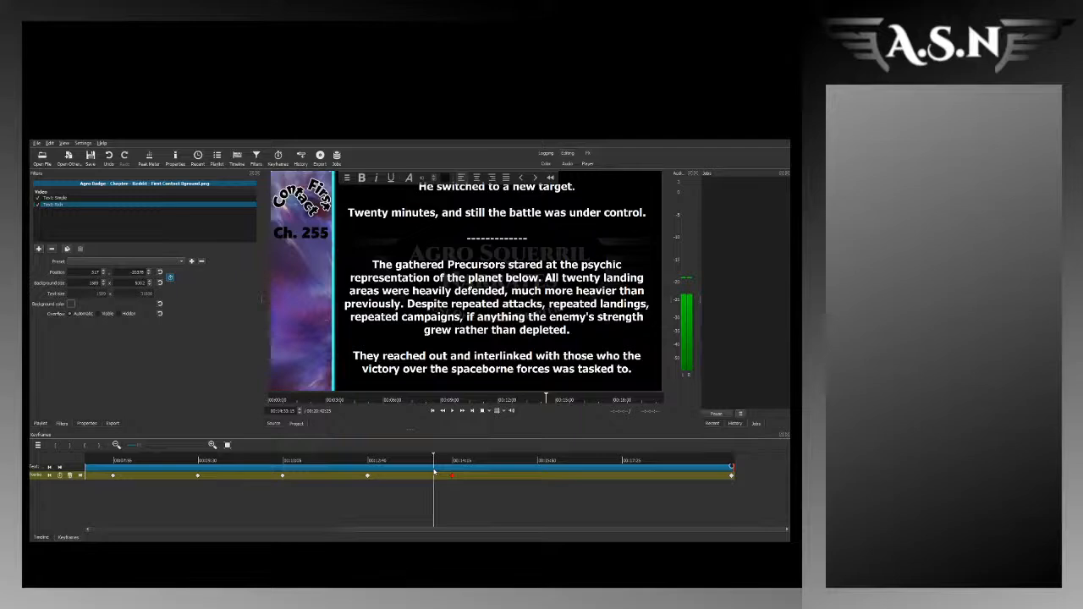
left_click_drag(434, 472, 490, 484)
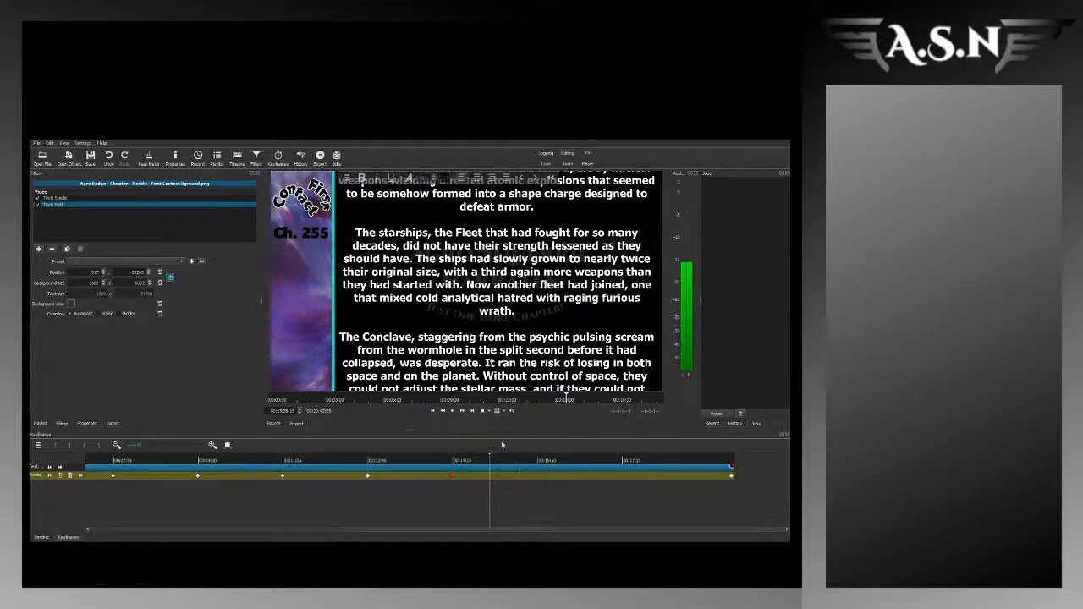
Step: Remove the rich text's position keyframe at 14:54 and scrub the narration around it to find the matching passage
double_click(454, 475)
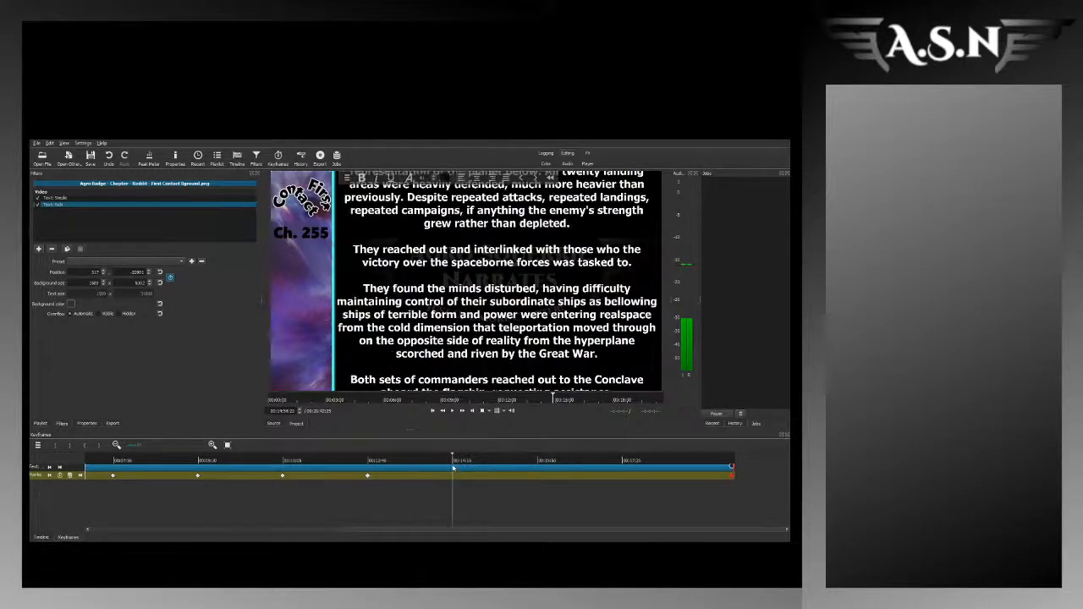
left_click_drag(452, 463, 446, 463)
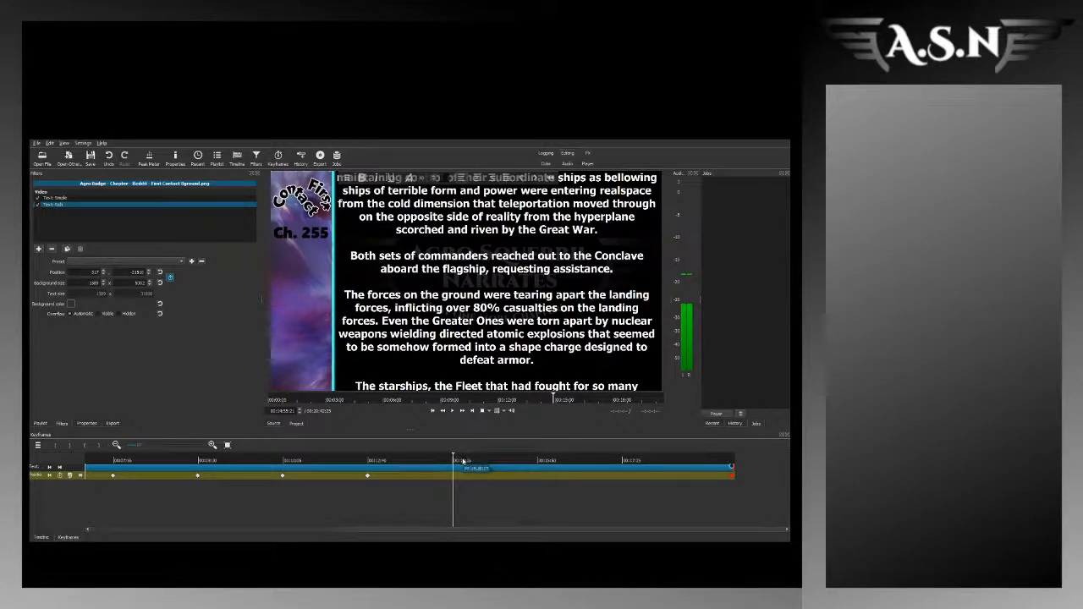
left_click_drag(465, 463, 534, 465)
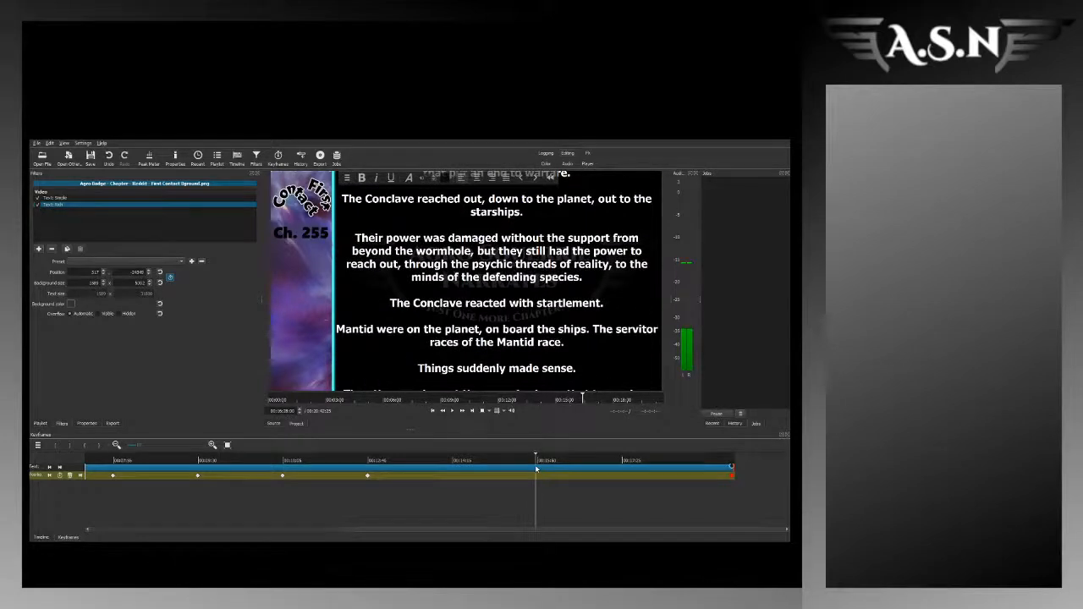
left_click_drag(535, 464, 423, 459)
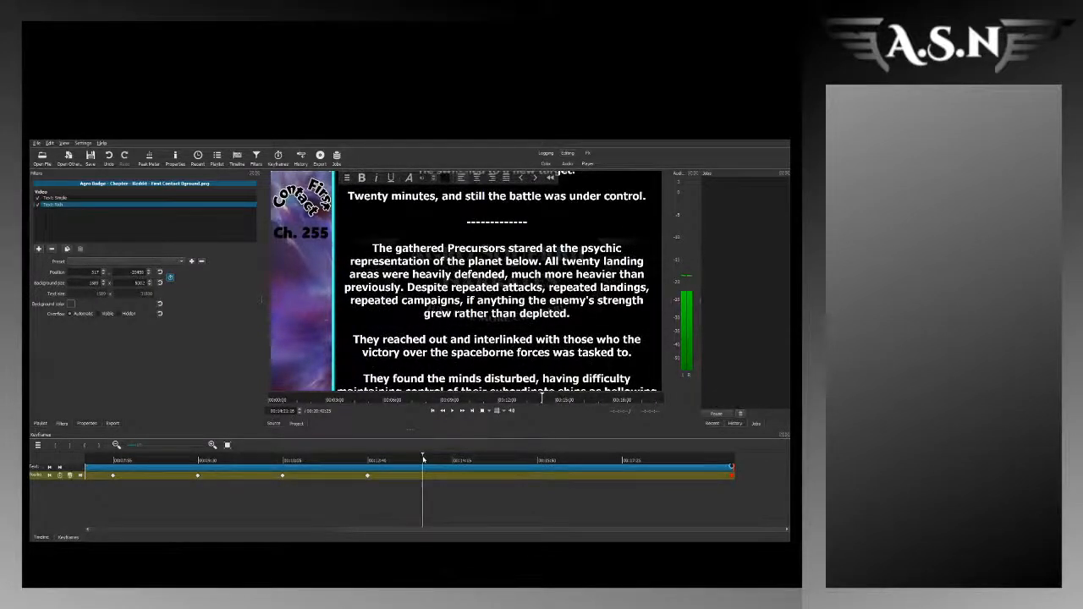
left_click_drag(423, 460, 436, 459)
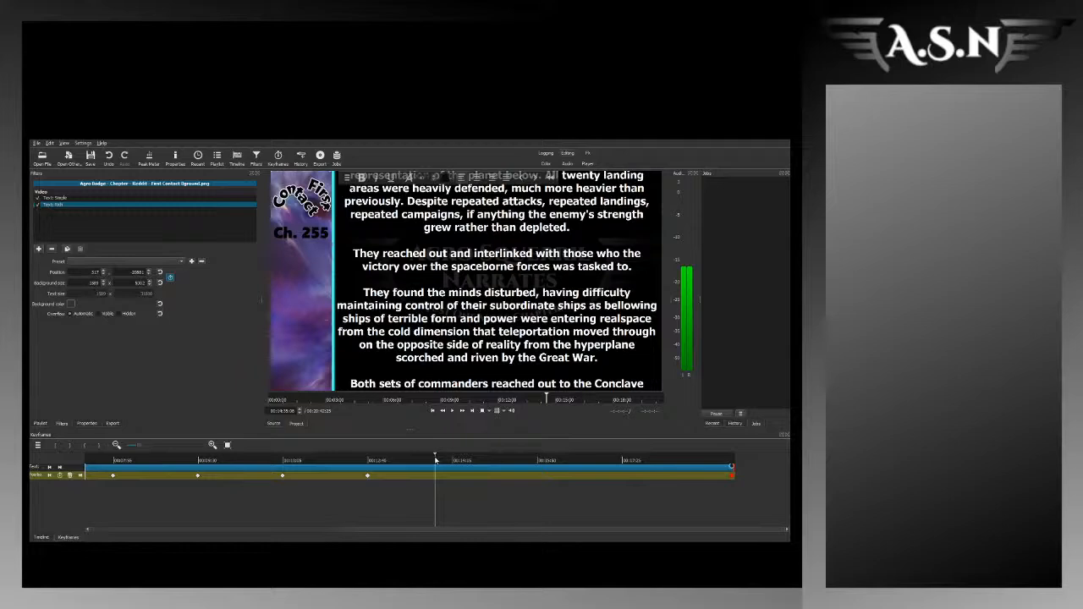
left_click_drag(435, 459, 452, 457)
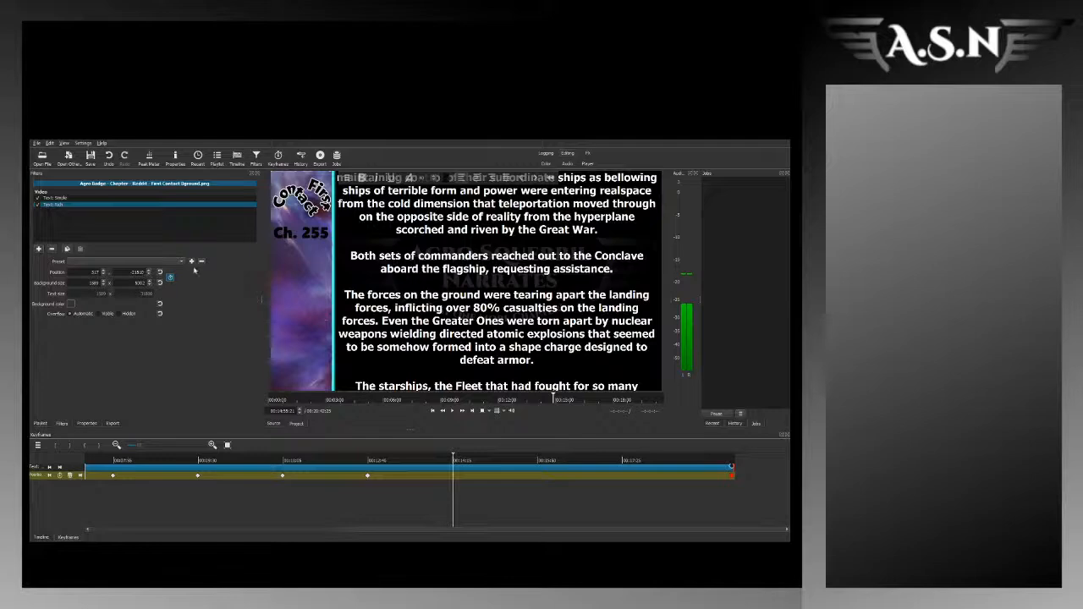
Step: Add a vertical position keyframe at about 14:55, shifting the story text down until the "They found the minds disturbed" paragraph is mid-frame
key("Return")
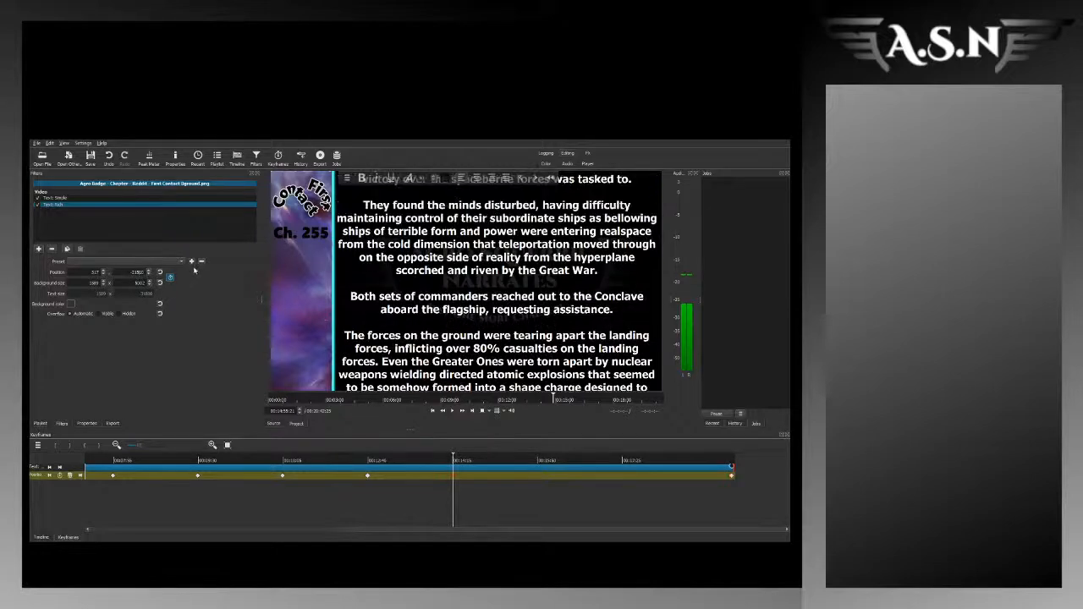
key("Up")
key("Up")
key("Up")
key("Up")
key("Up")
key("Up")
key("Up")
key("Up")
key("Up")
key("Up")
key("Up")
key("Up")
key("Up")
key("Up")
key("Up")
key("Up")
key("Up")
key("Up")
key("Up")
key("Up")
key("Up")
key("Up")
key("Up")
key("Up")
key("Up")
key("Up")
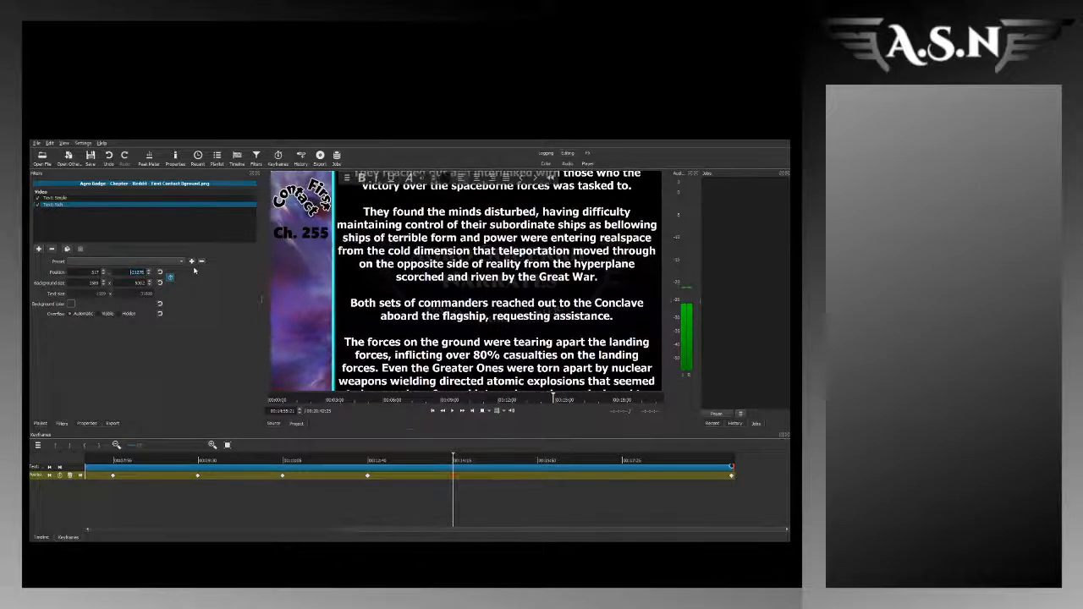
key("Up")
key("Up")
key("Up")
key("Up")
key("Up")
key("Up")
key("Up")
key("Up")
key("Up")
key("Up")
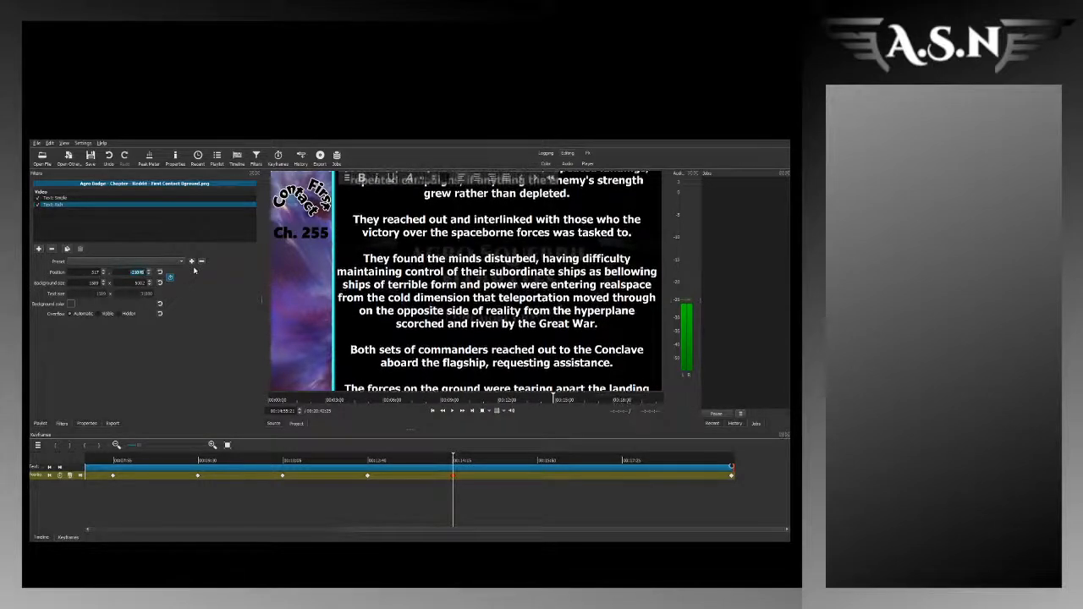
Step: Play the narration near 16:30 and keyframe the rich text's vertical position there, shifting the story text down to "The species below, that fought so hard"
left_click(535, 460)
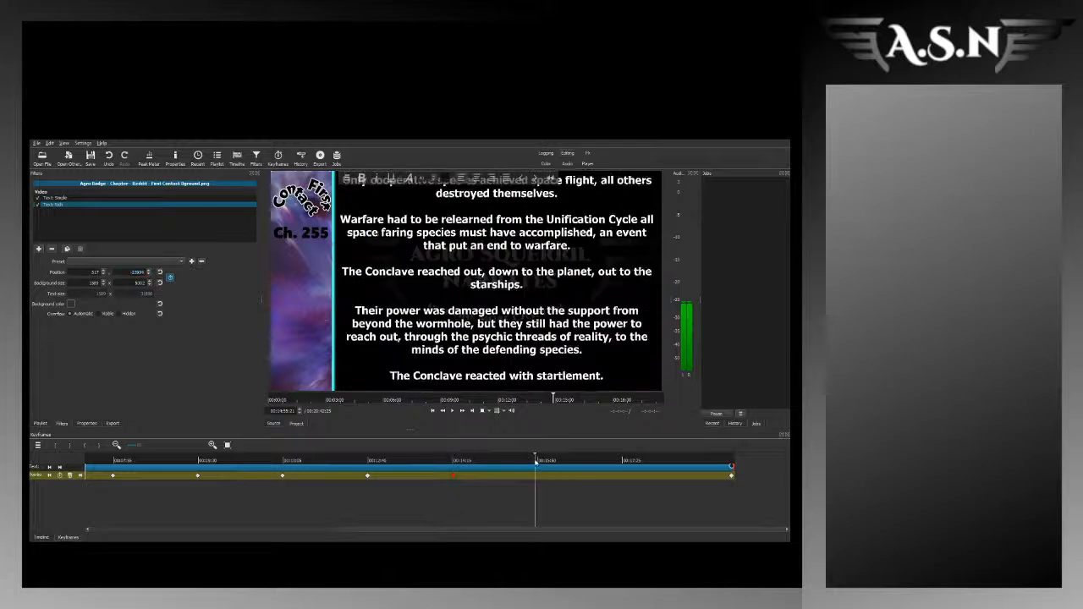
key("space")
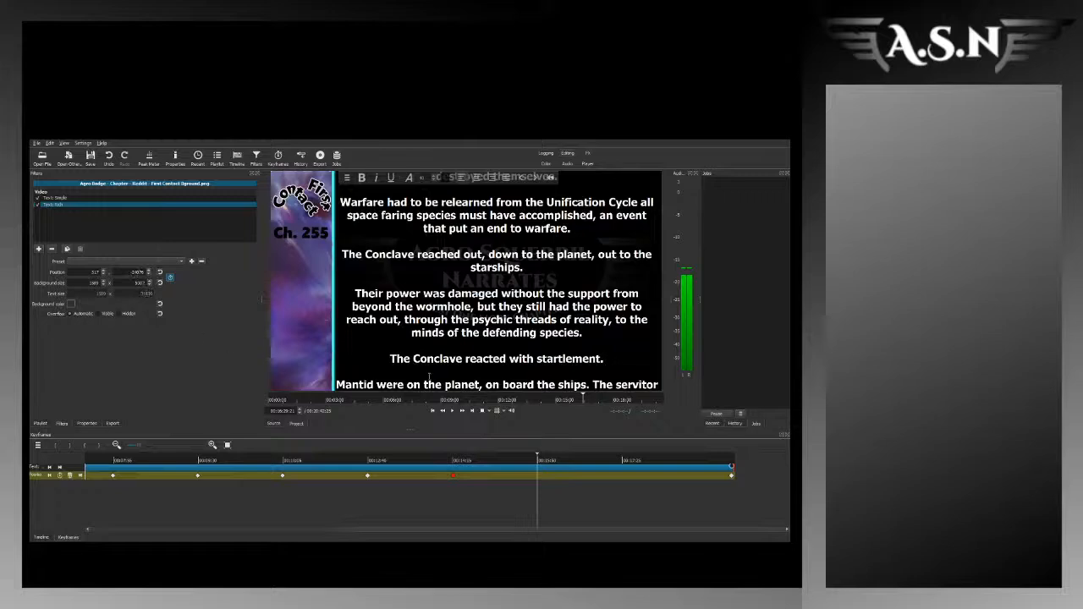
left_click(534, 463)
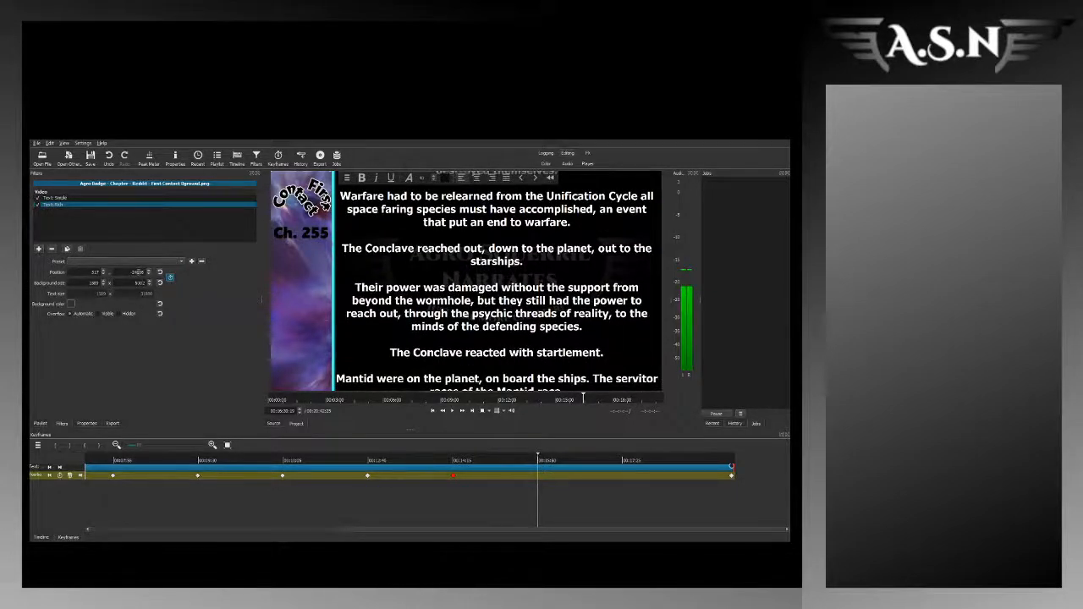
scroll(139, 271, "down", 15)
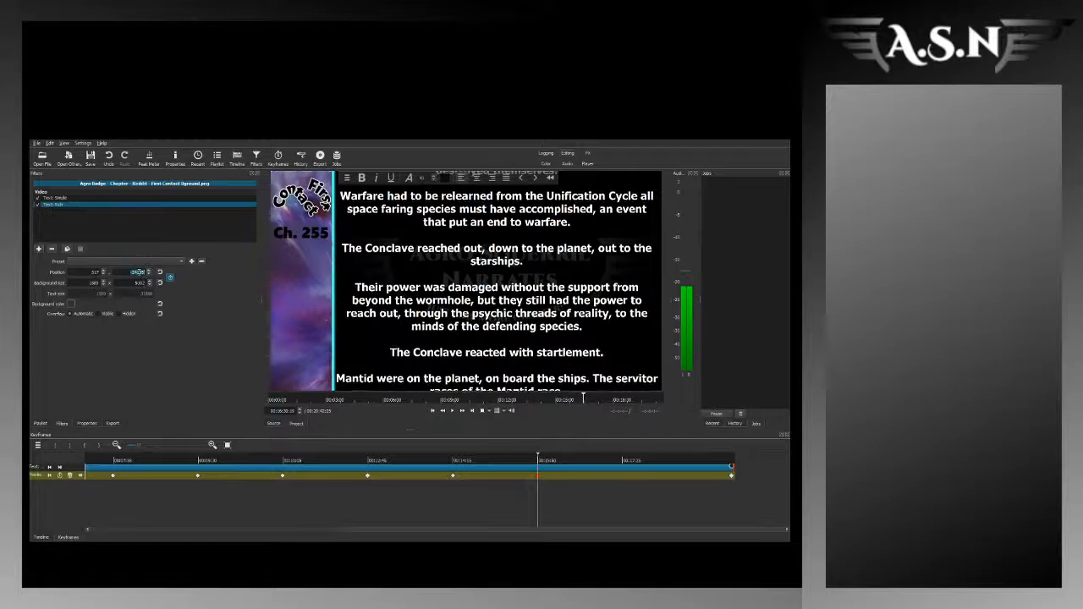
scroll(138, 272, "down", 2)
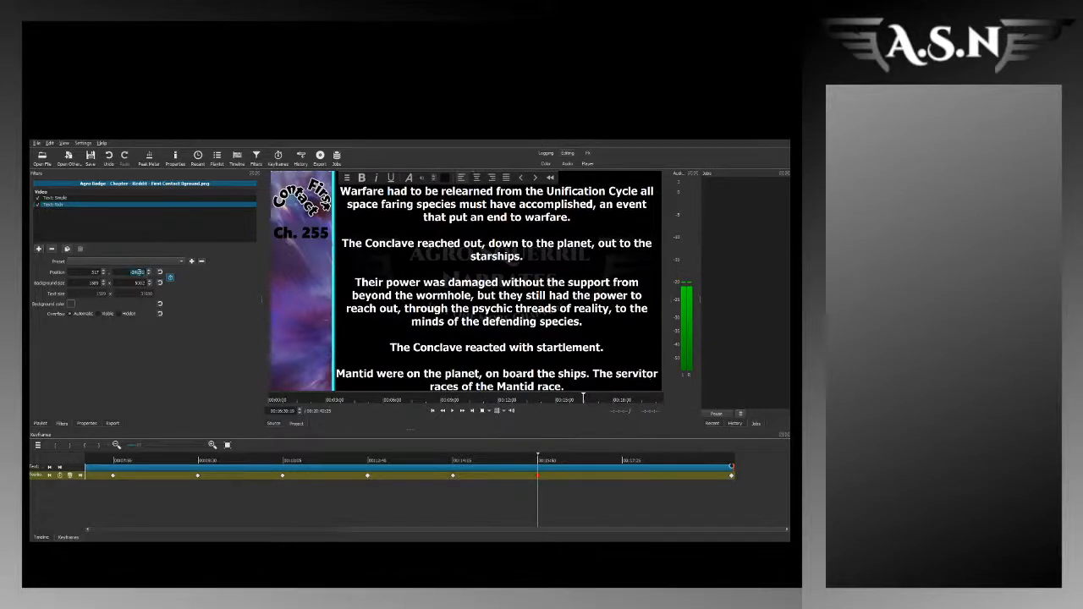
scroll(137, 272, "up", 13)
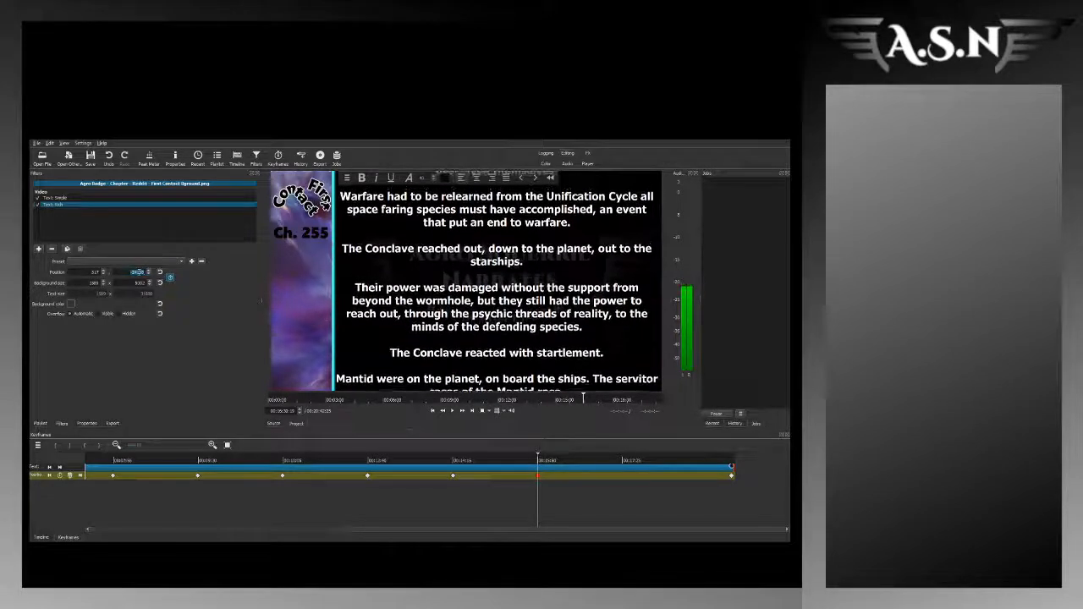
scroll(137, 272, "up", 10)
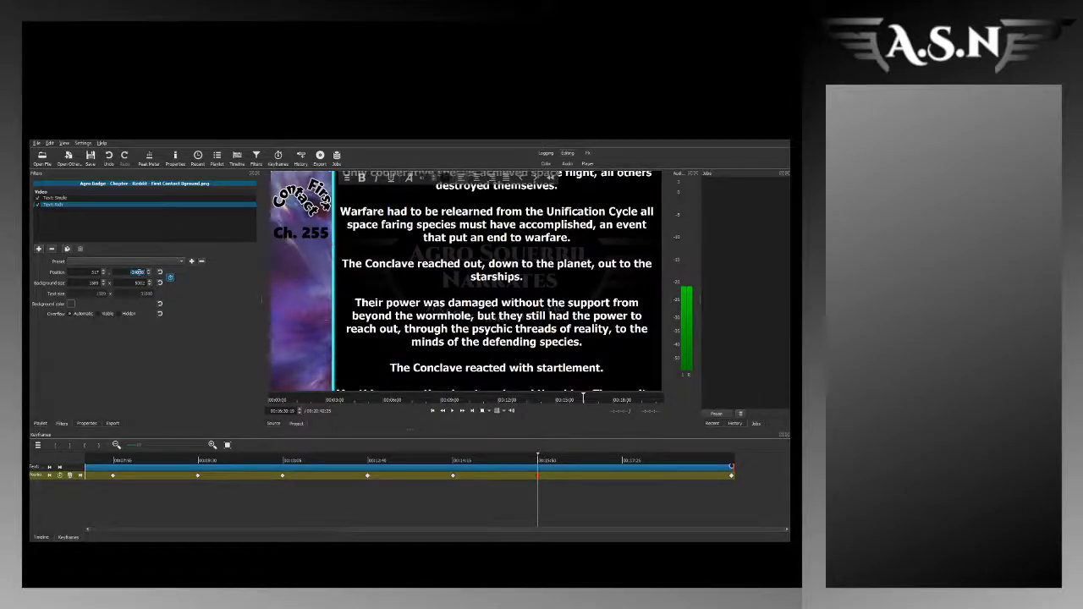
scroll(137, 271, "up", 3)
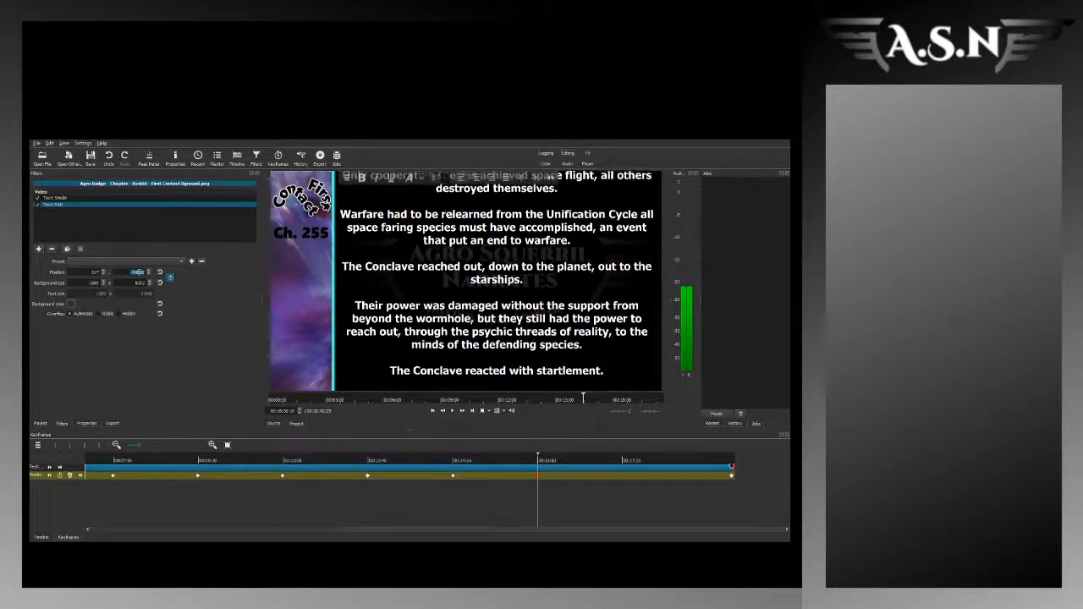
scroll(137, 272, "up", 6)
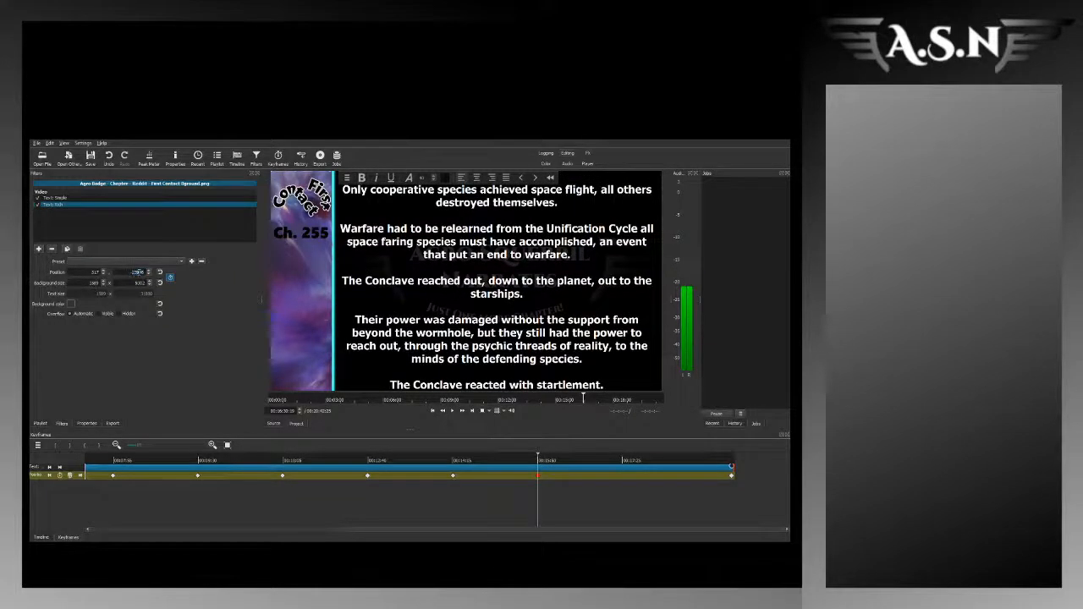
scroll(139, 271, "up", 10)
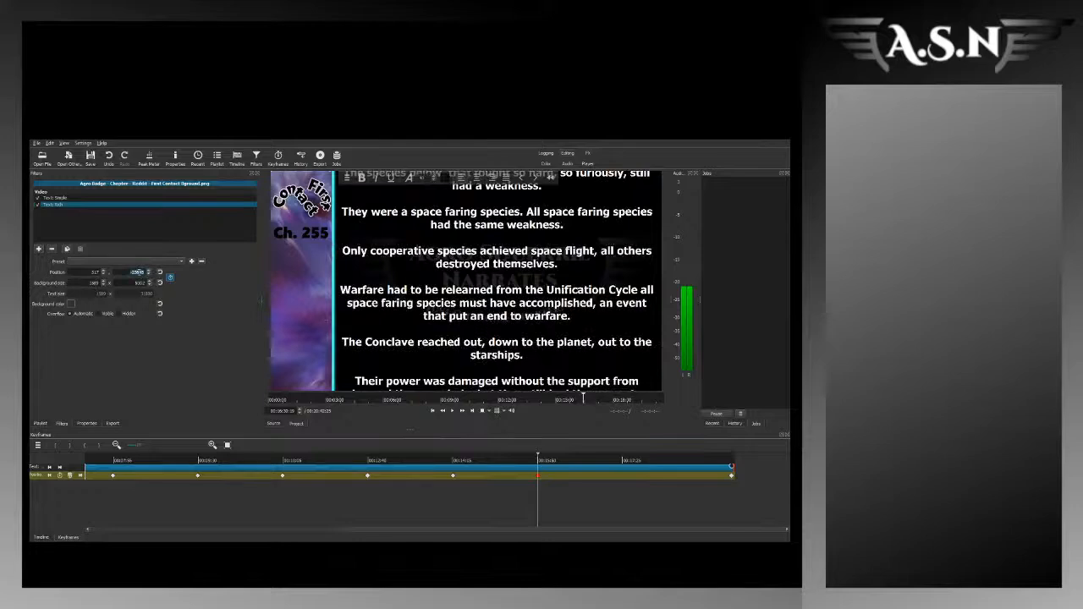
scroll(137, 272, "up", 5)
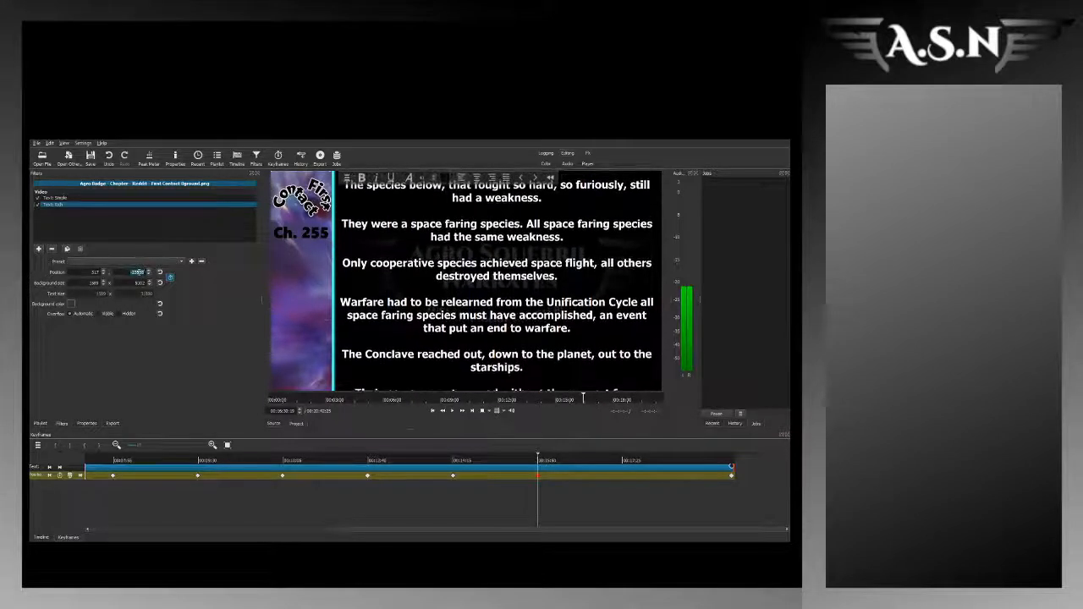
scroll(137, 271, "up", 3)
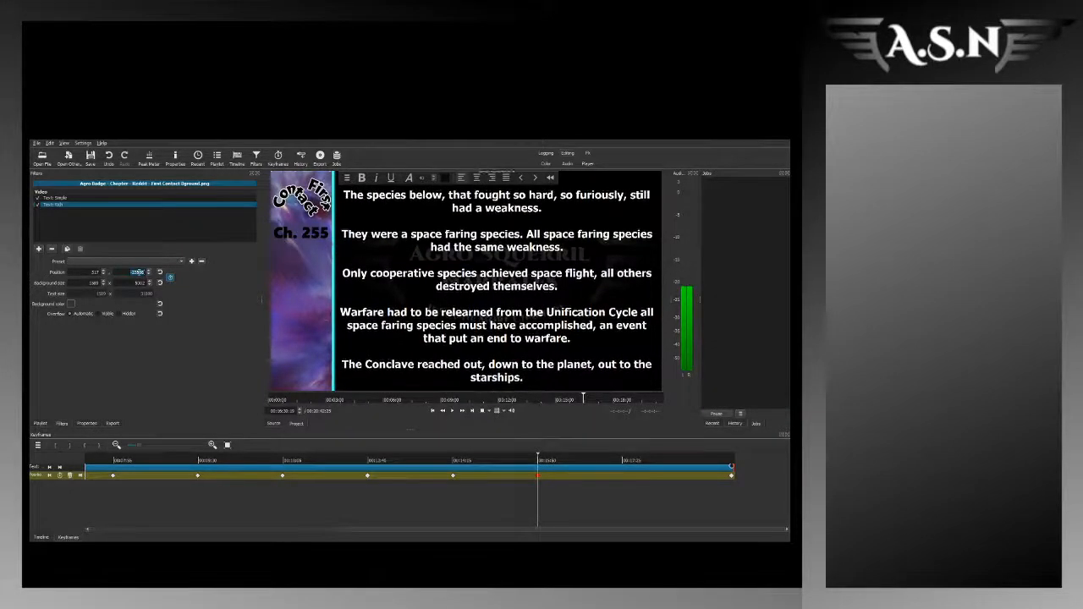
Step: Keyframe the rich text's vertical position at about 18:04, shifting the story text slightly down around the "It was closer to the surface" paragraph
left_click(620, 464)
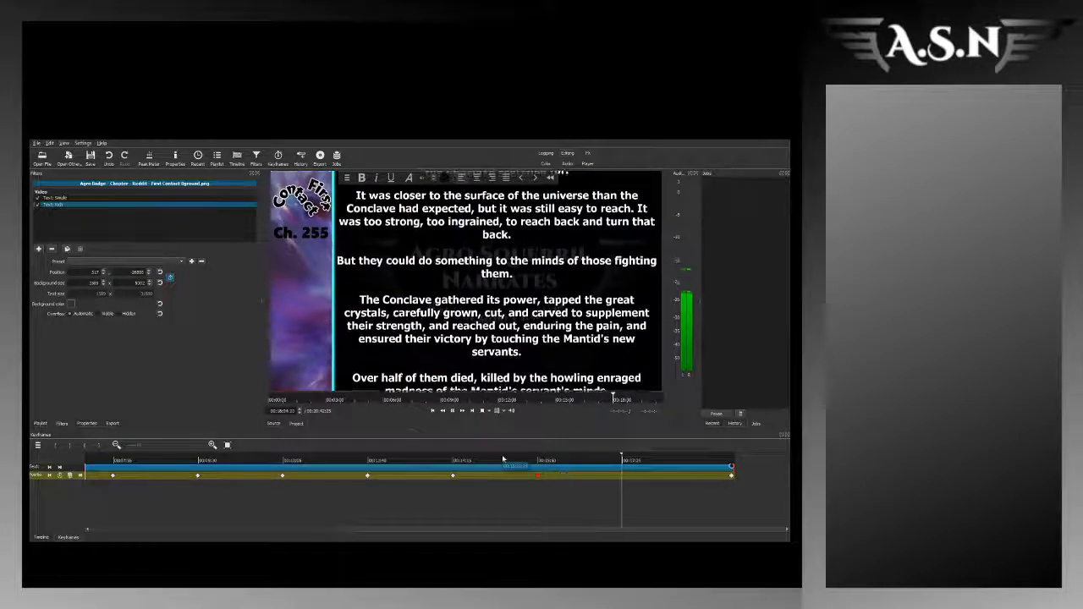
left_click(139, 271)
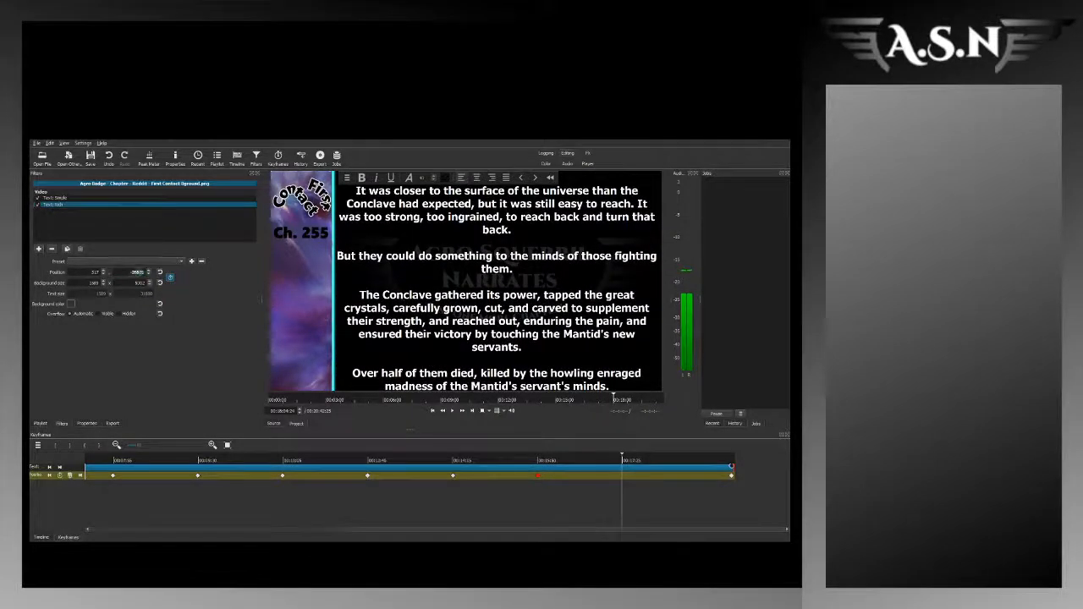
key("Up")
key("Up")
key("Up")
key("Up")
key("Up")
key("Up")
key("Up")
key("Up")
key("Up")
key("Up")
key("Up")
key("Up")
key("Up")
key("Up")
key("Up")
key("Up")
key("Up")
key("Up")
key("Up")
key("Up")
key("Up")
key("Up")
key("Up")
key("Up")
key("Up")
key("Up")
key("Up")
key("Up")
key("Up")
key("Up")
key("Up")
key("Up")
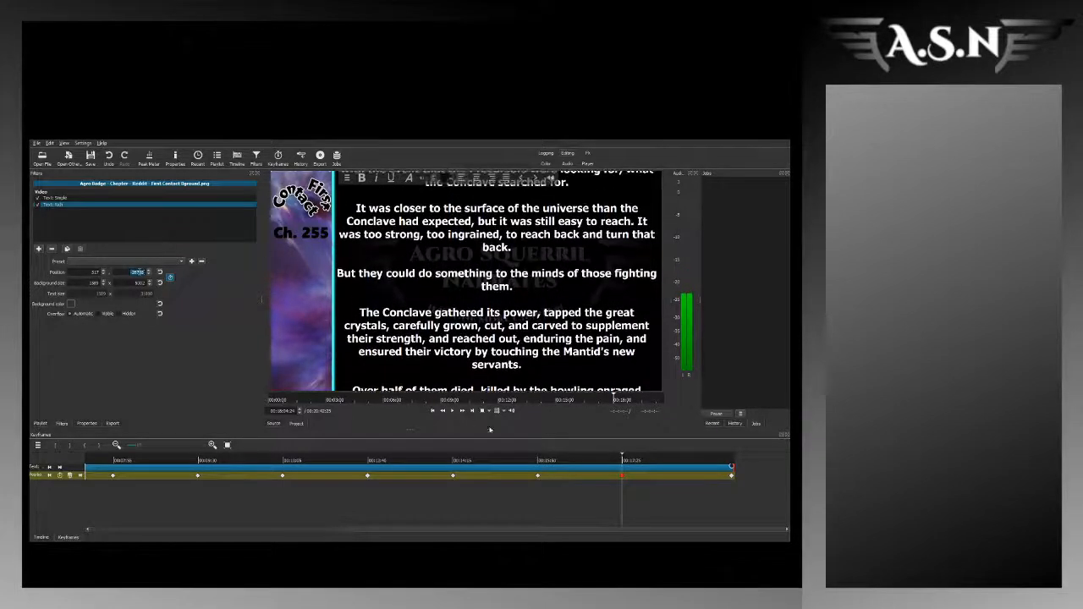
Step: Return to the project timeline and move the playhead to about 0:44, near the start of the story text
left_click(599, 534)
left_click(39, 537)
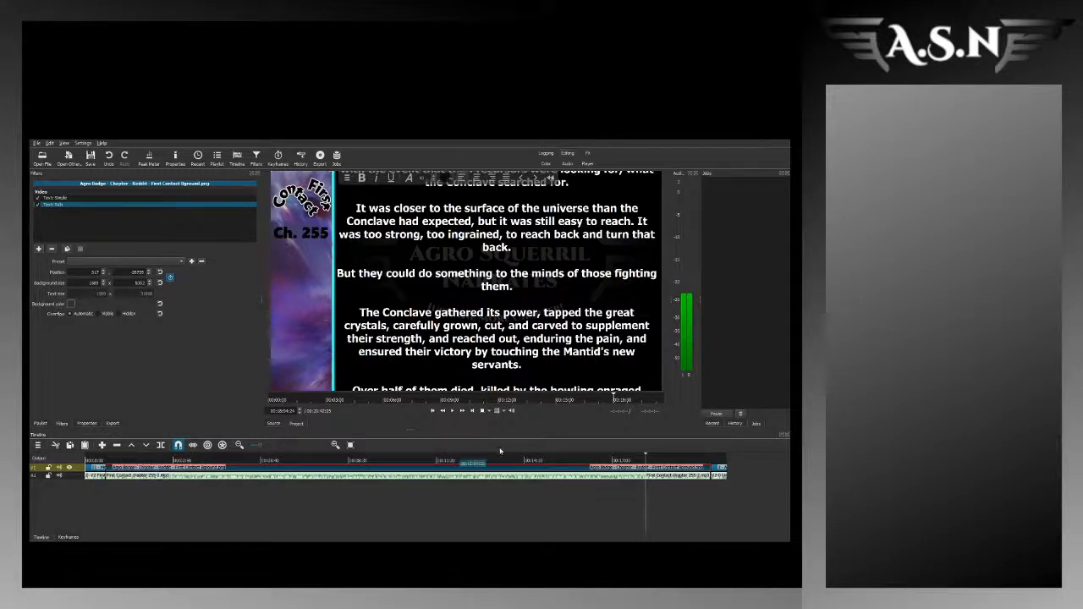
left_click(107, 461)
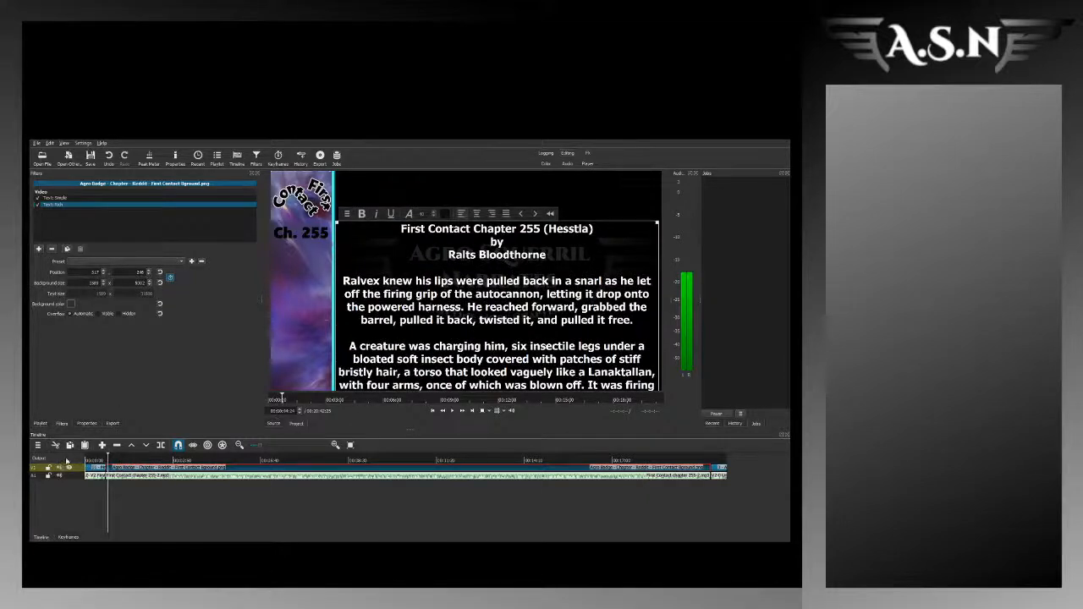
Step: Add an Audio Spectrum Visualization filter to the timeline's whole output at the start of the story section, about 0:41
left_click(106, 459)
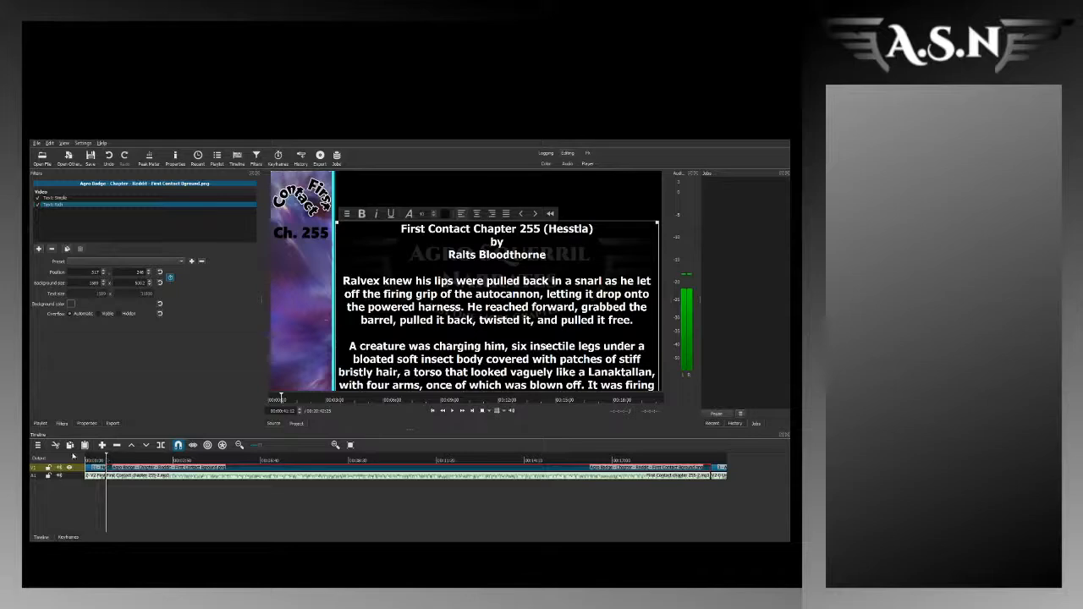
left_click(73, 459)
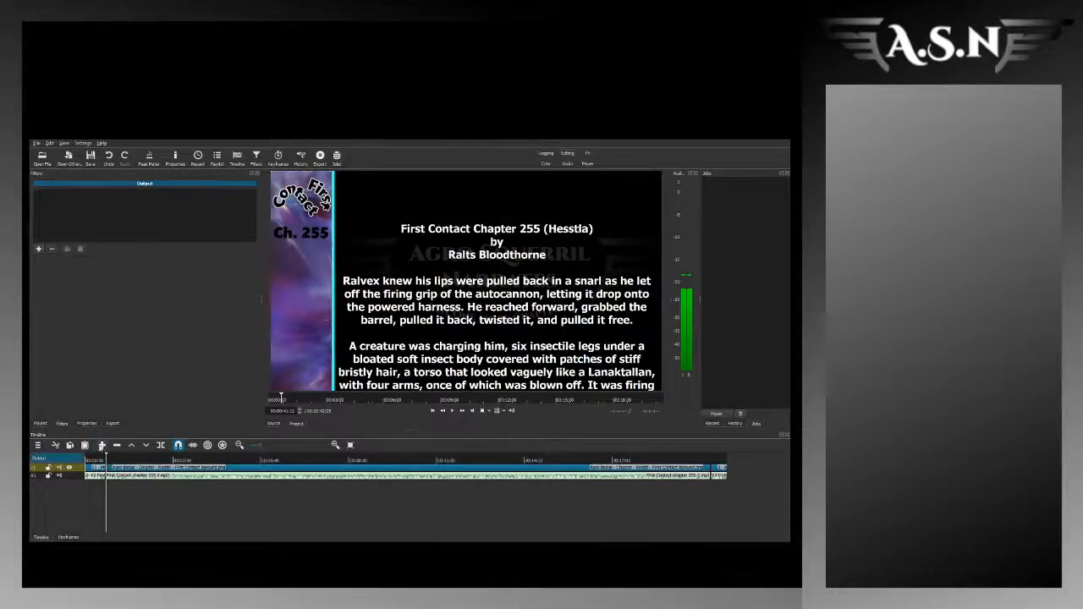
left_click(140, 460)
left_click(107, 459)
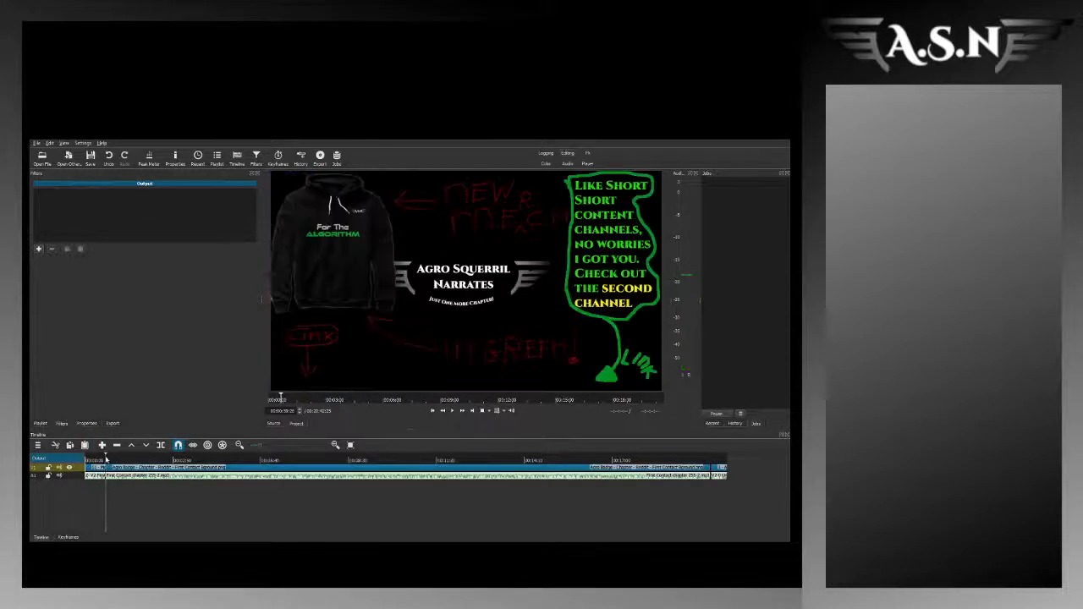
left_click(38, 249)
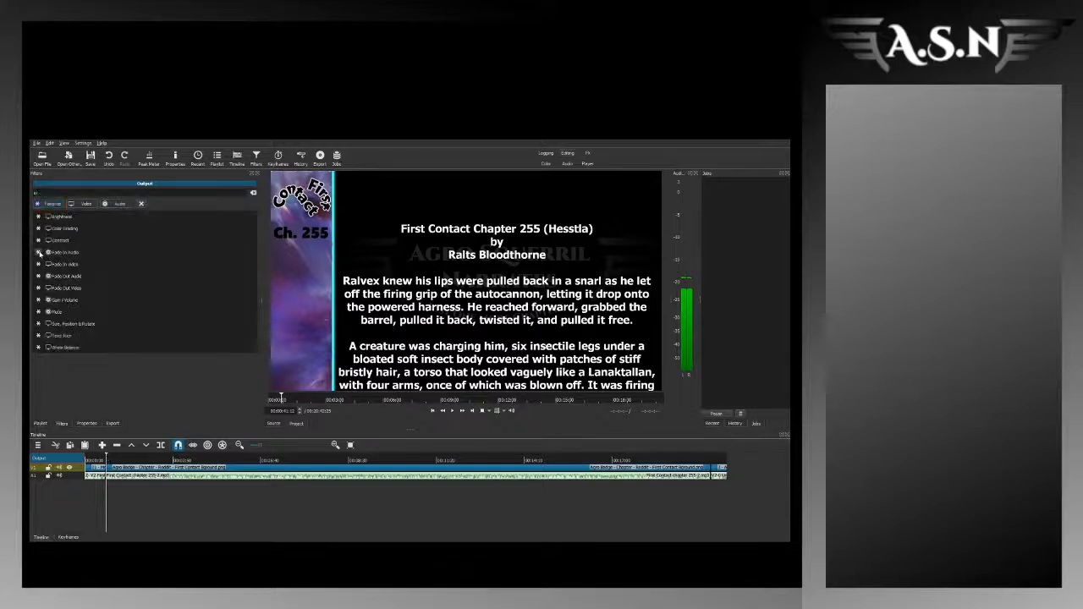
type("spec")
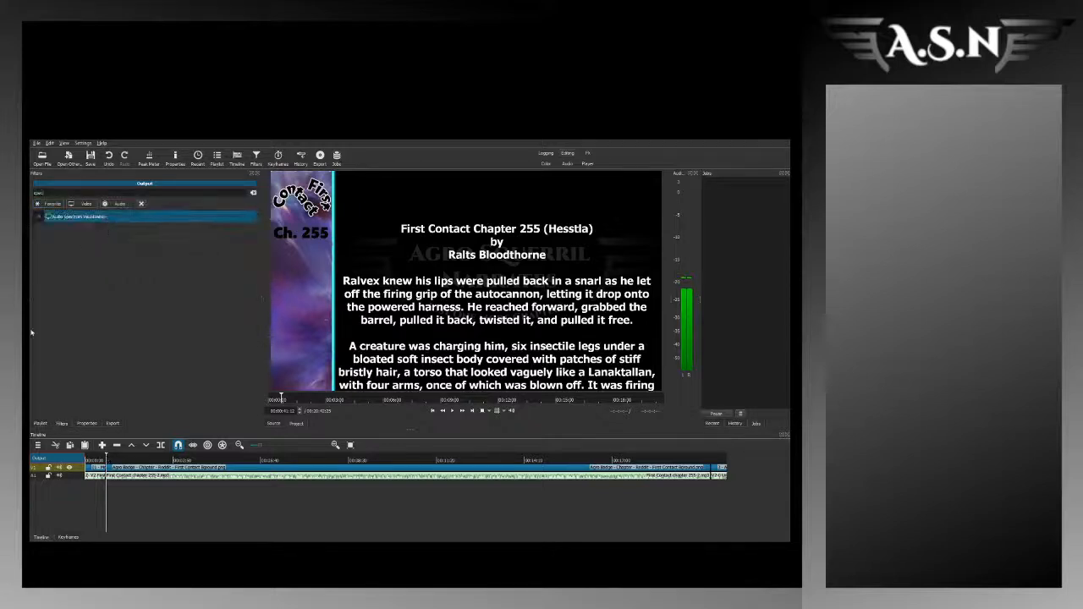
key("Return")
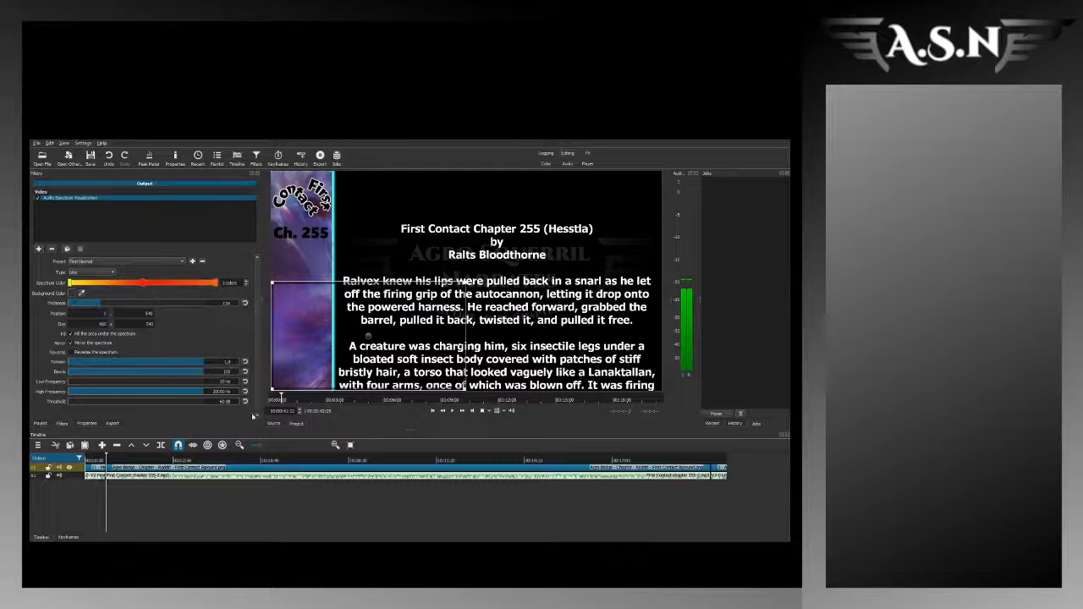
Step: Fit the spectrum into the purple strip below the chapter label, trim its filter to the story section from about 0:41, and check both ends
left_click(72, 538)
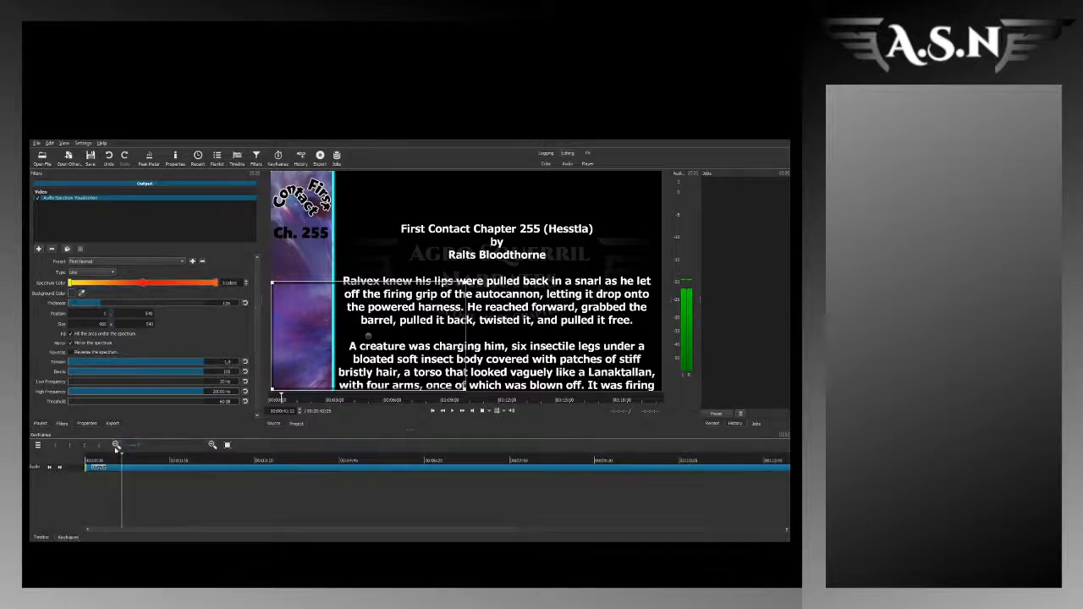
left_click(40, 537)
left_click(709, 457)
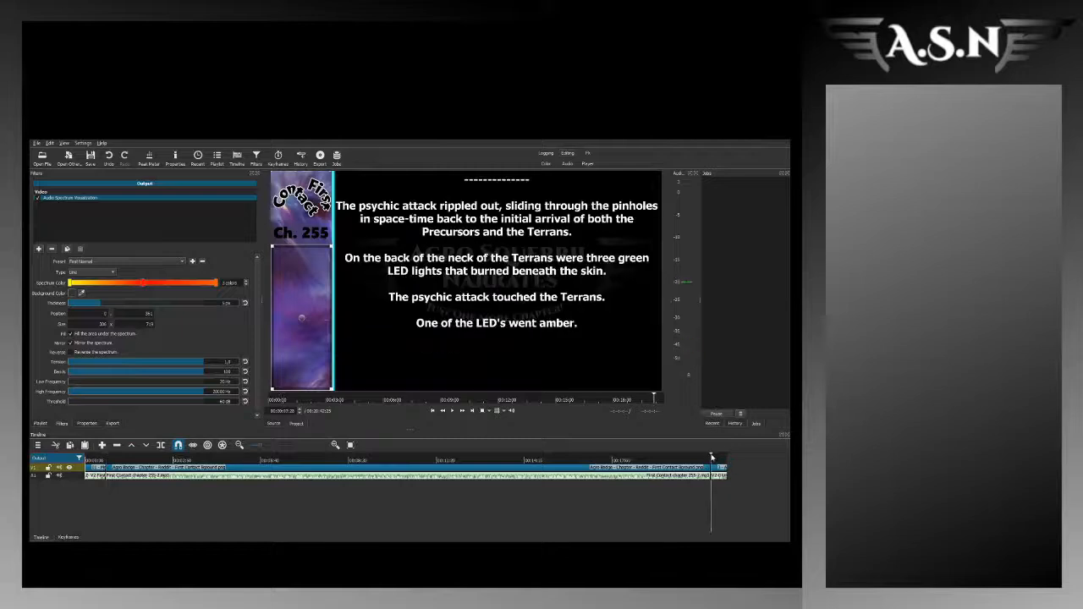
left_click(66, 537)
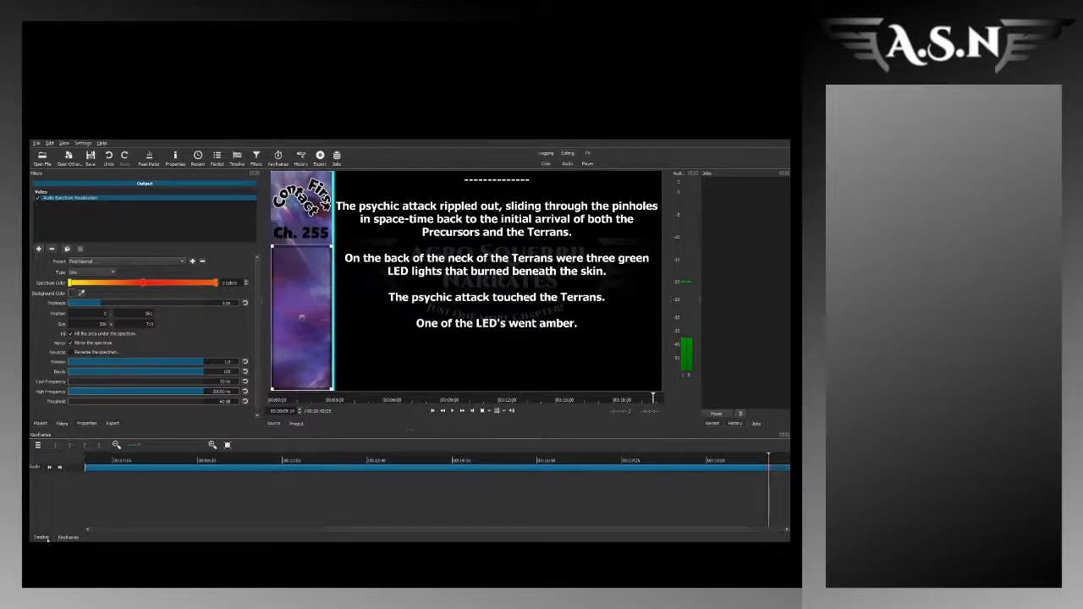
left_click(44, 537)
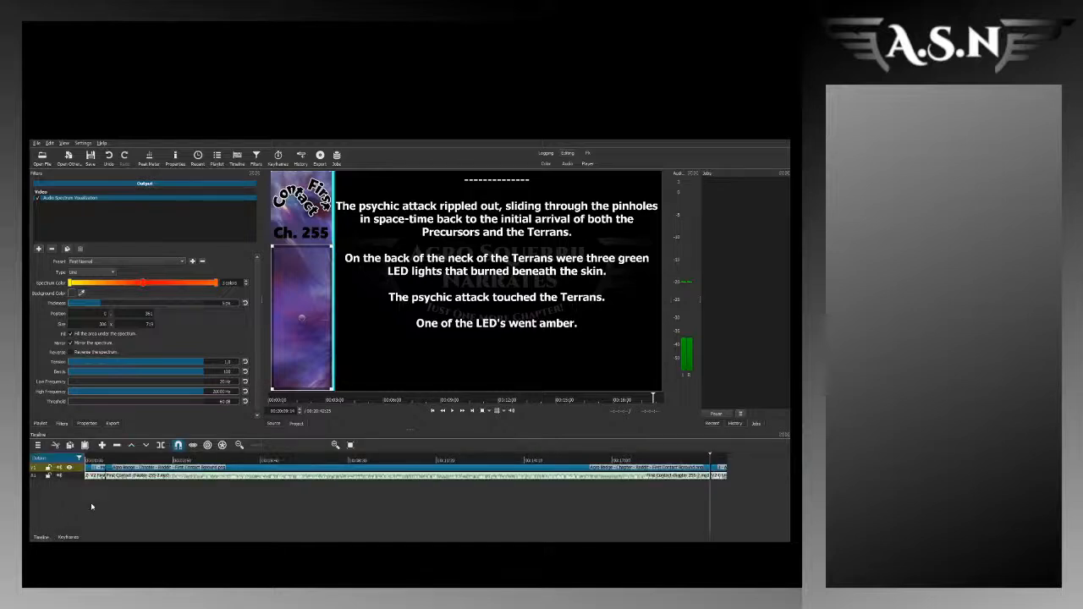
left_click(99, 460)
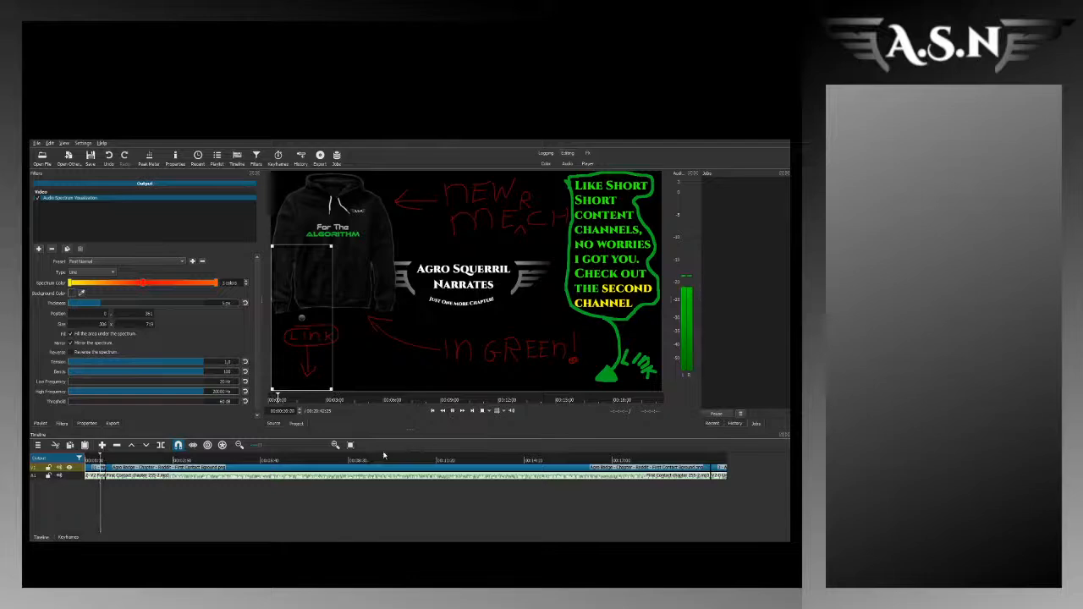
left_click(113, 460)
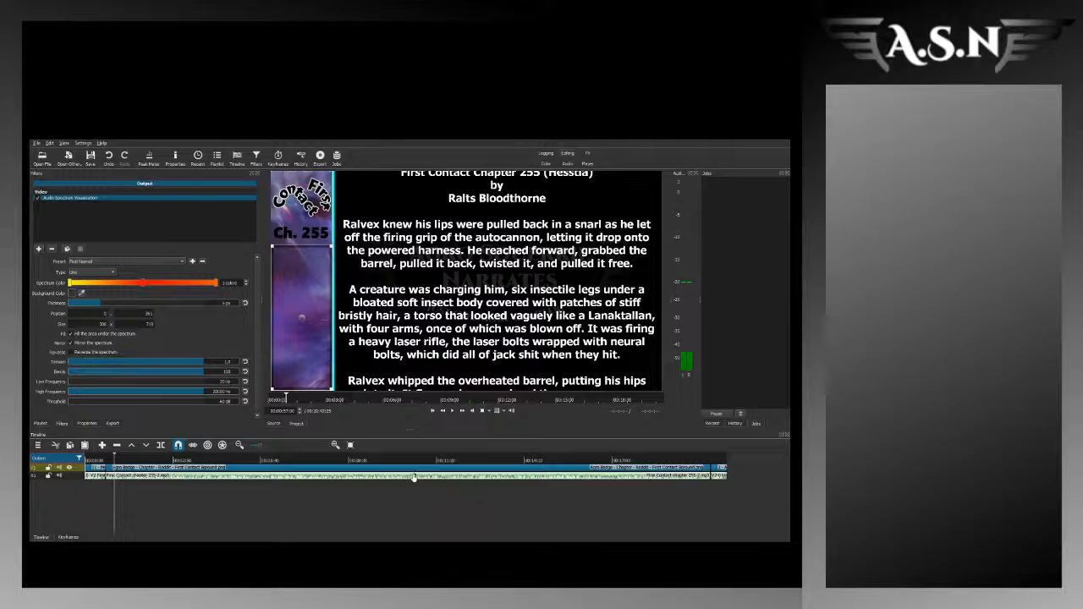
left_click(703, 458)
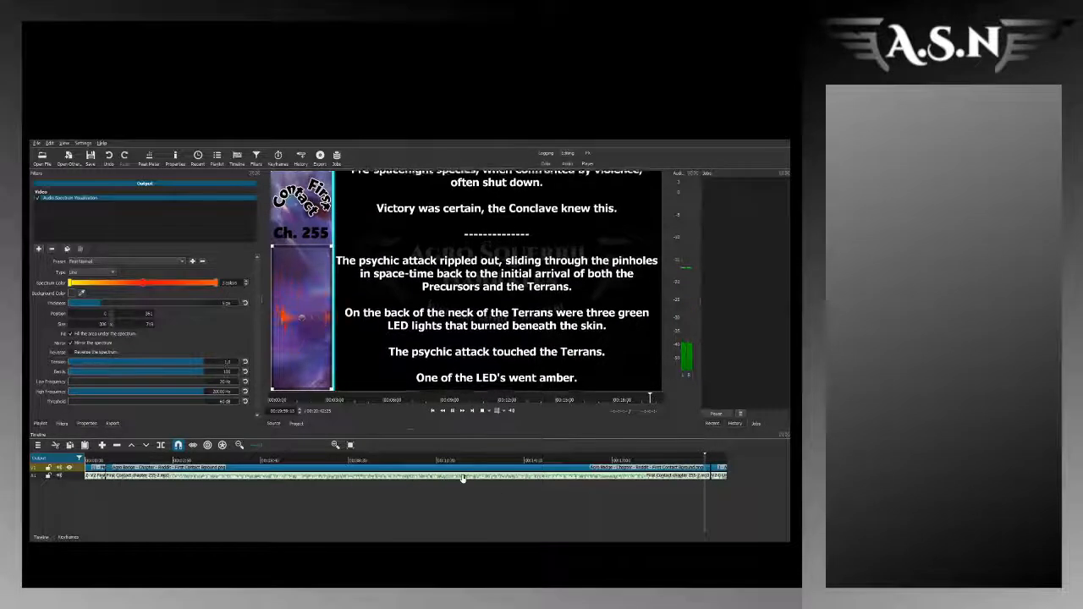
Step: Export the timeline as a video with the YouTube preset and as an MP3 with the custom Mp3_2 preset
left_click(108, 422)
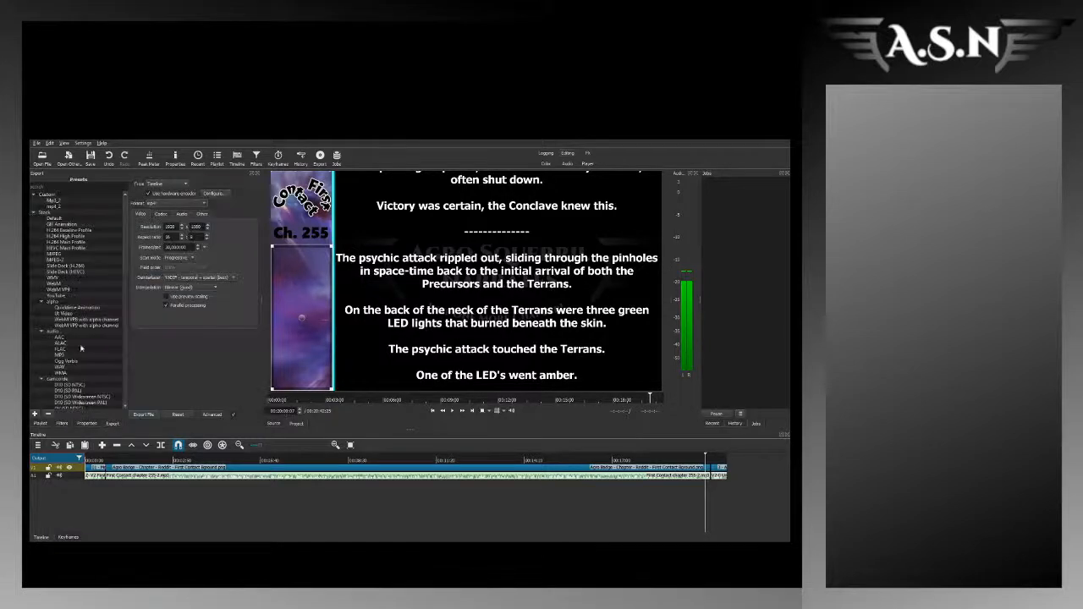
left_click(61, 297)
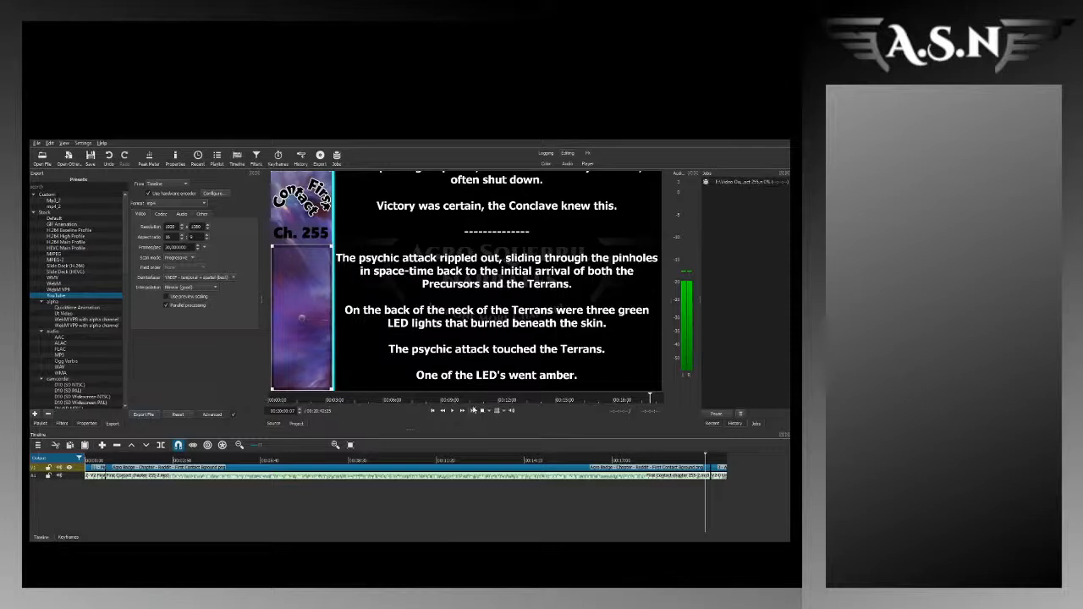
left_click(56, 200)
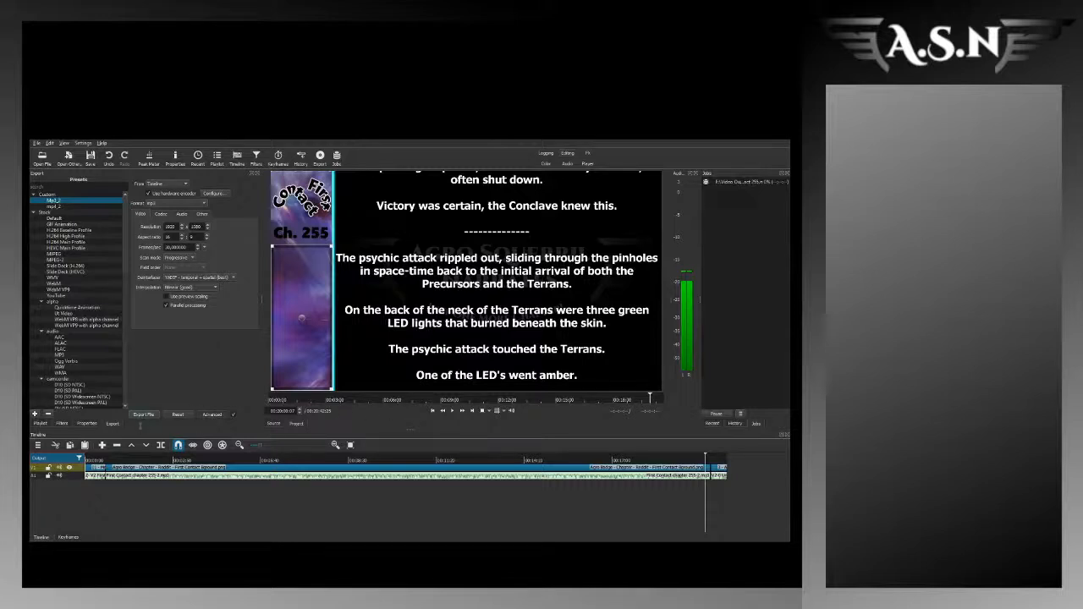
key("Return")
Step: Save the chapter 255 project and close it
key("ctrl+s")
key("ctrl+w")
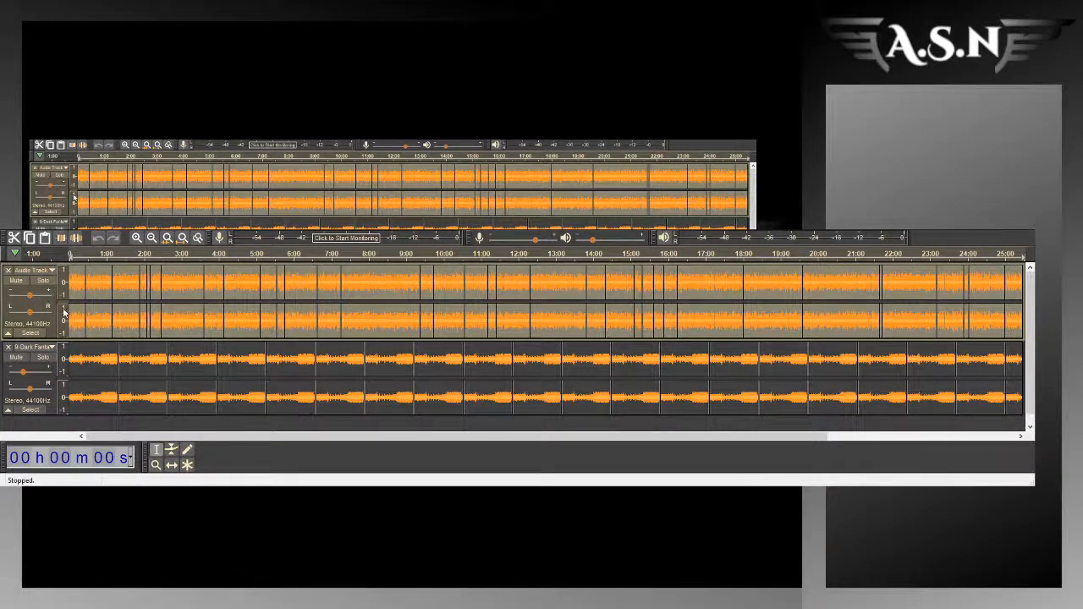
Step: Switch to Audacity, lower the music track's gain to -20 dB while playing from 0:08, and check the balance with the narration near 22:05
left_click(95, 311)
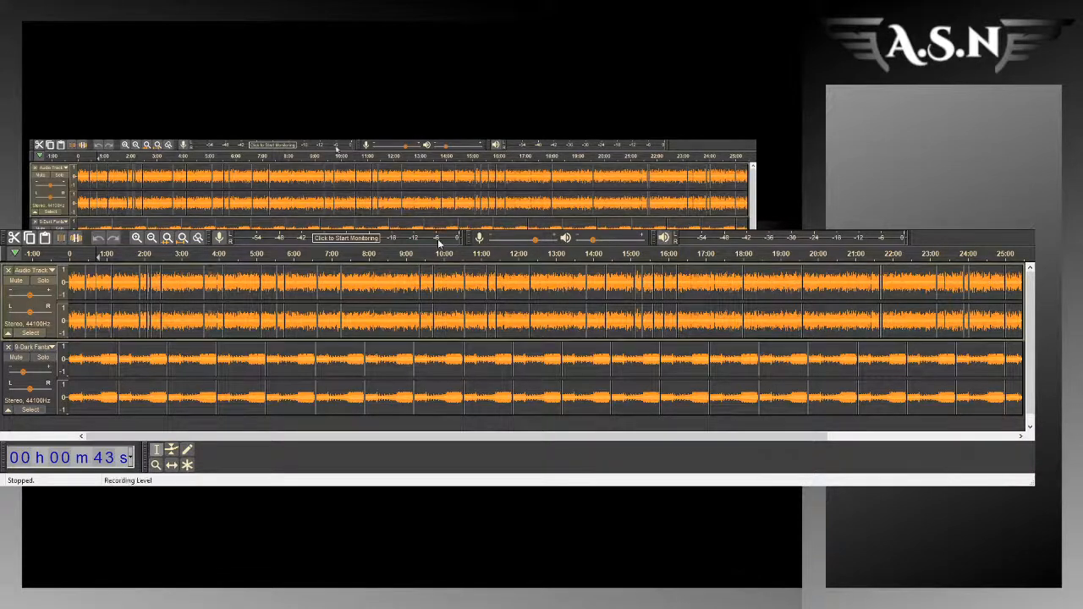
left_click(76, 314)
key("space")
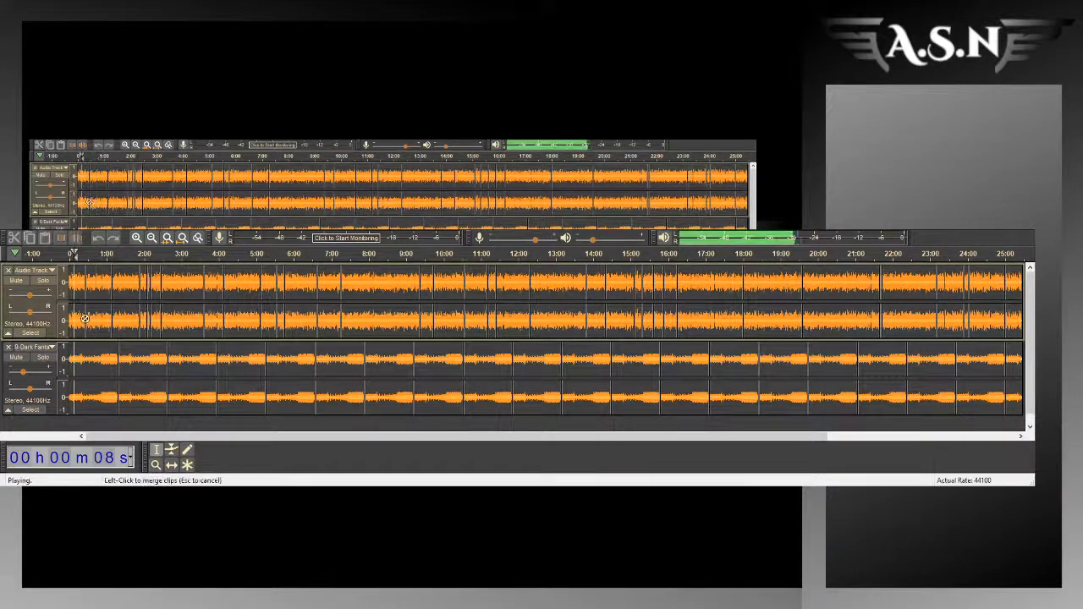
left_click_drag(21, 377, 16, 377)
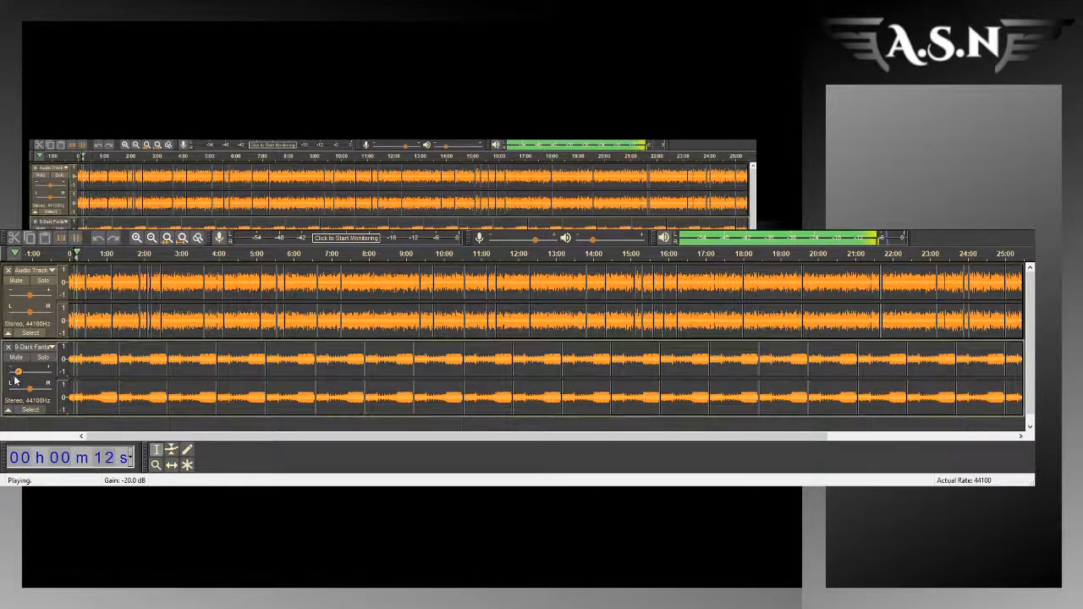
key("space")
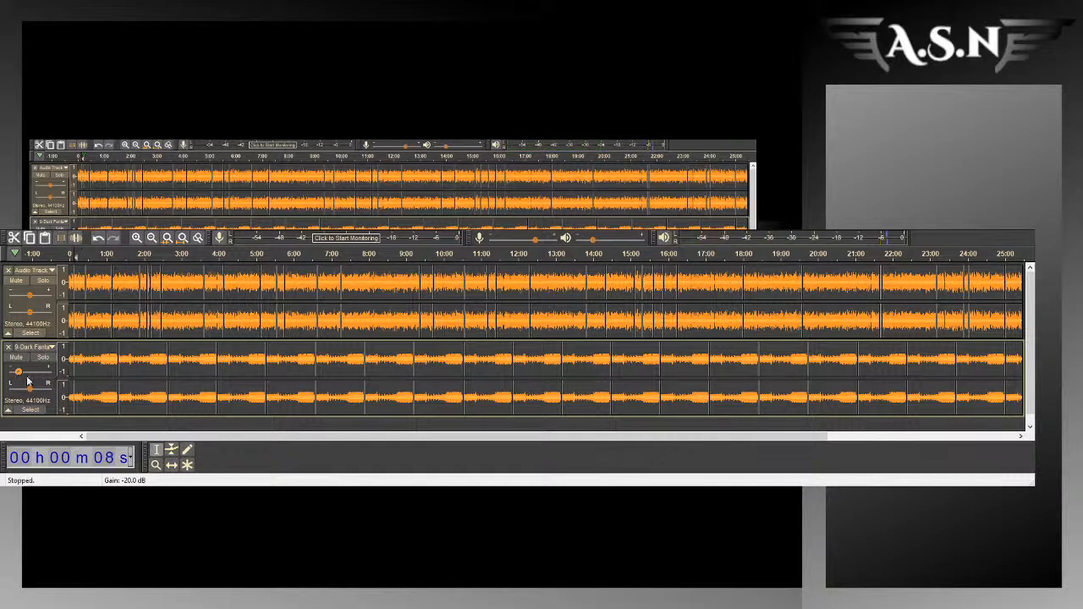
left_click(891, 381)
key("space")
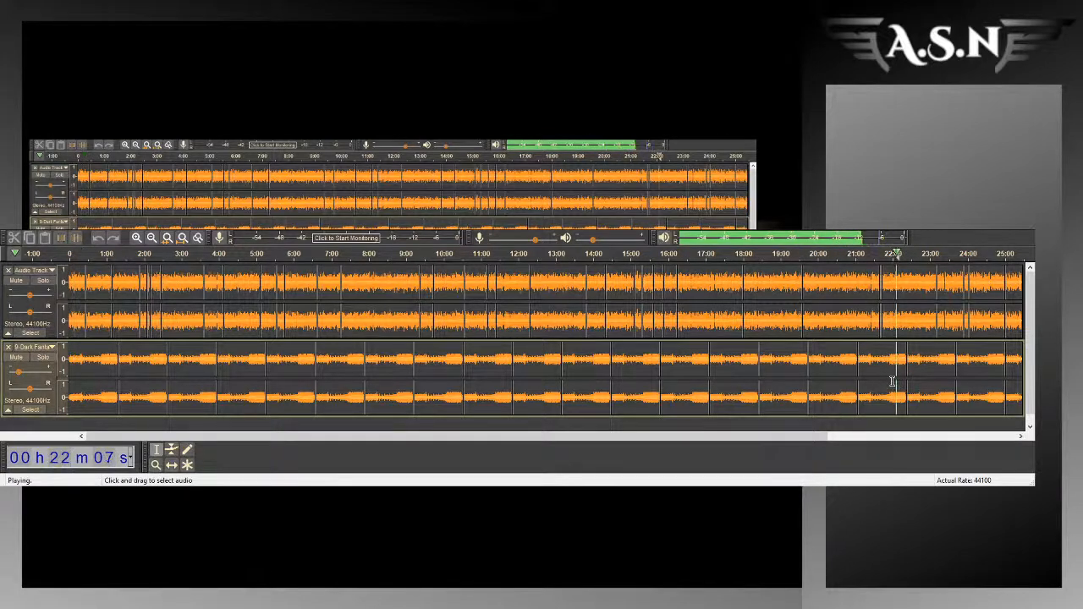
key("space")
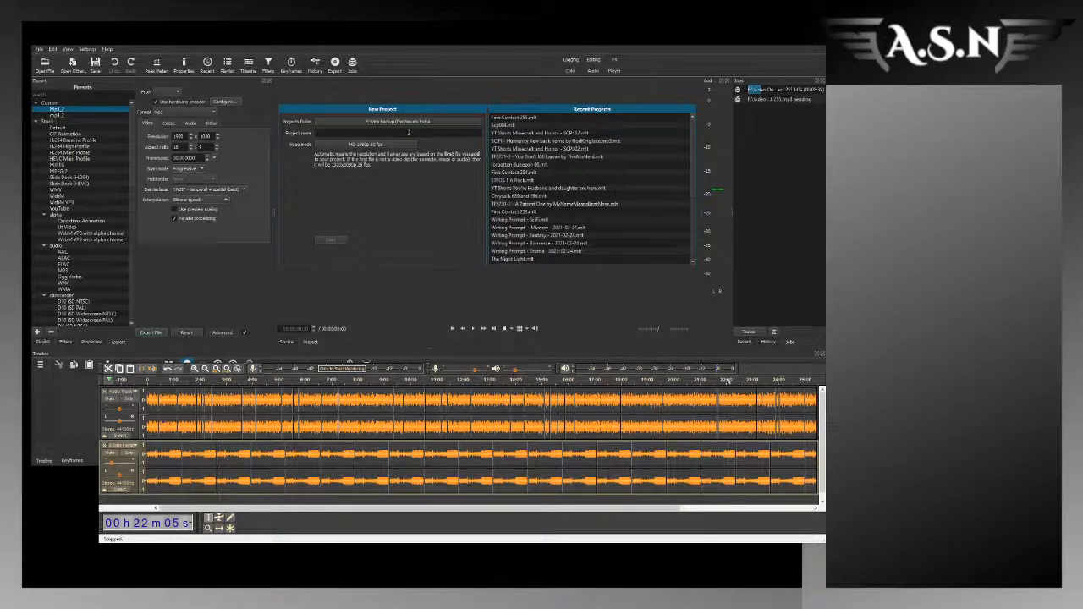
Step: Switch back to Shotcut and create a new project named "Hus 17"
type("Hus 17")
left_click(331, 243)
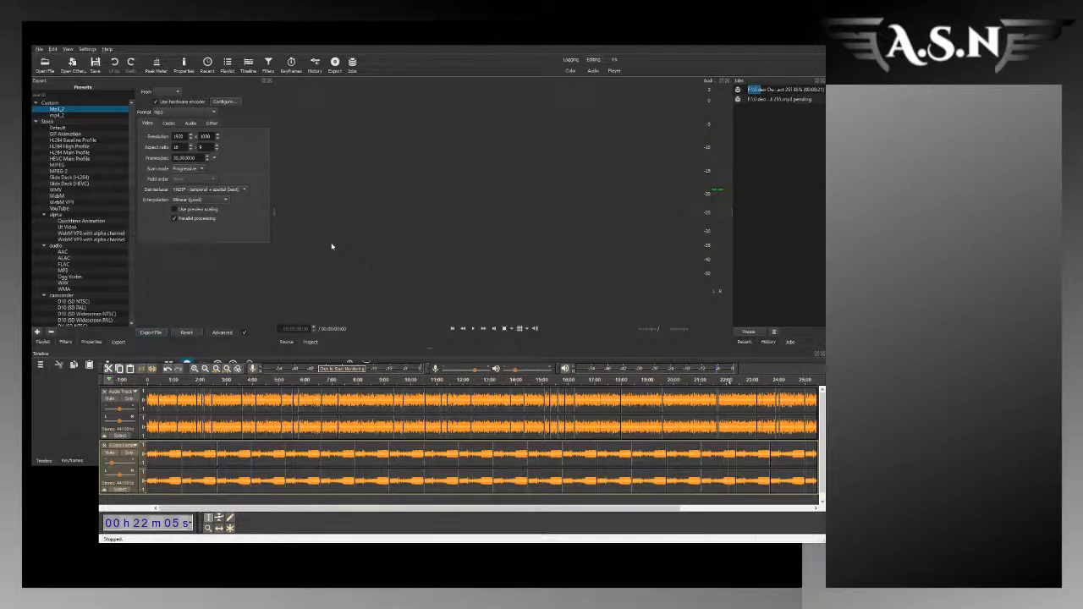
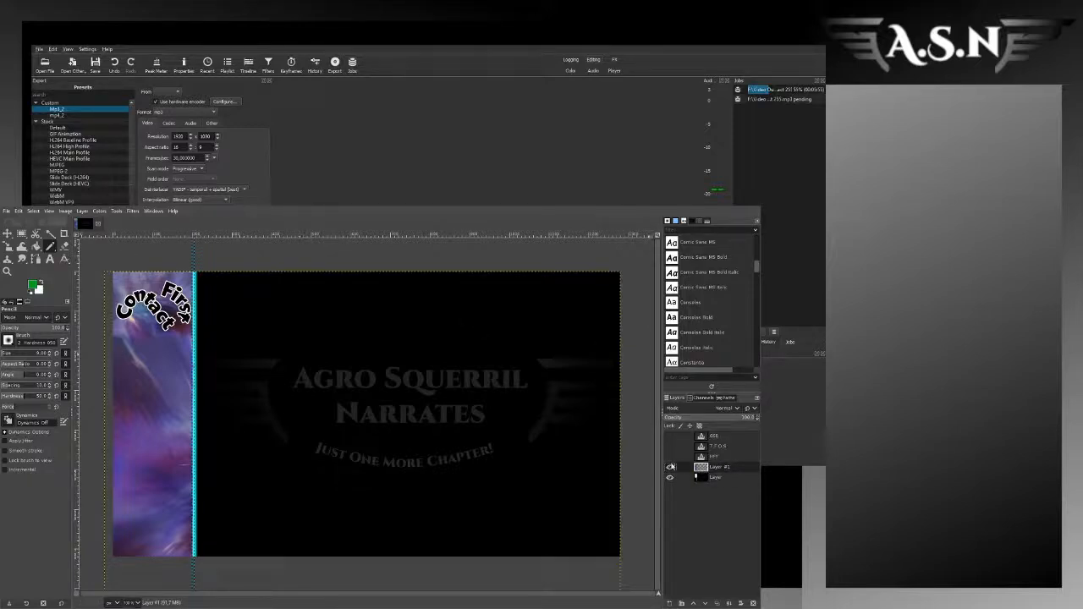
Step: Toggle the visibility of Layer #1 to compare the sidebar with and without the First Contact artwork
left_click(670, 467)
left_click(670, 467)
left_click(670, 468)
left_click(670, 468)
left_click(670, 469)
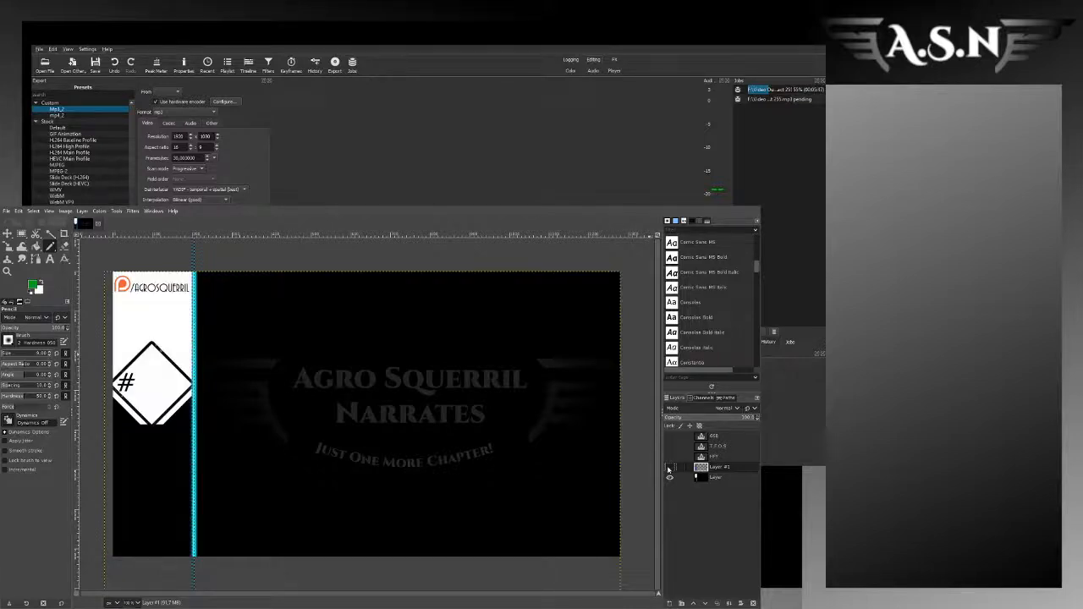
left_click(670, 467)
left_click(670, 467)
left_click(670, 468)
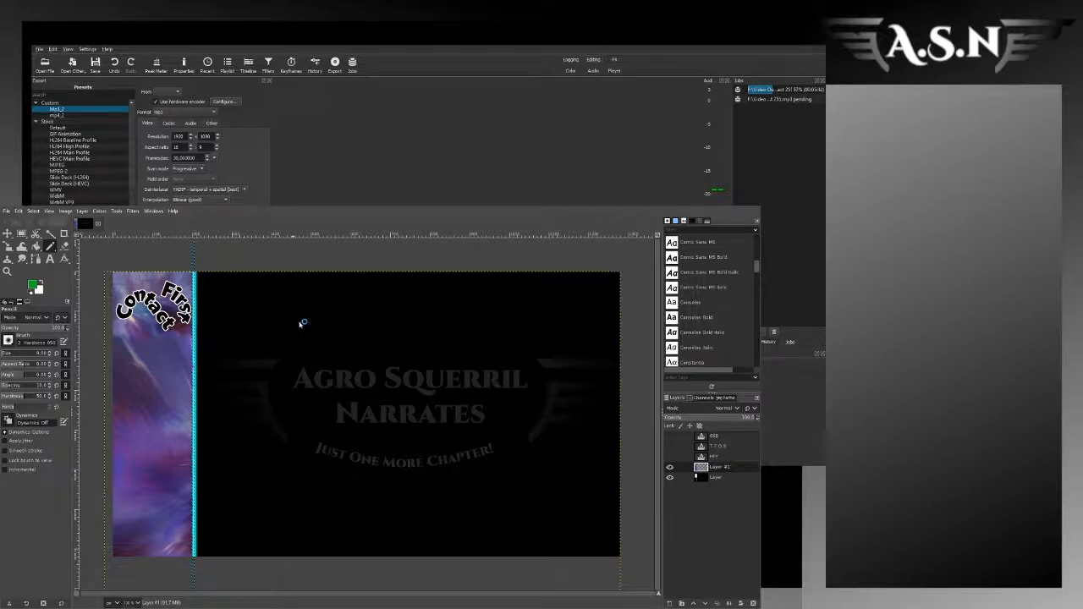
double_click(328, 321)
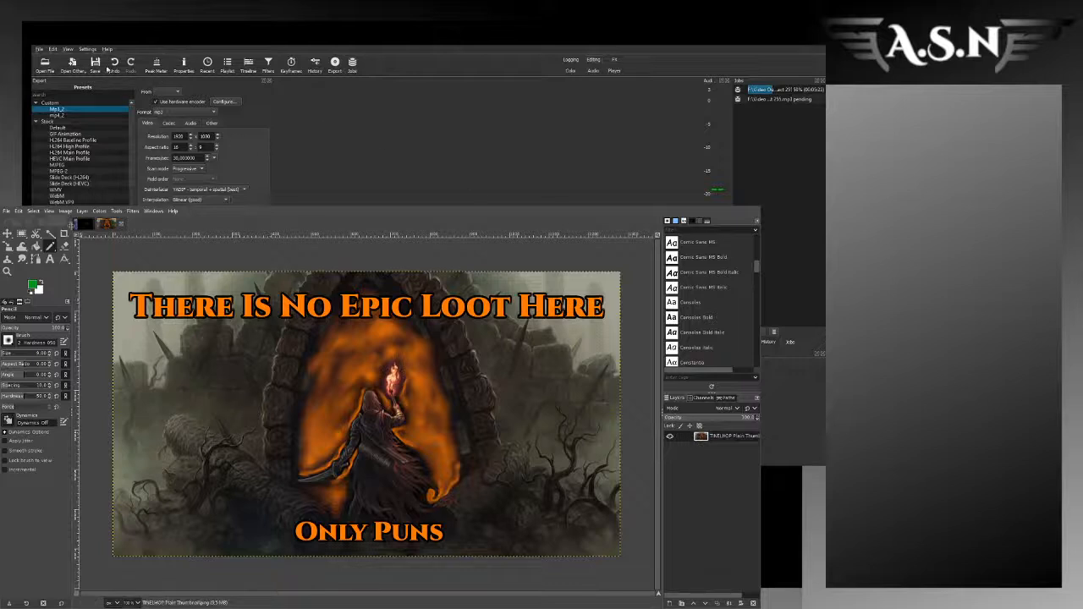
left_click(21, 234)
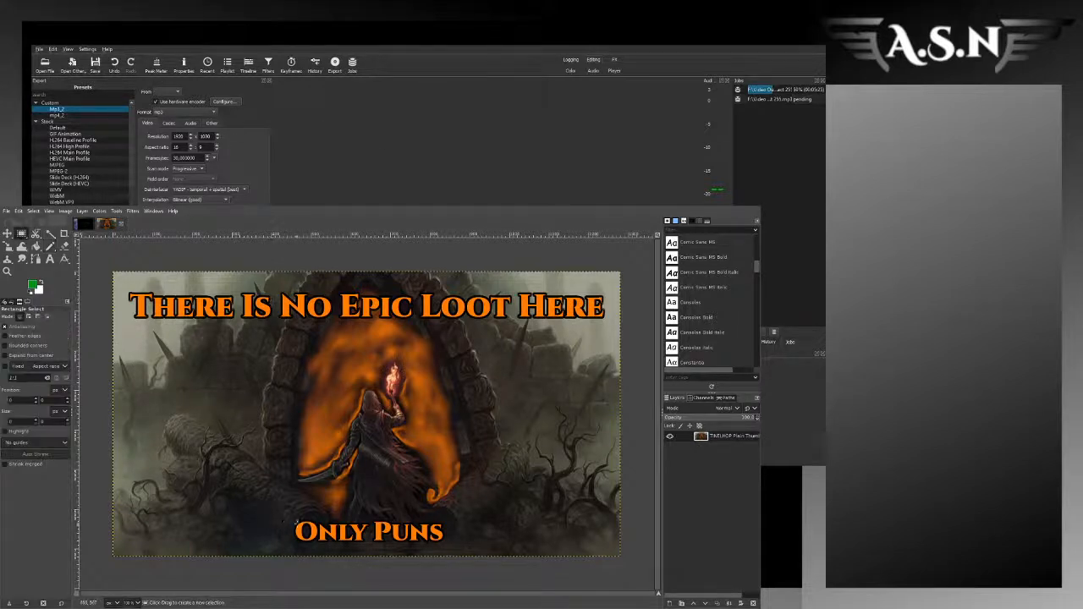
left_click_drag(295, 522, 458, 325)
left_click_drag(304, 440, 296, 440)
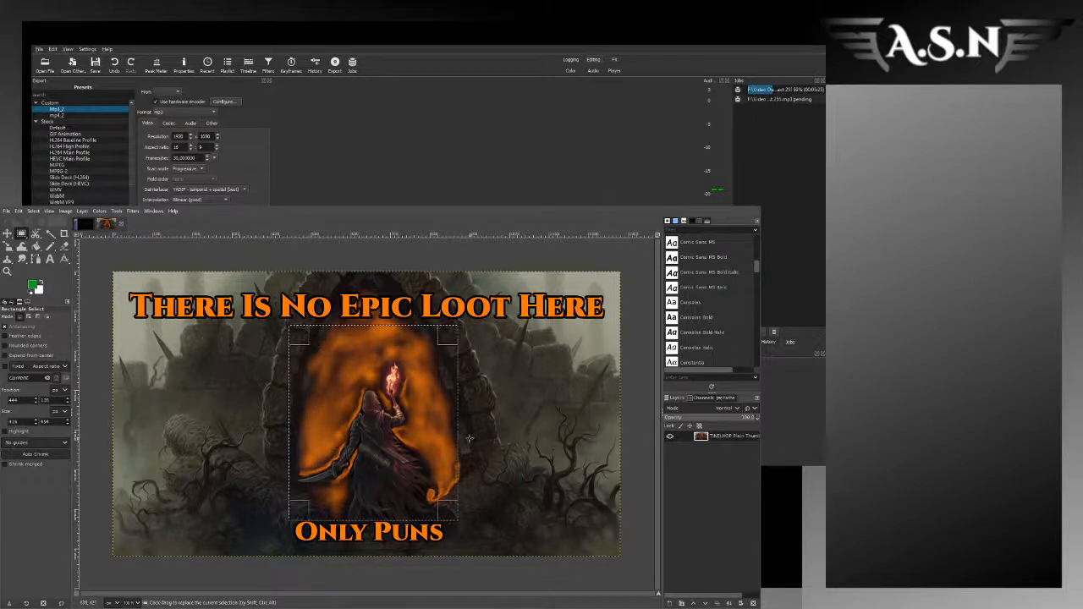
left_click_drag(460, 438, 451, 439)
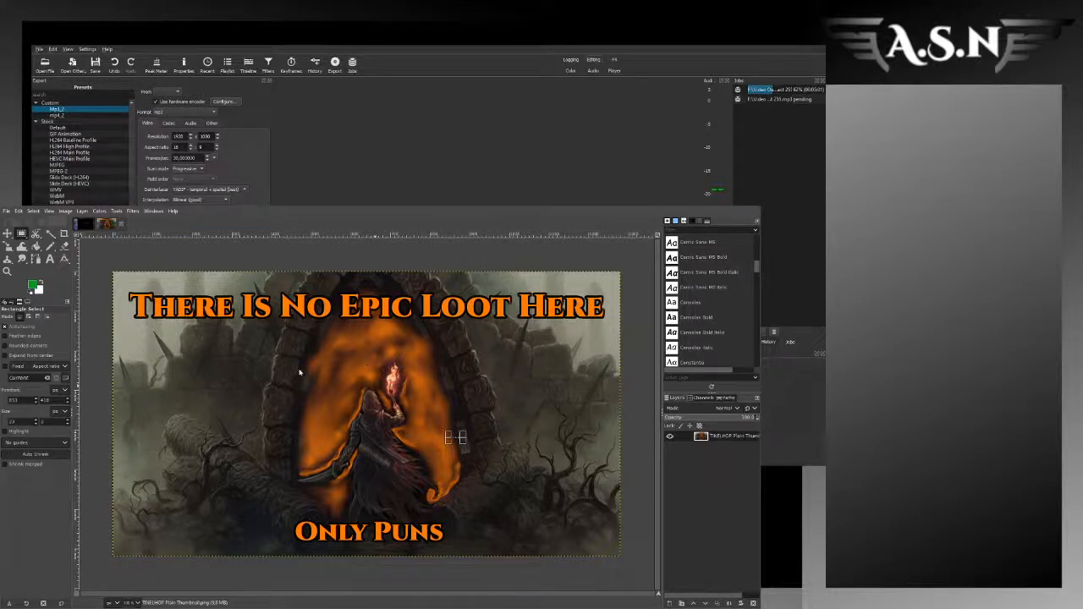
Step: Close the flattened thumbnail and open the layered "There Is No Epic Loot Here" chapter 140 thumbnail instead
left_click(465, 470)
left_click(111, 225)
key("ctrl+w")
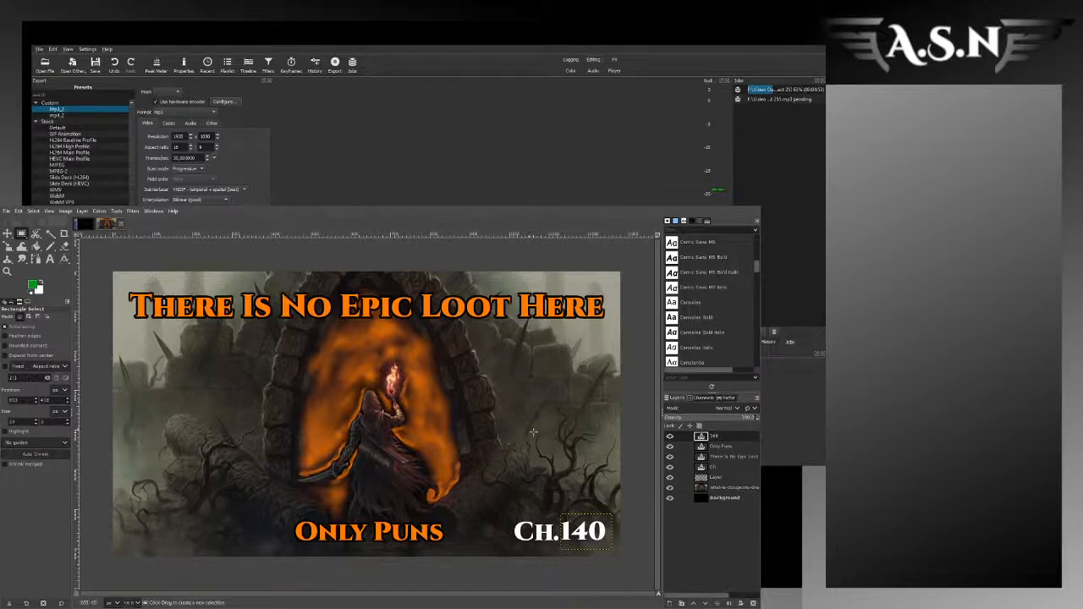
Step: Hide the chapter number, "Only Puns", title and "Ch." text layers and the shadow layer so only the artwork shows
left_click(670, 437)
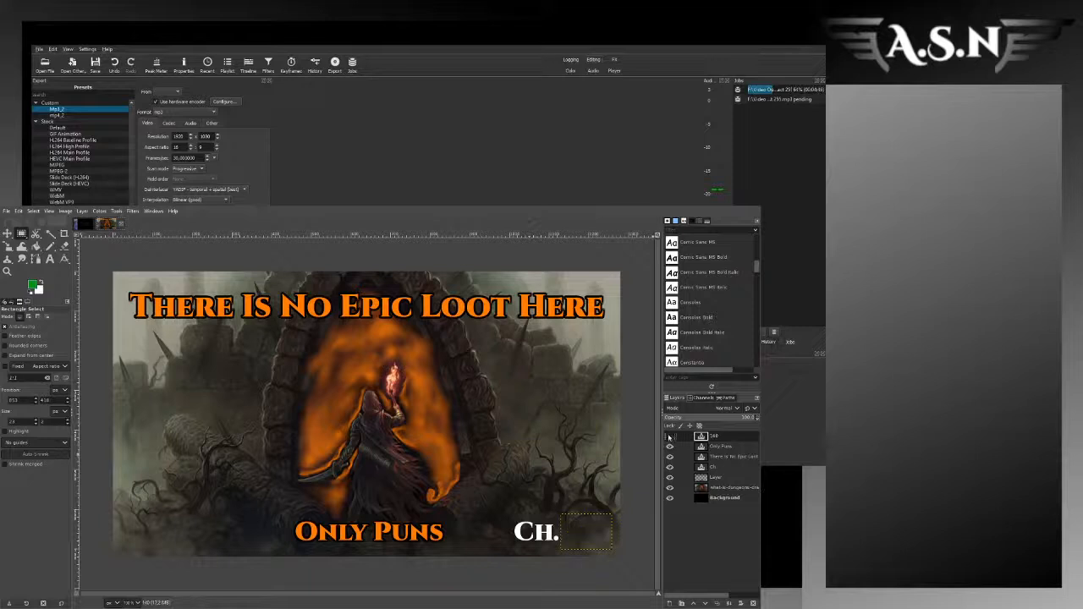
left_click(670, 437)
left_click(670, 436)
left_click(670, 447)
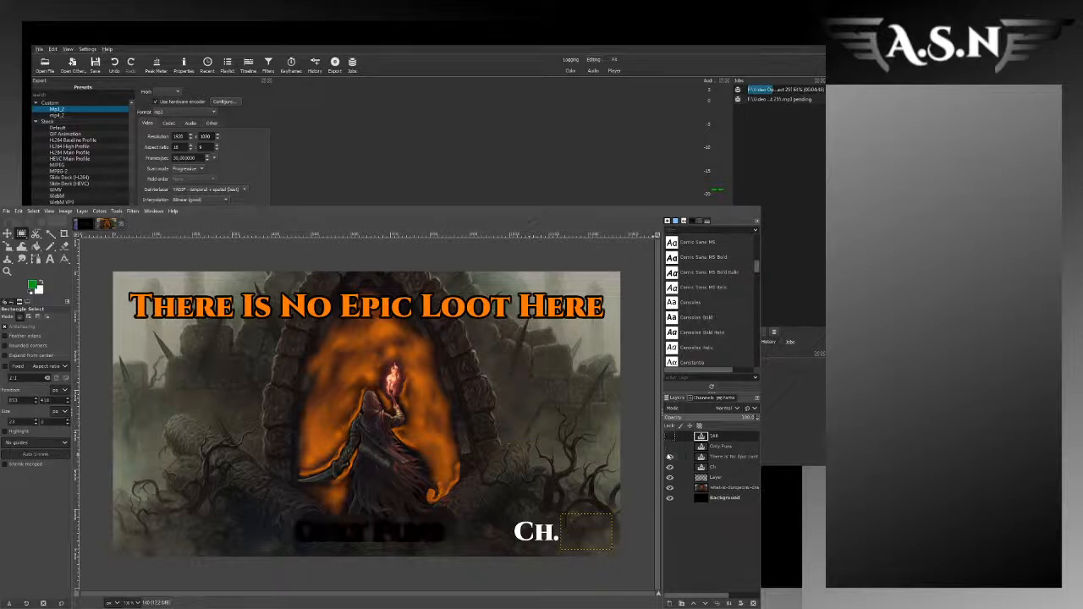
left_click(670, 457)
left_click(671, 478)
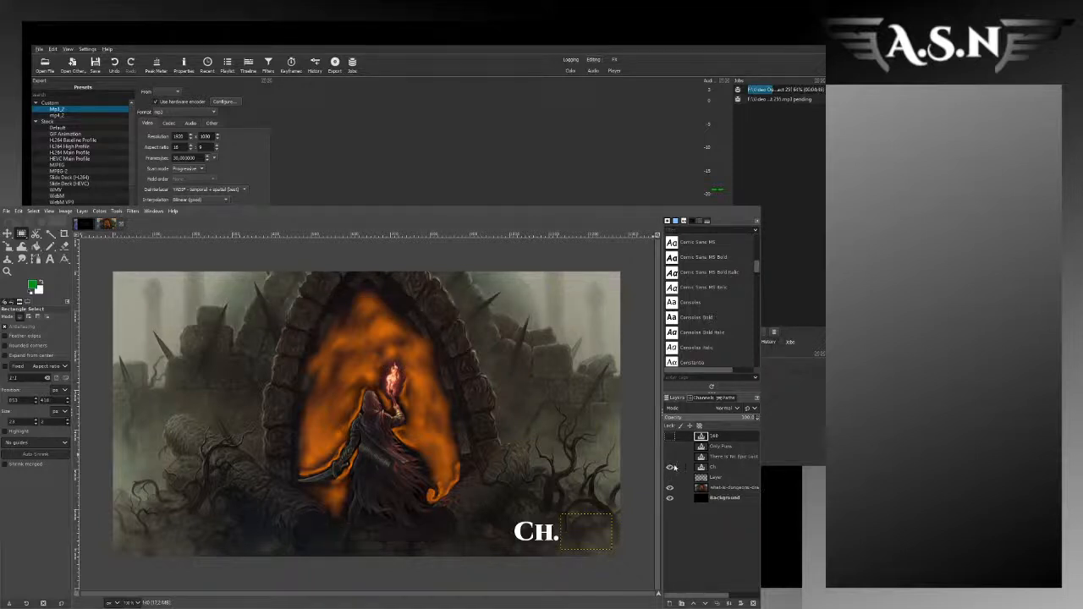
left_click(670, 468)
Step: Copy the full stone arch with the hooded figure from the artwork layer and paste it into the sidebar image
left_click(719, 488)
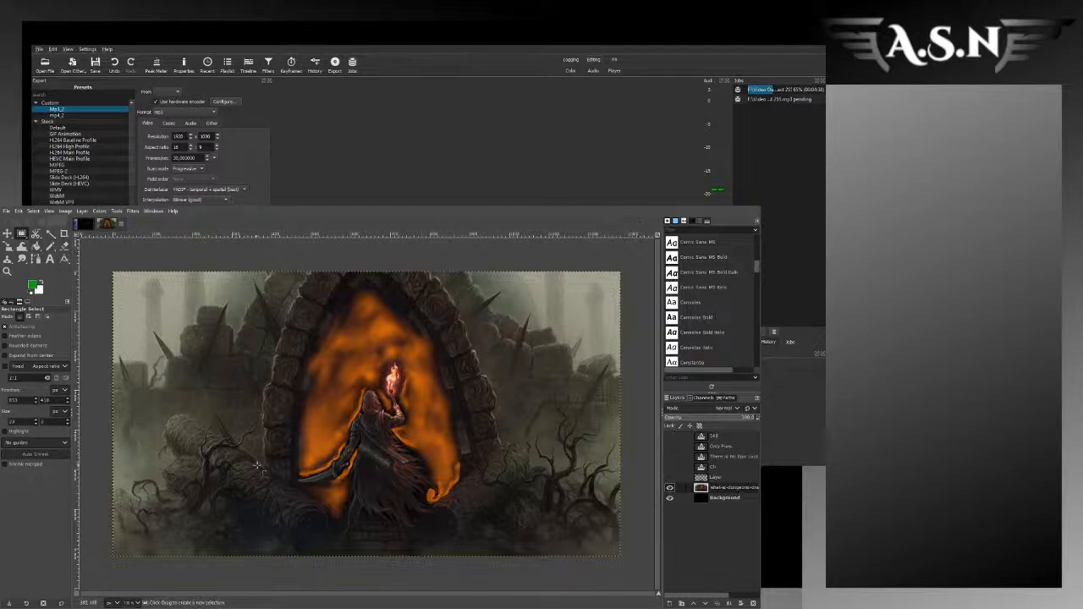
left_click_drag(271, 548, 489, 272)
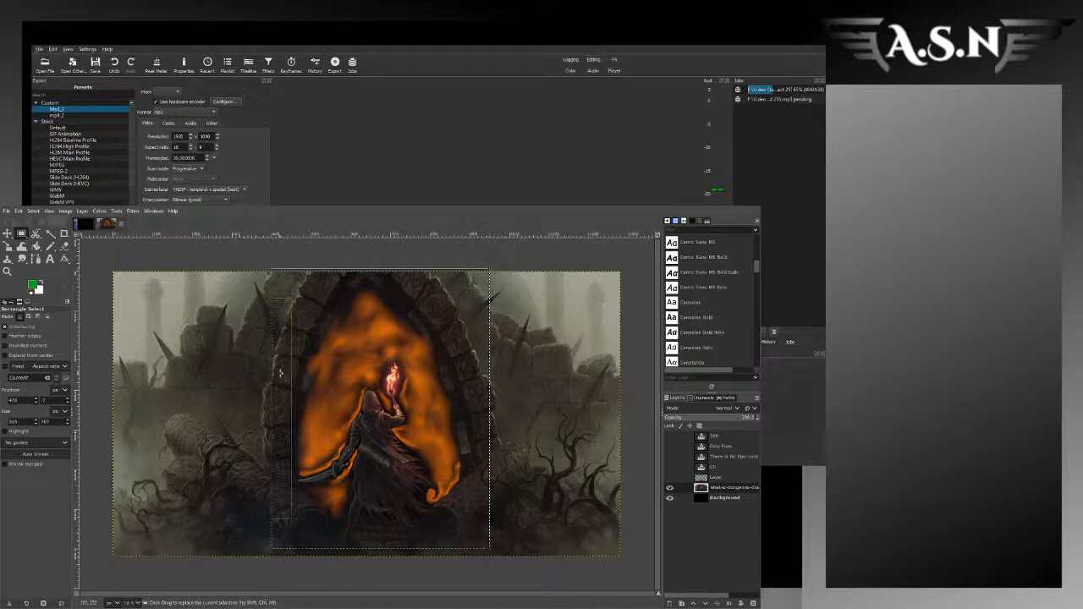
left_click_drag(487, 404, 501, 409)
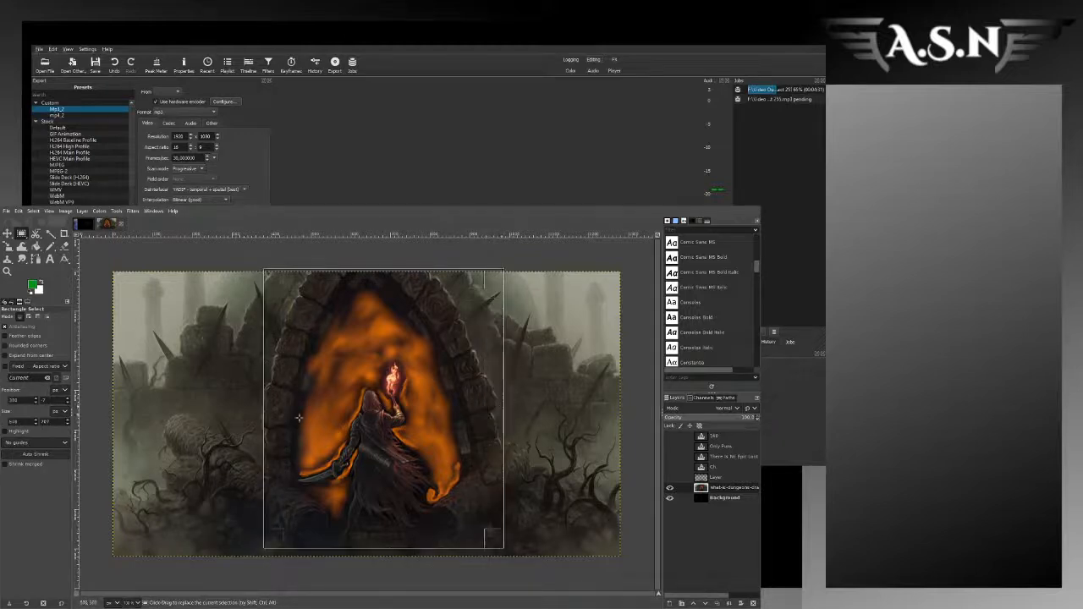
left_click_drag(274, 422, 269, 422)
key("ctrl+c")
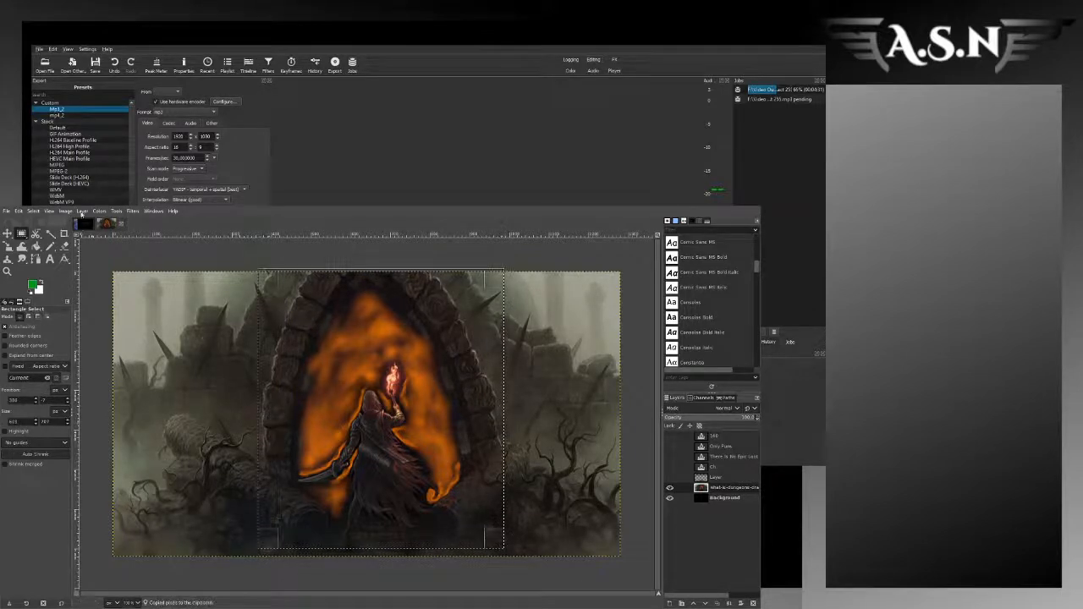
left_click(85, 223)
key("ctrl+v")
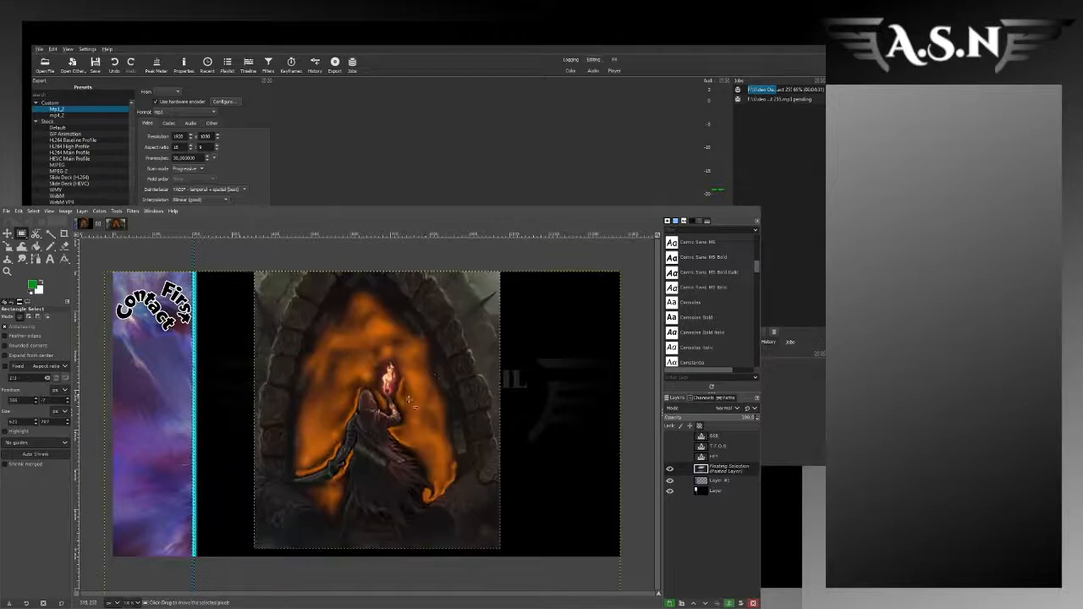
Step: Scale the pasted arch artwork to about 219 px wide, place it over the sidebar's upper middle, and anchor it
key("shift+s")
left_click(433, 385)
left_click_drag(468, 323, 172, 354)
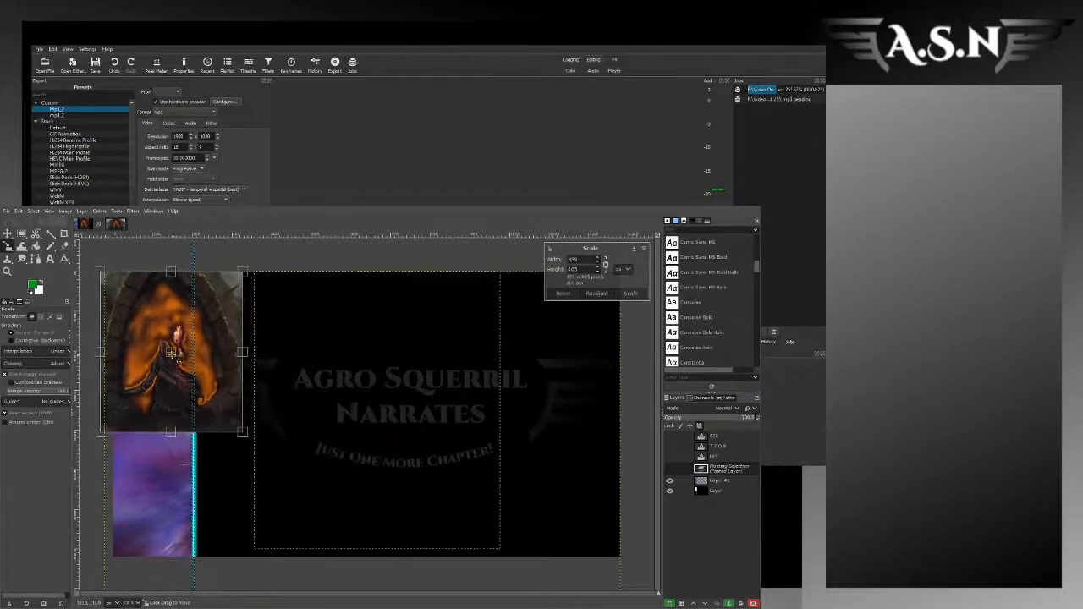
left_click_drag(254, 362, 149, 367)
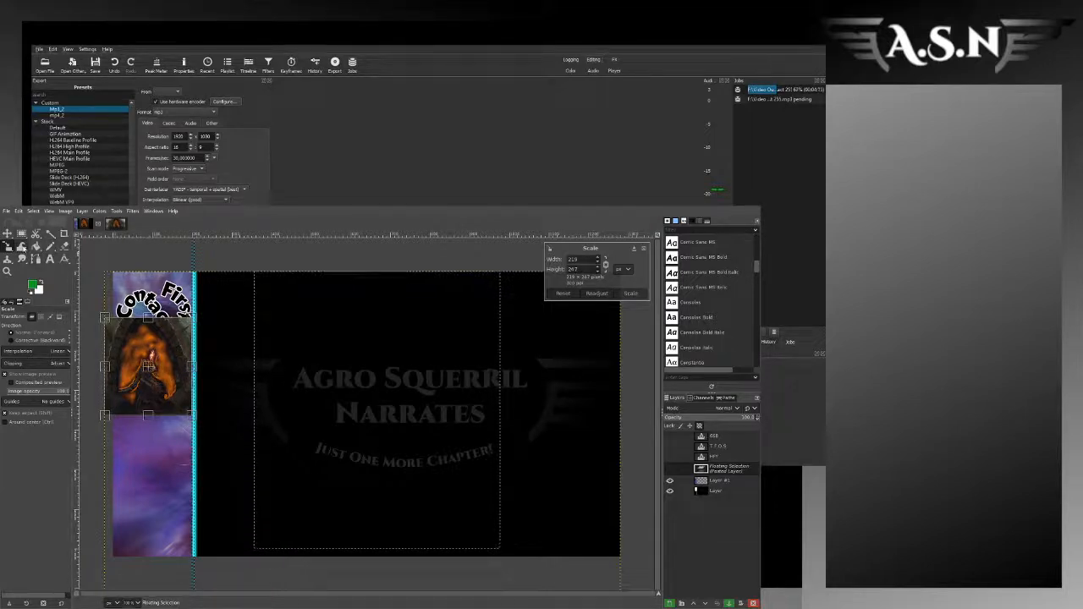
scroll(123, 320, "up", 3)
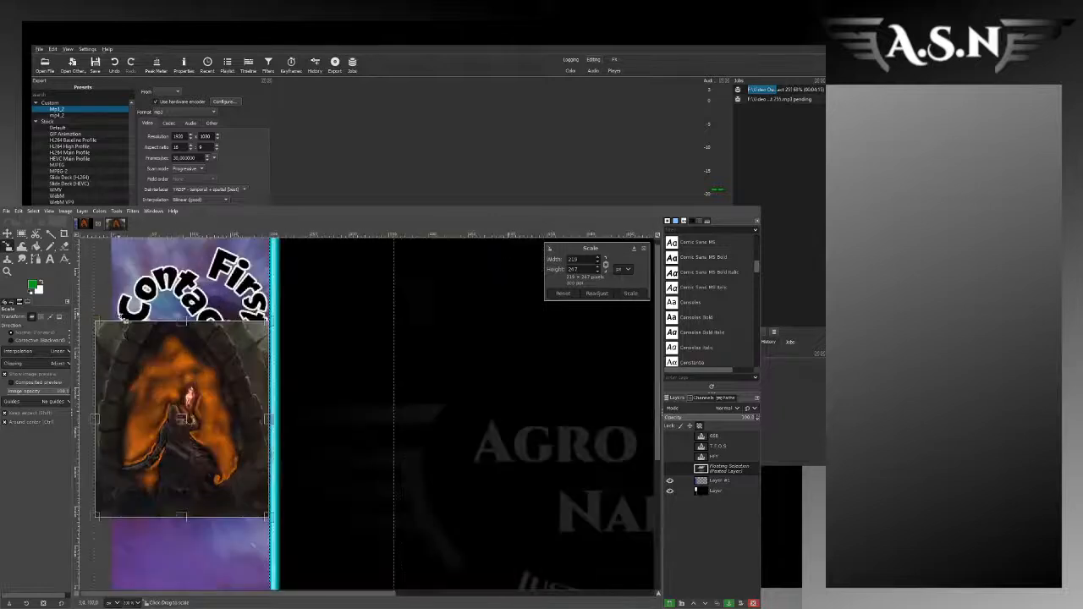
left_click_drag(213, 472, 215, 474)
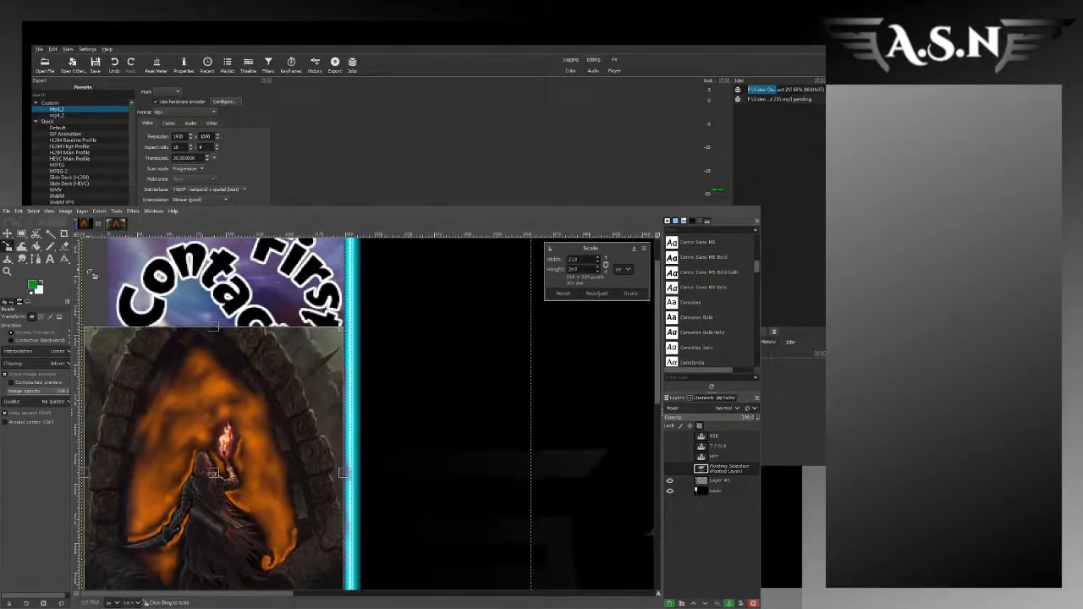
left_click(22, 234)
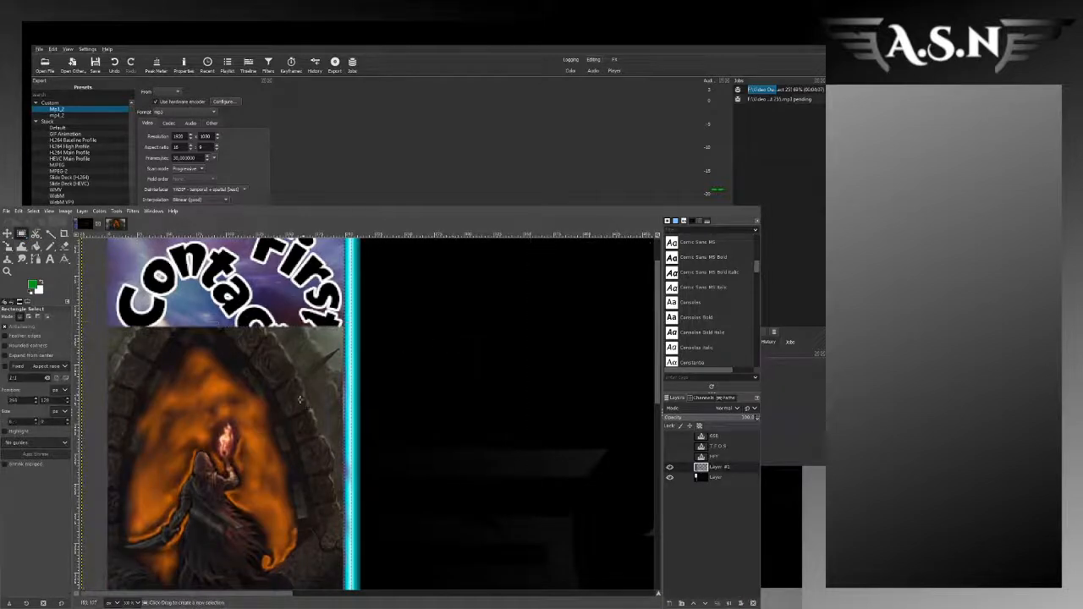
Step: Copy a thin full-width strip from the arch artwork's top edge and paste it directly above to extend the background
scroll(287, 418, "down", 2)
scroll(244, 364, "up", 2)
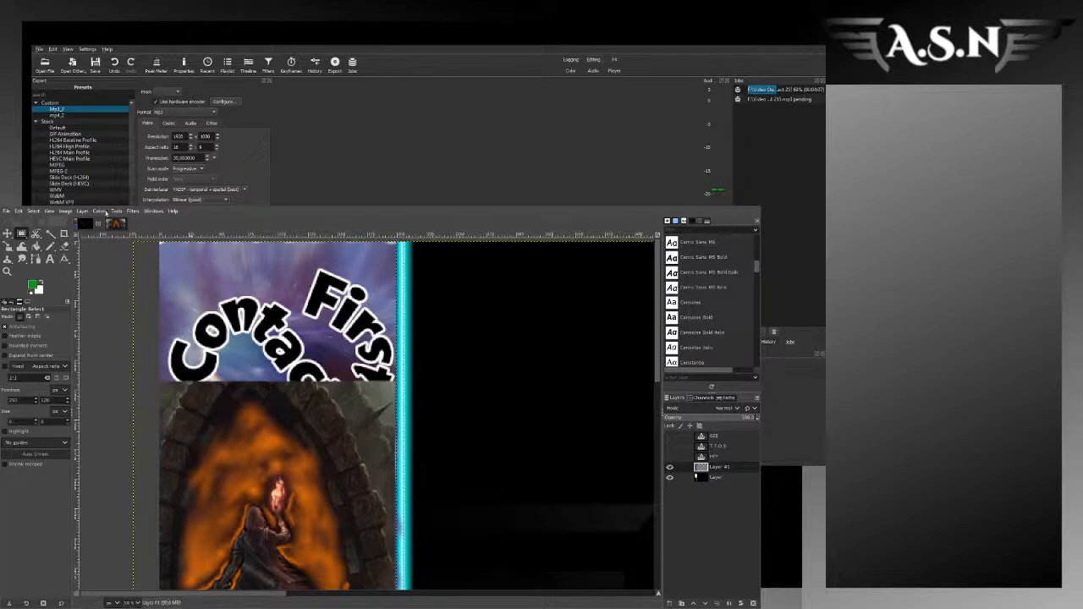
left_click(115, 223)
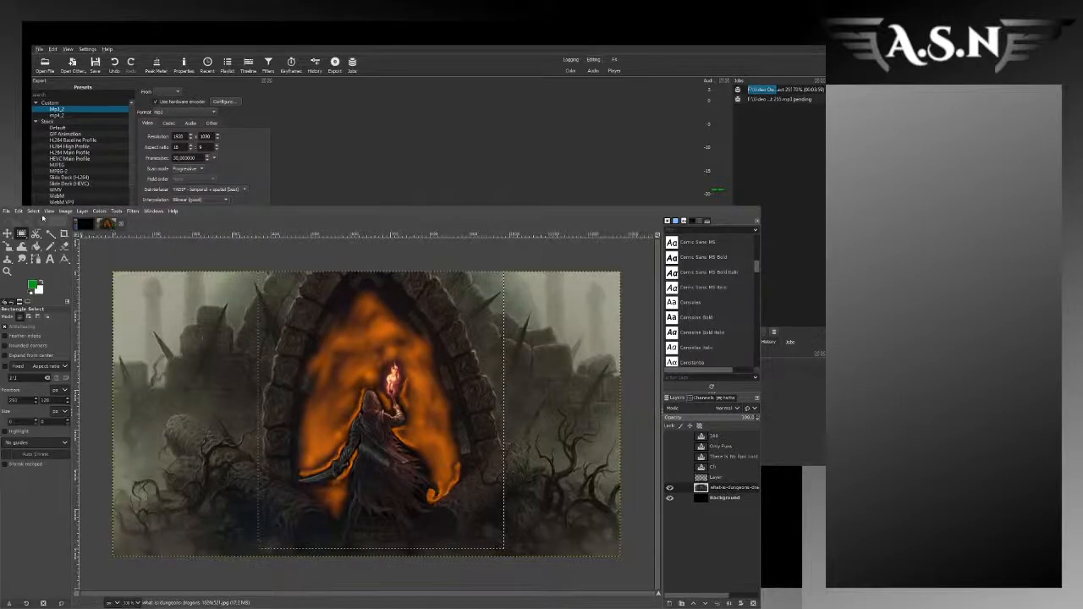
left_click(85, 223)
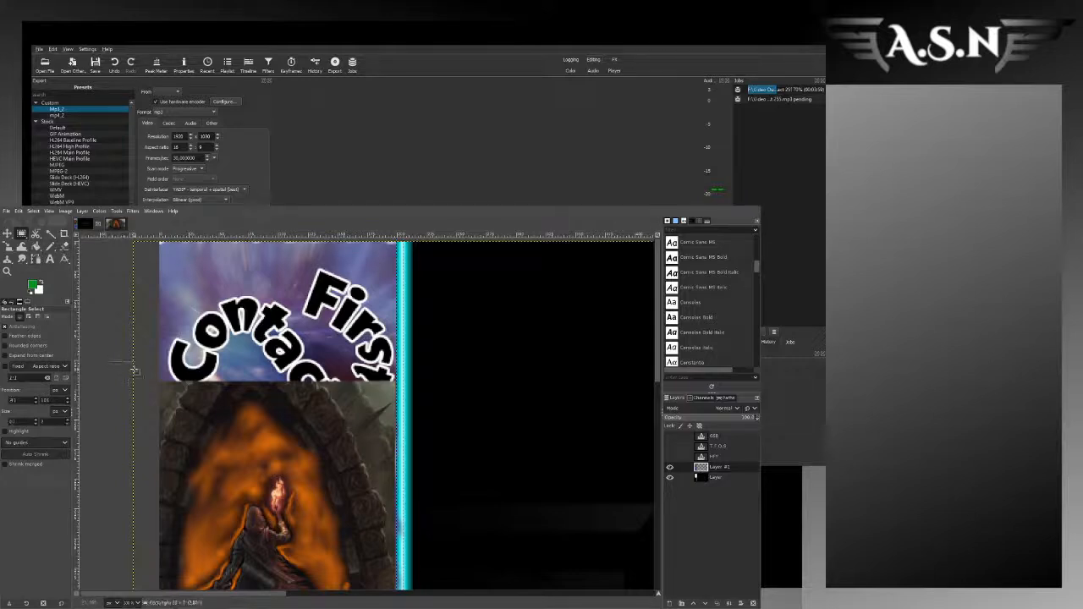
left_click_drag(105, 381, 419, 413)
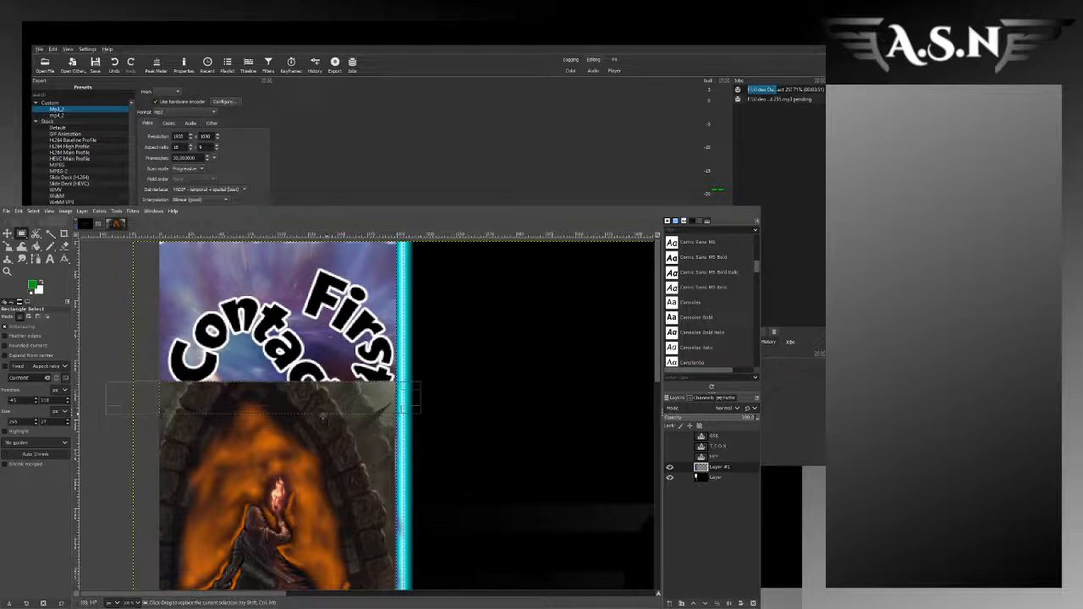
left_click_drag(290, 414, 297, 405)
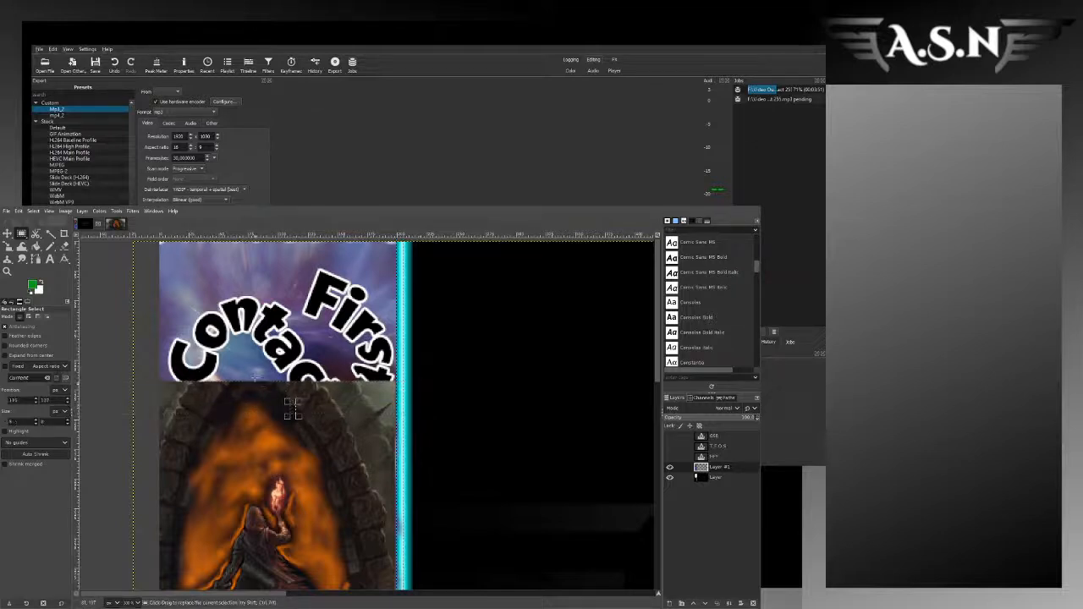
left_click_drag(115, 378, 431, 401)
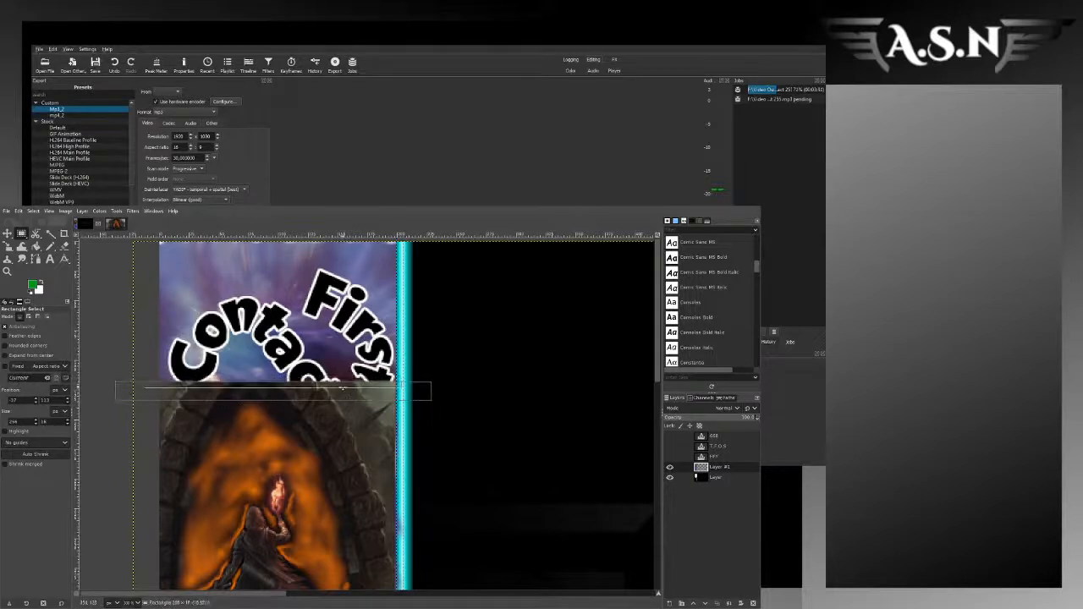
key("ctrl+c")
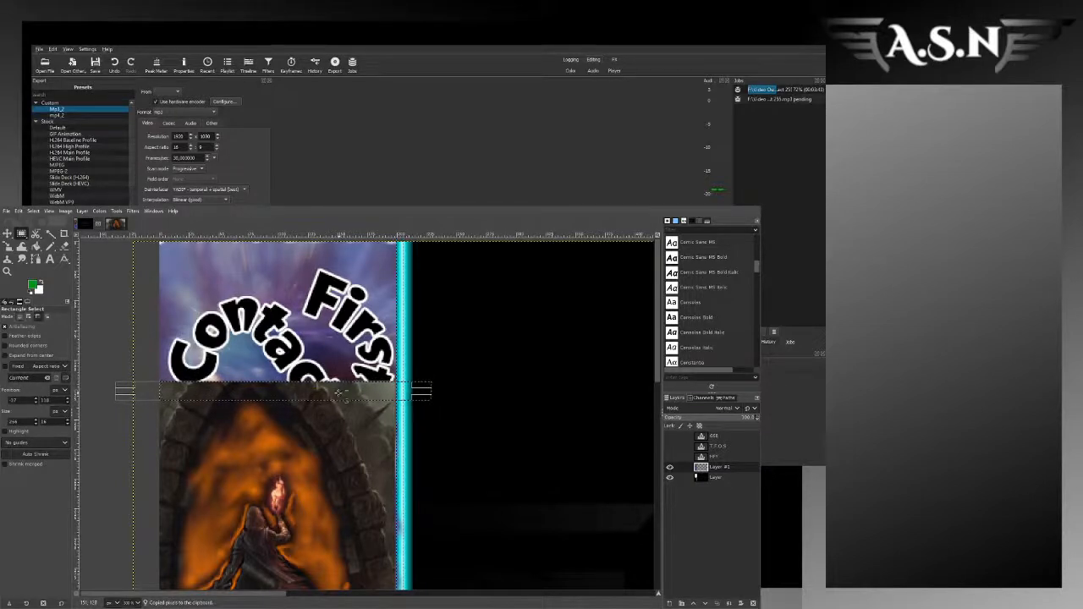
key("ctrl+v")
Step: Copy the plain grey background patch at the artwork's upper right corner and stack copies above it over the lettering
mouse_move(326, 387)
left_mouse_down()
mouse_move(312, 356)
mouse_move(364, 357)
mouse_move(395, 395)
left_mouse_up()
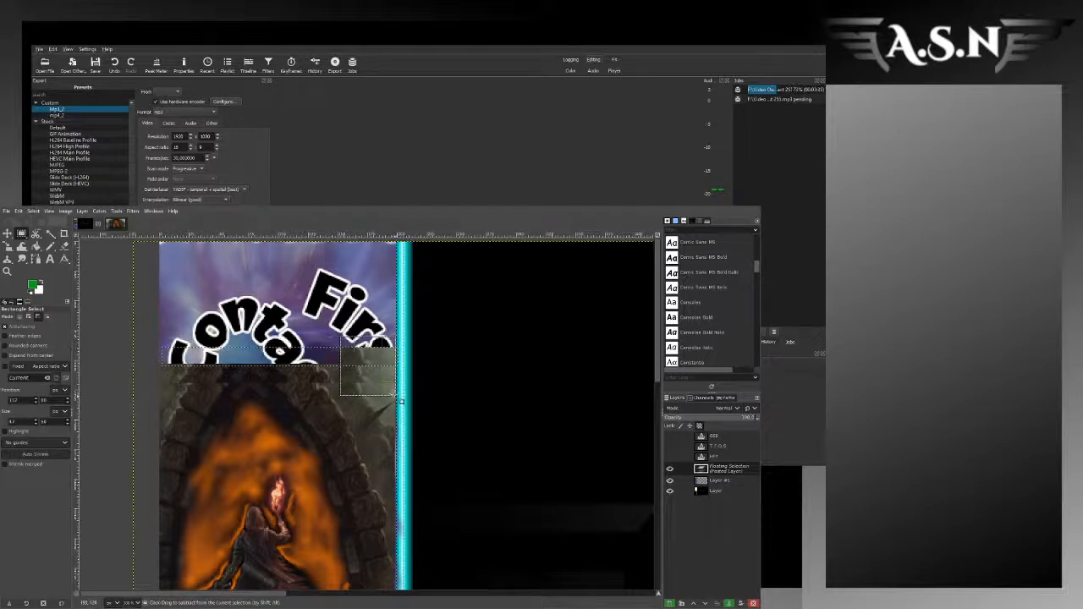
key("ctrl+c")
key("ctrl+v")
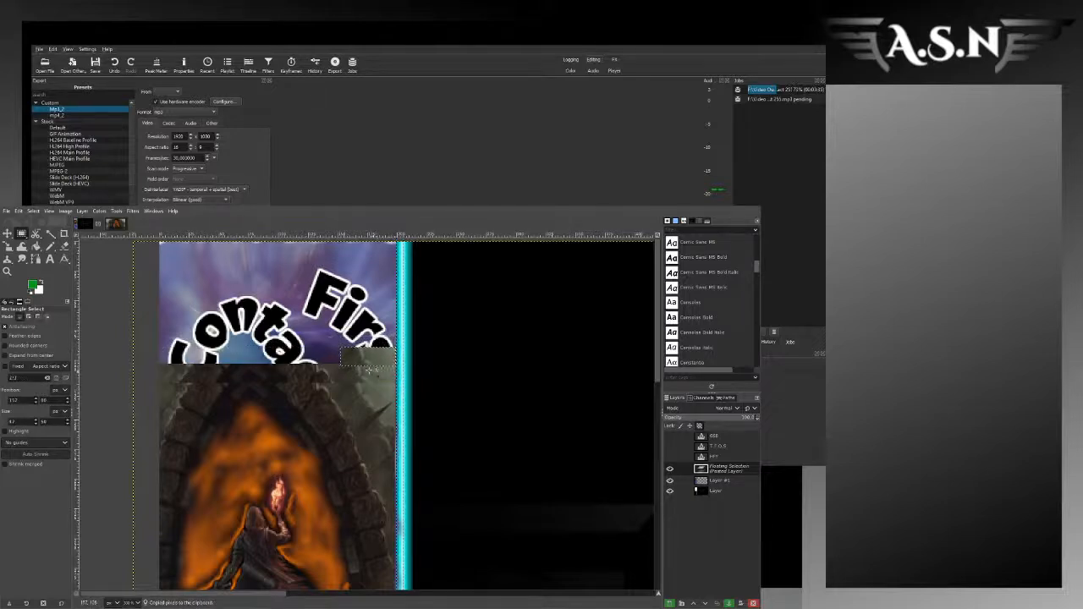
left_click(108, 356)
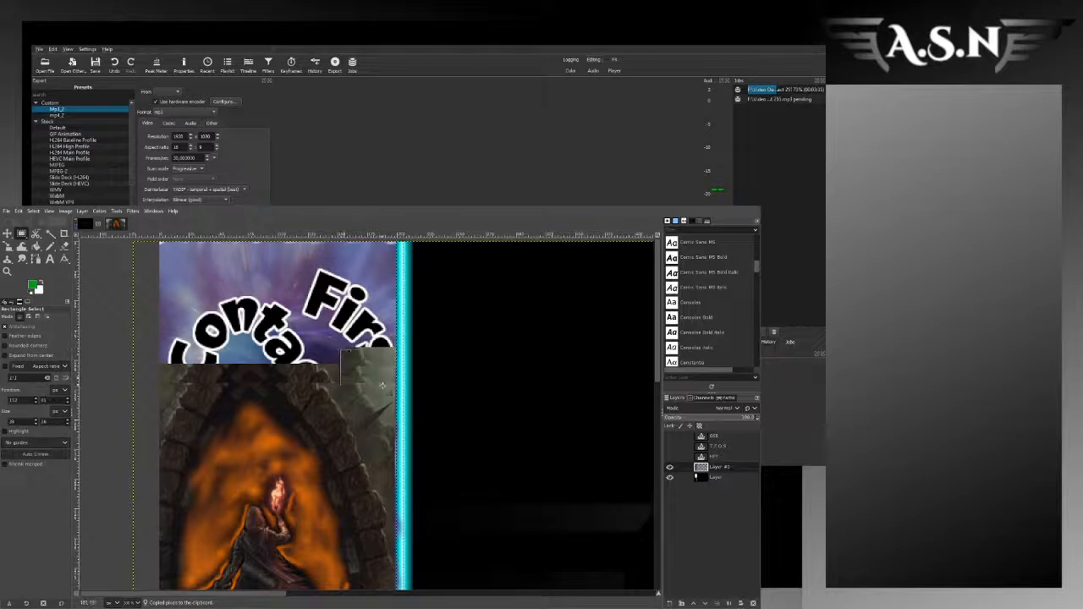
left_click_drag(382, 386, 367, 345)
key("ctrl+v")
Step: Anchor the grey patch and place further pasted copies side by side leftward across the sidebar above the arch
left_click(327, 337, "ctrl")
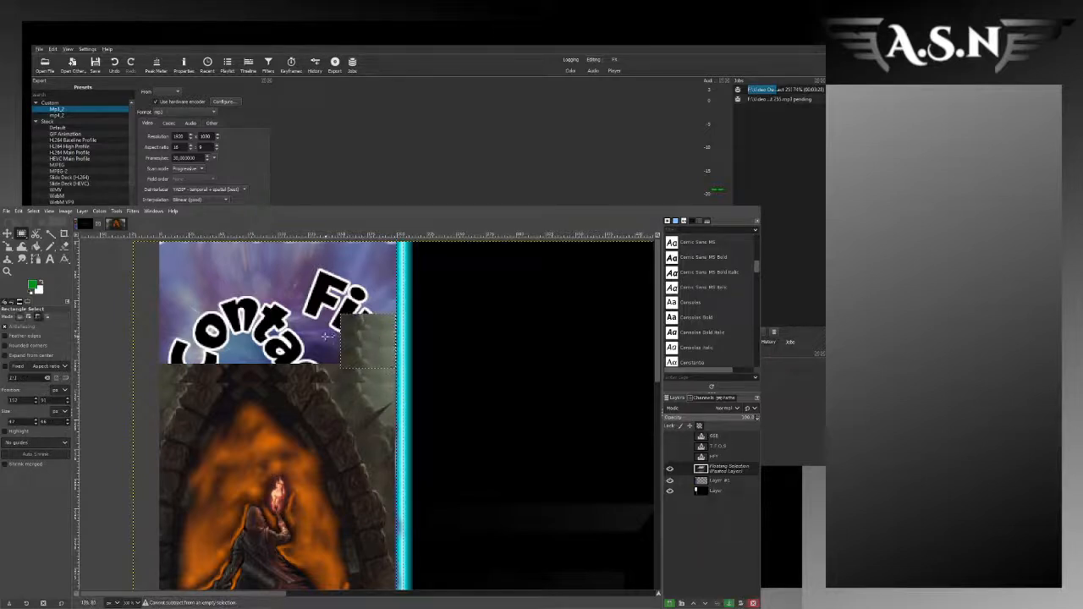
left_click(326, 336)
key("ctrl+v")
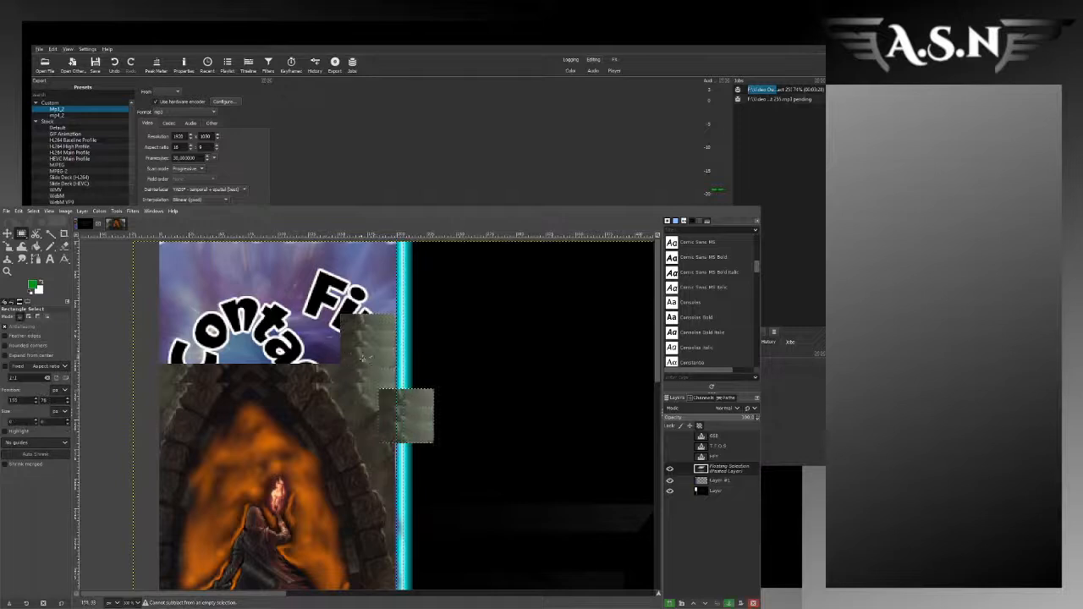
left_click_drag(403, 401, 188, 338)
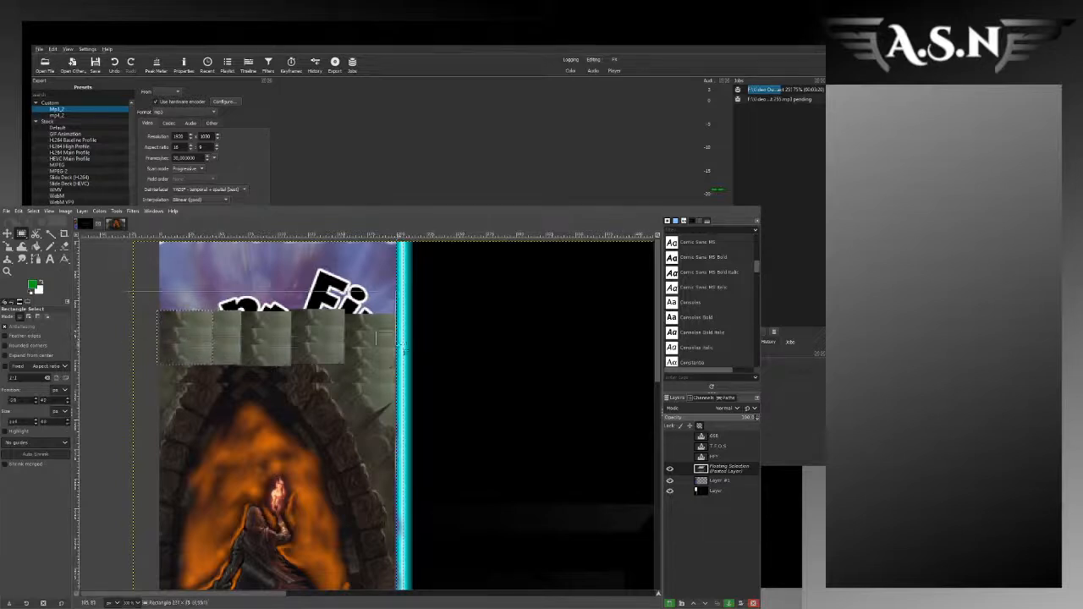
Step: Try to copy the whole row of grey patches, and undo the placement of the leftmost patch
left_click_drag(401, 346, 402, 365)
key("ctrl+c")
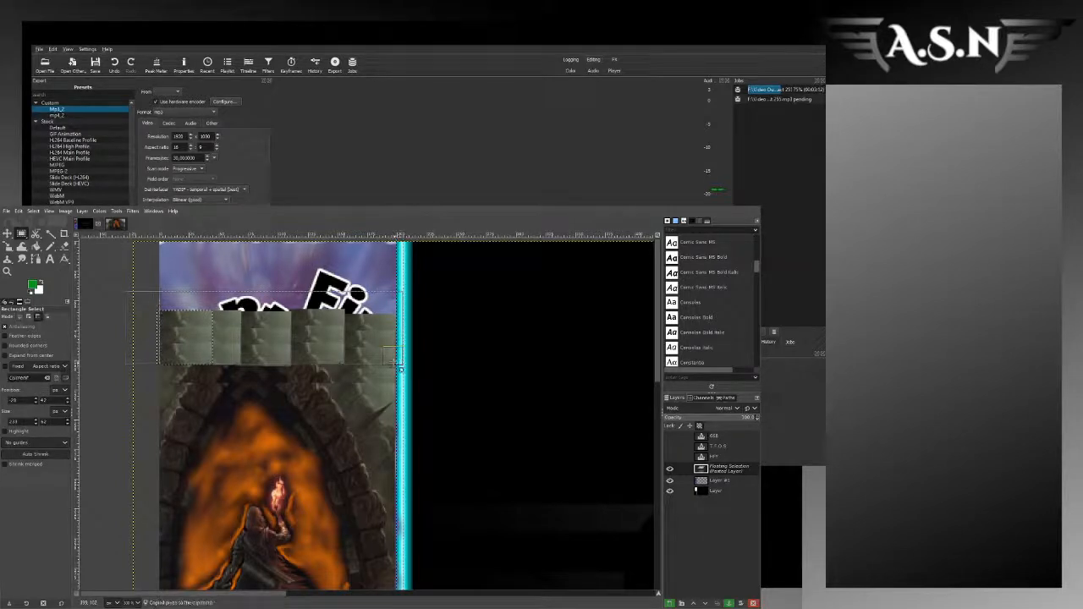
key("ctrl+z")
key("ctrl+z")
key("ctrl+z")
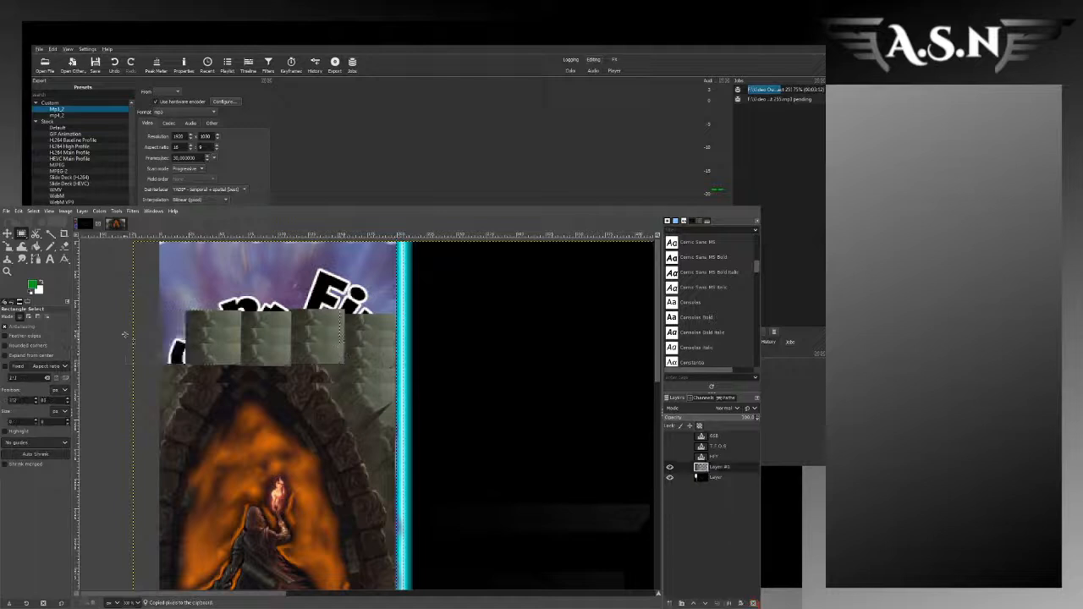
Step: Paste the grey patch at the sidebar's left edge to complete the row above the arch, and anchor it
key("ctrl+v")
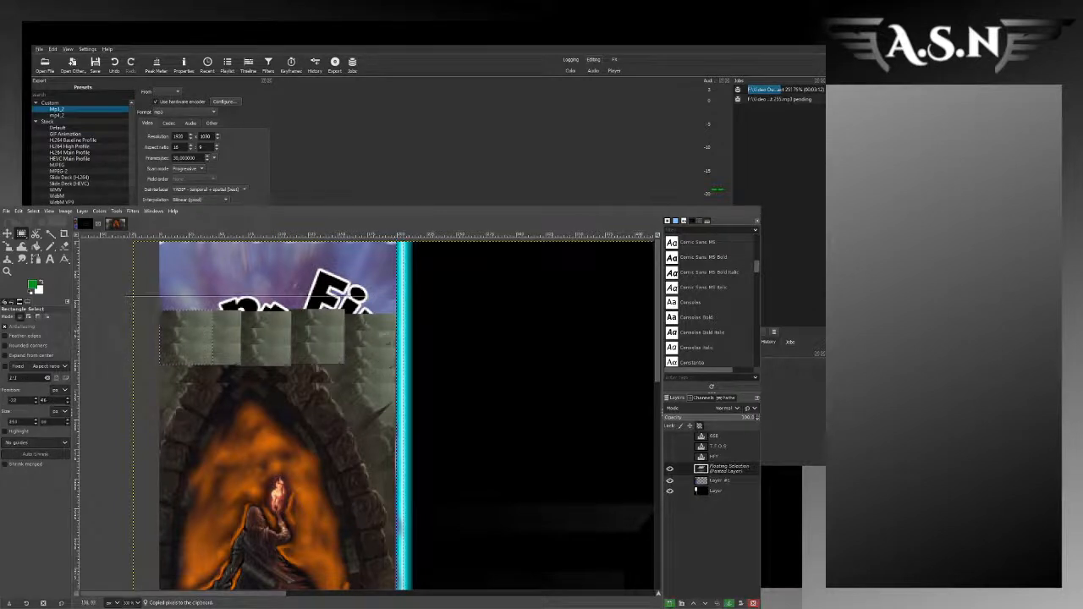
left_click(107, 374)
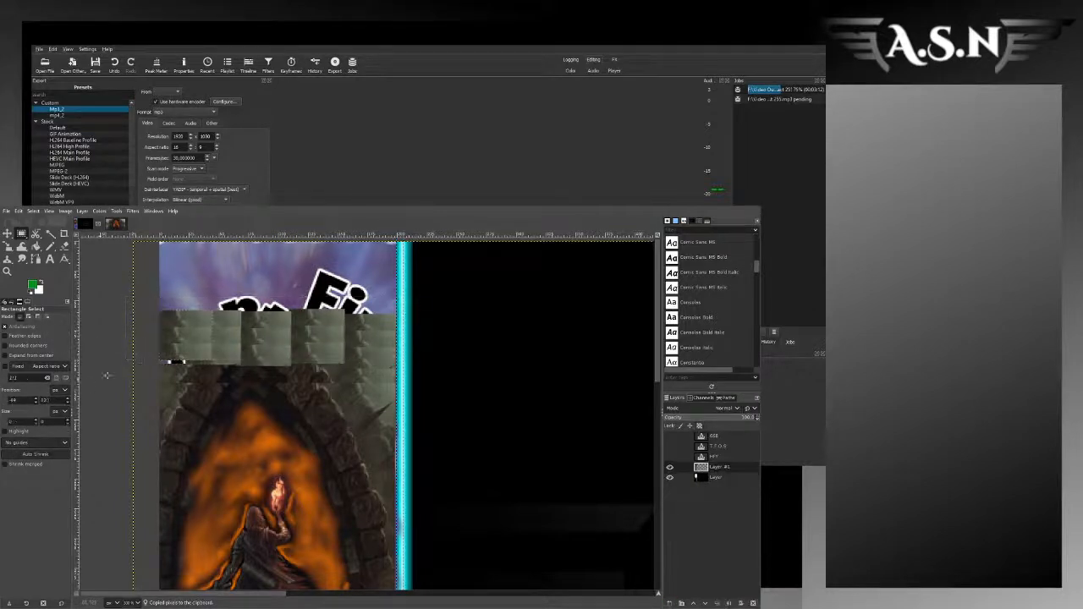
key("ctrl+v")
left_click(156, 343)
Step: Copy the full row of grey patches above the arch, paste it over the remaining lettering and purple background above, and anchor it
left_click_drag(157, 313, 406, 369)
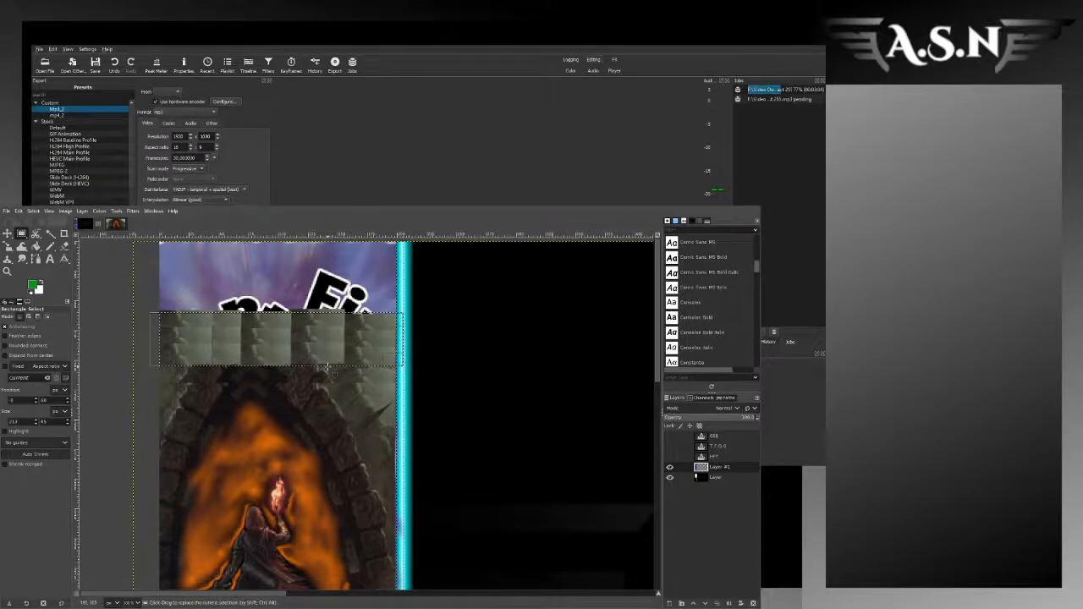
left_click_drag(328, 360, 328, 362)
key("ctrl+c")
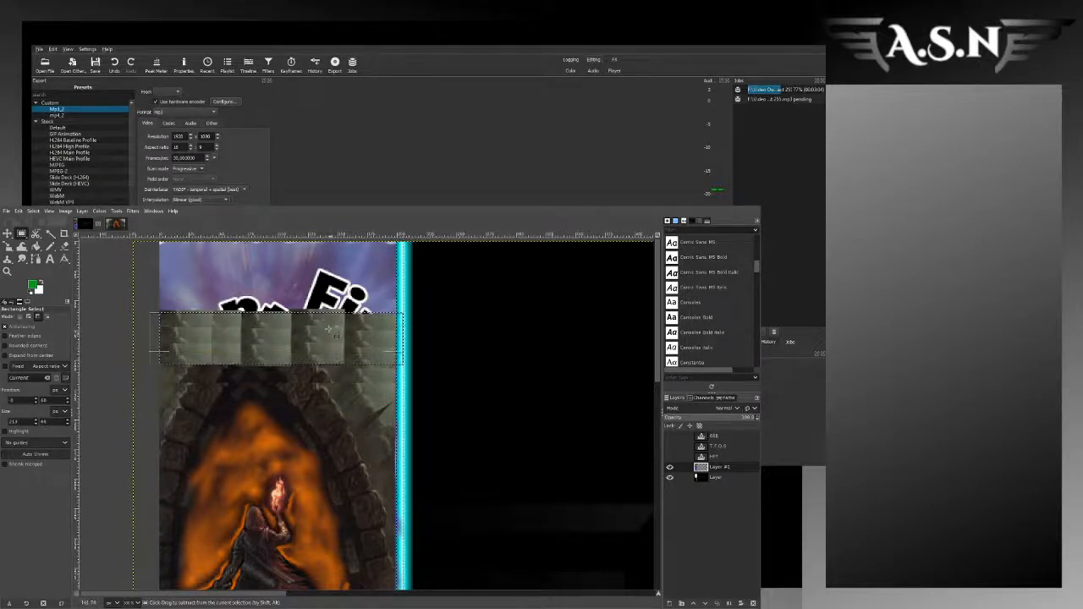
key("ctrl+v")
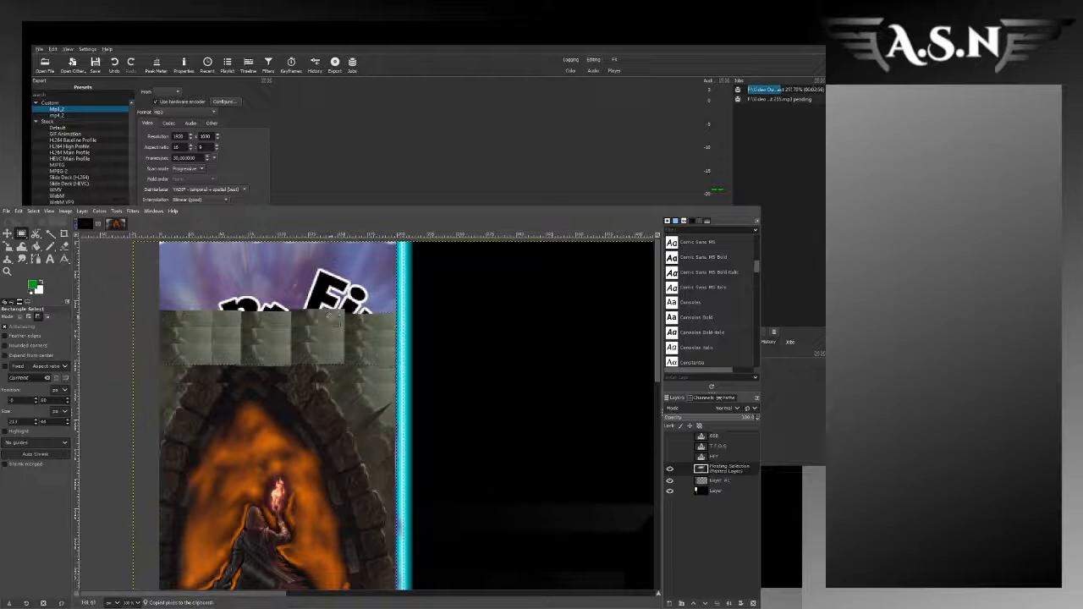
left_click_drag(328, 328, 326, 262)
left_click(133, 336)
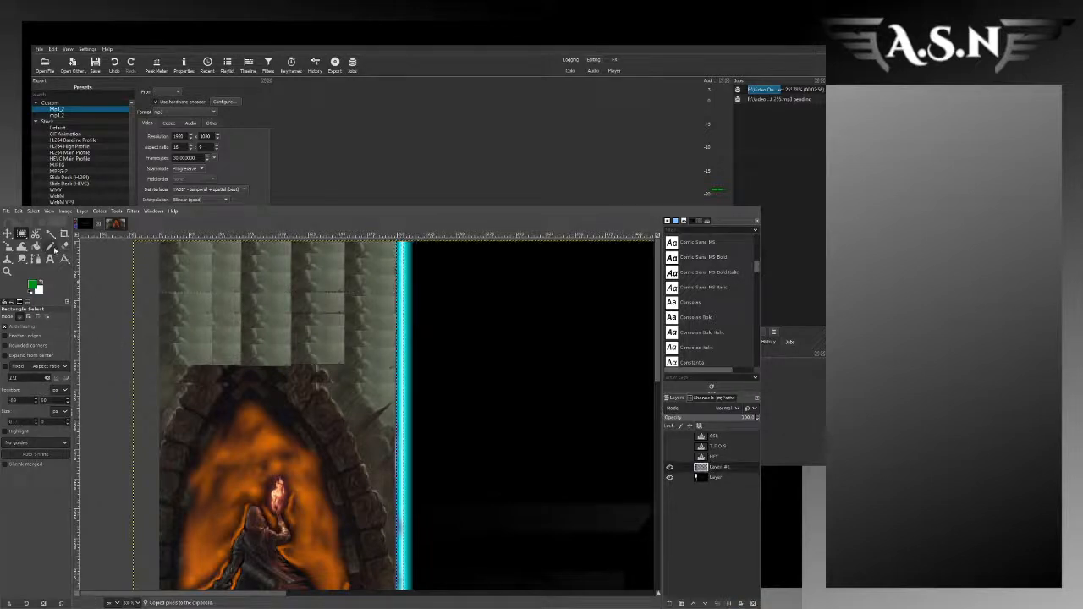
Step: Smudge the arch's upper edge into the grey patches above it, using a larger Smudge brush
left_click(33, 259)
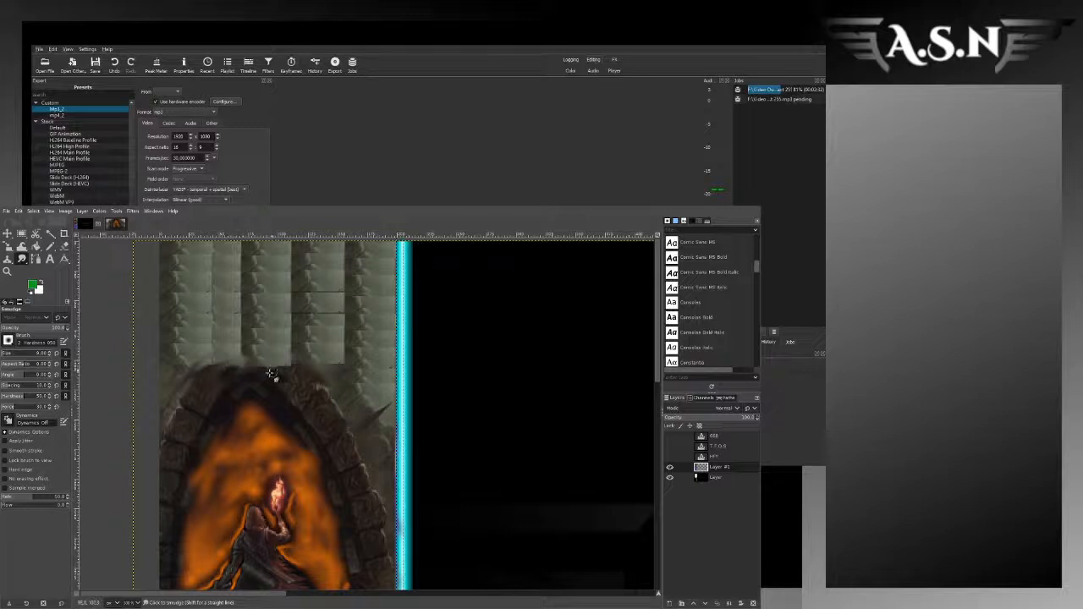
left_click(8, 353)
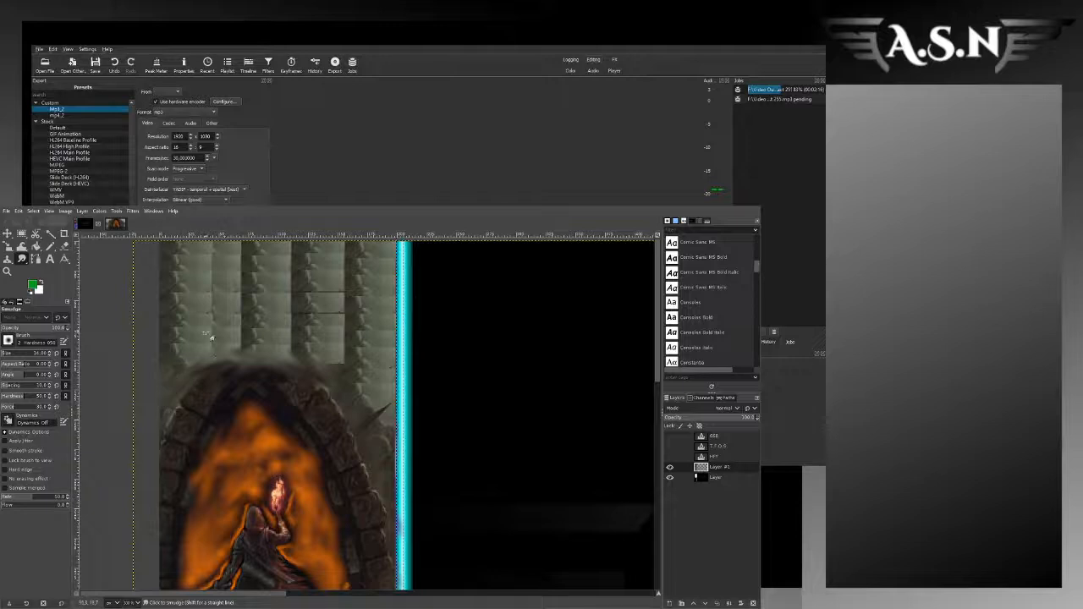
scroll(298, 339, "down", 2)
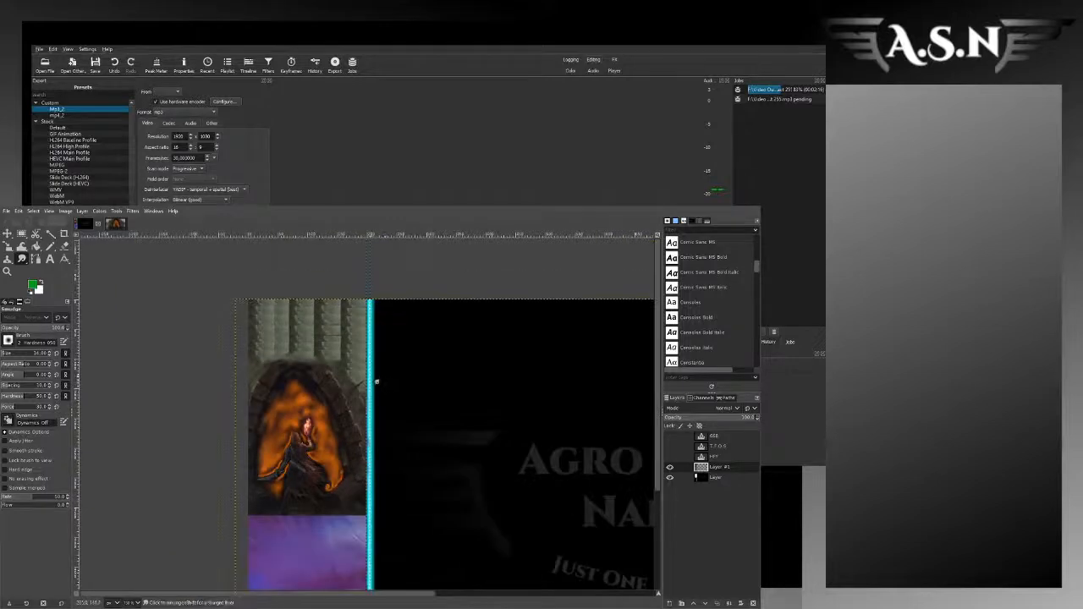
scroll(377, 382, "up", 2)
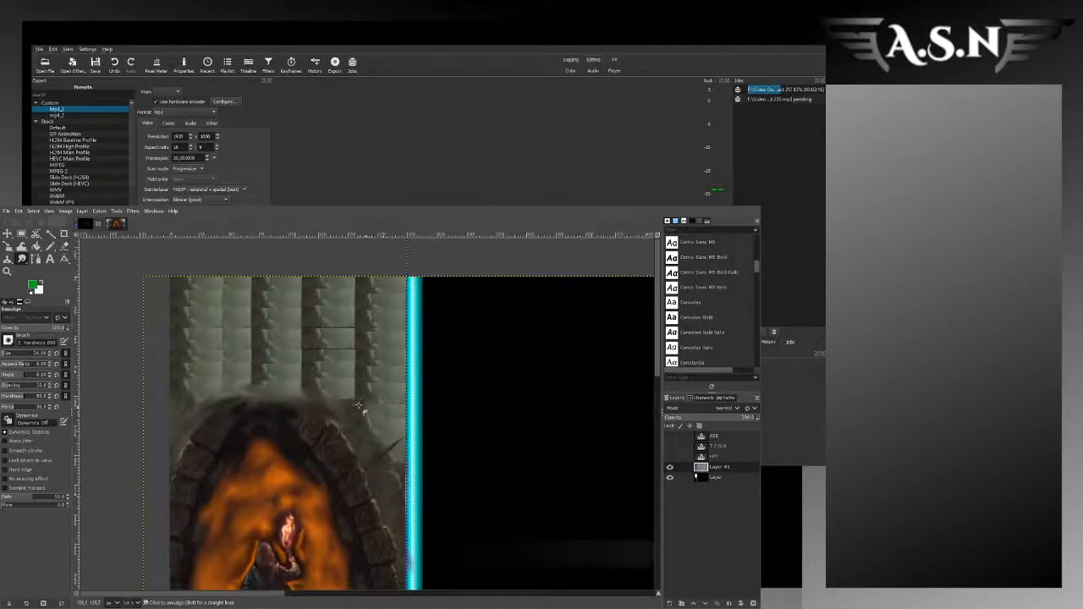
Step: Smudge the seams between the grey patches above the arch to blend them into one continuous background
mouse_move(358, 404)
left_mouse_down()
mouse_move(388, 410)
mouse_move(369, 432)
mouse_move(365, 396)
mouse_move(342, 405)
mouse_move(380, 373)
mouse_move(379, 407)
mouse_move(357, 375)
mouse_move(360, 332)
mouse_move(351, 370)
mouse_move(342, 296)
mouse_move(358, 361)
mouse_move(358, 325)
mouse_move(348, 328)
mouse_move(363, 297)
mouse_move(310, 286)
mouse_move(362, 282)
mouse_move(317, 317)
mouse_move(306, 320)
mouse_move(336, 282)
mouse_move(311, 307)
mouse_move(286, 301)
mouse_move(307, 292)
mouse_move(271, 336)
left_mouse_up()
mouse_move(260, 385)
left_mouse_down()
mouse_move(269, 360)
mouse_move(244, 376)
mouse_move(252, 337)
left_mouse_up()
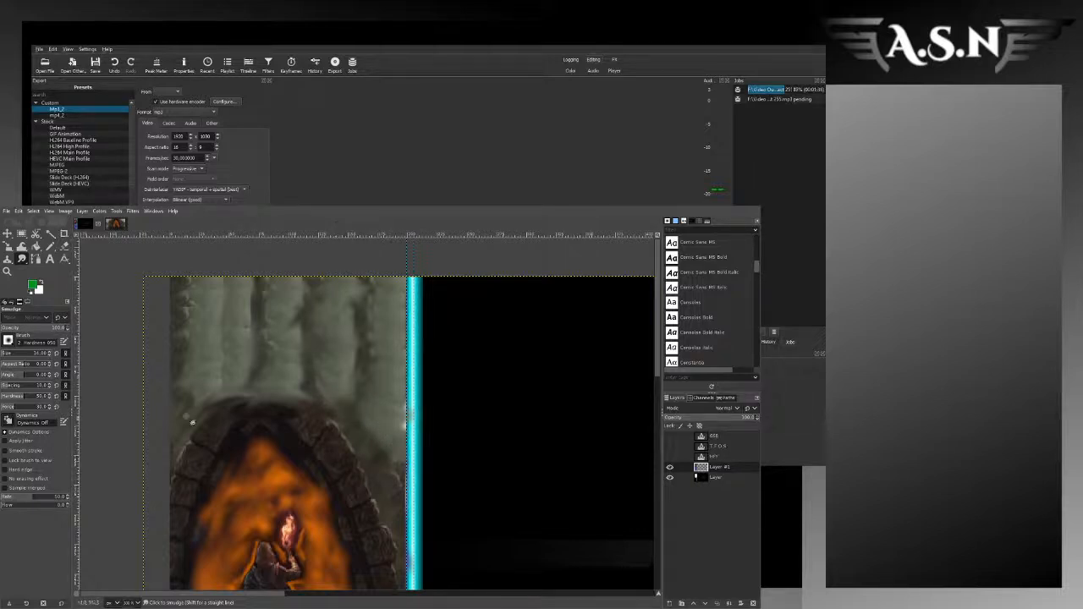
key("minus")
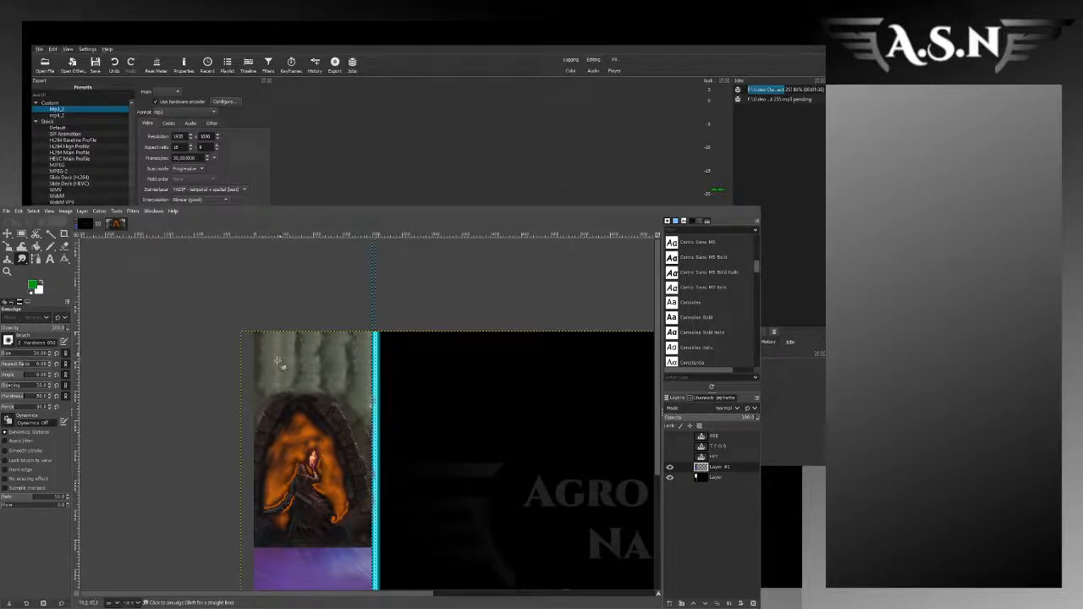
scroll(290, 368, "up", 3)
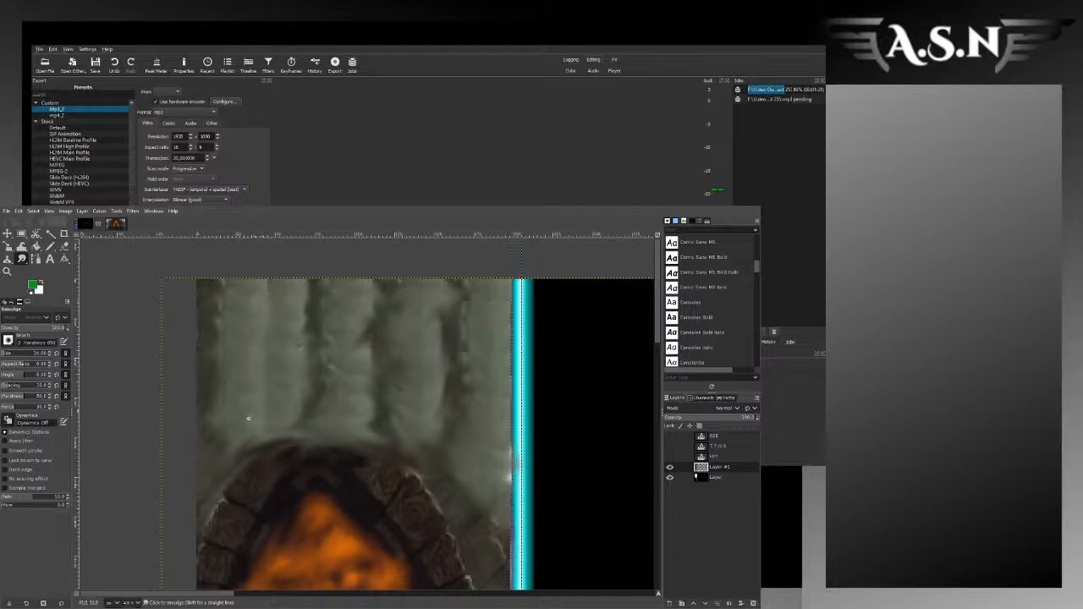
Step: Select the blended grey background above the arch across the sidebar's full width and copy it
scroll(345, 407, "down", 4)
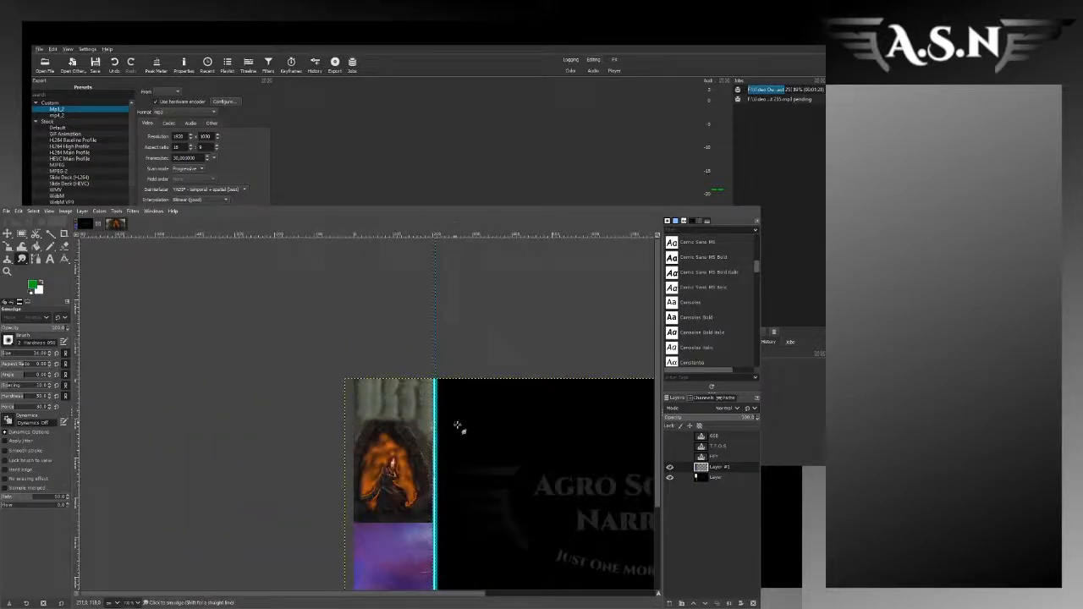
scroll(440, 506, "down", 3)
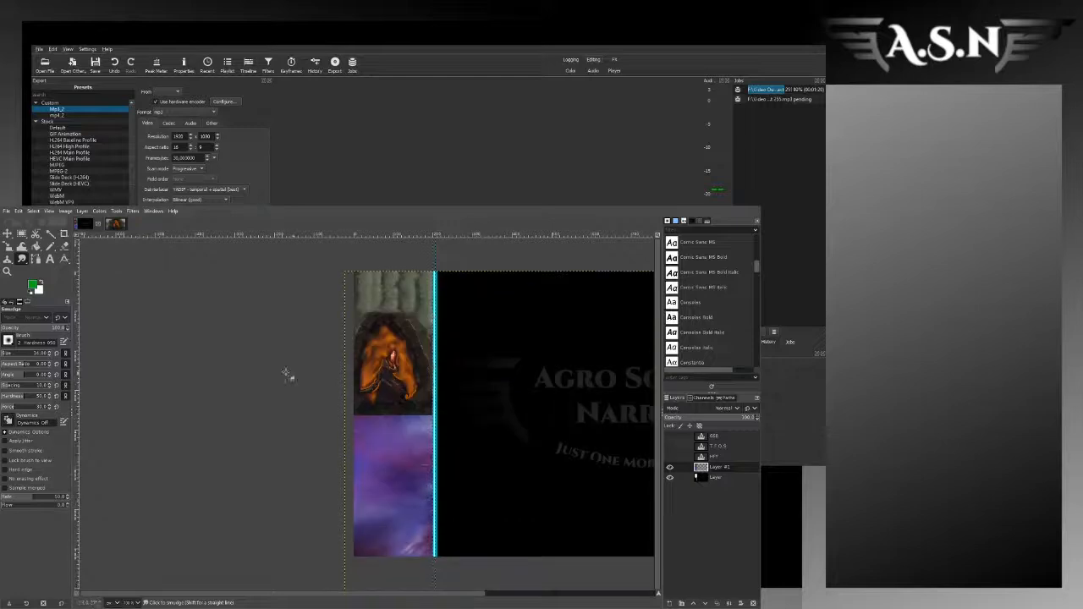
left_click(22, 233)
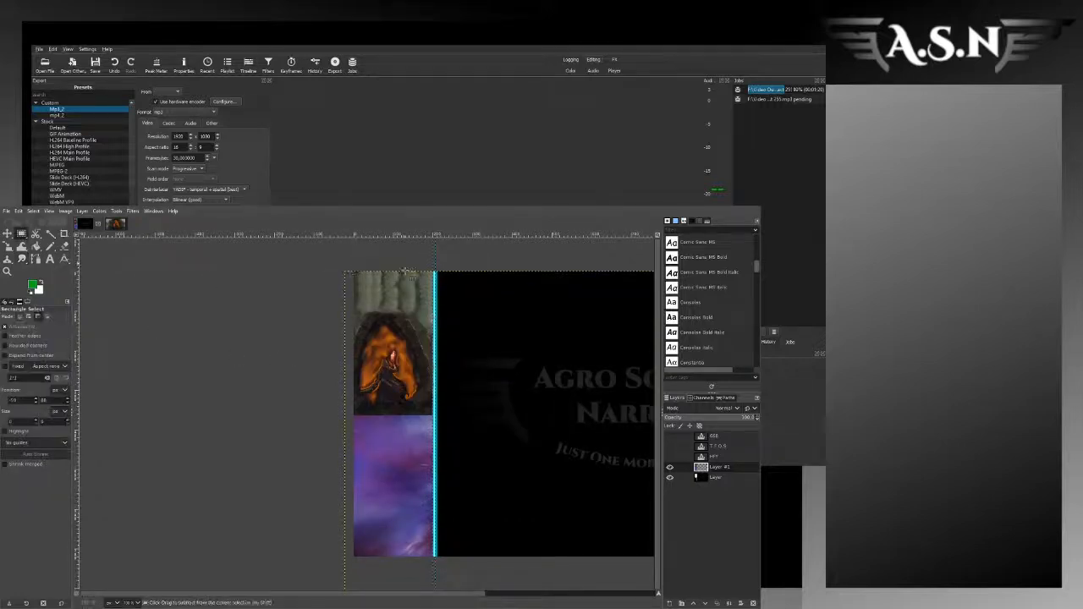
scroll(406, 272, "up", 2)
left_click_drag(262, 261, 455, 350)
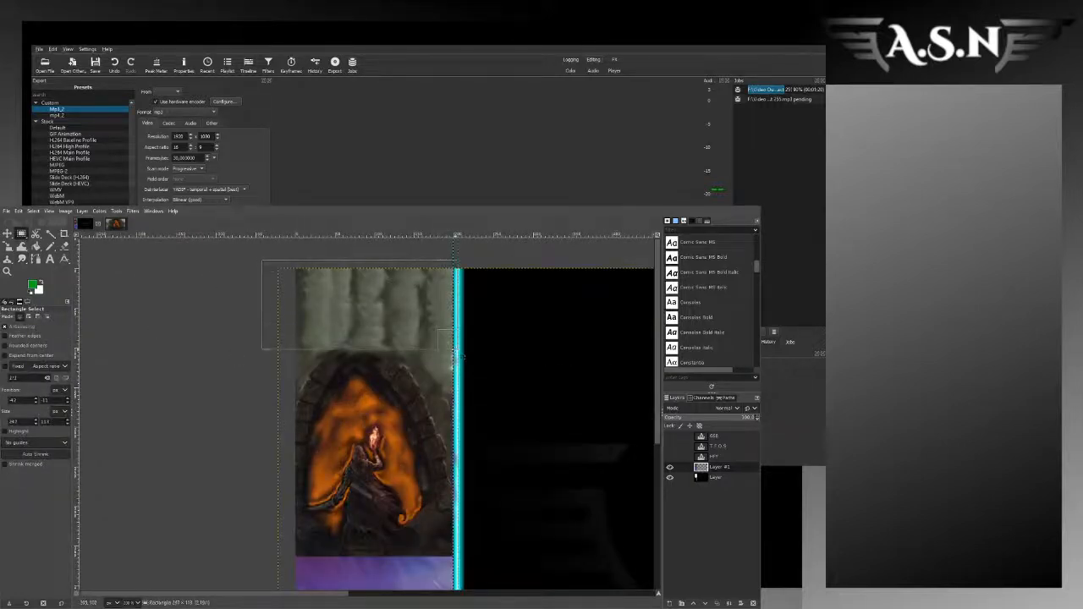
left_click_drag(266, 315, 300, 317)
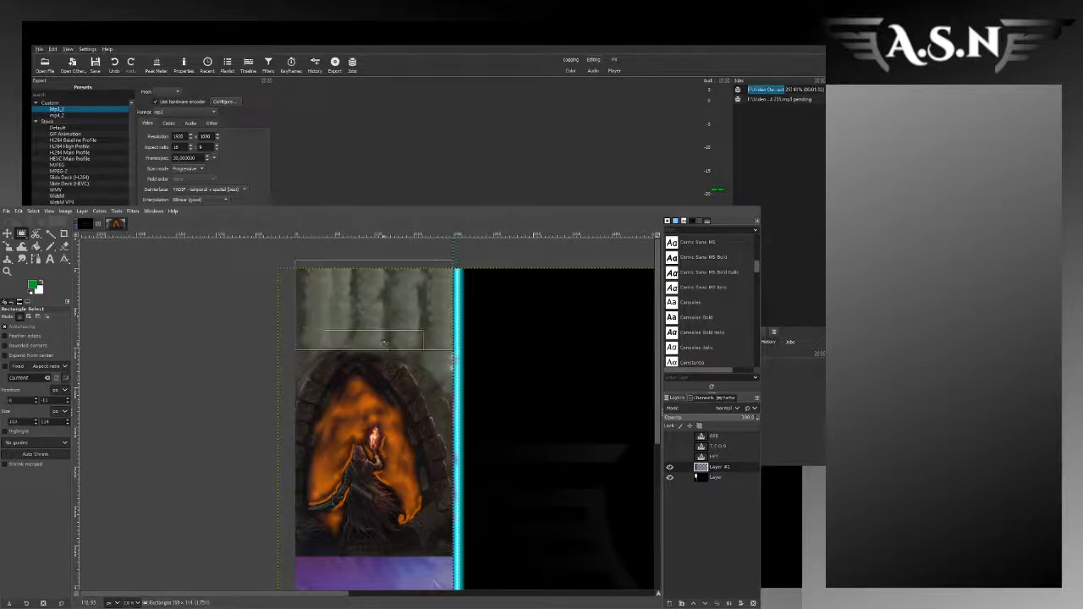
left_click_drag(384, 343, 384, 340)
left_click_drag(382, 268, 383, 275)
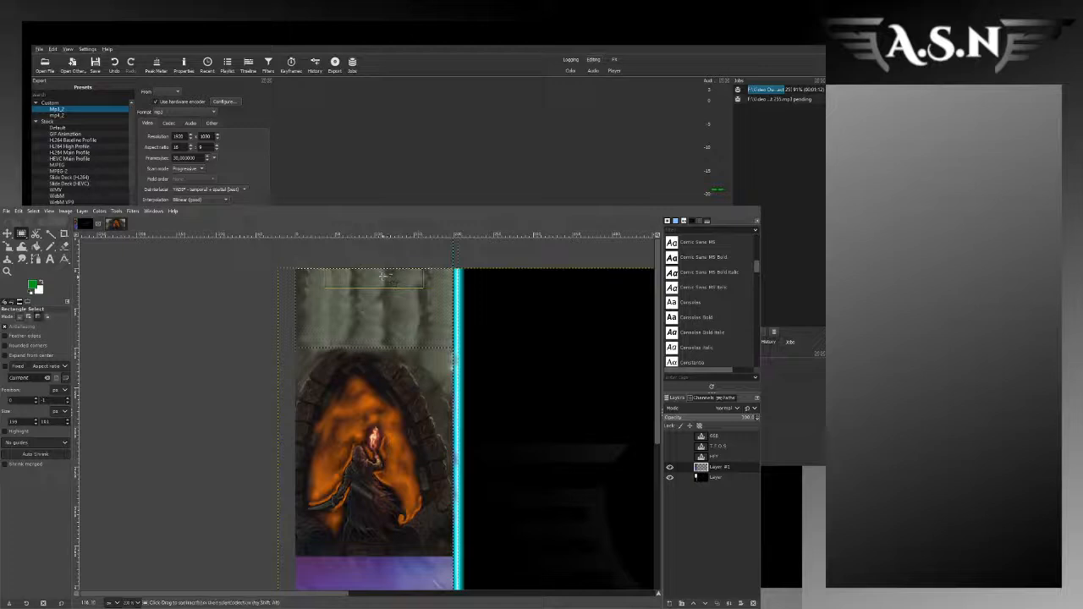
key("ctrl+c")
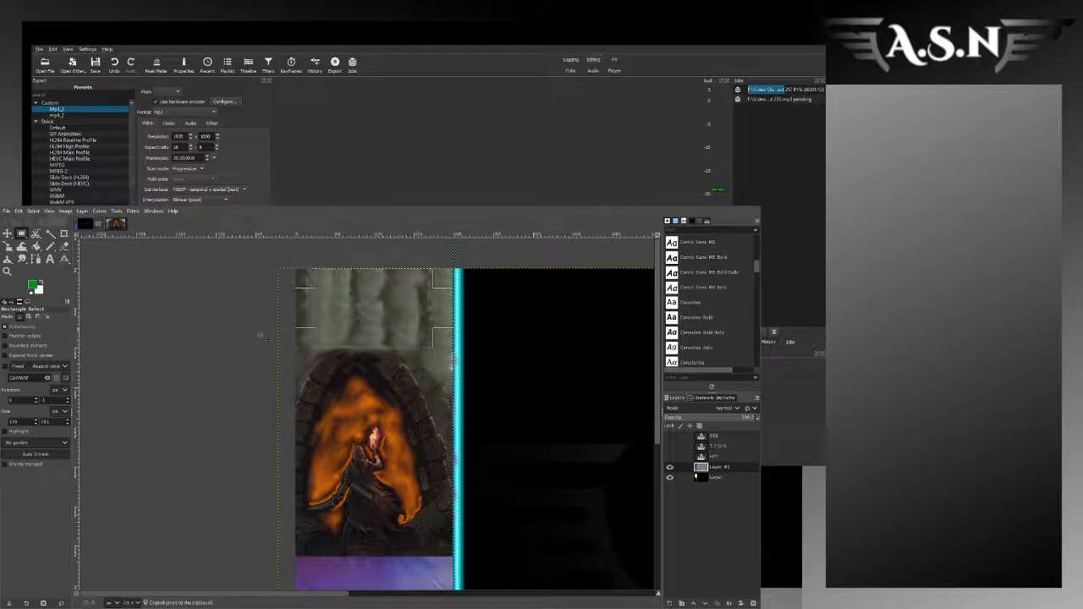
Step: Paste copies of the grey background below the arch artwork, stacking them down the sidebar over the purple background
key("ctrl+v")
scroll(401, 439, "down", 3)
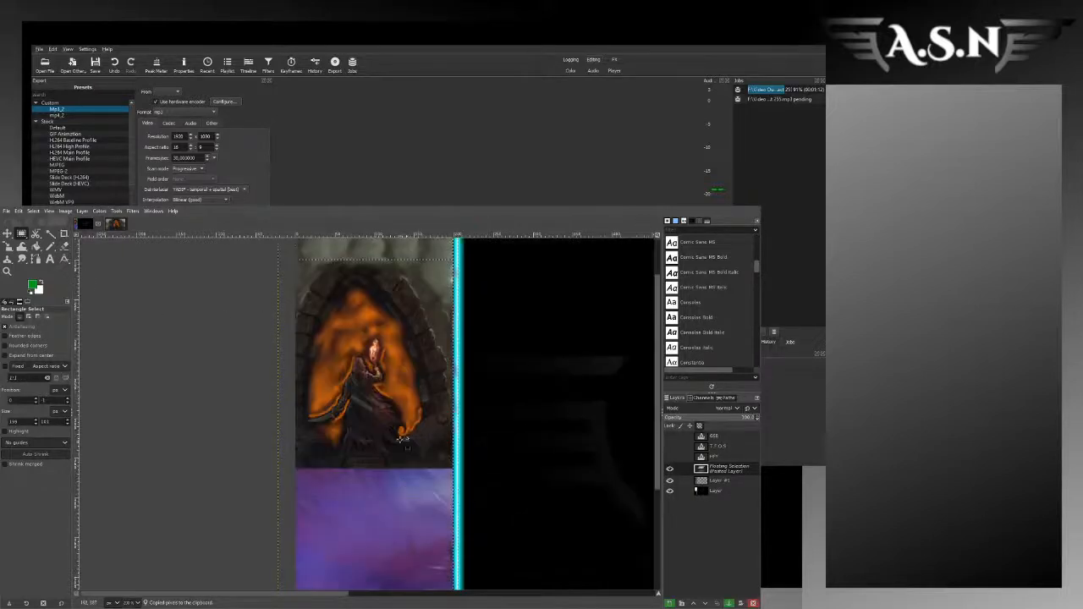
left_click_drag(394, 277, 393, 525)
scroll(393, 525, "down", 5)
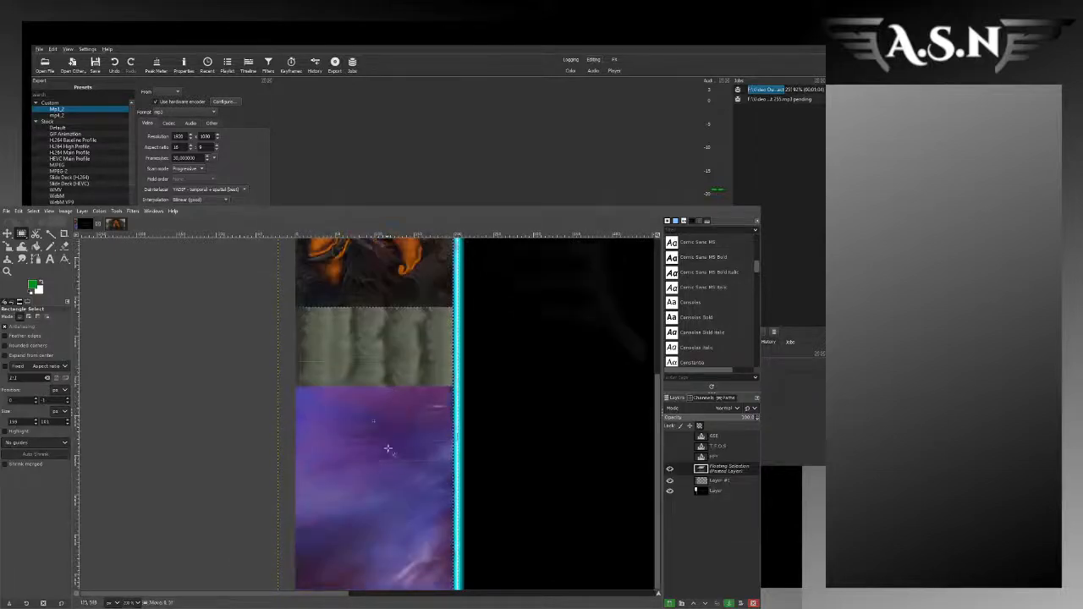
left_click_drag(389, 373, 378, 563)
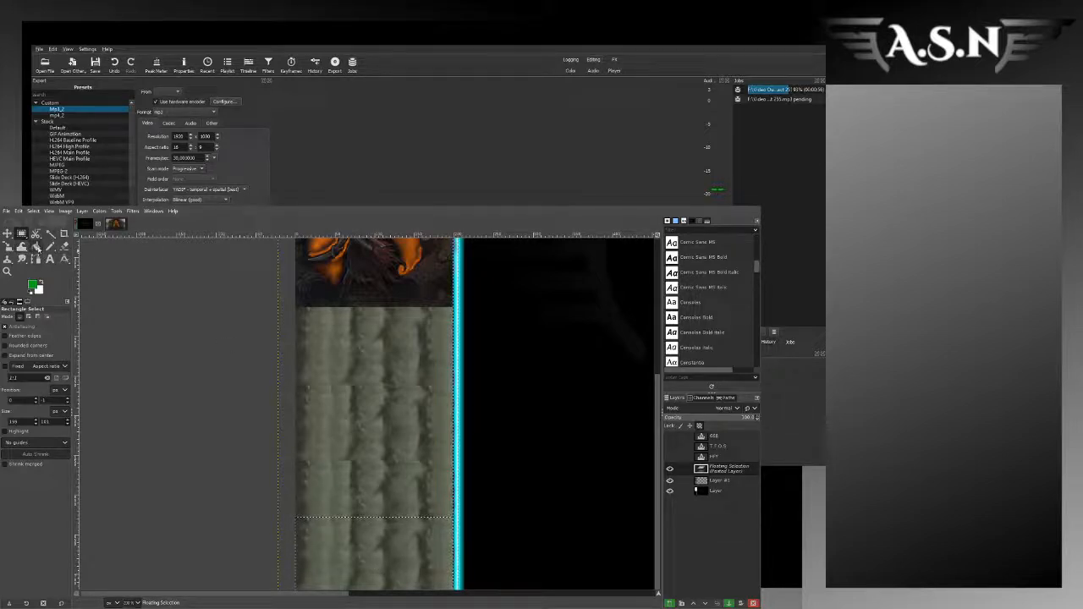
Step: Increase the Smudge brush's size and spacing, and smudge along the upper edge of the lowest grey copy
left_click(22, 259)
scroll(324, 385, "down", 2)
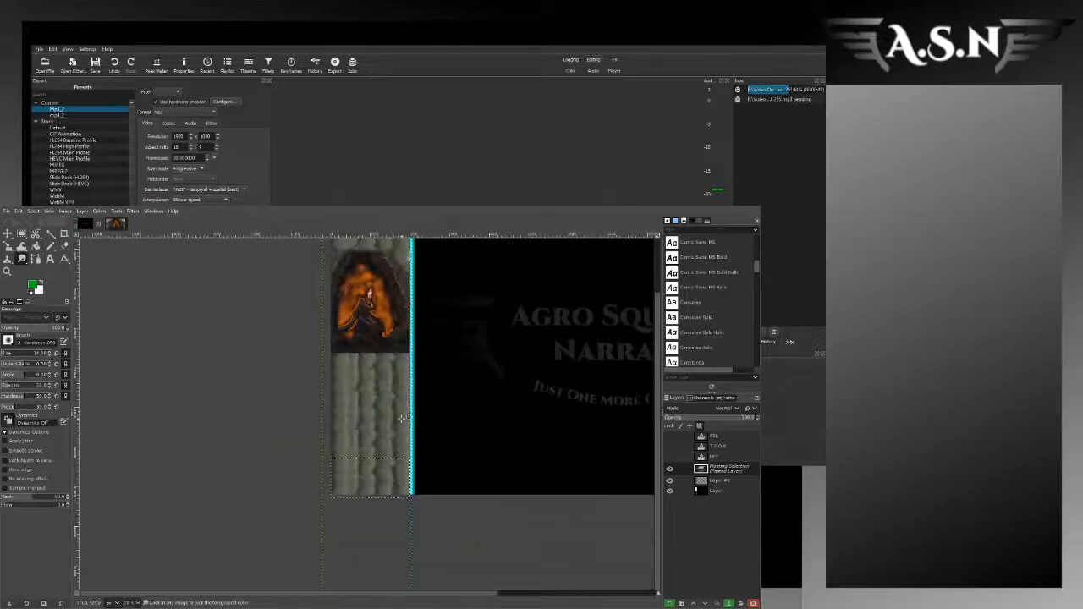
scroll(326, 365, "up", 2)
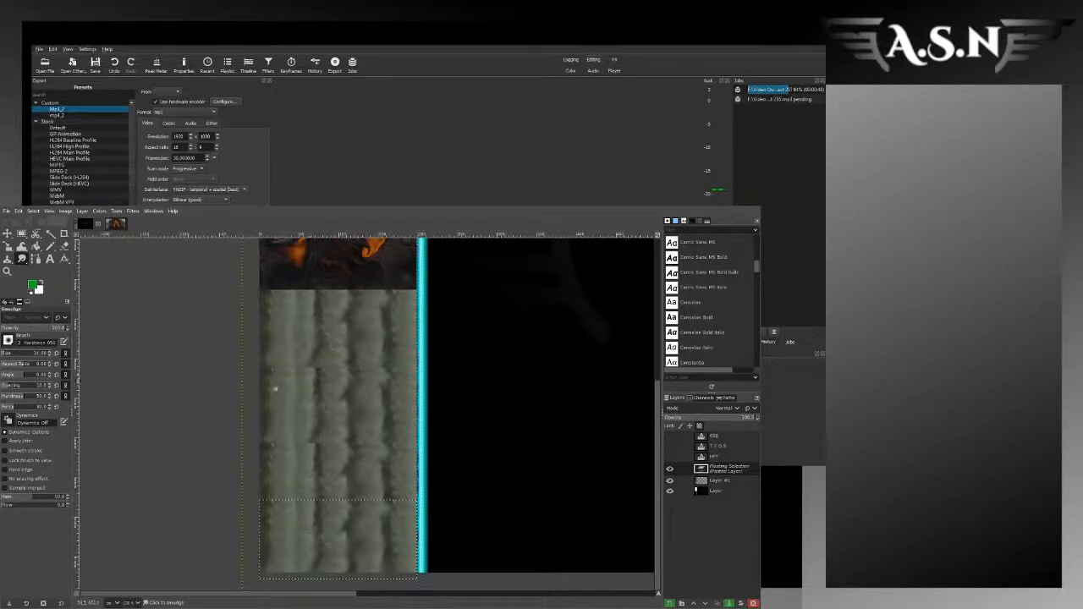
left_click(10, 354)
left_click(12, 386)
mouse_move(321, 500)
left_mouse_down()
mouse_move(357, 545)
mouse_move(364, 508)
left_mouse_up()
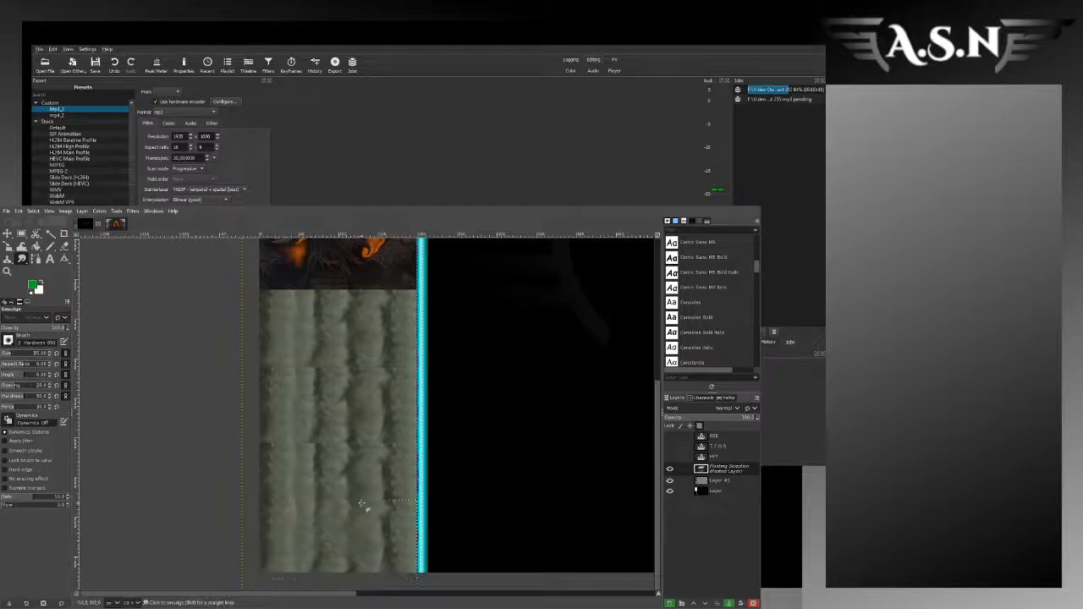
Step: Anchor the lowest pasted grey copy to the artwork layer and select the whole canvas
key("ctrl+a")
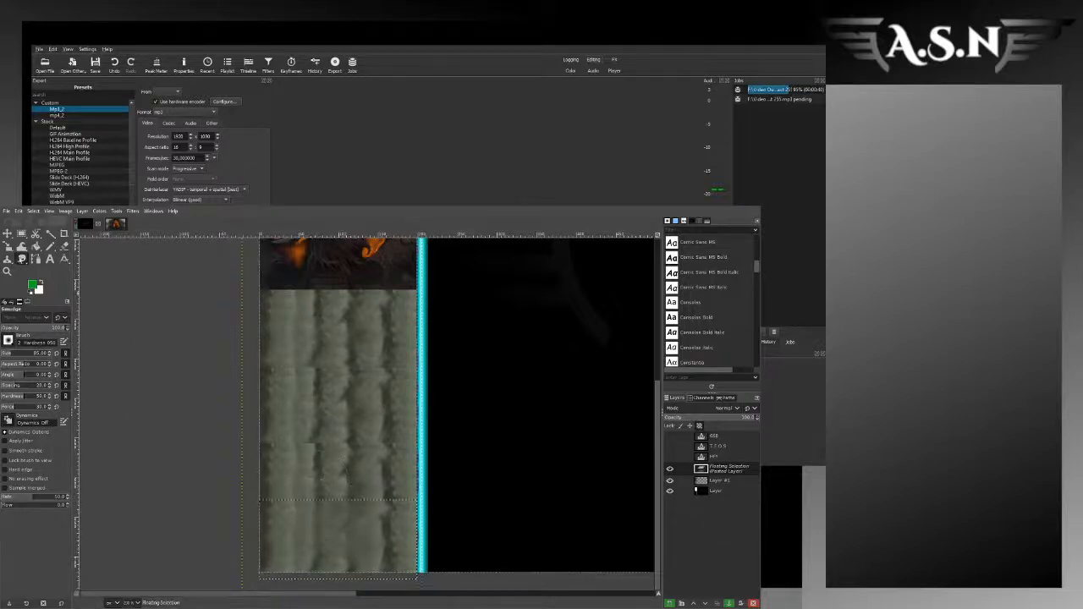
key("r")
left_click(189, 349)
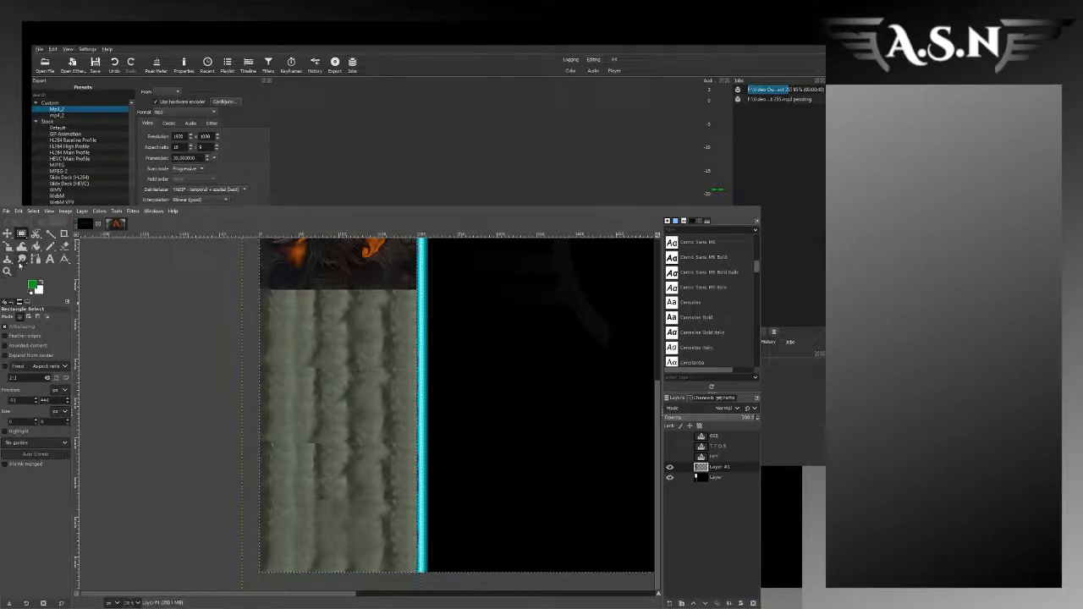
Step: Smudge the seams between the stacked grey copies below the arch with a smaller, more tightly spaced brush
left_click(21, 259)
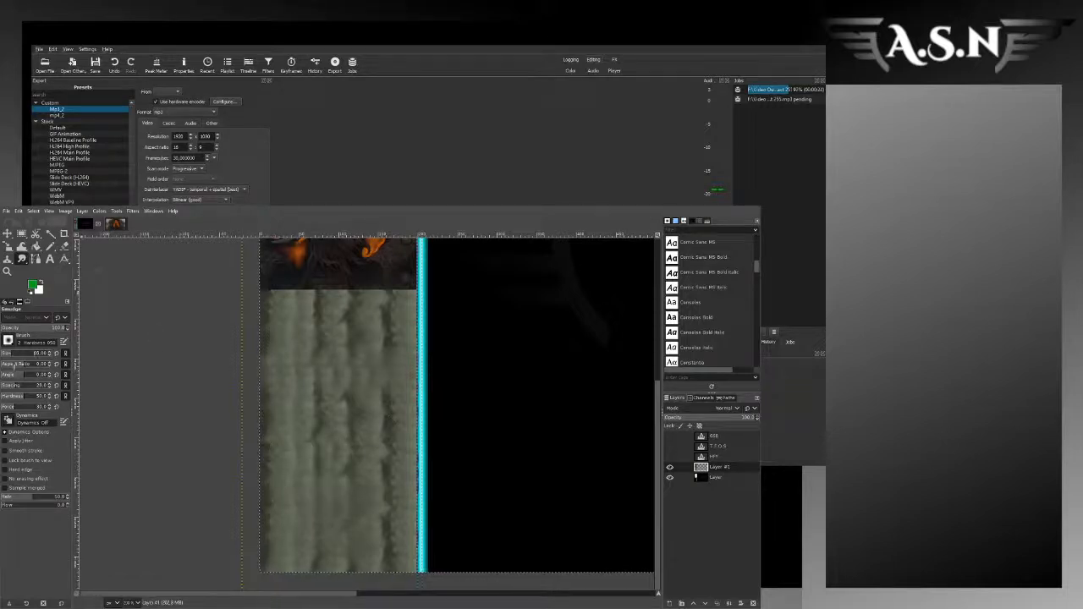
left_click(7, 387)
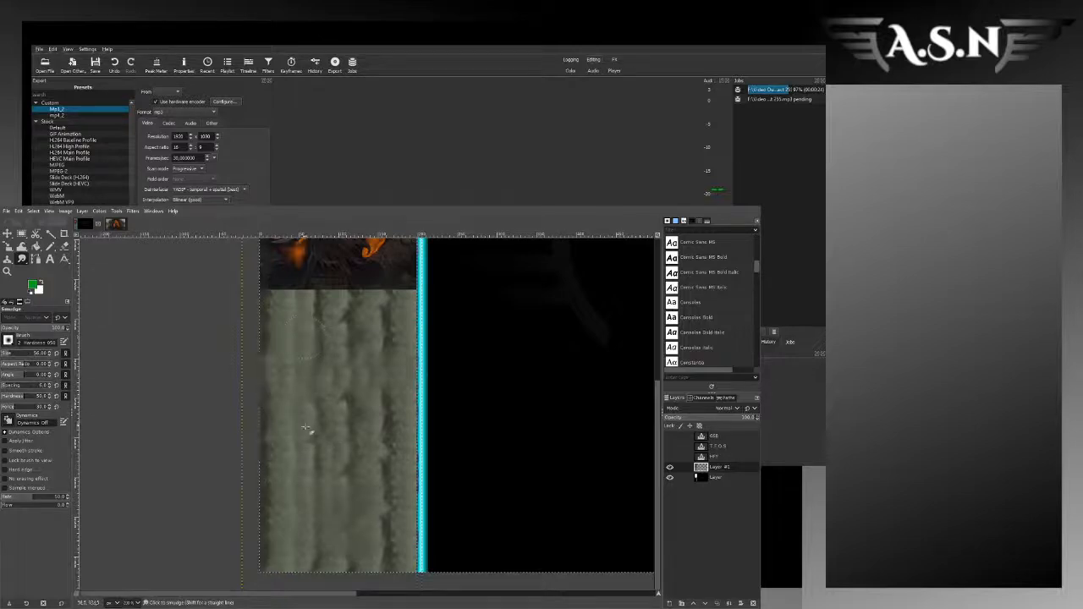
mouse_move(389, 550)
left_mouse_down()
mouse_move(351, 529)
mouse_move(390, 508)
mouse_move(395, 441)
left_mouse_up()
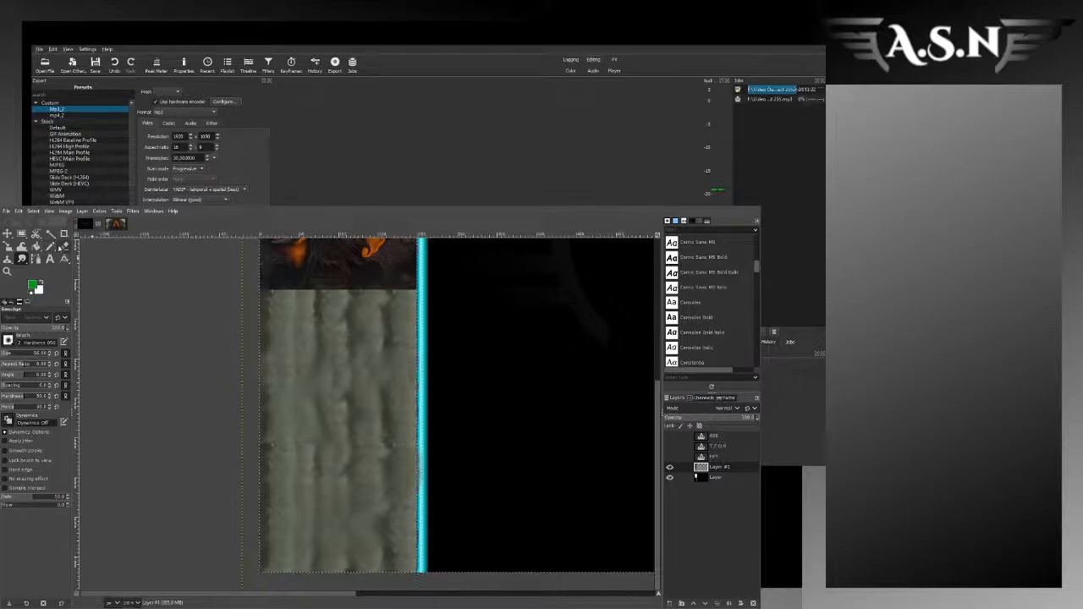
Step: Sample a dark foreground colour and airbrush dark shading over the grey background below the arch artwork
left_click(65, 258)
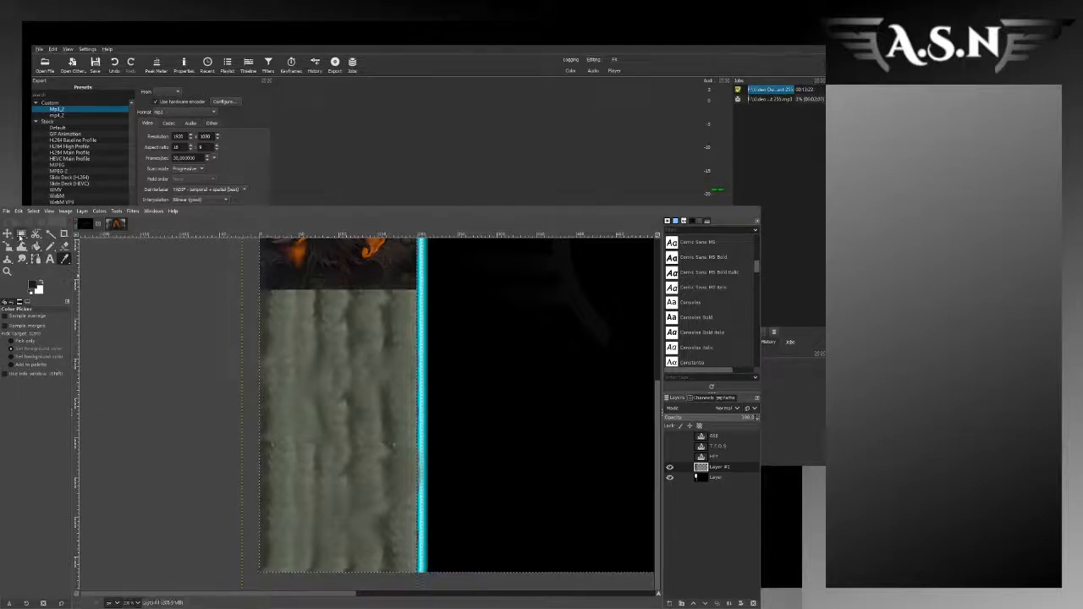
left_click(49, 246)
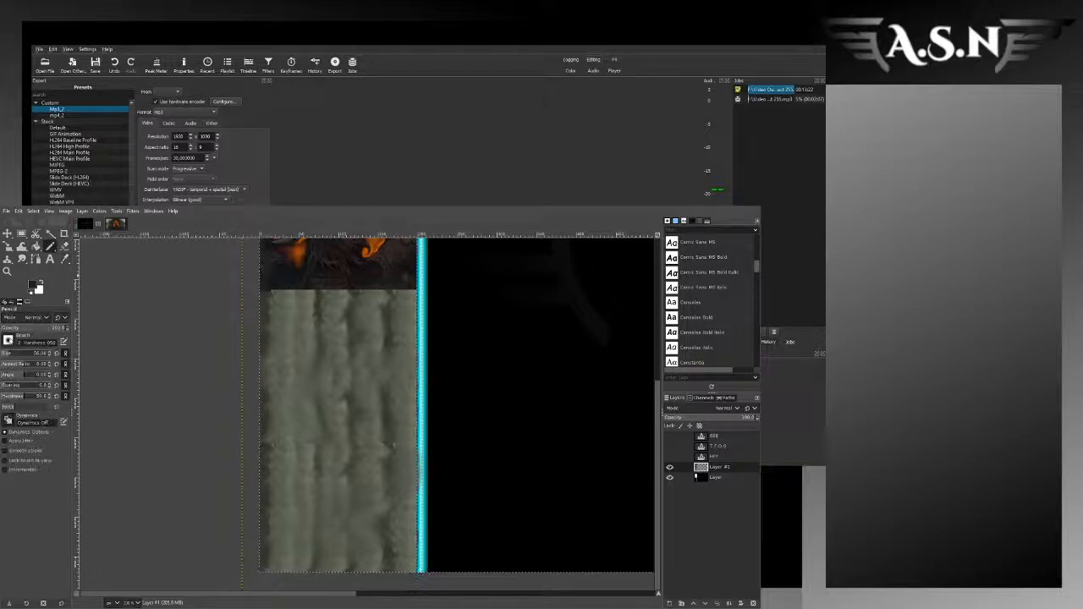
scroll(9, 341, "down", 1)
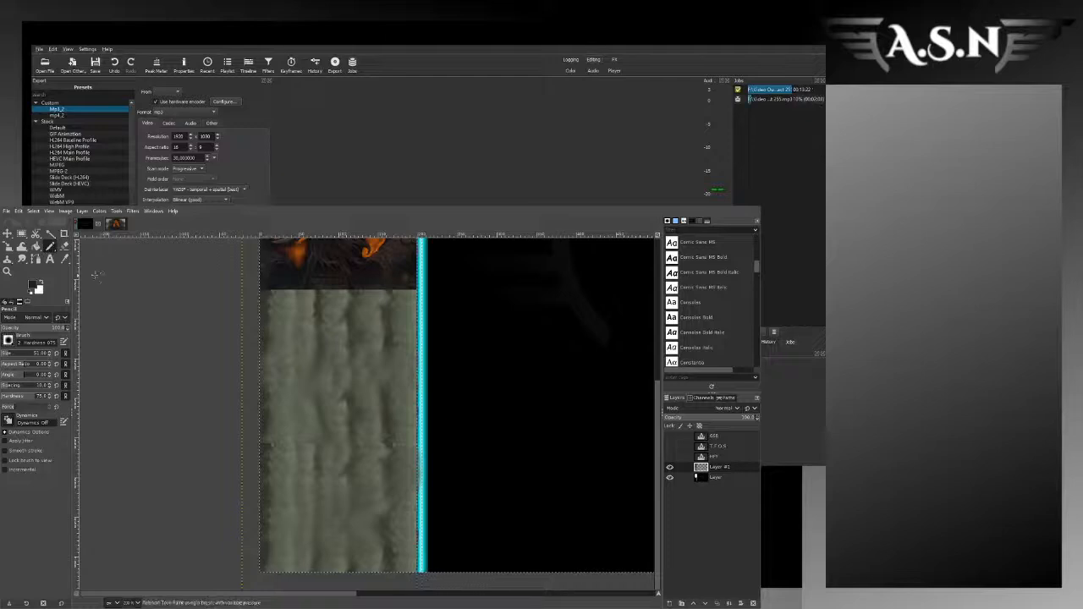
key("a")
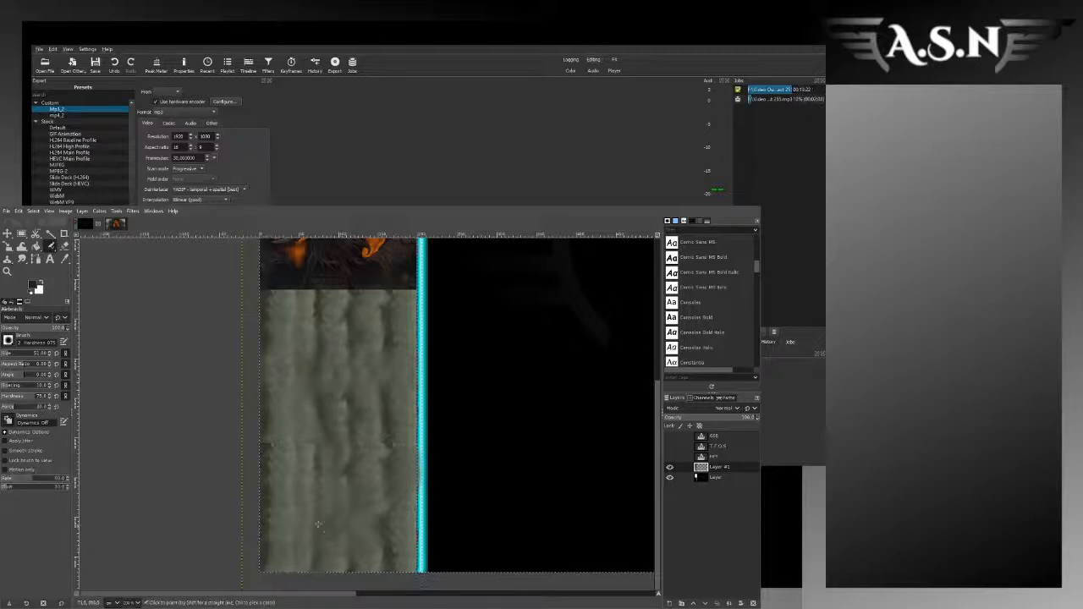
mouse_move(317, 525)
left_mouse_down()
mouse_move(309, 551)
mouse_move(360, 507)
mouse_move(374, 542)
left_mouse_up()
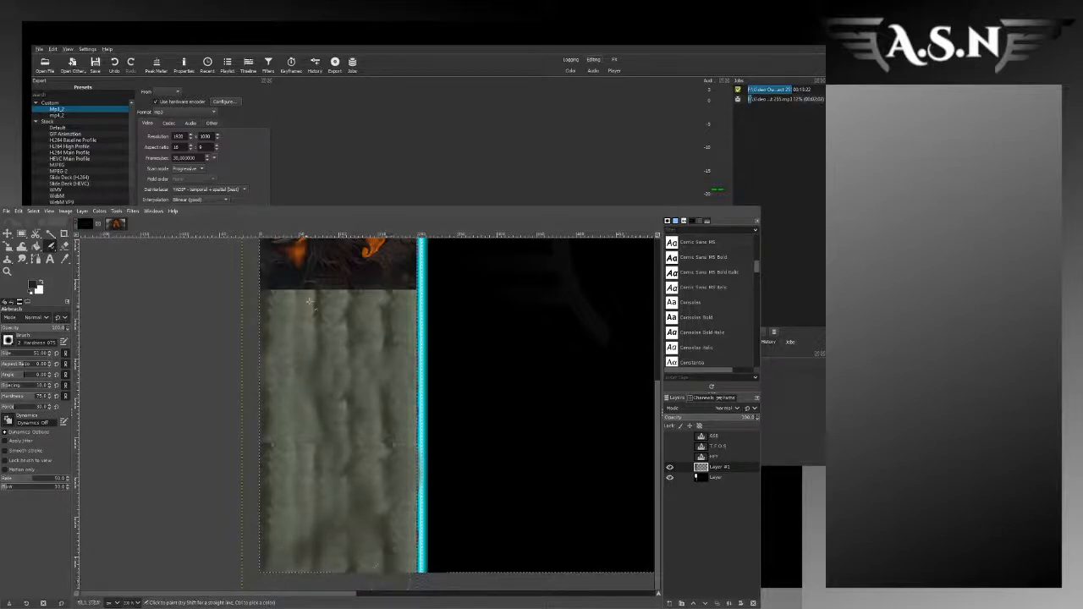
left_click_drag(309, 300, 314, 501)
mouse_move(351, 307)
left_mouse_down()
mouse_move(344, 508)
mouse_move(405, 498)
left_mouse_up()
left_click_drag(265, 295, 409, 298)
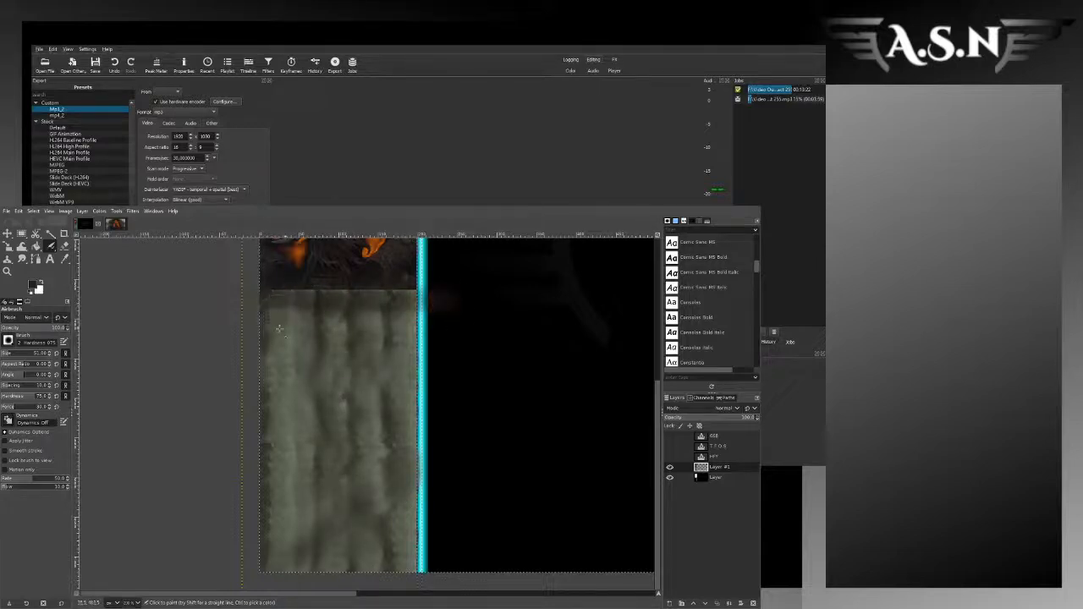
Step: Undo the last airbrush strokes and airbrush the dark shading again from the artwork's lower edge down over the grey background
key("ctrl+z")
key("ctrl+z")
key("ctrl+z")
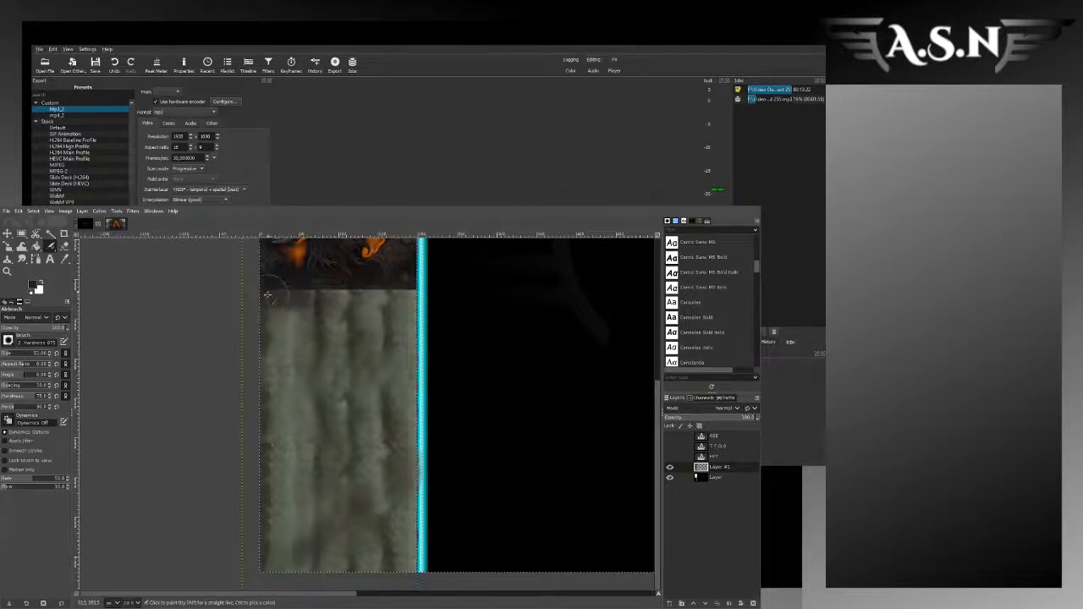
mouse_move(276, 311)
left_mouse_down()
mouse_move(391, 303)
mouse_move(402, 316)
mouse_move(415, 301)
mouse_move(398, 301)
mouse_move(401, 312)
mouse_move(389, 296)
mouse_move(406, 297)
mouse_move(403, 308)
mouse_move(407, 296)
mouse_move(370, 302)
mouse_move(274, 344)
mouse_move(281, 390)
mouse_move(279, 367)
mouse_move(250, 427)
mouse_move(252, 538)
mouse_move(316, 570)
mouse_move(341, 566)
mouse_move(306, 560)
mouse_move(371, 567)
mouse_move(392, 548)
mouse_move(390, 568)
mouse_move(291, 367)
mouse_move(310, 398)
left_mouse_up()
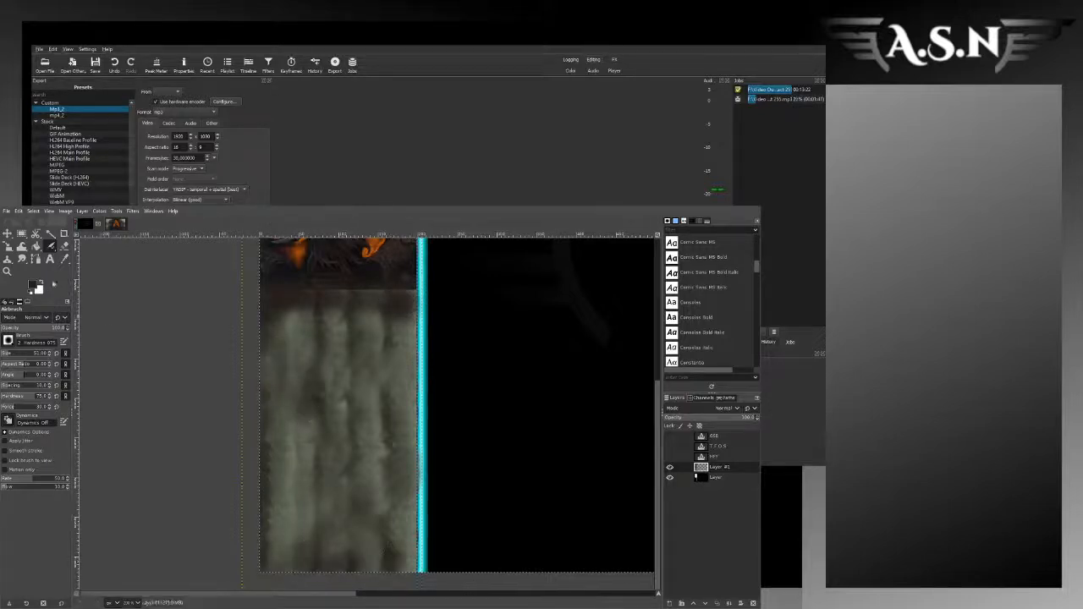
Step: Smudge the airbrushed shading into the grey background with a large brush, undoing the strokes that pull in colour at the outer edge
left_click_drag(3, 357, 2, 356)
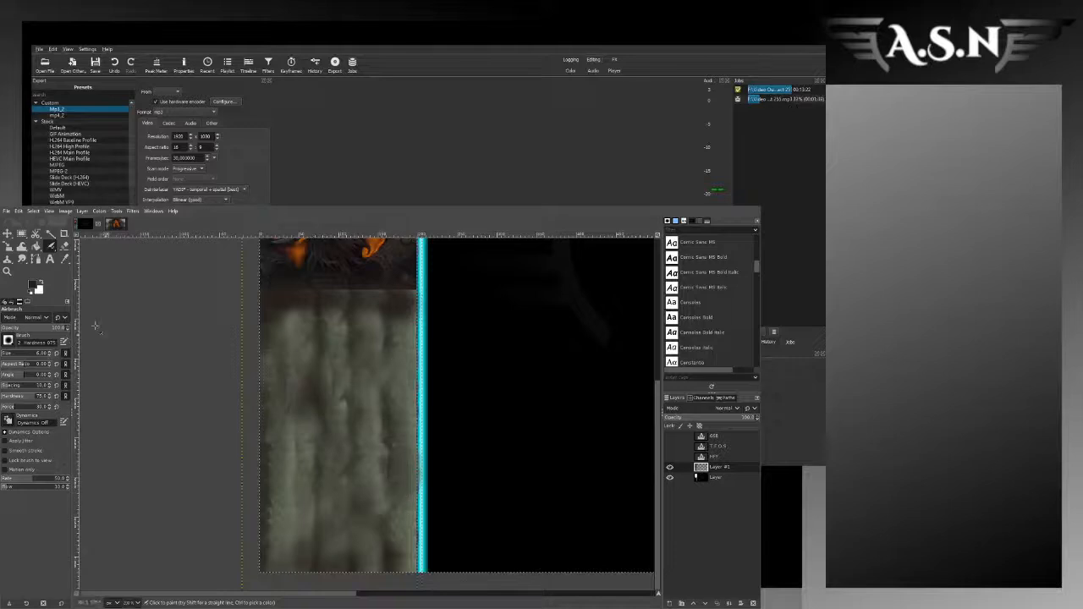
key("s")
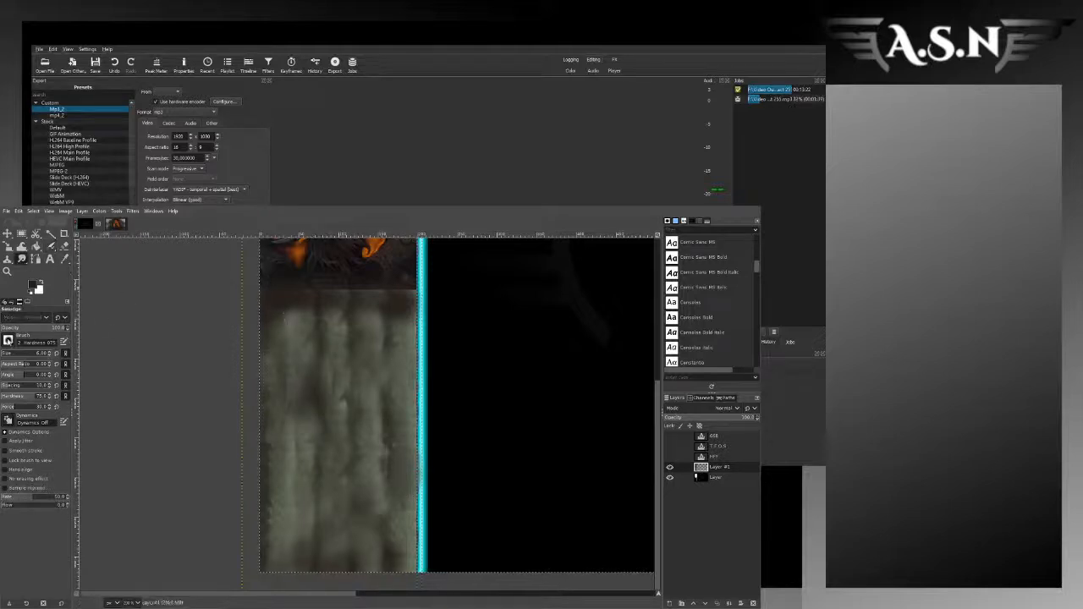
left_click(9, 354)
mouse_move(310, 329)
left_mouse_down()
mouse_move(291, 367)
mouse_move(259, 341)
mouse_move(253, 535)
mouse_move(280, 488)
left_mouse_up()
left_click_drag(243, 386, 256, 333)
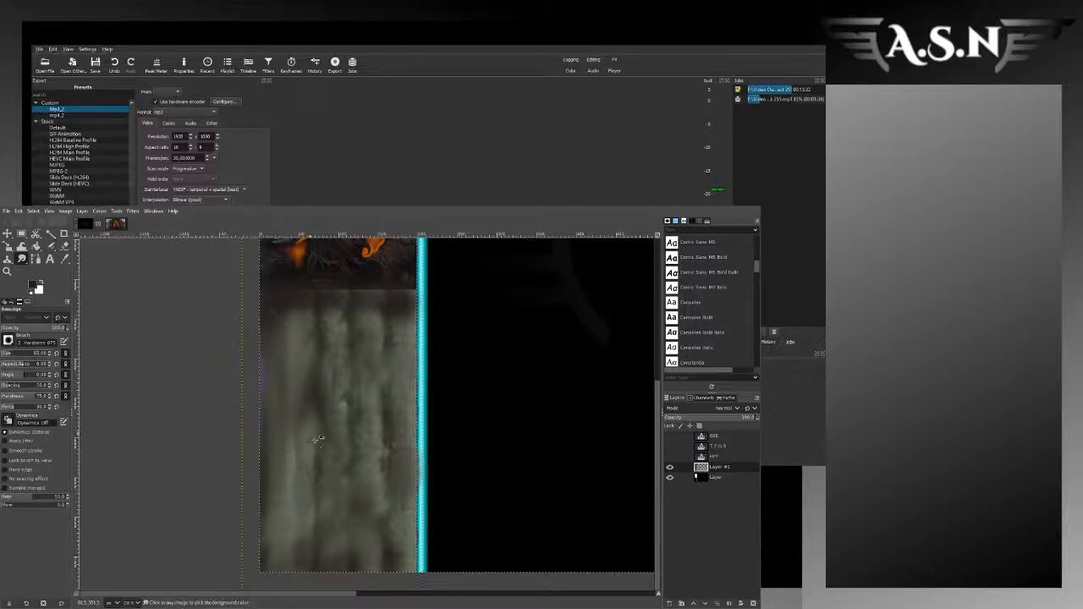
key("ctrl+z")
key("ctrl+z")
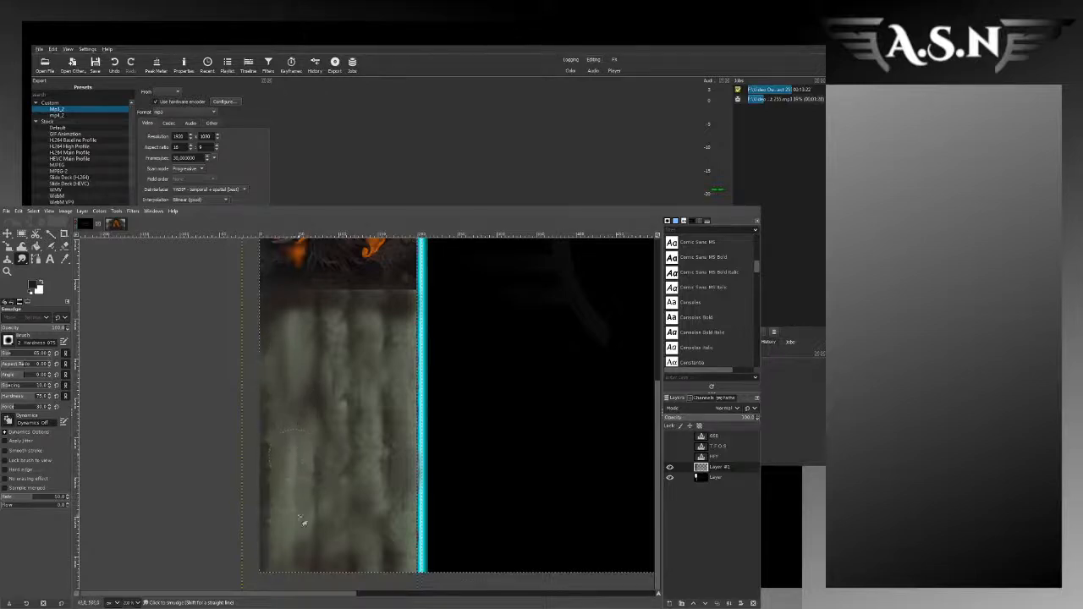
Step: Smudge the hard seam between the arch artwork's lower edge and the shaded grey background with a smaller brush
scroll(495, 464, "down", 2)
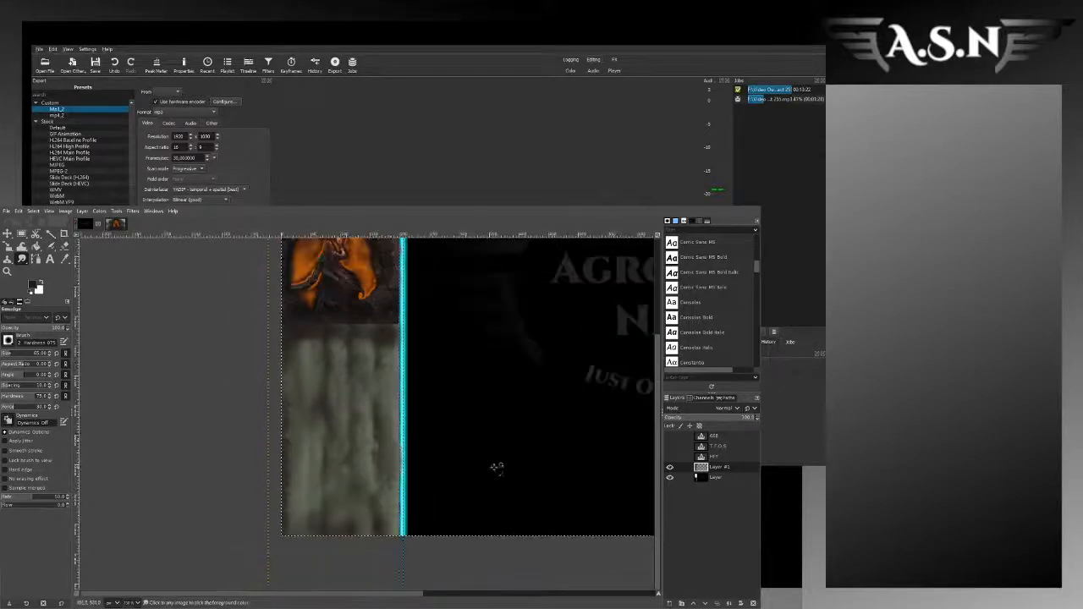
scroll(406, 379, "up", 1)
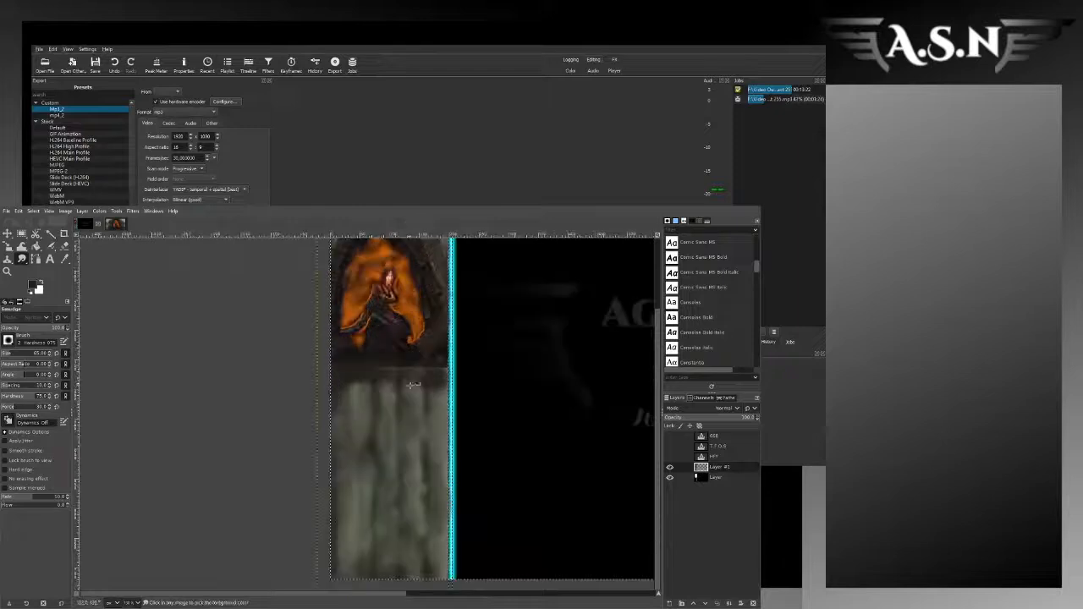
scroll(372, 381, "up", 2)
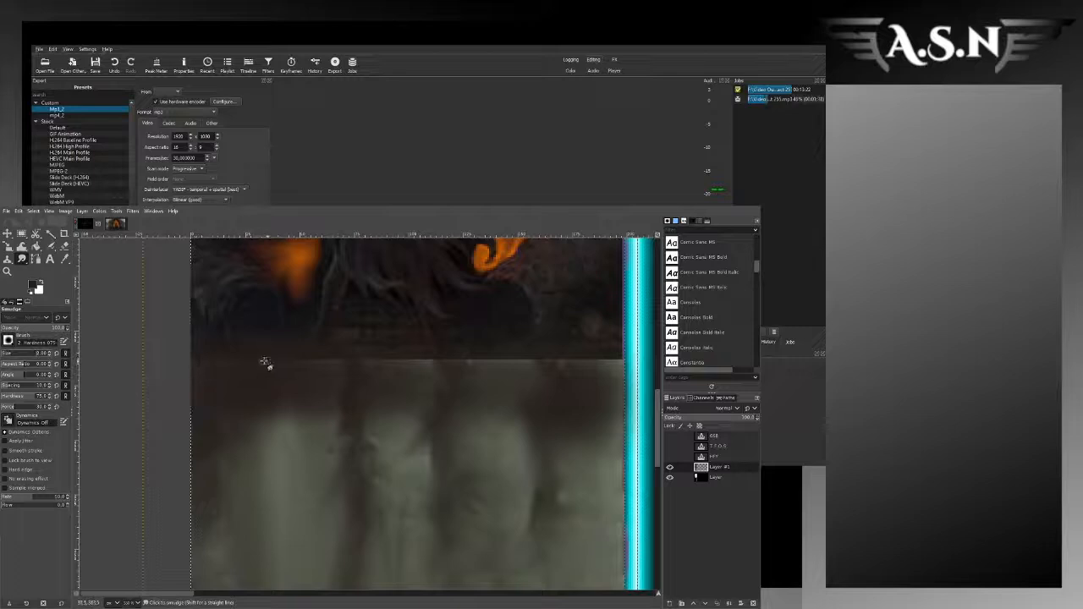
left_click(6, 352)
left_click_drag(232, 362, 231, 365)
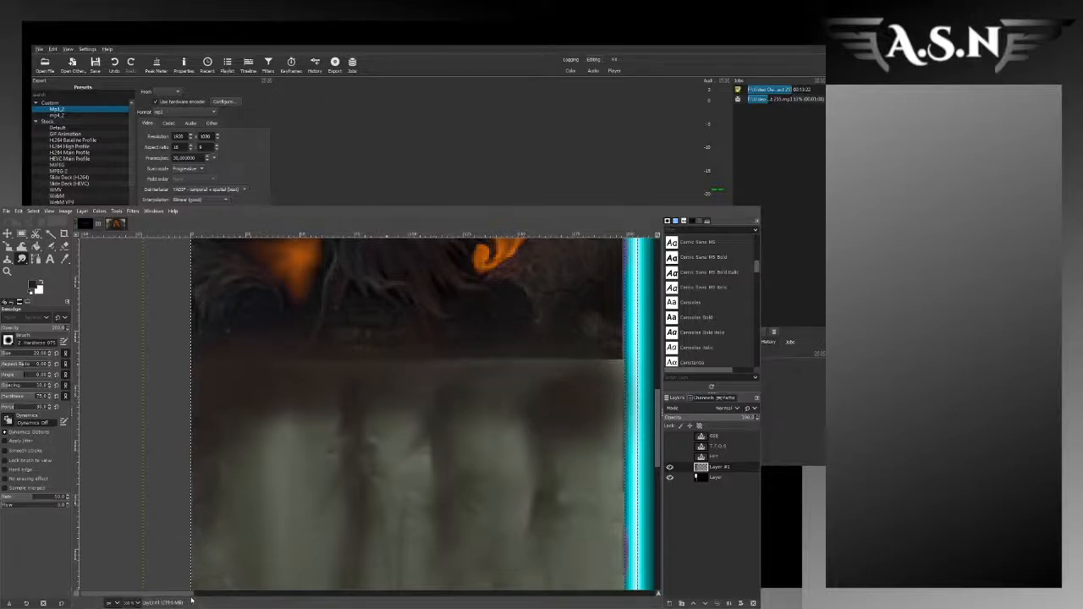
scroll(281, 373, "right", 5)
mouse_move(282, 373)
left_mouse_down()
mouse_move(435, 358)
mouse_move(294, 351)
mouse_move(282, 360)
left_mouse_up()
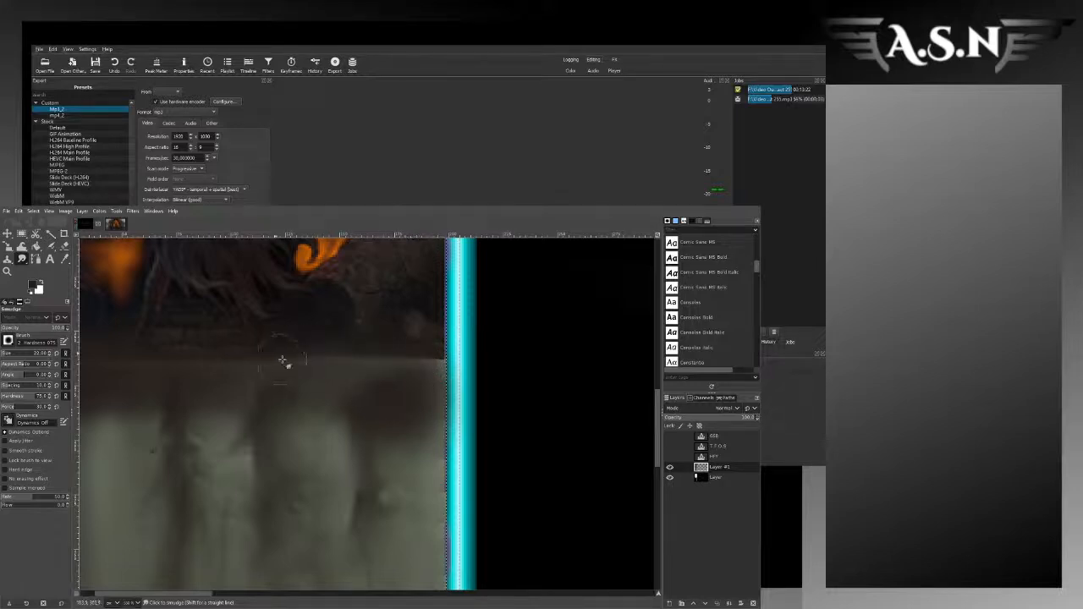
Step: Select a narrow rectangle between the arch and the cyan divider, and smudge away the light specks along its edge
scroll(326, 381, "down", 2)
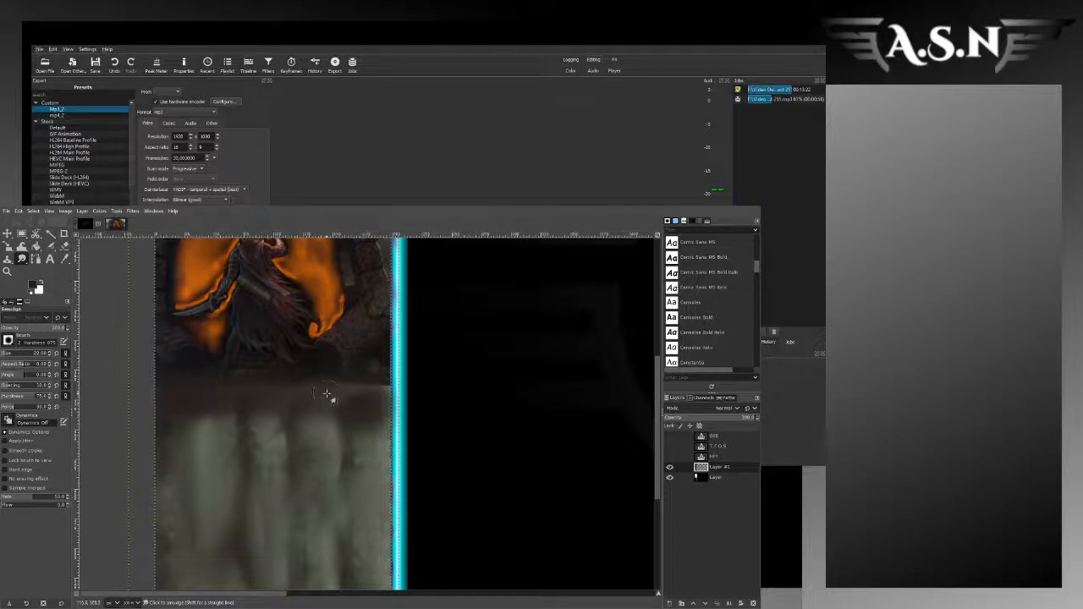
scroll(339, 415, "down", 1)
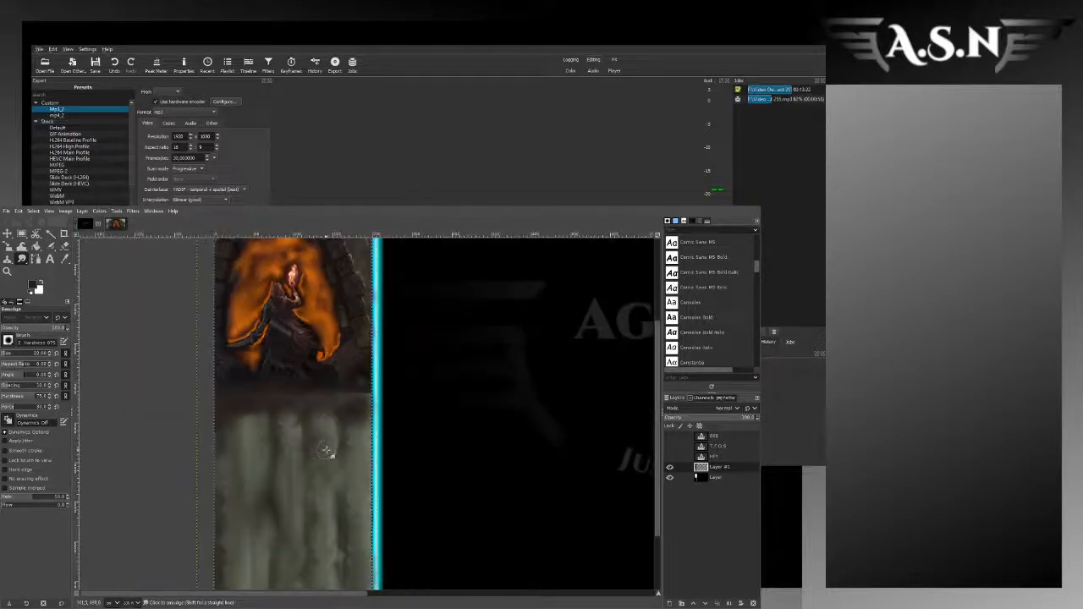
scroll(327, 451, "up", 2)
scroll(339, 429, "down", 4)
scroll(335, 432, "down", 1)
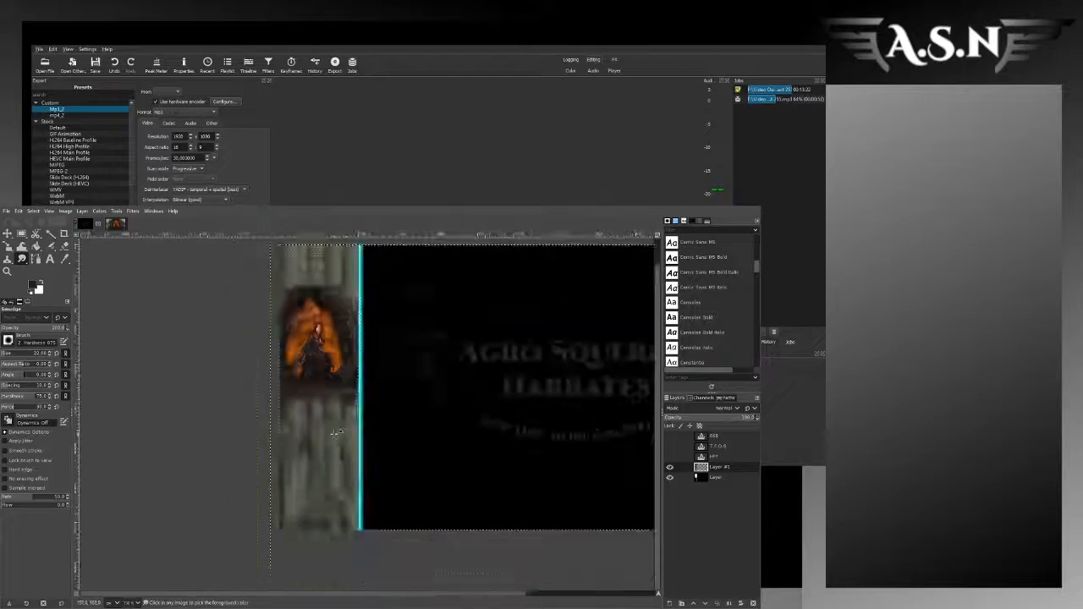
scroll(337, 432, "down", 1)
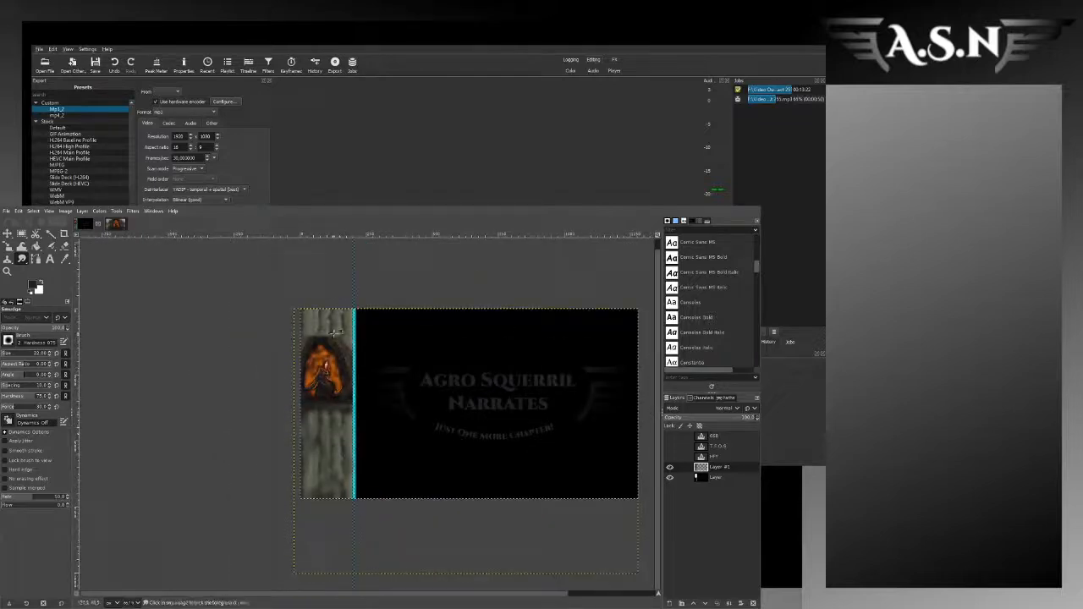
scroll(360, 367, "up", 3)
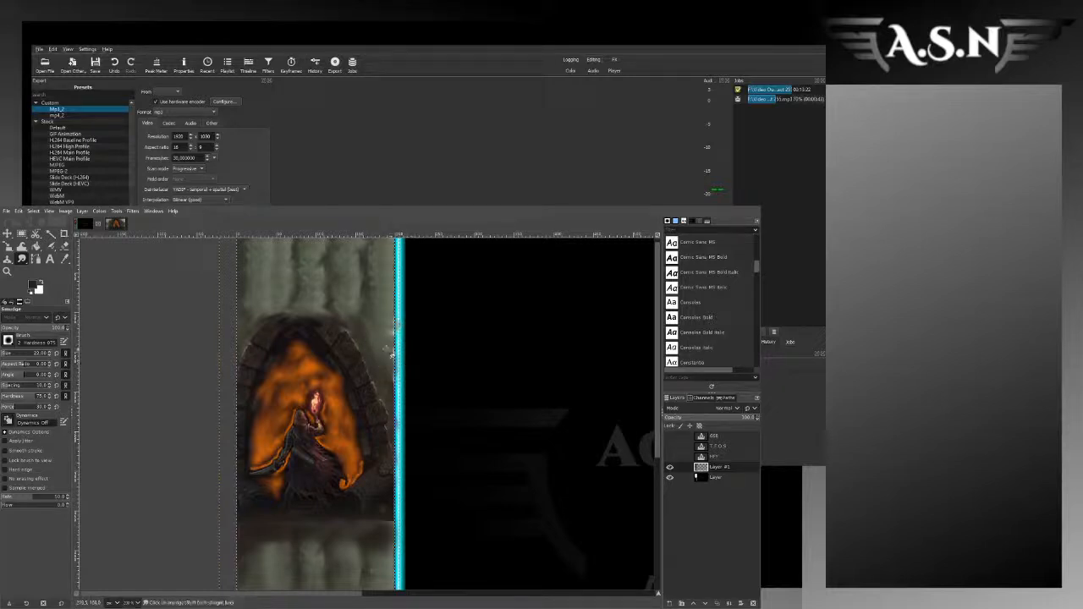
scroll(402, 329, "up", 2)
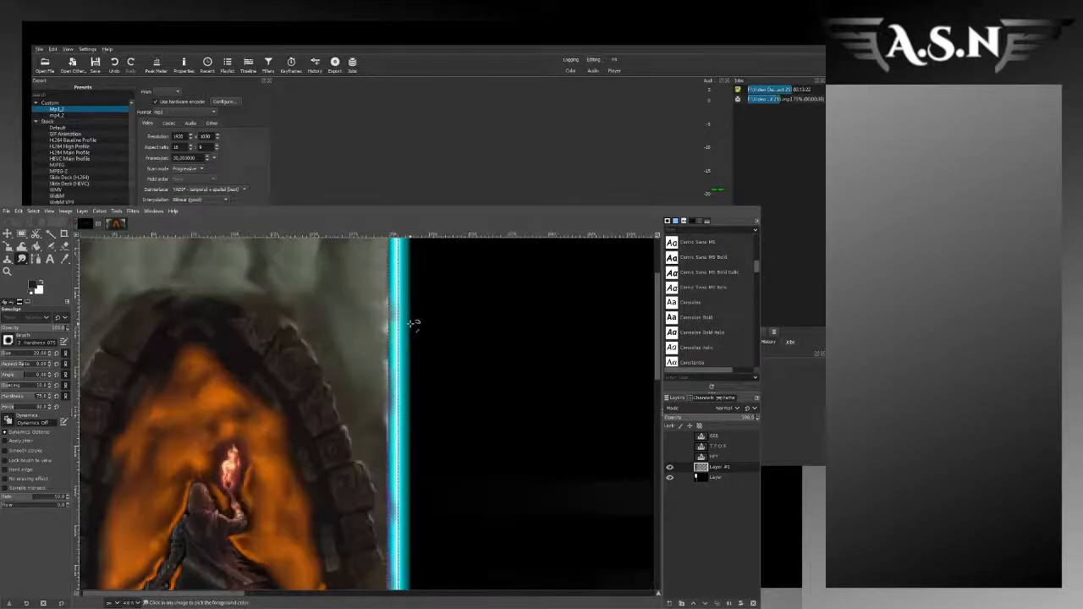
key("r")
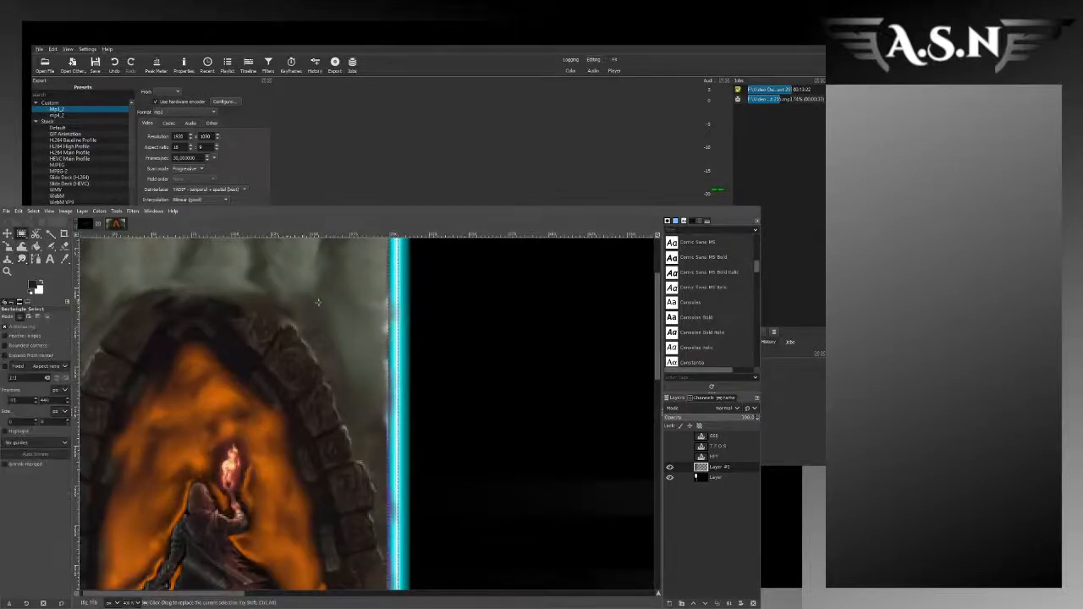
left_click_drag(339, 271, 388, 431)
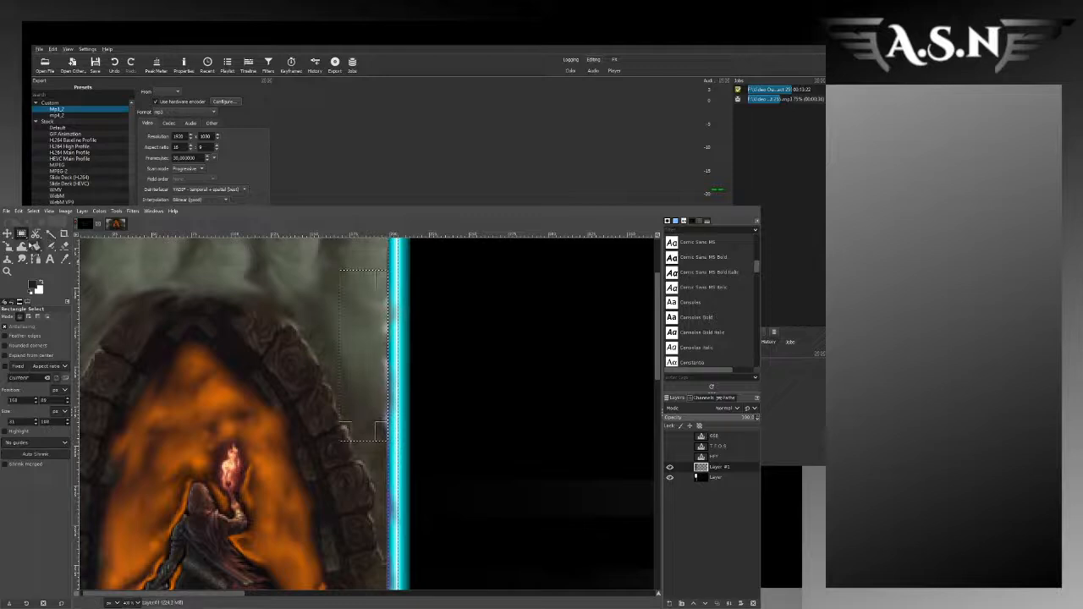
left_click(22, 258)
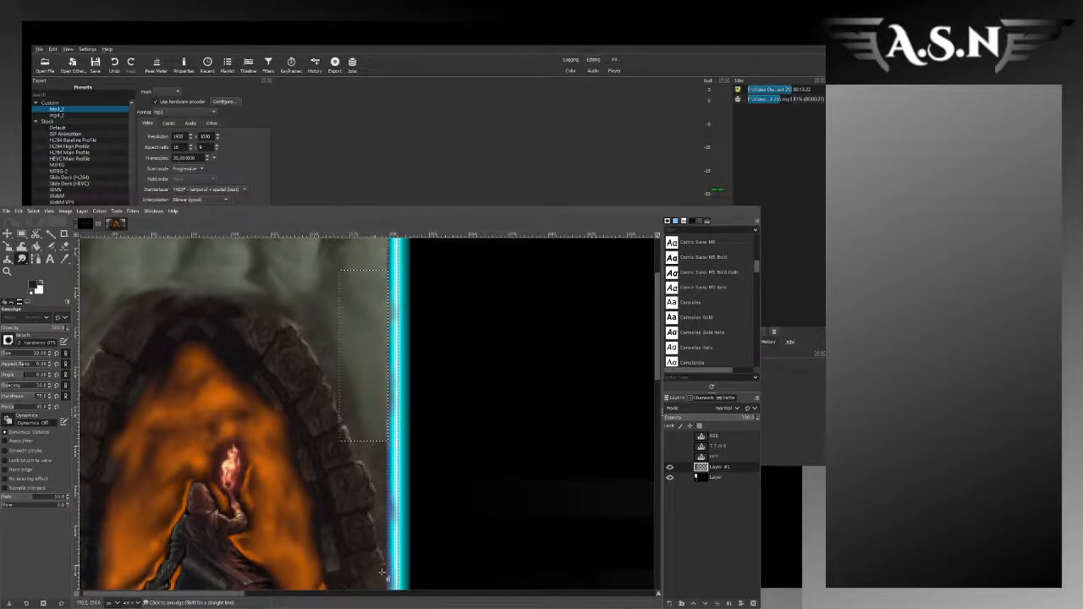
Step: Inspect the outer edges of the sidebar and the whole overlay for remaining seams or stray colour
left_click_drag(231, 594, 114, 583)
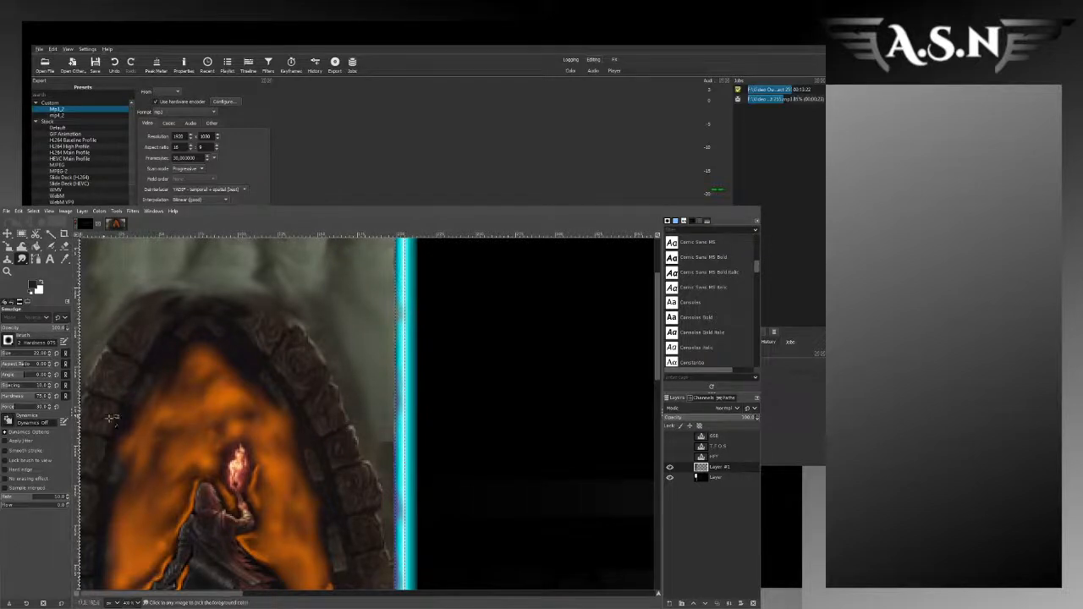
scroll(418, 502, "down", 1)
scroll(413, 513, "down", 2)
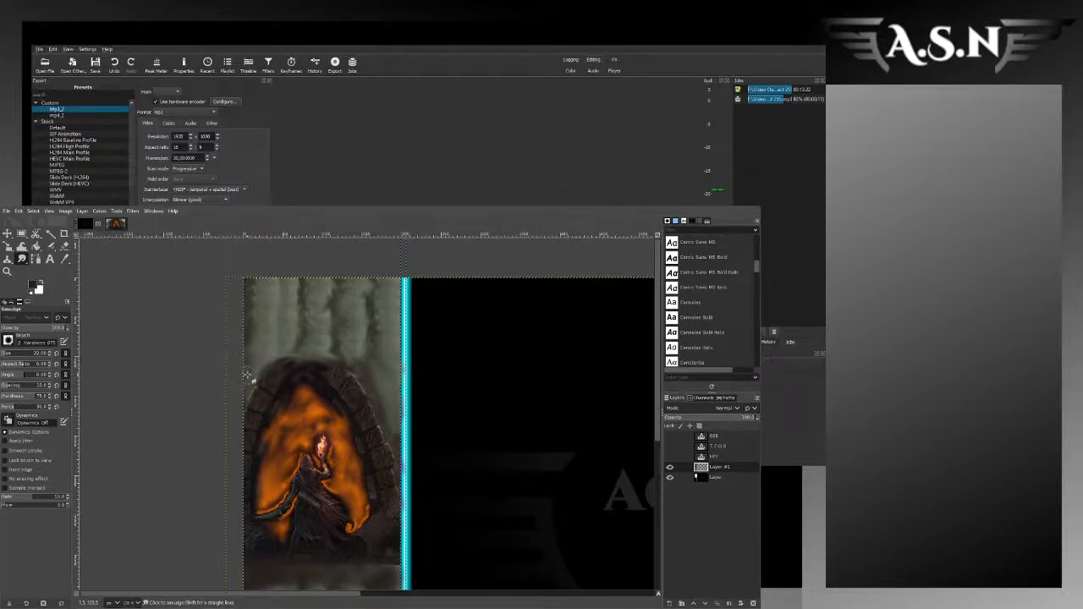
scroll(298, 430, "down", 1)
scroll(298, 431, "down", 1)
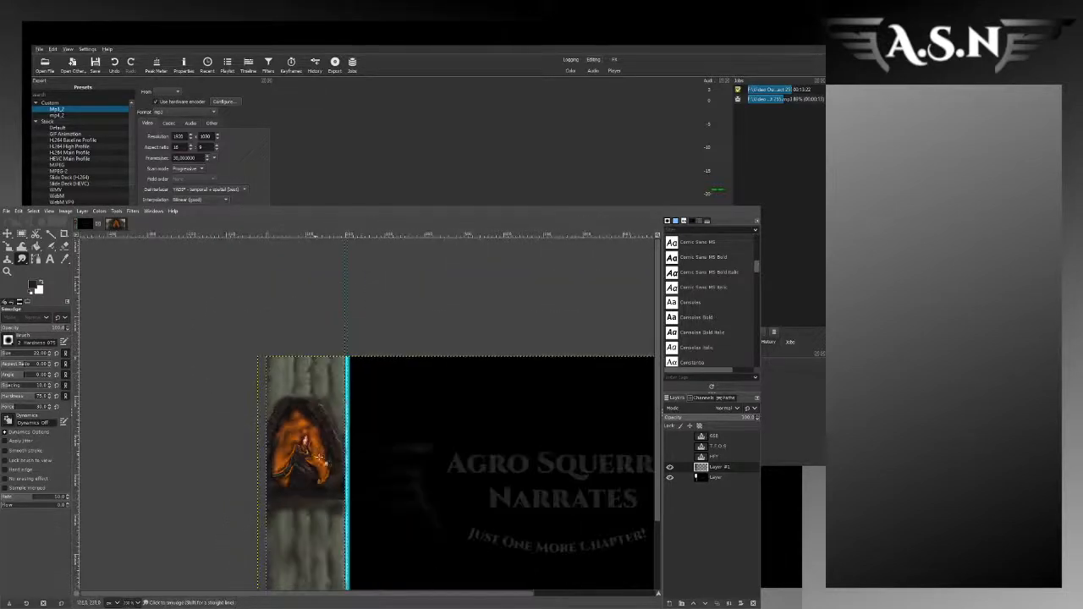
scroll(305, 449, "down", 1)
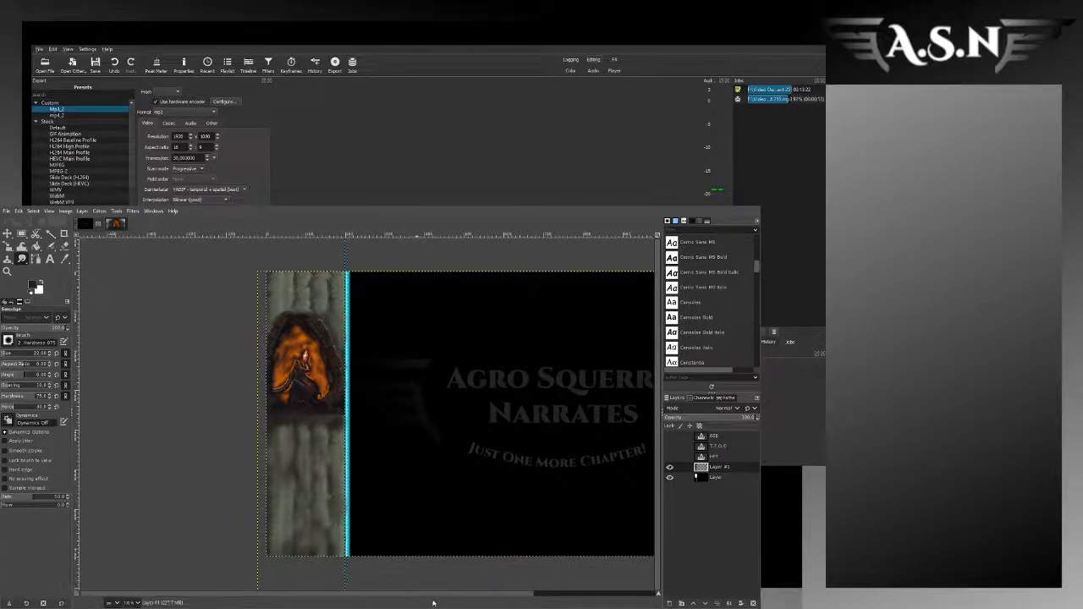
scroll(332, 590, "right", 3)
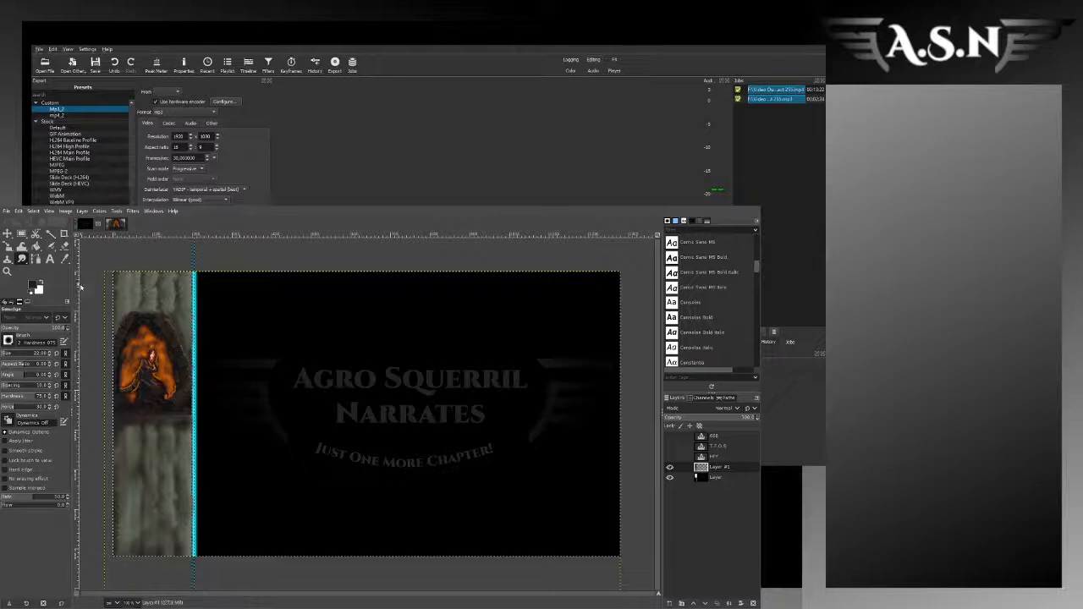
Step: Draw a text box across the sidebar above the arch and enter the title "There is no Epic loot here" in it
left_click(50, 259)
left_click(110, 273)
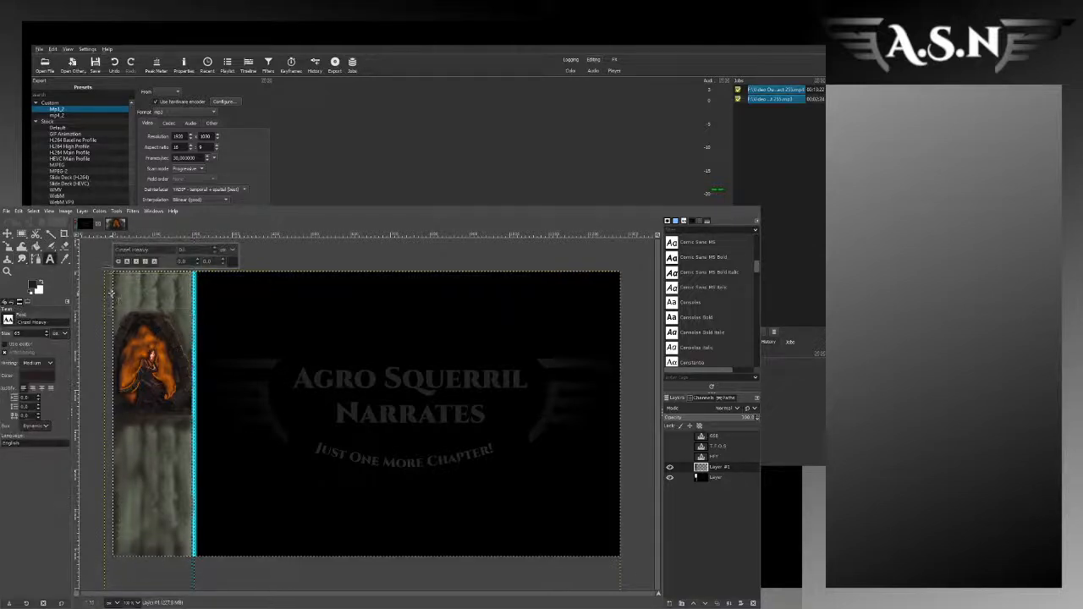
left_click_drag(112, 293, 124, 294)
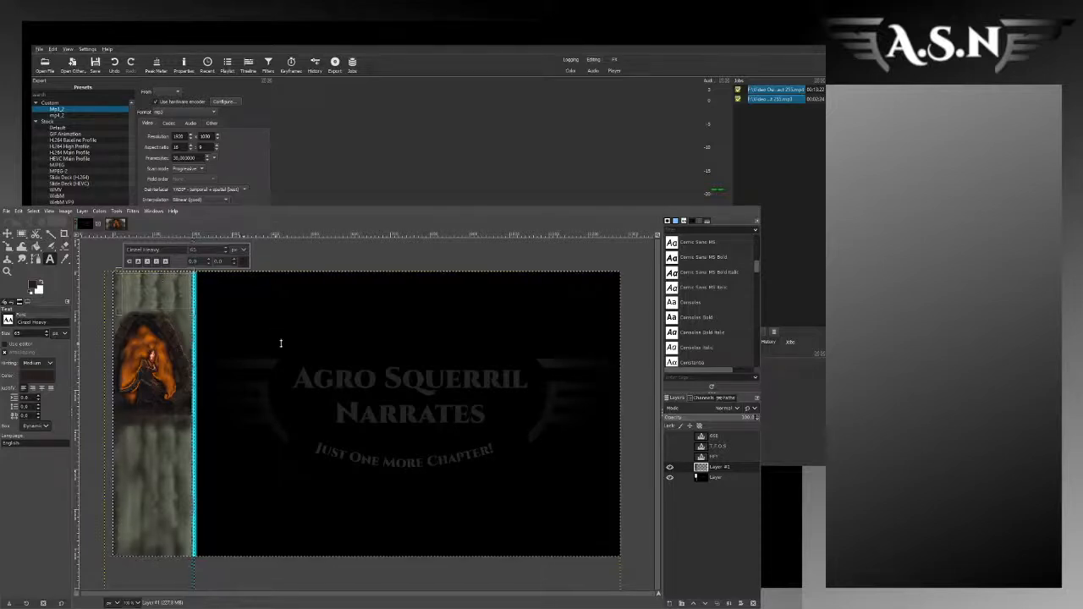
left_click(280, 343)
type("There is")
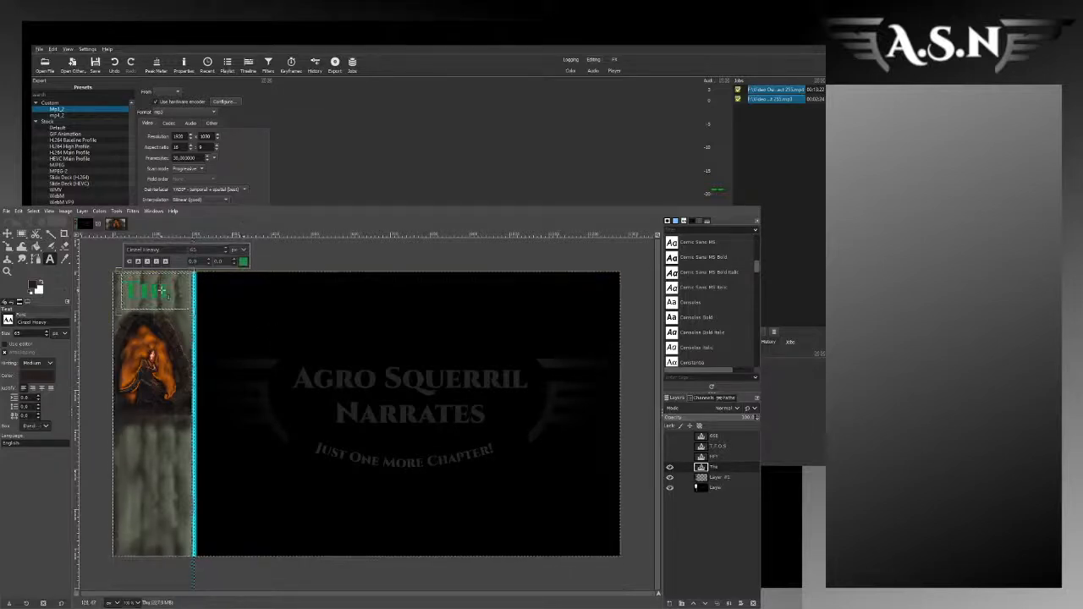
type(" no Epic text line")
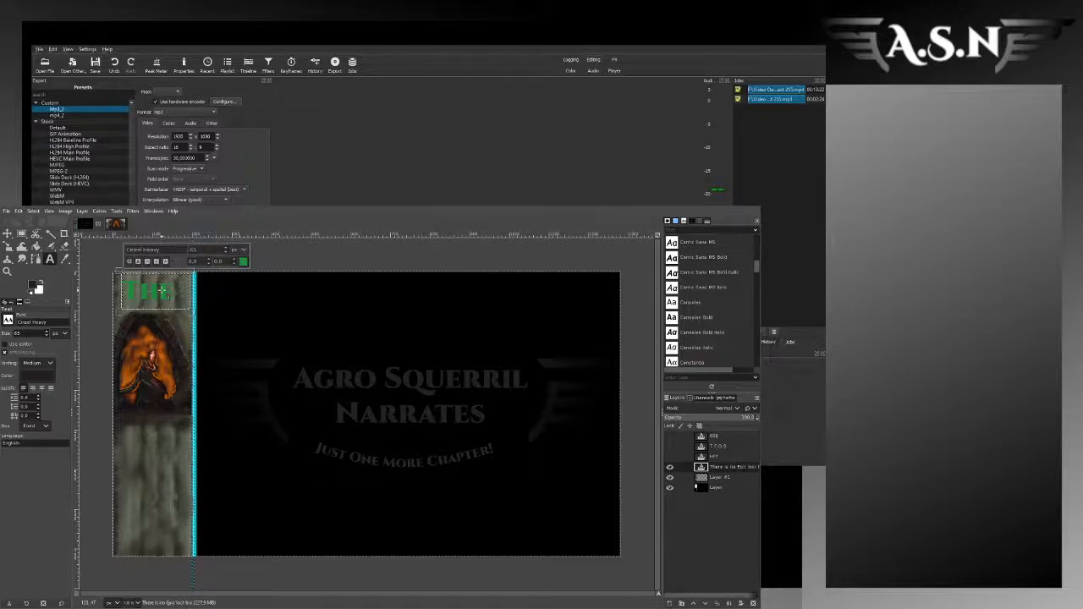
type(", Only")
Step: Extend the title with ", Only Puns" and set the whole title's text size to 25 px
key("ctrl+a")
left_click(204, 251)
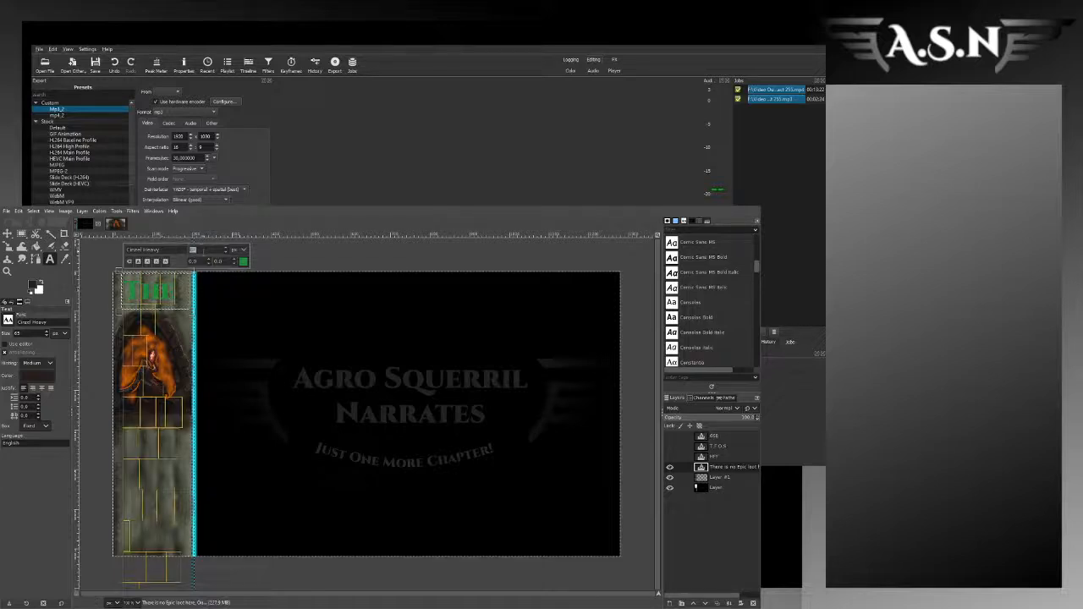
type("25")
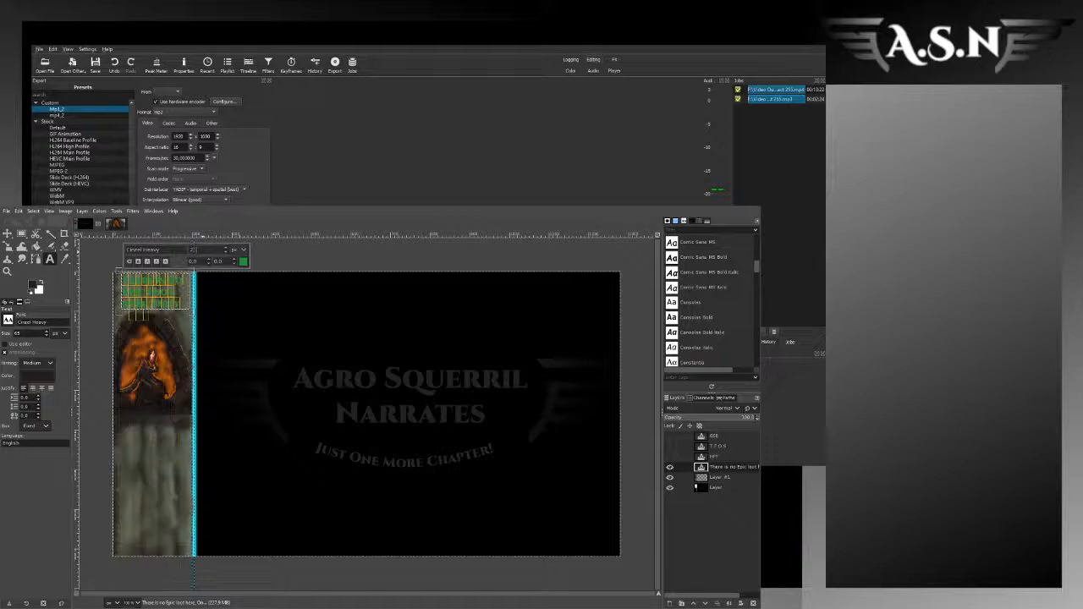
scroll(150, 305, "up", 2)
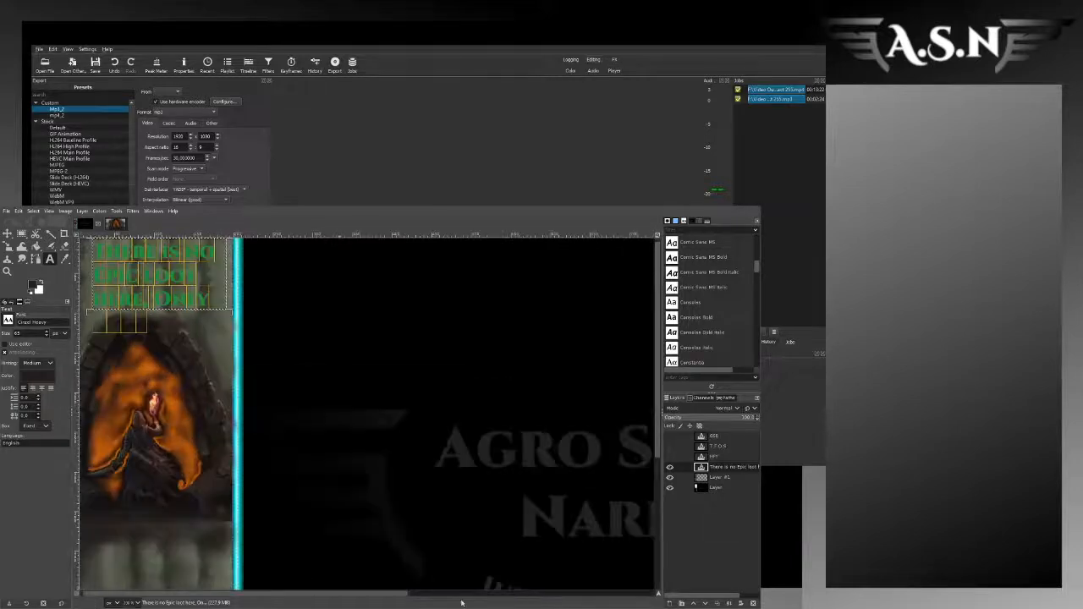
scroll(163, 311, "down", 1)
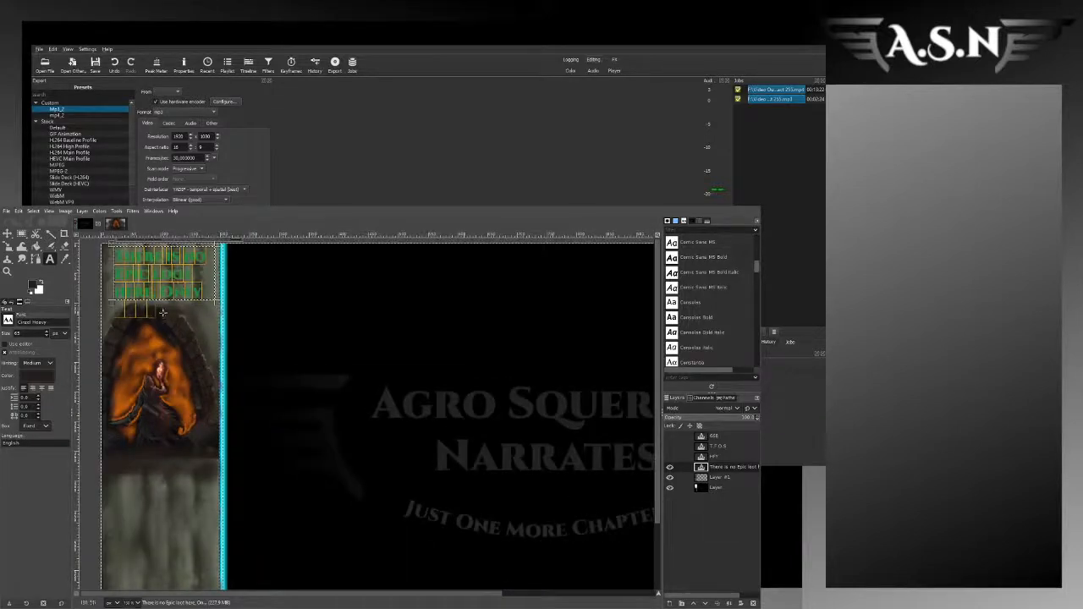
scroll(280, 319, "down", 1)
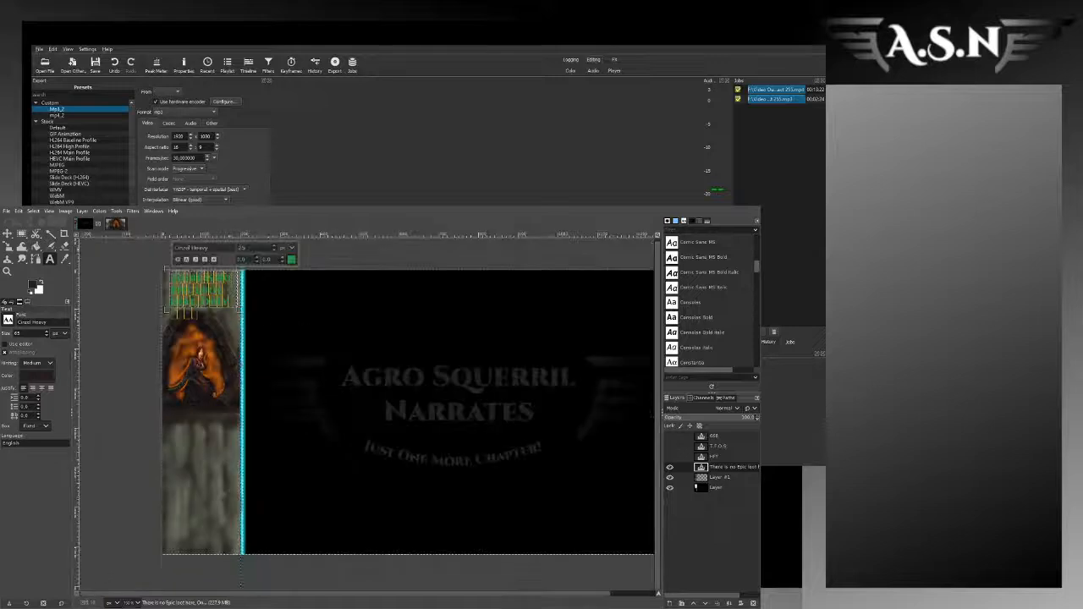
Step: Reduce the title to 22 px, widen its text box to the sidebar's full width, and centre the lines
left_click(274, 250)
left_click_drag(168, 286, 159, 310)
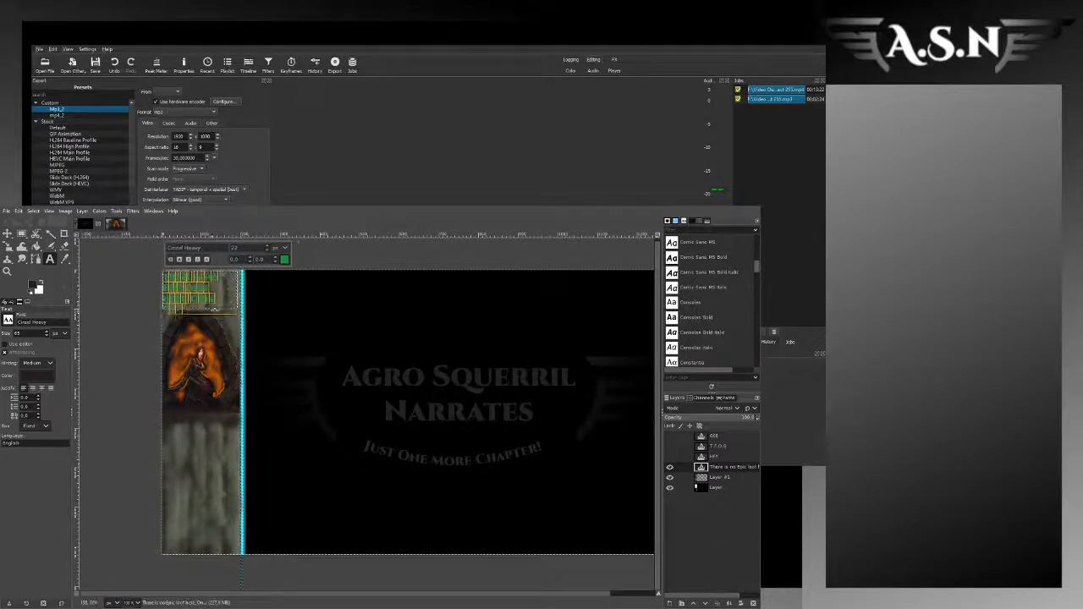
left_click_drag(238, 296, 243, 296)
left_click(266, 250)
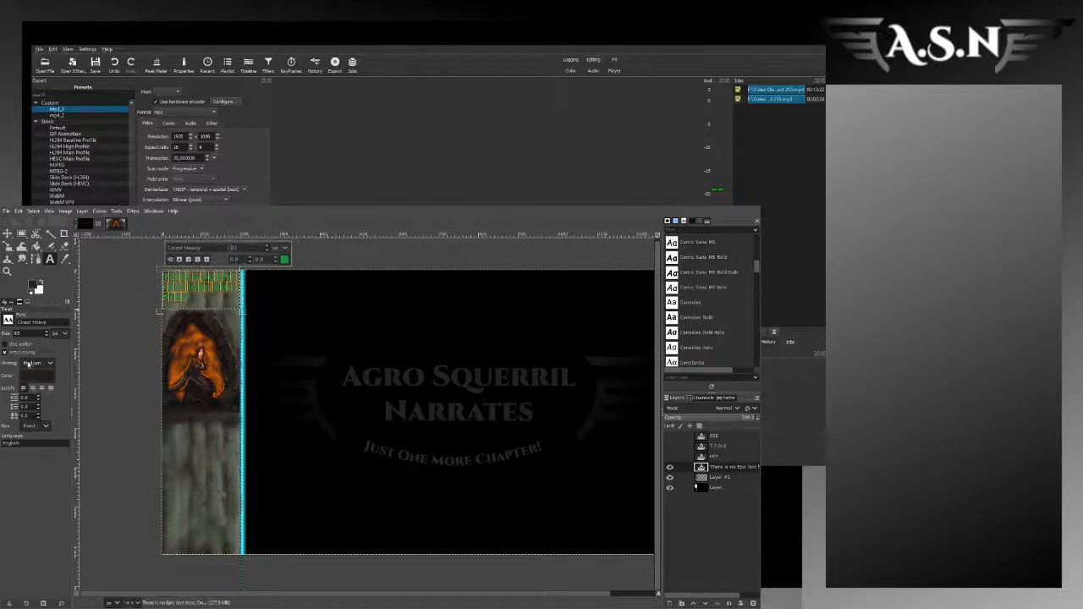
left_click(41, 388)
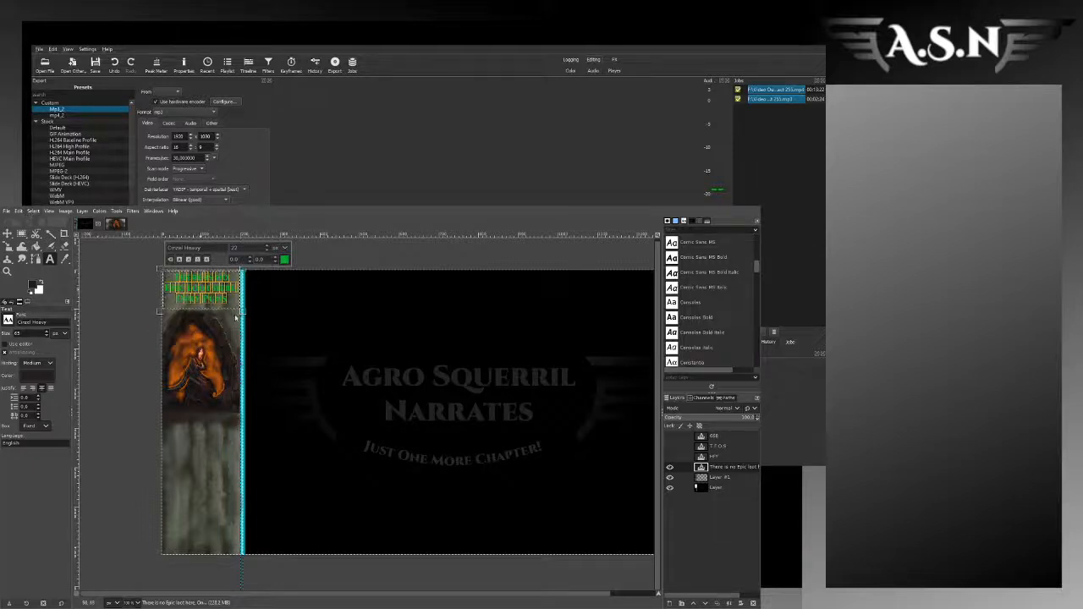
Step: Create a new layer beneath the title, grow a selection around the lettering, and fill it with dark brown as a backing
left_click(710, 478)
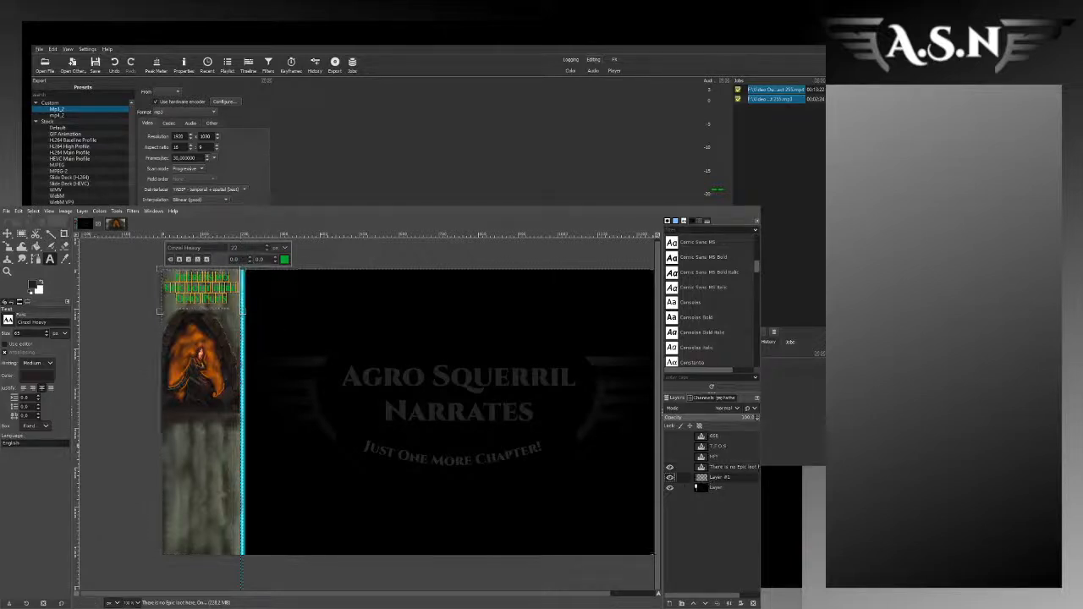
key("ctrl+z")
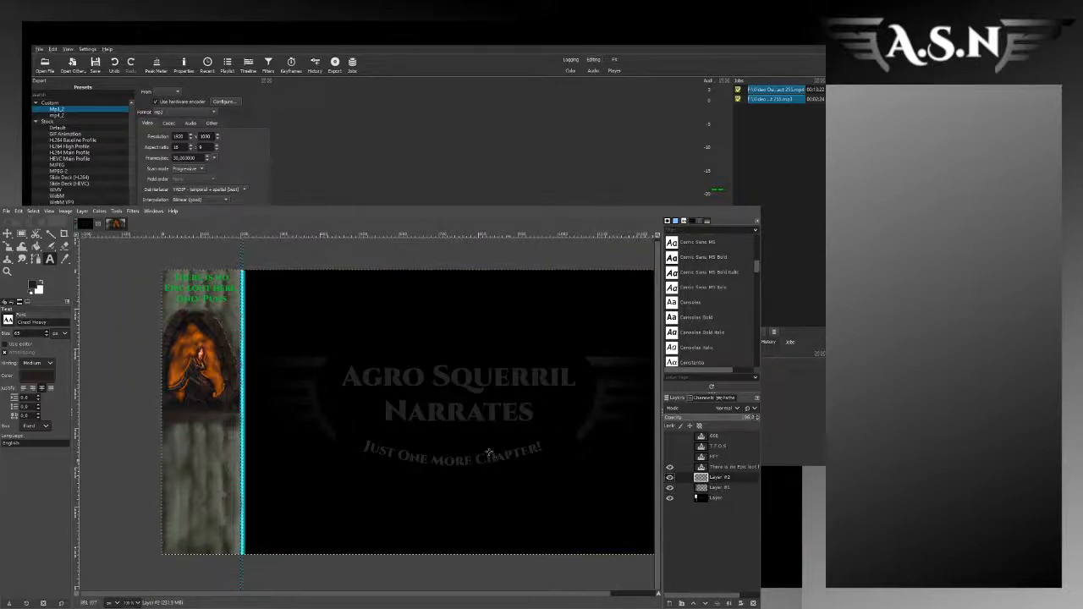
left_click(37, 212)
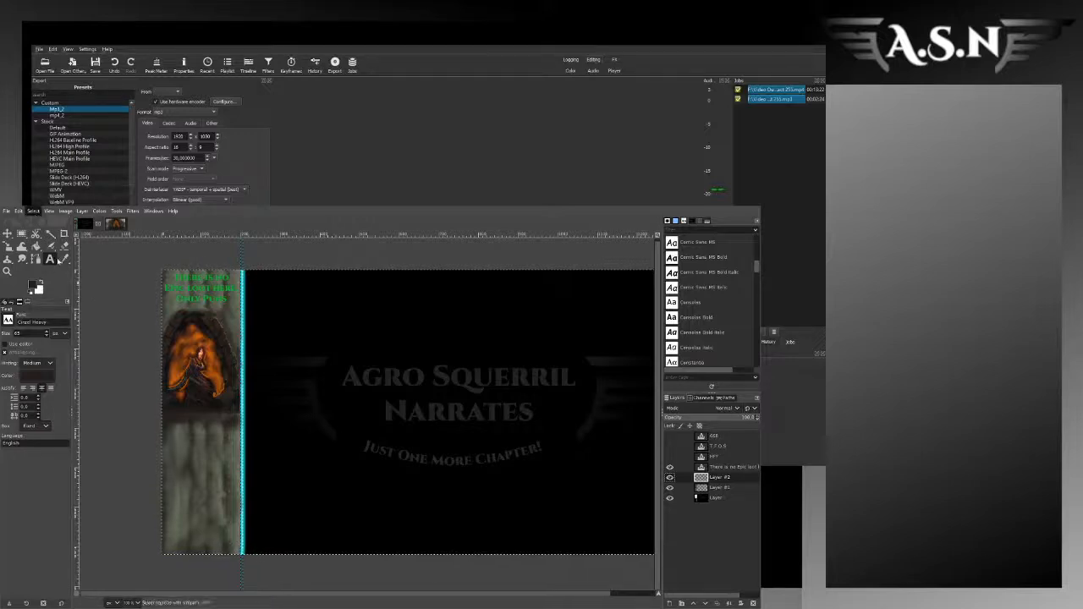
left_click(49, 242)
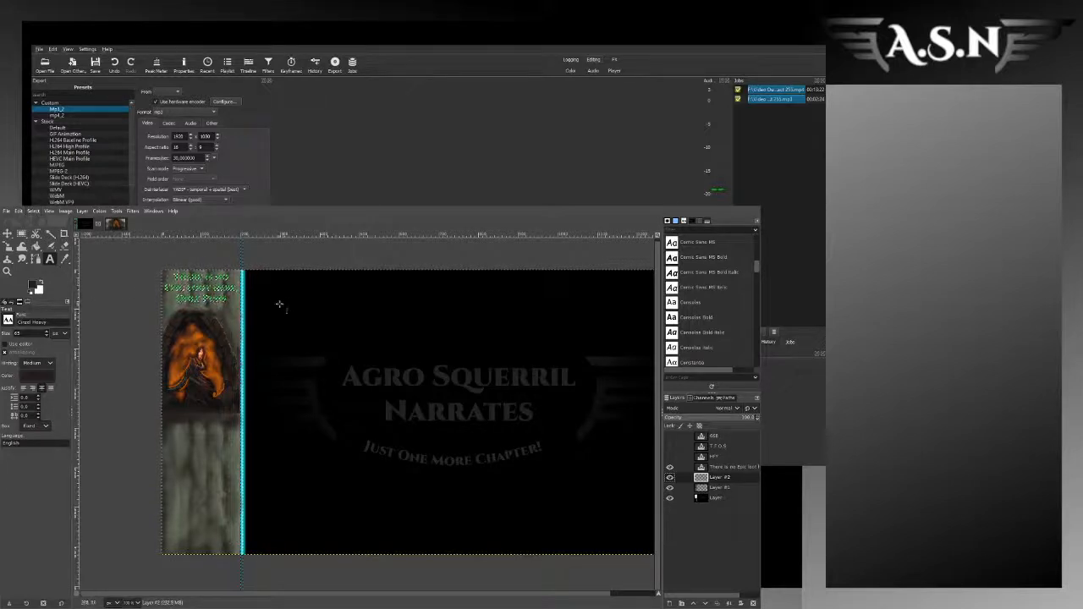
scroll(180, 296, "up", 4)
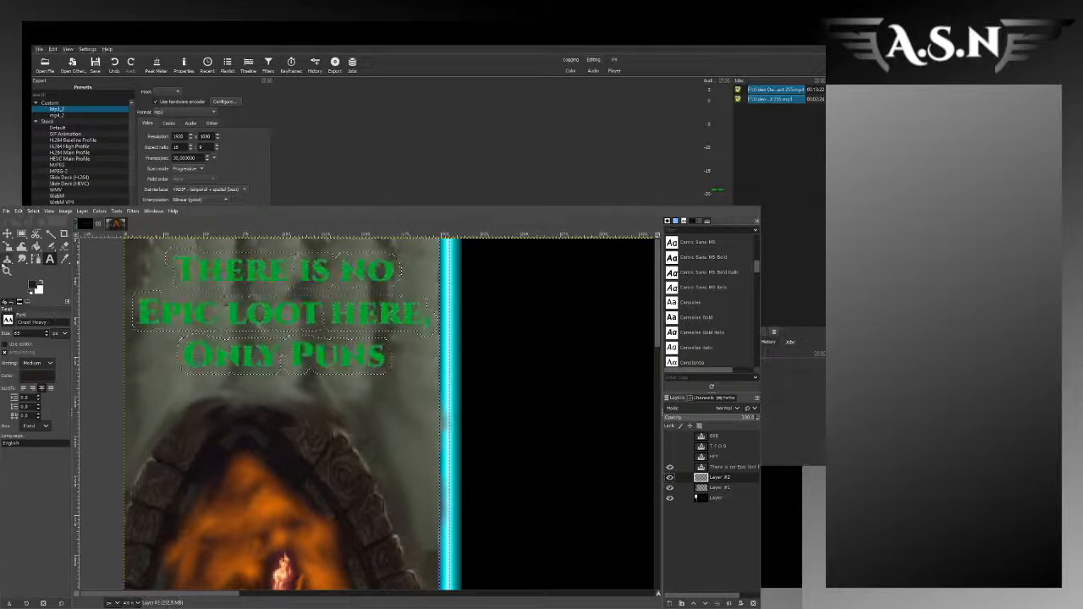
left_click(36, 246)
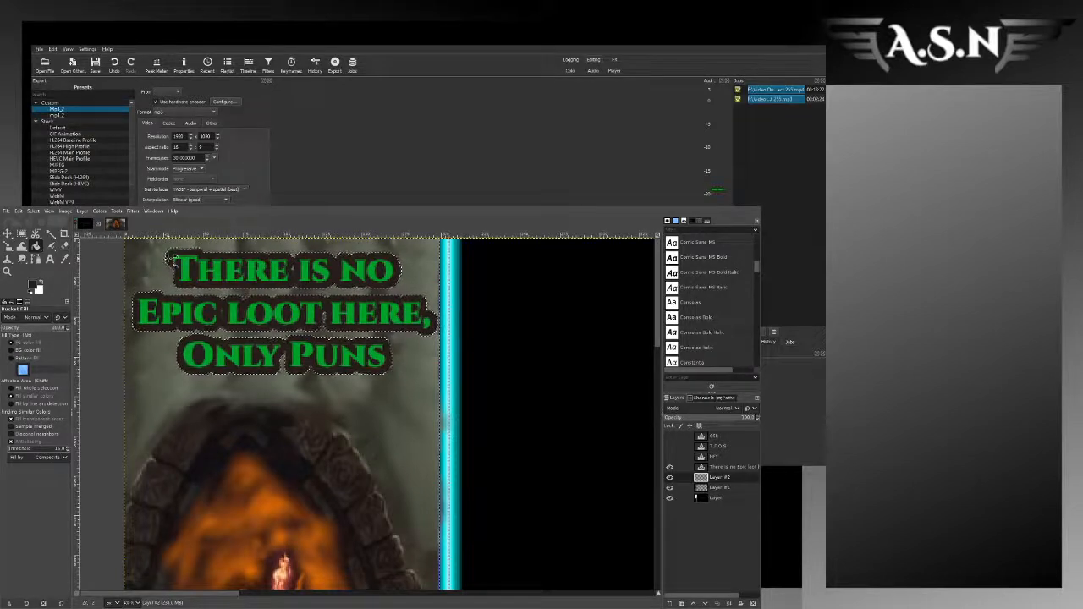
Step: Recolour the sidebar title text orange to match the glow inside the arch artwork
left_click(22, 234)
scroll(370, 354, "down", 4)
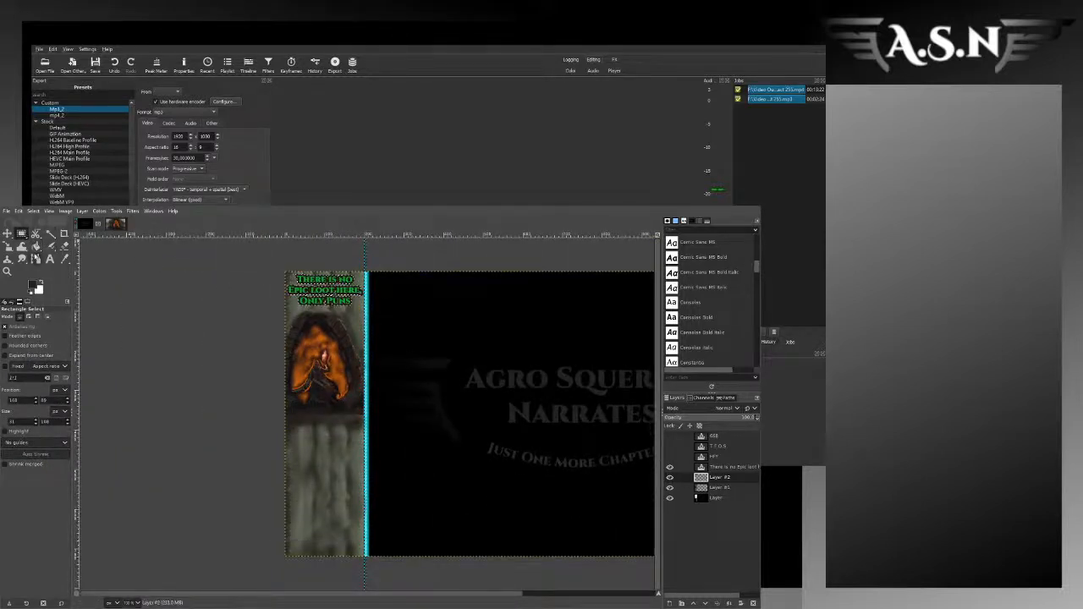
left_click(50, 258)
left_click(332, 300)
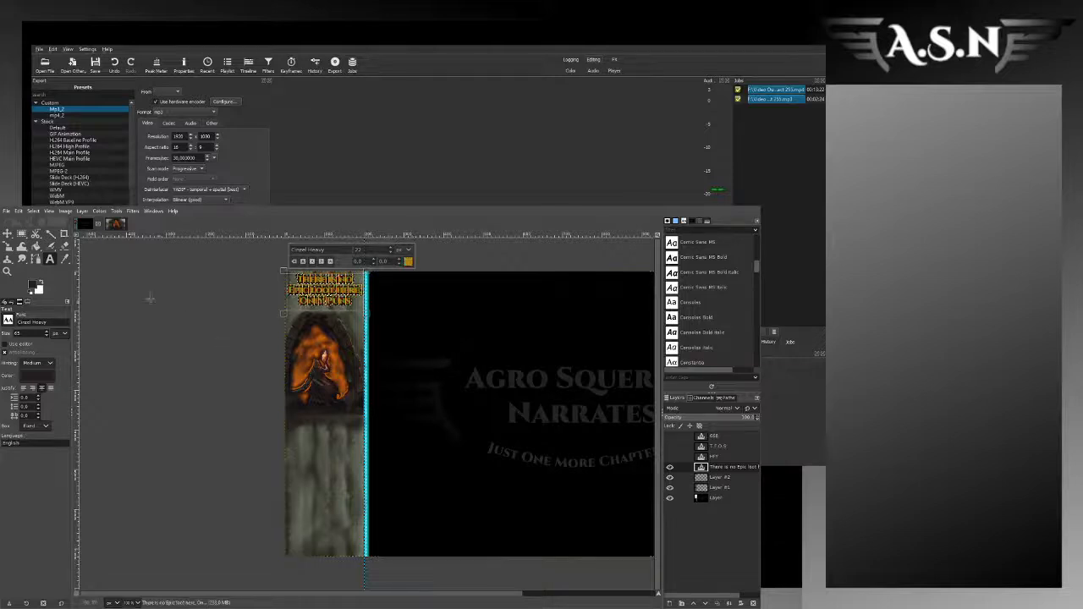
left_click(21, 234)
left_click(214, 305)
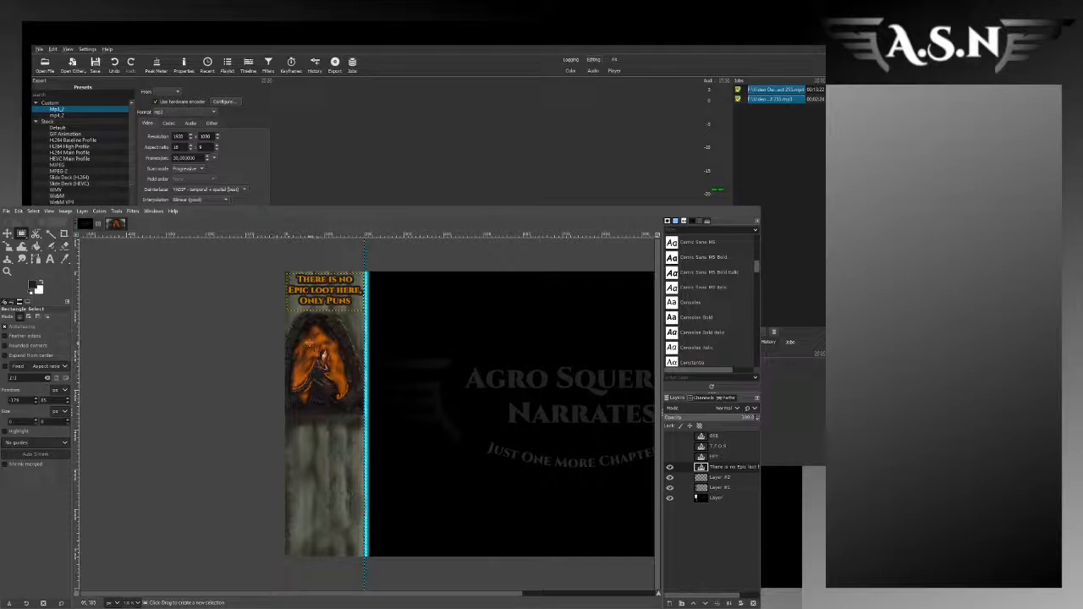
mouse_move(306, 336)
left_mouse_down()
mouse_move(343, 354)
mouse_move(294, 342)
left_mouse_up()
left_click(319, 333)
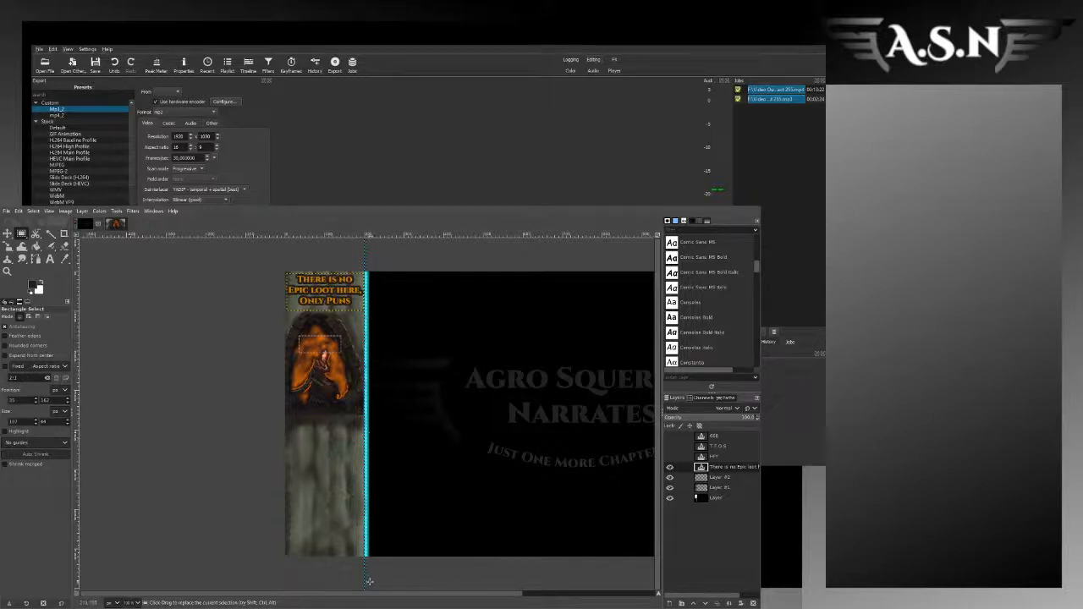
left_click_drag(366, 596, 417, 601)
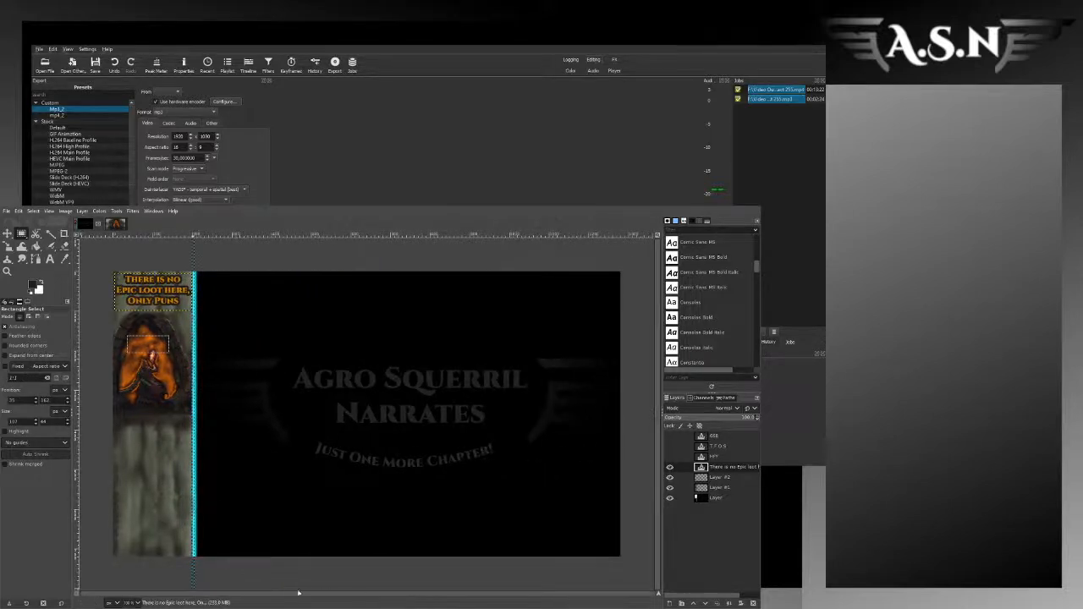
Step: Save the finished overlay image, switch to Shotcut, and preview Agro Badge - Chapter - Reddit - Tinelhop.png from the playlist
left_click(7, 211)
left_click(30, 294)
key("ctrl+s")
left_click(122, 225)
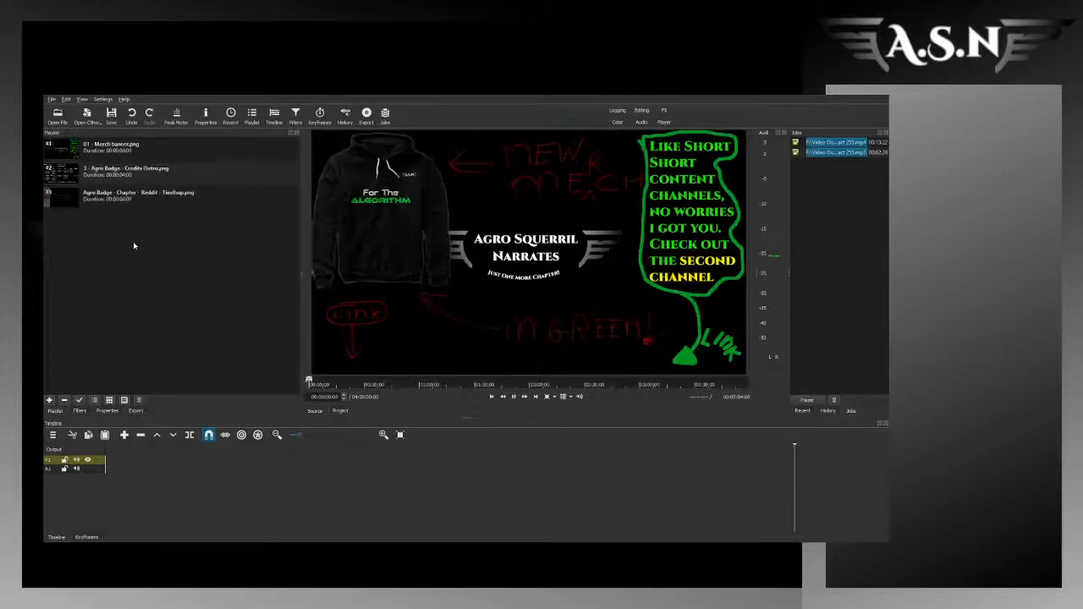
double_click(138, 194)
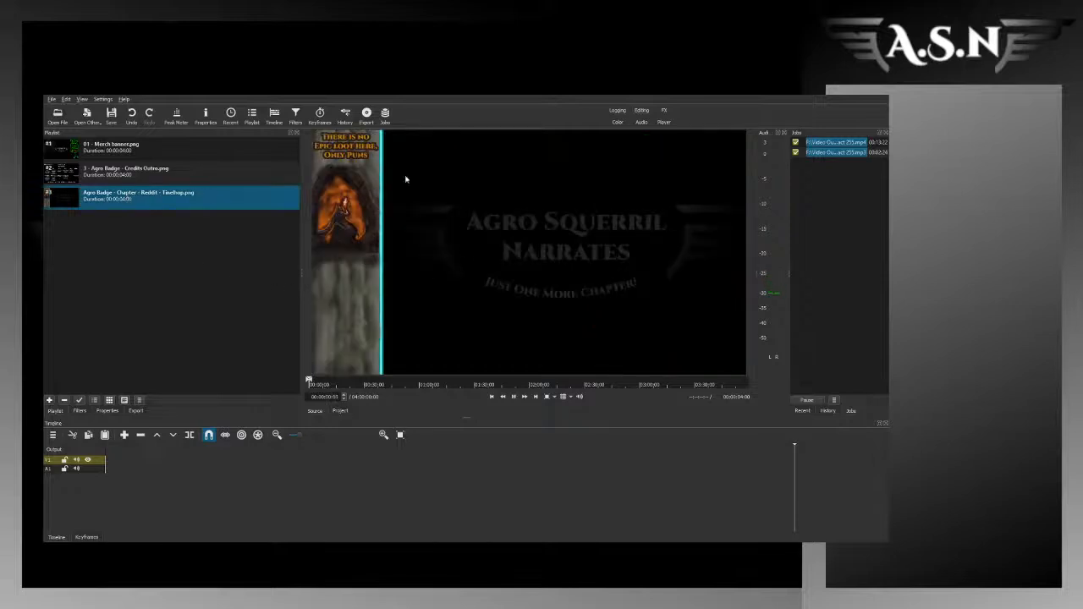
left_click(181, 317)
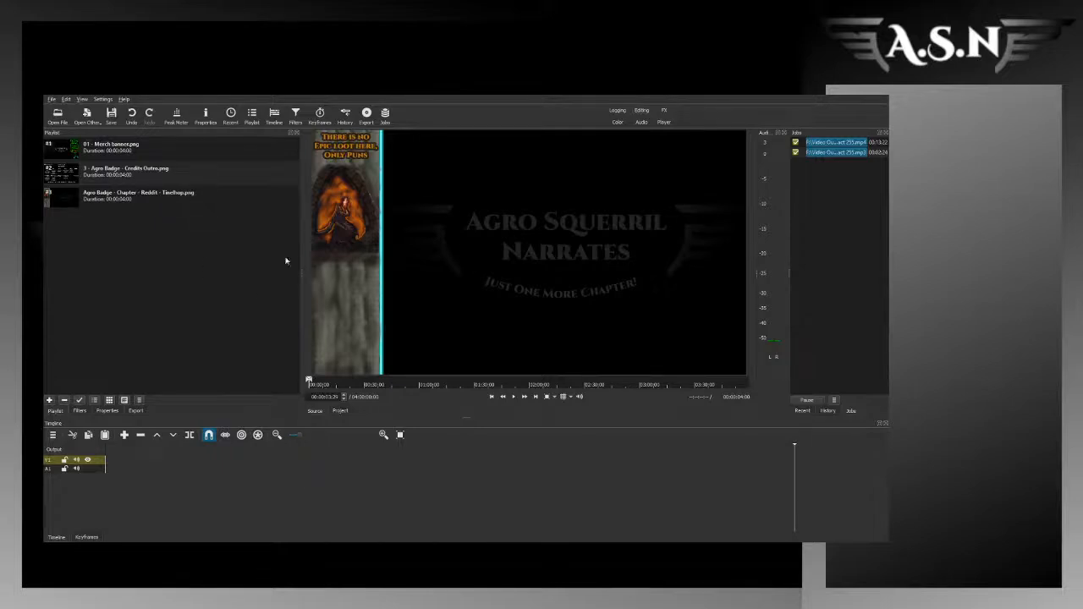
Step: Add Tinelhop chapter 133.mp3 to the playlist and place it at the start of audio track A1
left_click_drag(169, 191, 437, 297)
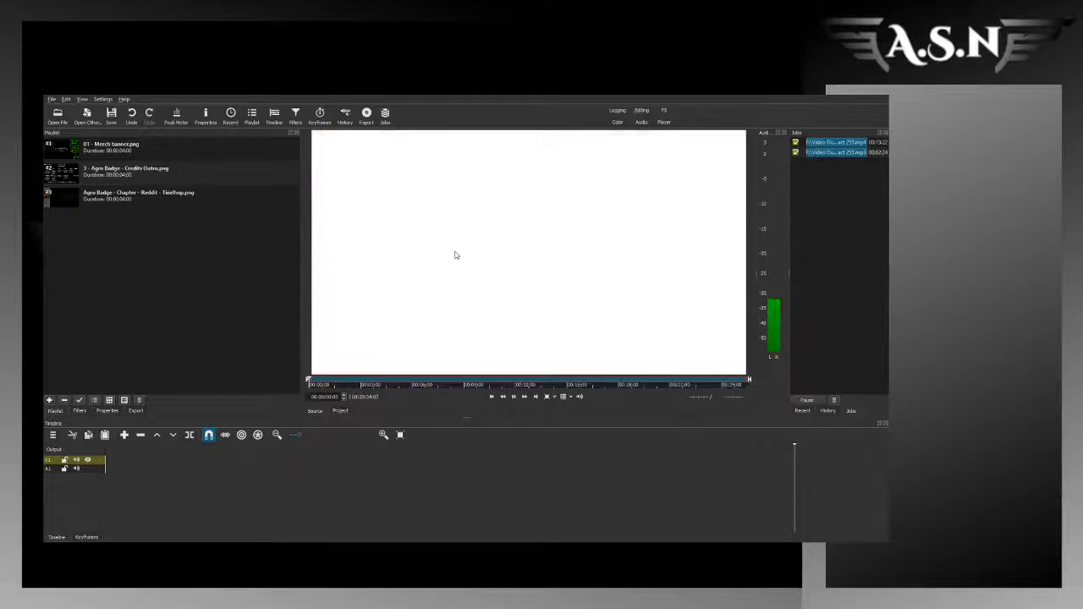
left_click_drag(479, 244, 169, 292)
left_click_drag(430, 254, 110, 477)
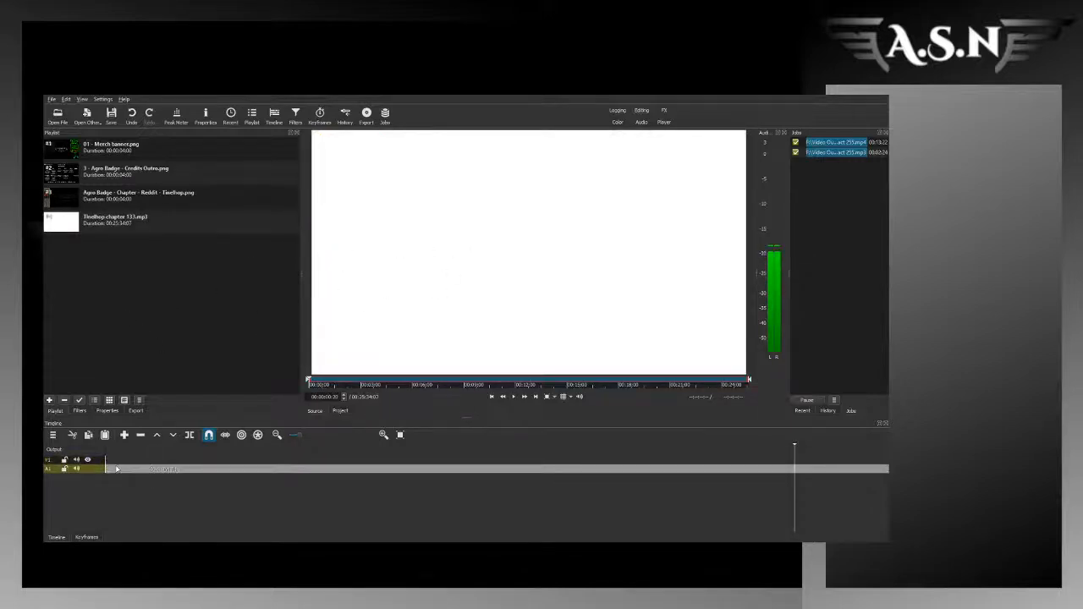
left_click(276, 434)
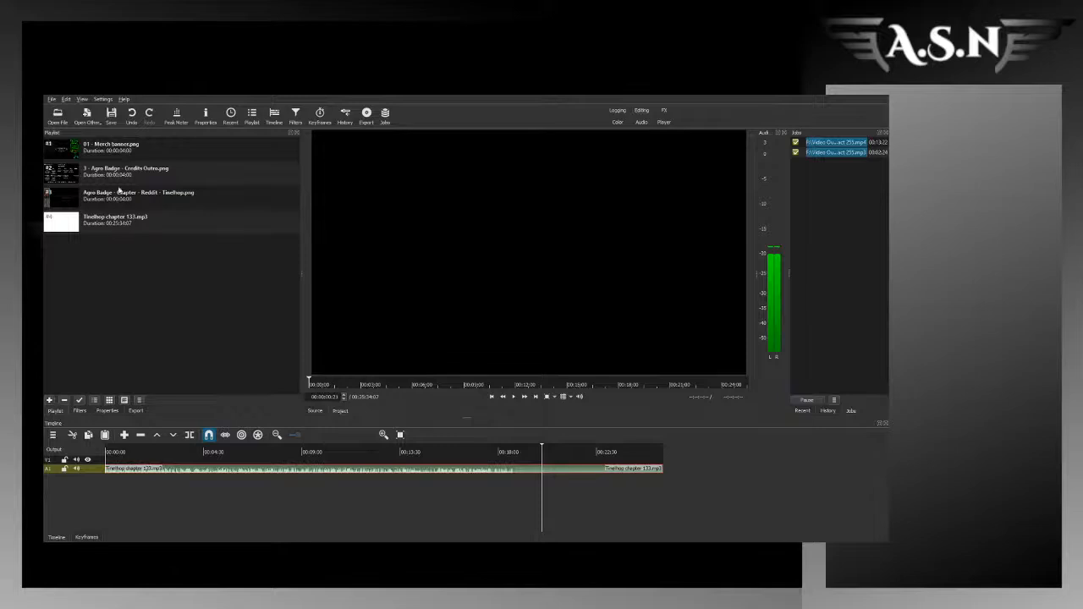
Step: Place the Tinelhop overlay image on video track V1 and stretch it to the end of the chapter audio
left_click_drag(122, 193, 119, 460)
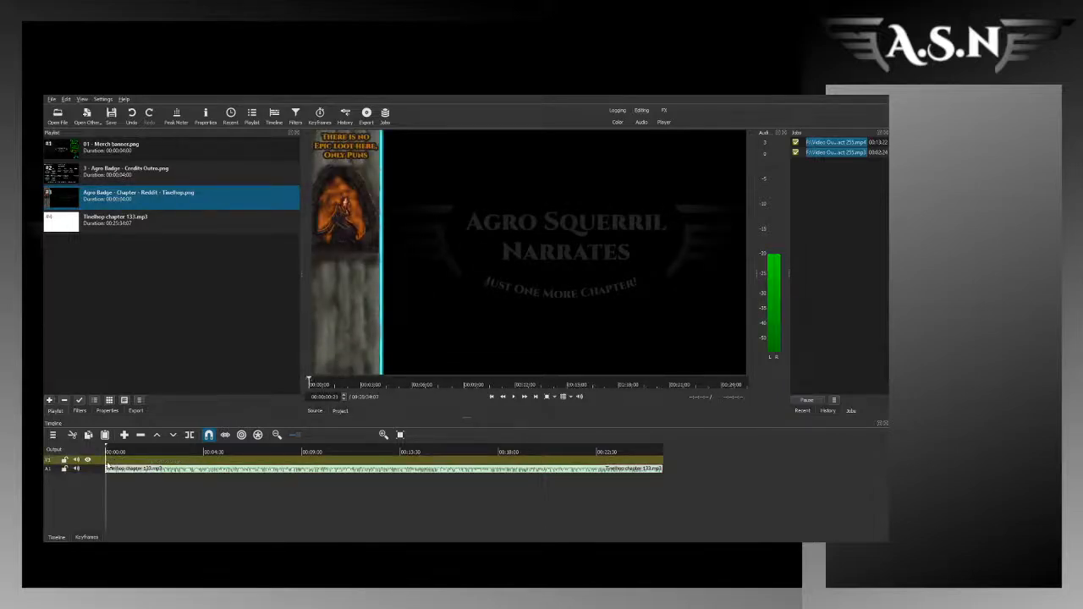
left_click_drag(108, 466, 666, 470)
left_click_drag(134, 452, 112, 452)
key("space")
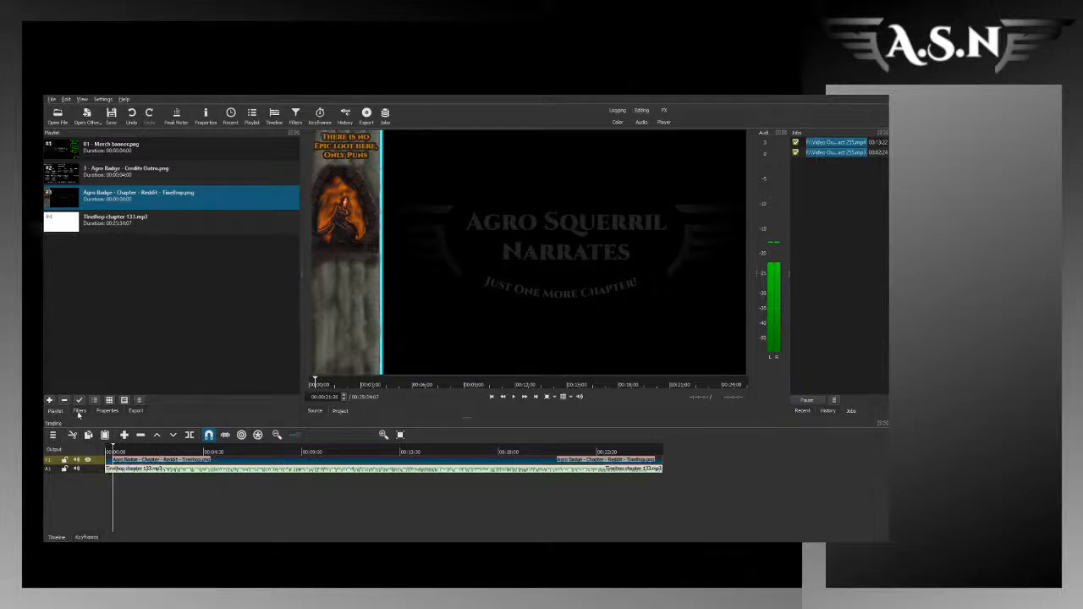
Step: Add a Text: Simple filter to the overlay clip and apply the saved preset containing the "Ch. 242" label
left_click(79, 411)
left_click(55, 217)
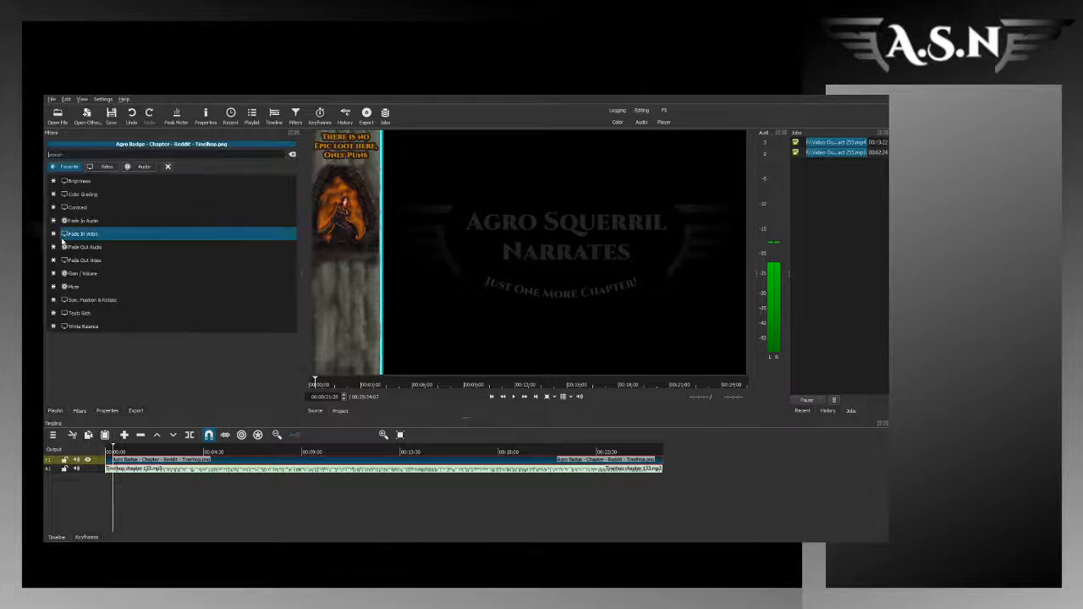
type("text")
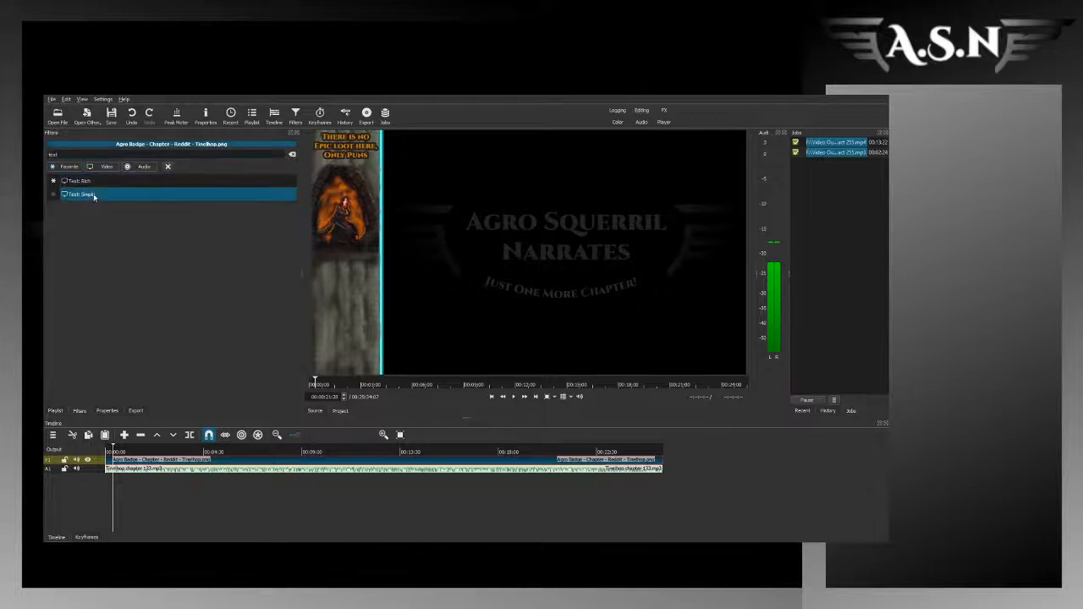
key("Return")
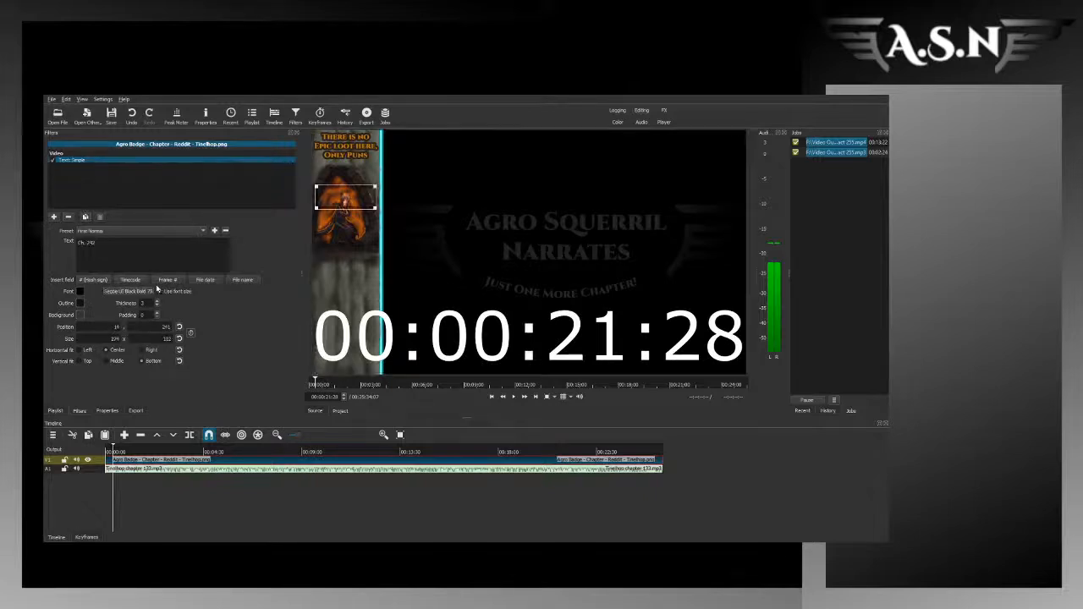
left_click(158, 291)
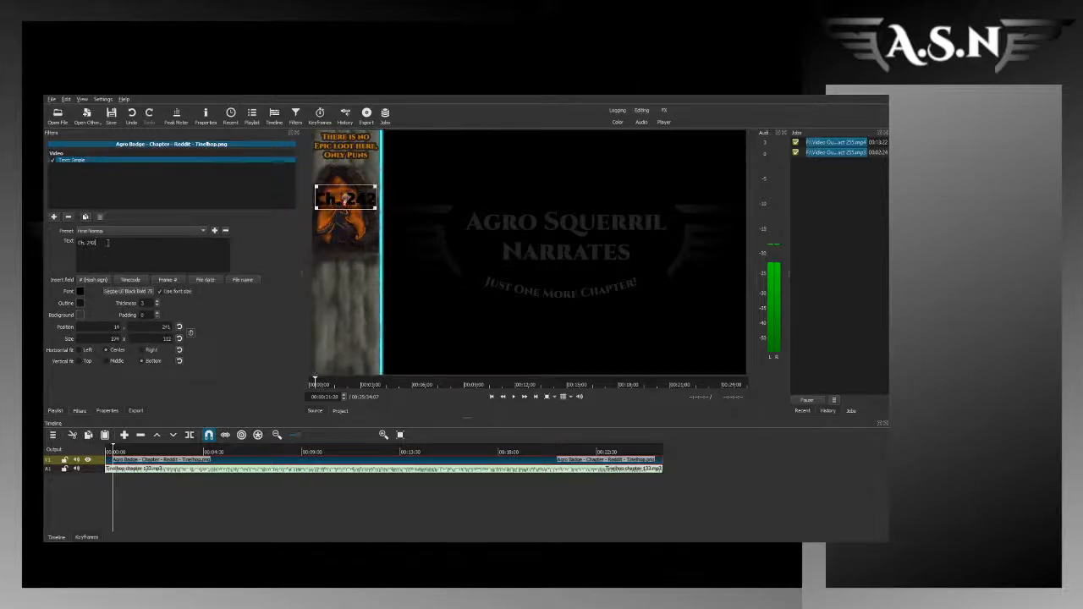
Step: Shorten the chapter label to 242 and move it over the upper part of the arch artwork
key("Home")
key("Delete")
key("Delete")
key("Delete")
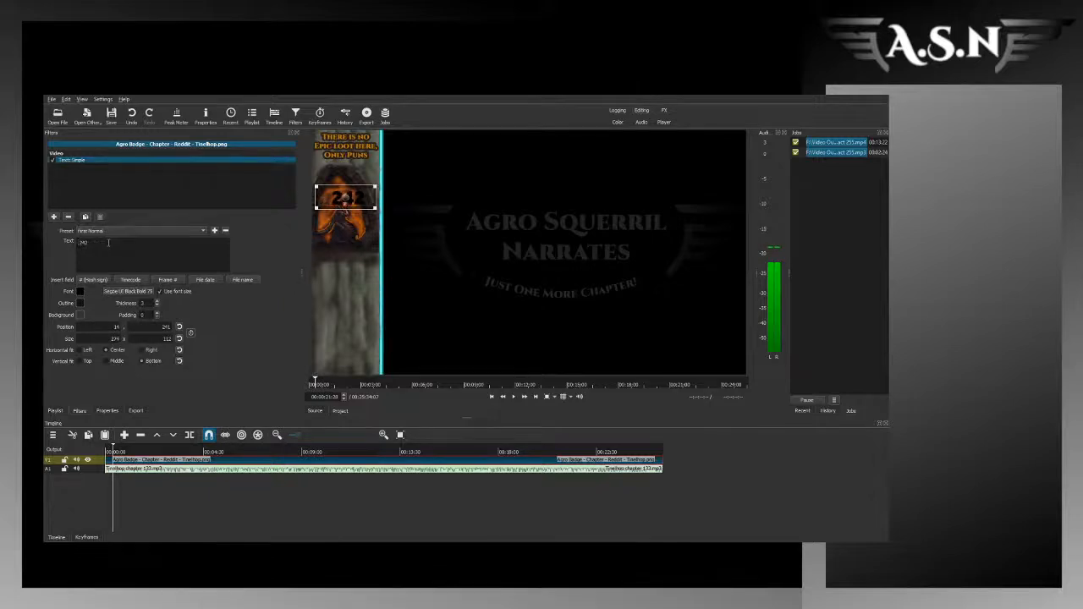
left_click_drag(345, 196, 340, 191)
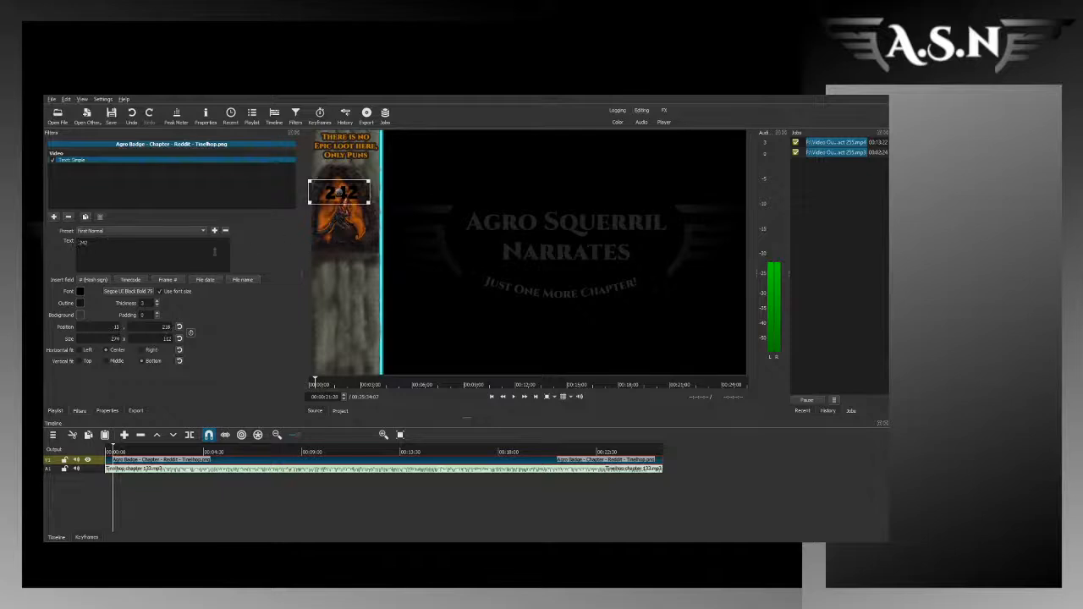
Step: Set the chapter number's font colour to white and select the Tinelhop chapter 133.mp3 clip on the timeline
double_click(125, 248)
left_click(520, 403)
left_click(322, 472)
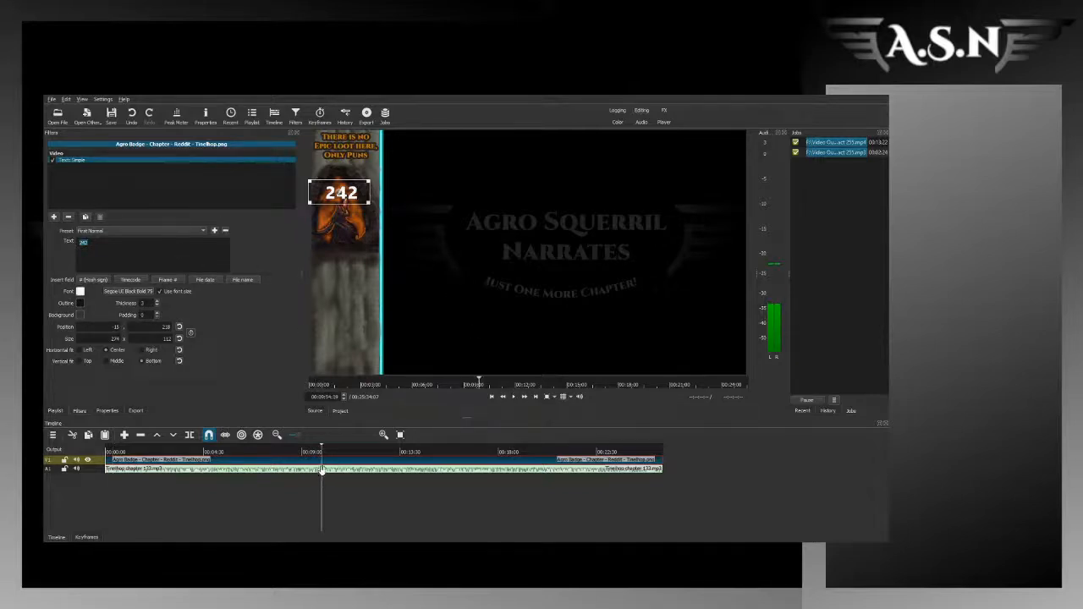
left_click(315, 475)
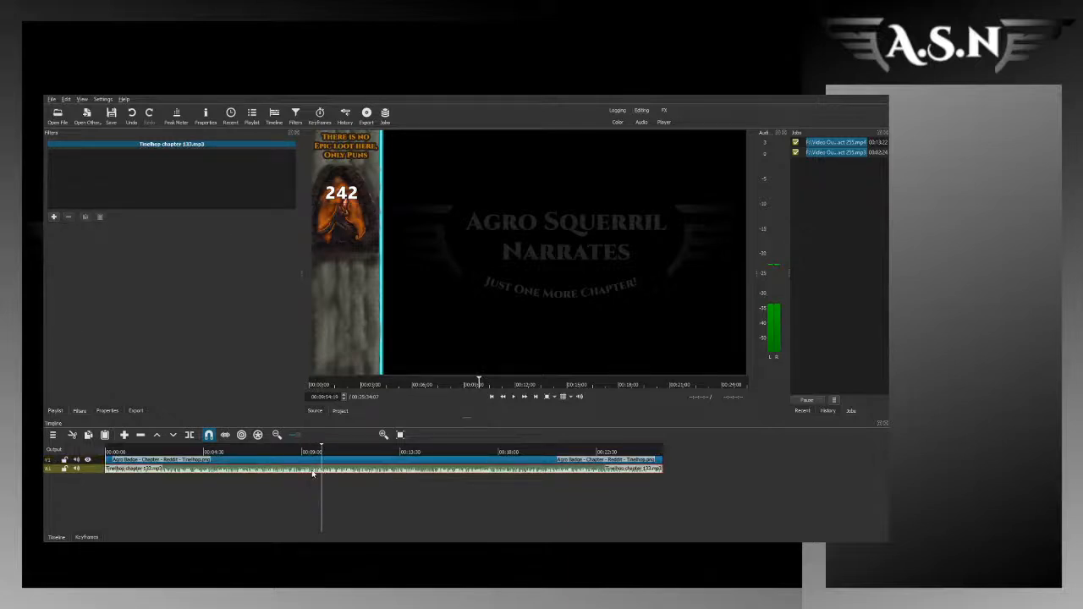
Step: Nudge the chapter number 242 on the overlay clip slightly up and left, and save its text settings as preset Tinel
left_click(258, 463)
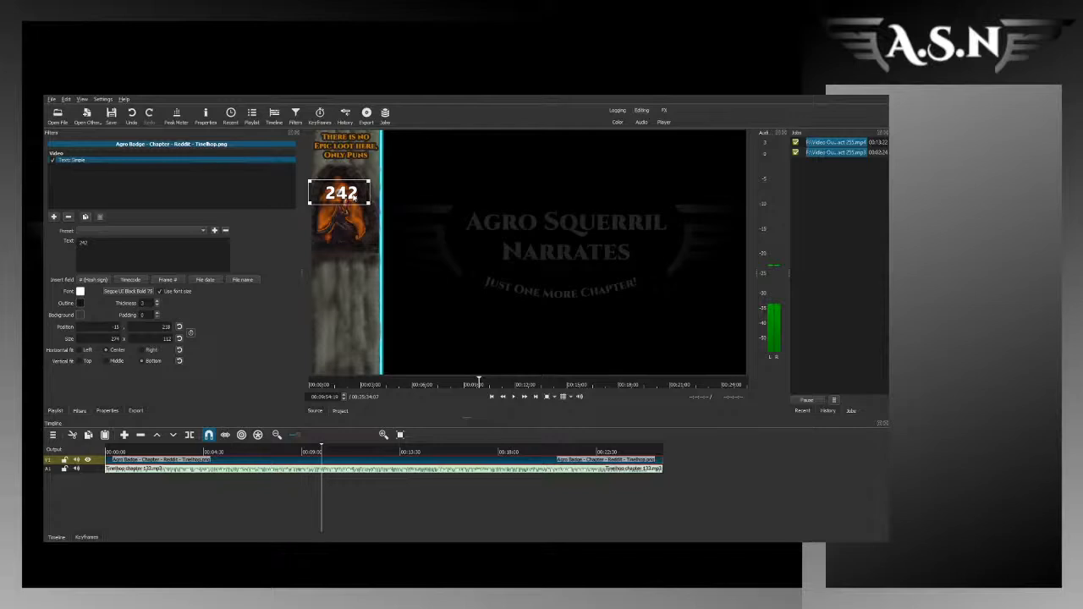
left_click_drag(339, 192, 338, 192)
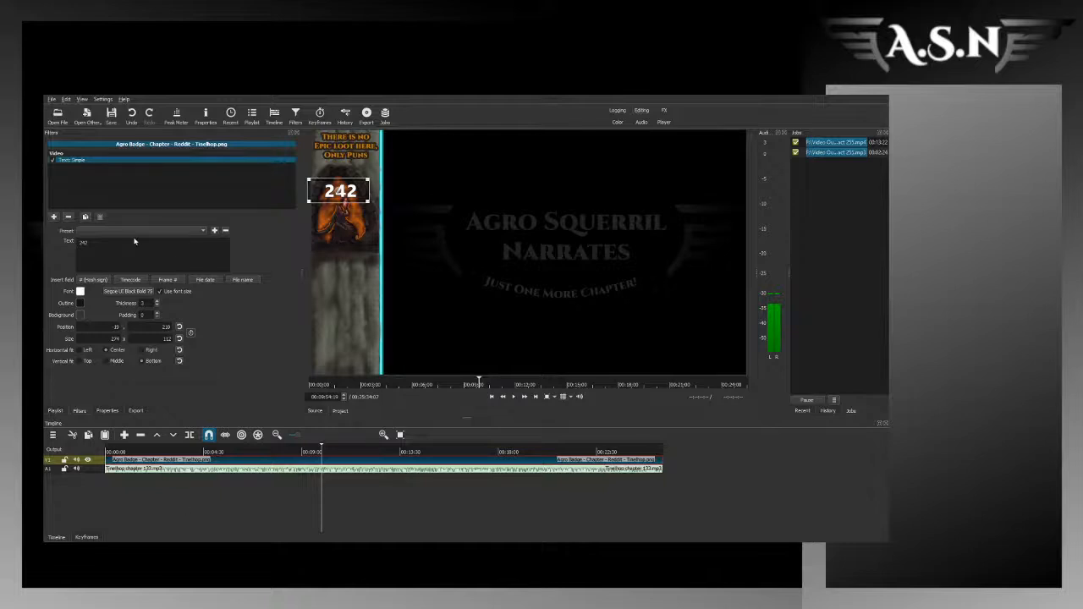
left_click(198, 243)
key("BackSpace")
left_click_drag(338, 195, 439, 205)
scroll(137, 231, "up", 3)
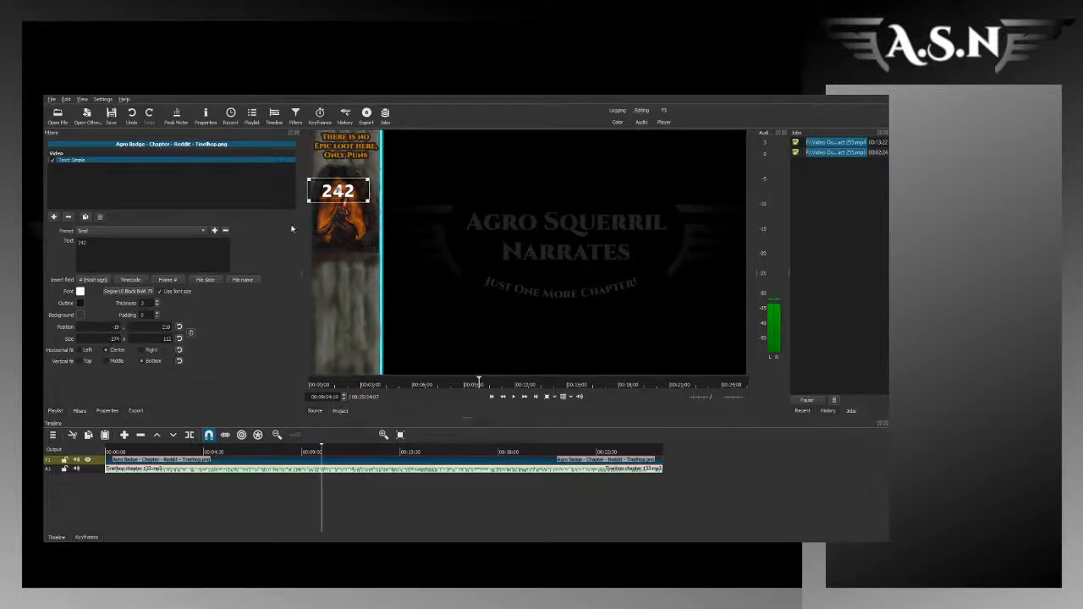
Step: Add an Audio Spectrum Visualization filter to the whole Output and apply the Chry Normal preset
left_click(69, 453)
left_click(53, 217)
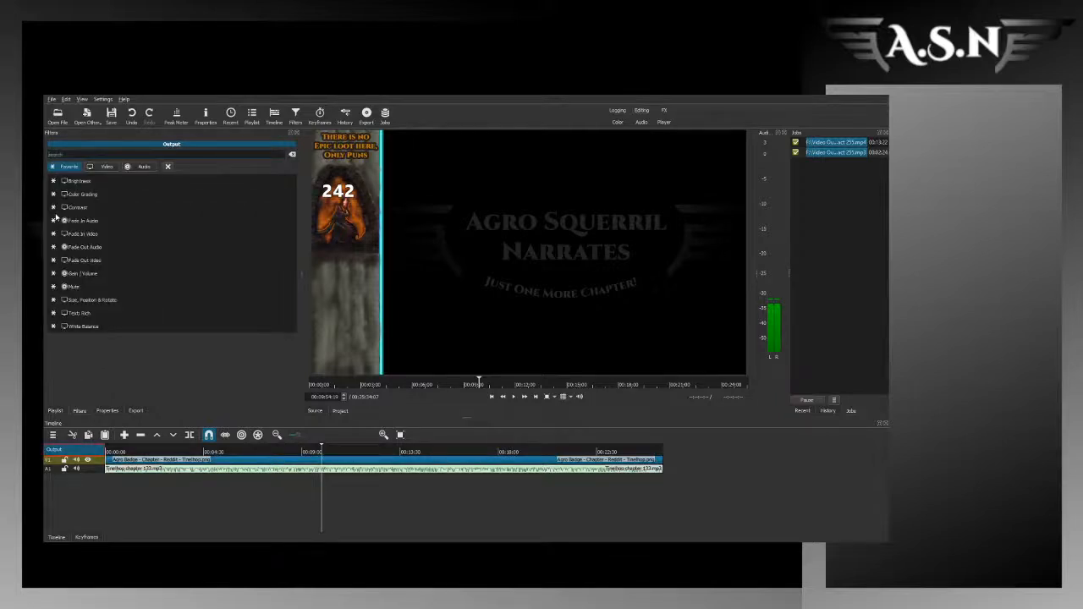
type("a")
type("pec")
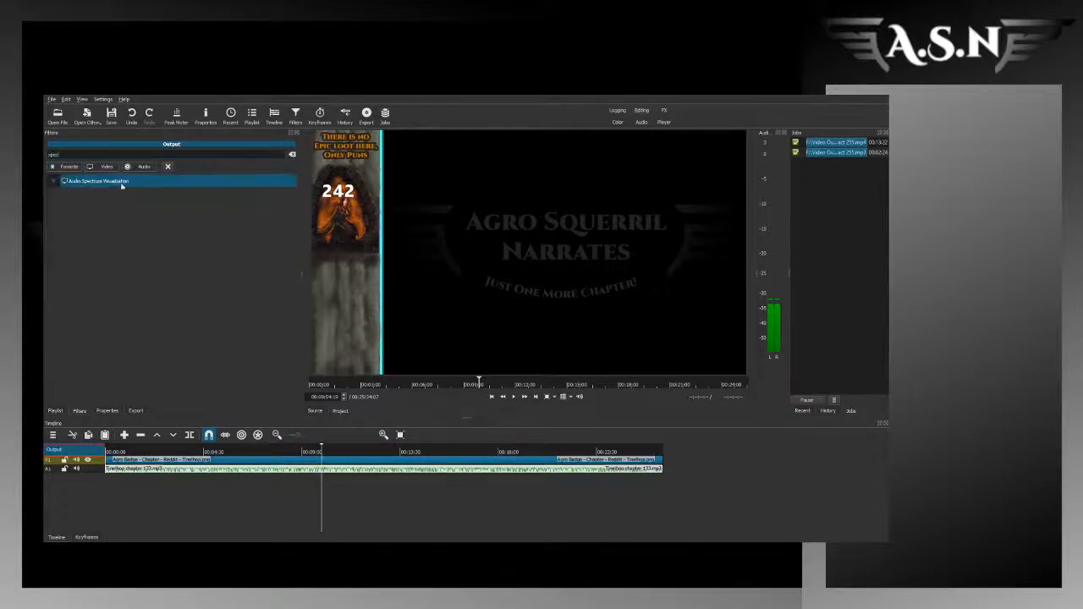
key("Return")
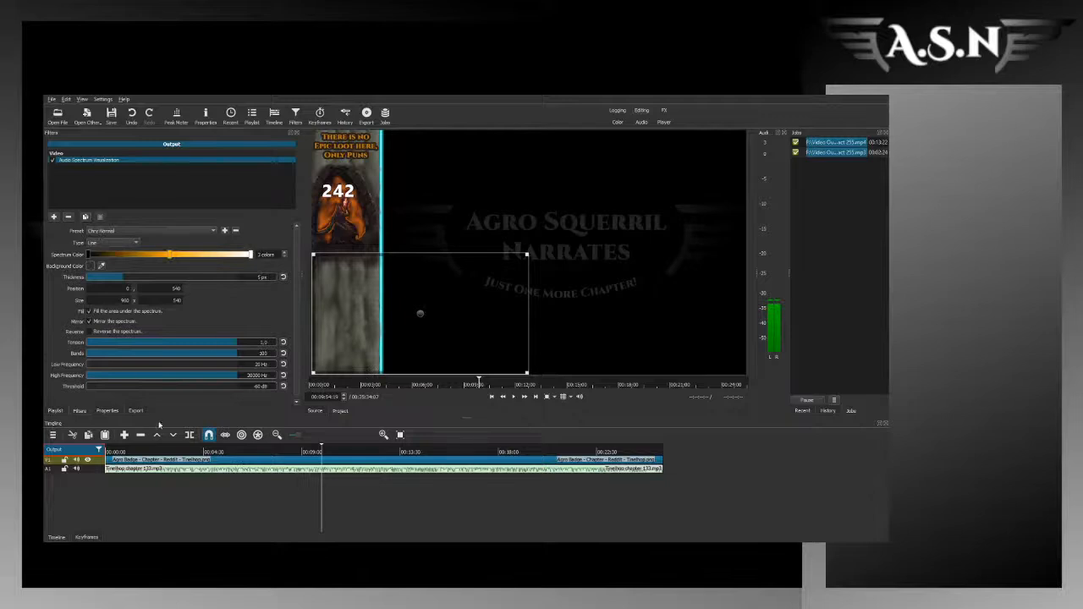
Step: Preview the spectrum at several points of the chapter and set the end colour of its gradient to orange
left_click(234, 471)
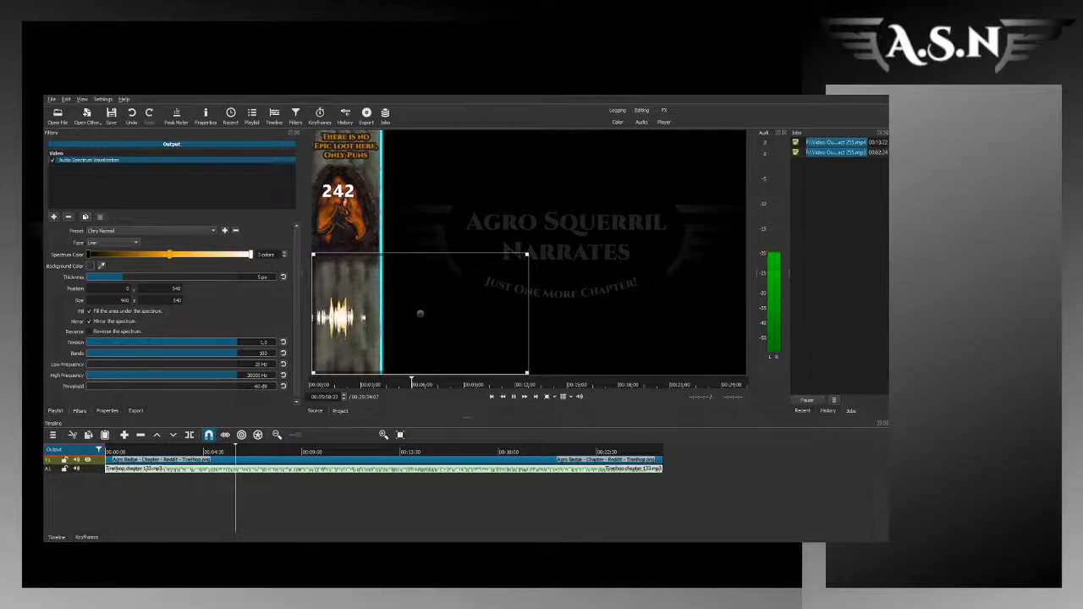
left_click(128, 457)
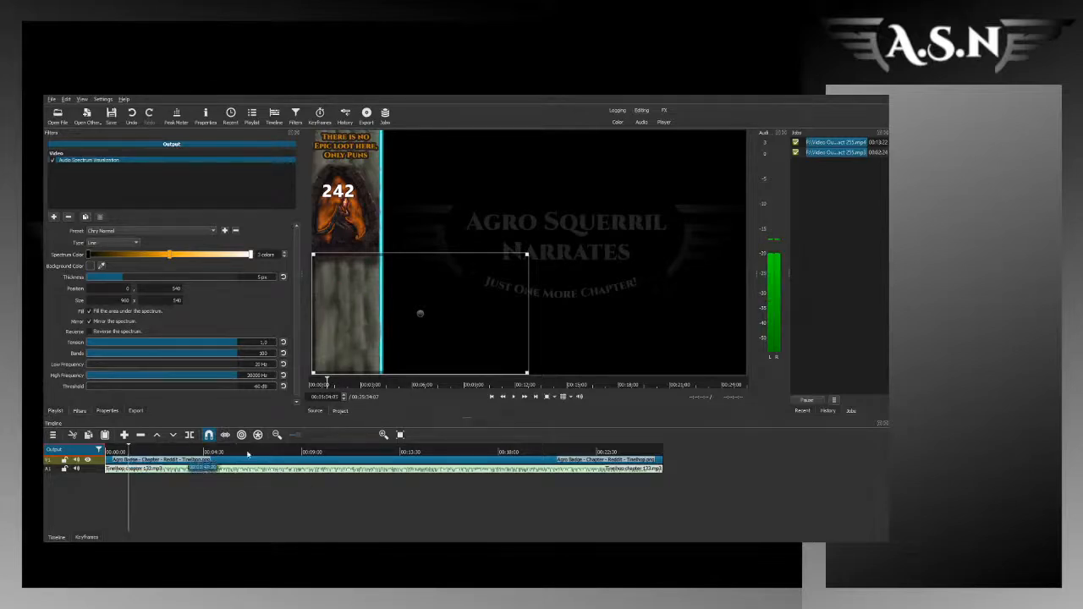
key("space")
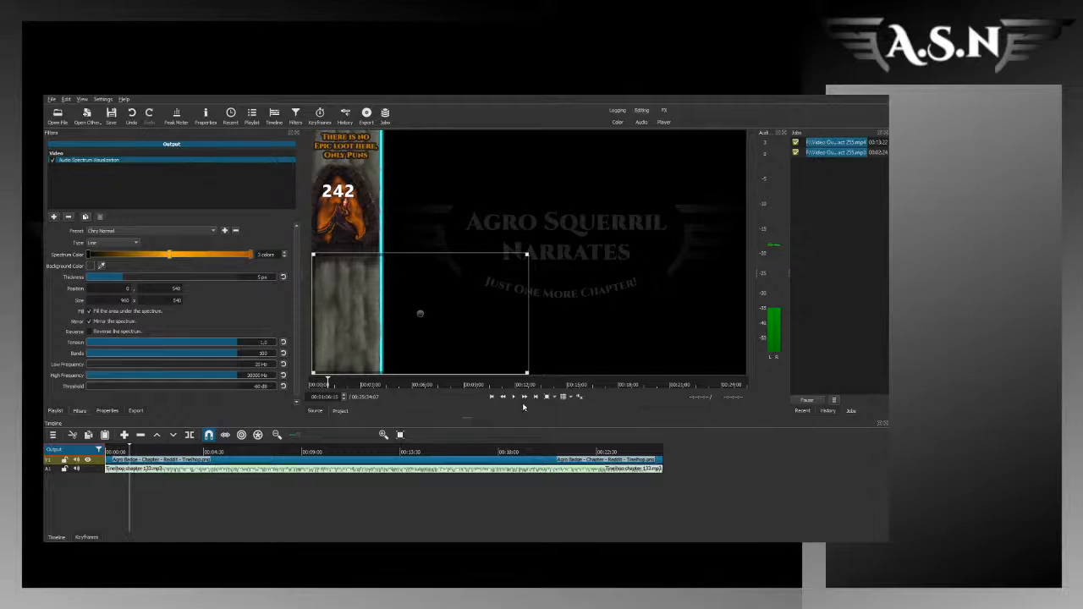
Step: Play the chapter's opening to check the orange spectrum, keeping its settings as a preset, and save the project
left_click(112, 452)
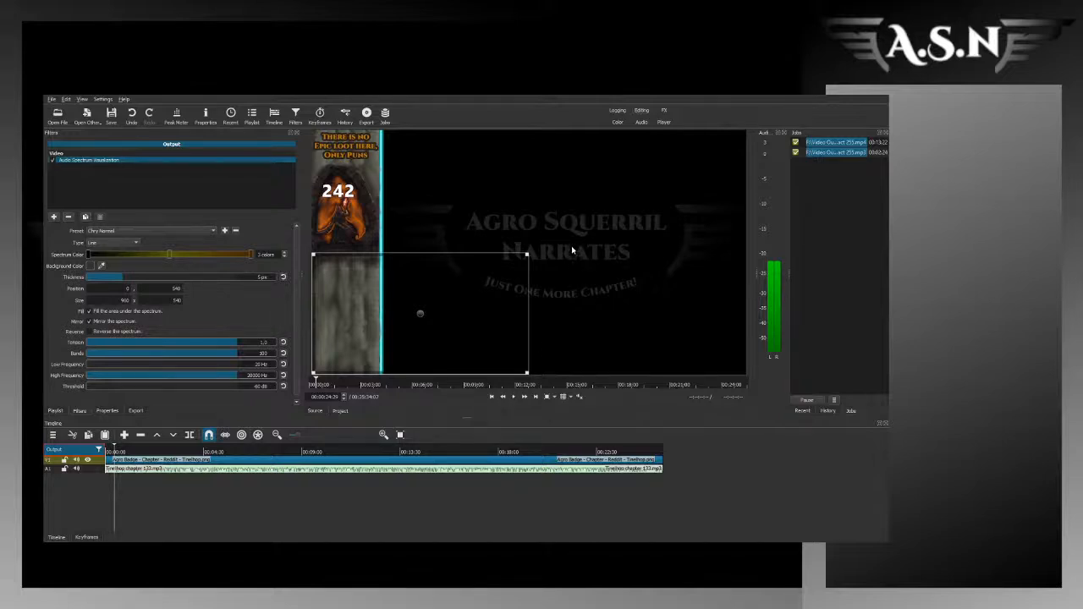
left_click(515, 397)
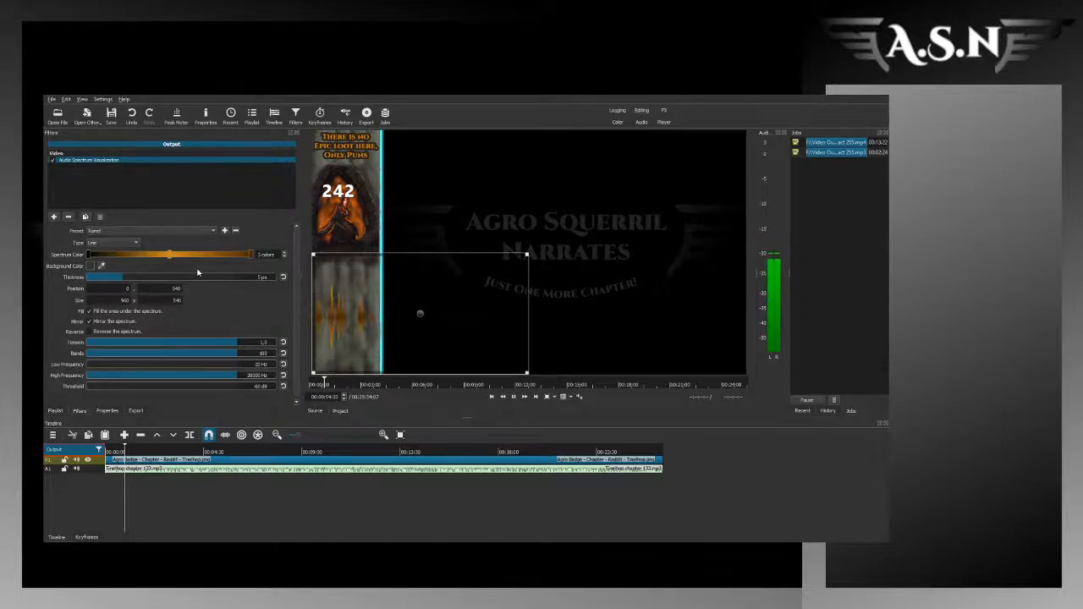
key("ctrl+s")
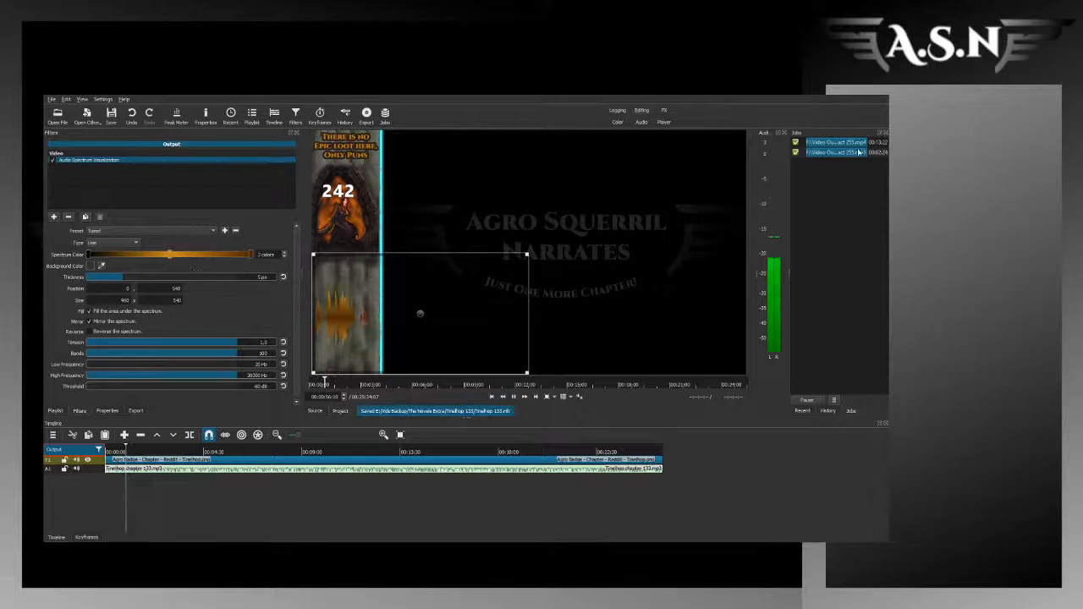